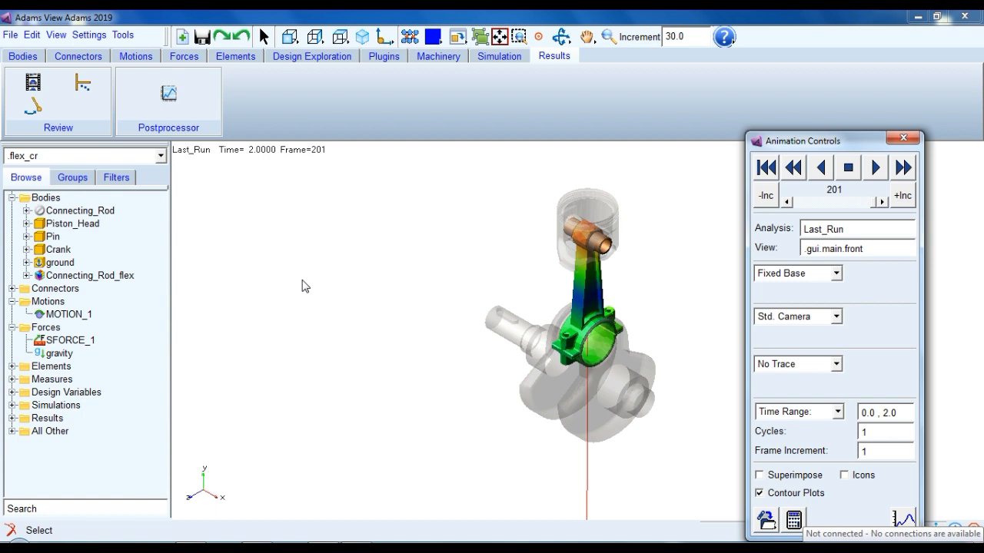
# Play the animation of the flexible connecting rod model with its contour plots.
pyautogui.click(874, 167)
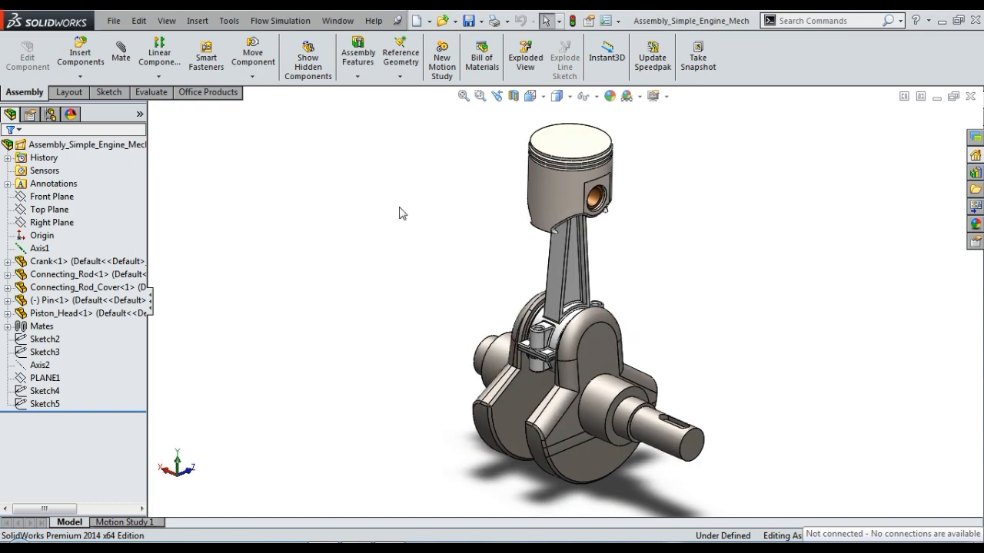
# Save a copy of the SolidWorks engine assembly in Parasolid (*.x_t) format to the Flex_Model folder on the Desktop.
pyautogui.click(479, 23)
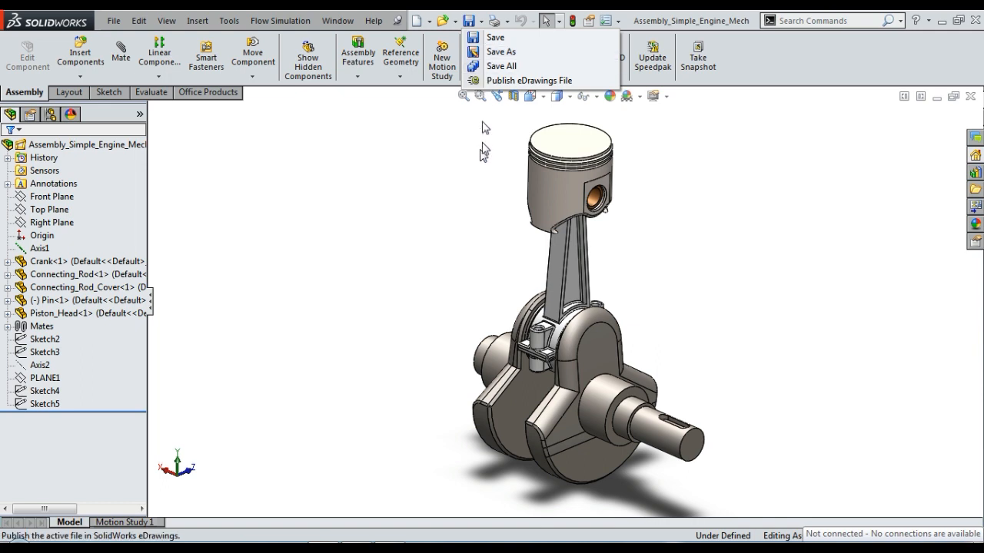
pyautogui.click(481, 55)
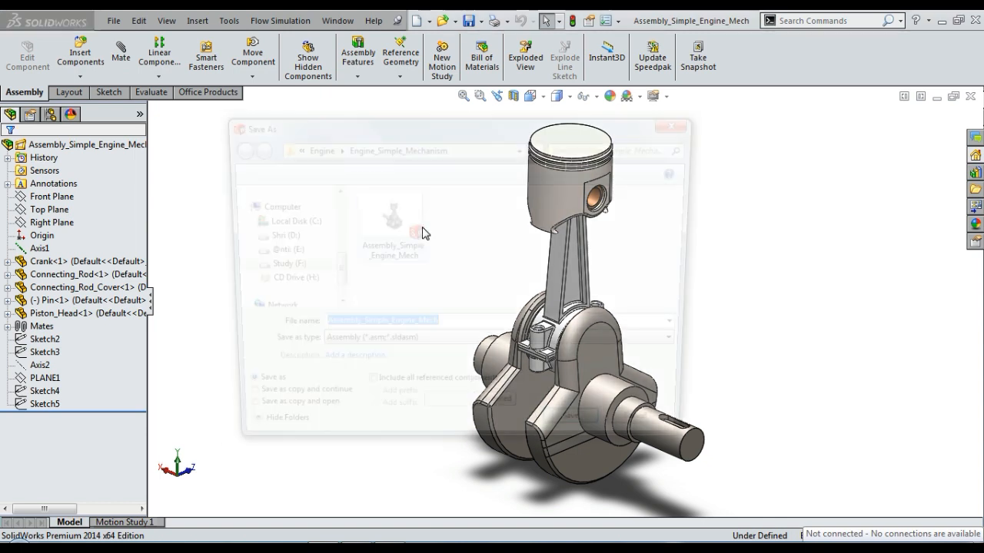
pyautogui.scroll(5, 326, 285)
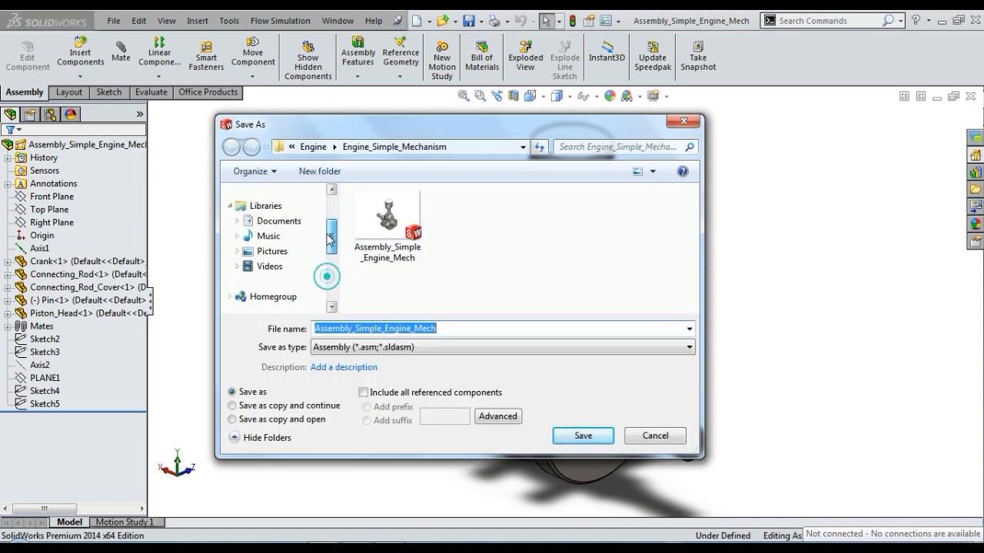
pyautogui.click(271, 212)
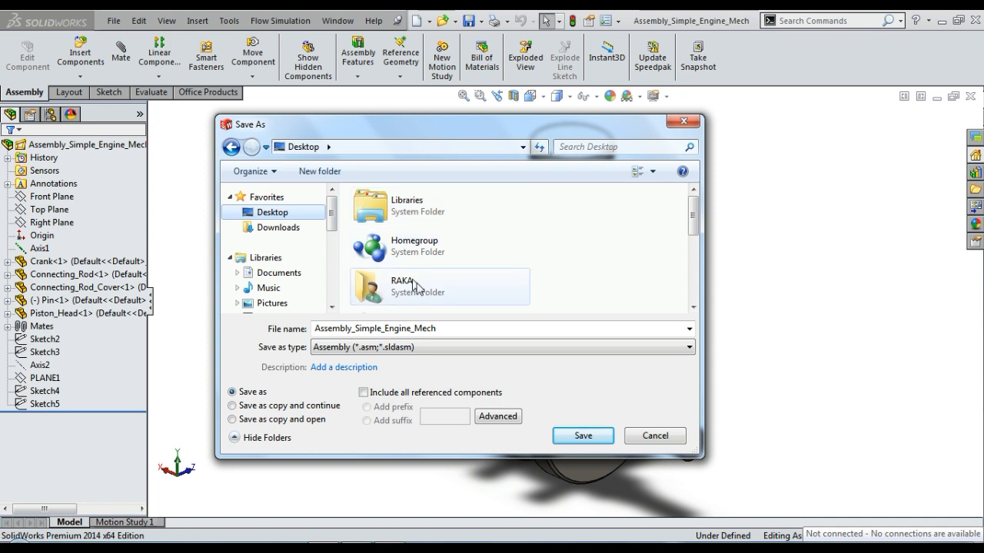
pyautogui.moveTo(691, 215); pyautogui.dragTo(692, 279)
pyautogui.doubleClick(422, 253)
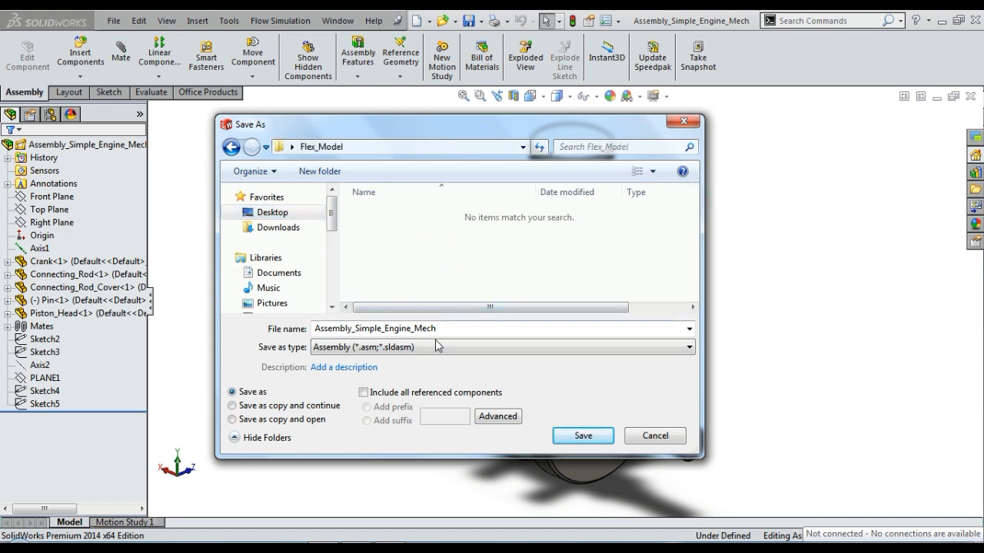
pyautogui.click(347, 354)
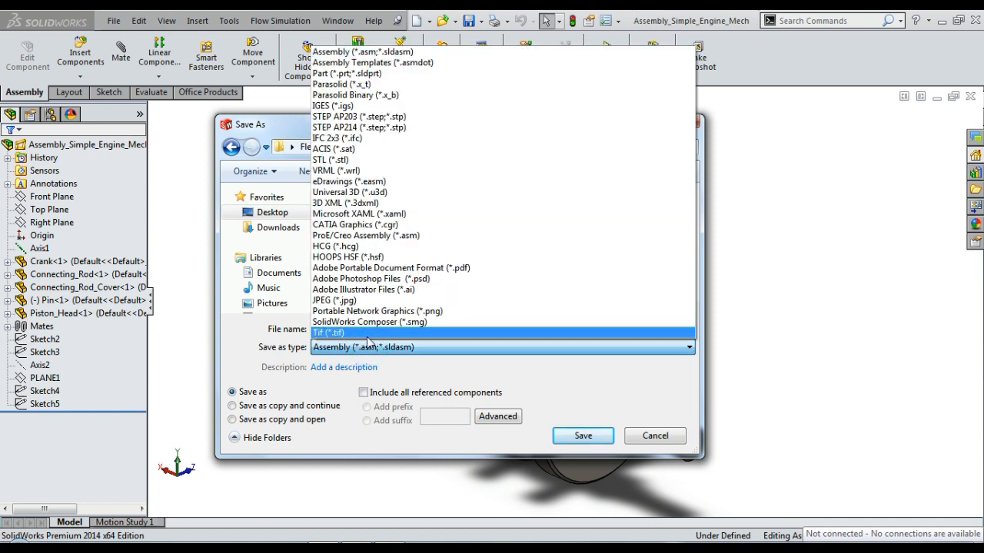
pyautogui.click(364, 84)
pyautogui.click(571, 459)
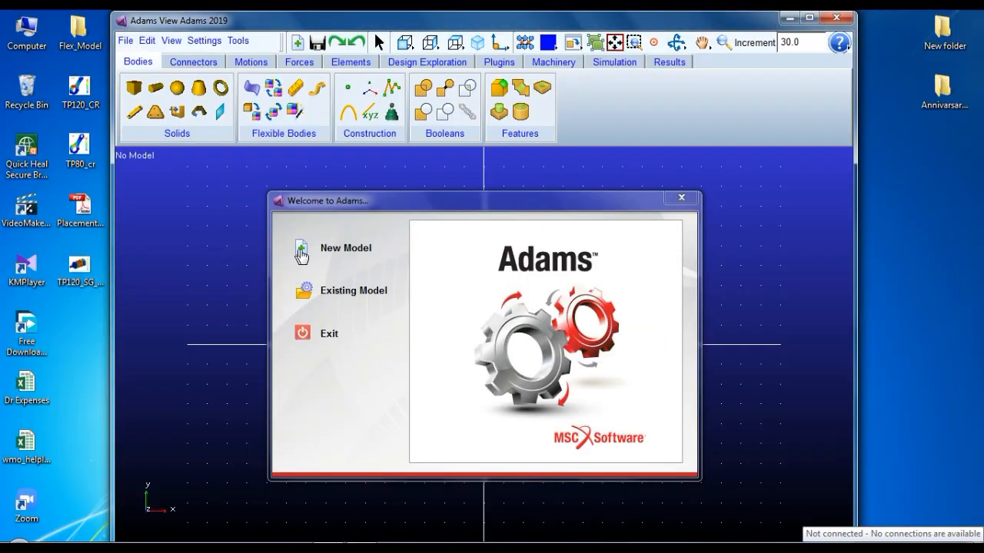
# In Adams View, create a new model named flex_cr with the Desktop's Flex_Model folder as working directory, and maximize the window.
pyautogui.click(302, 260)
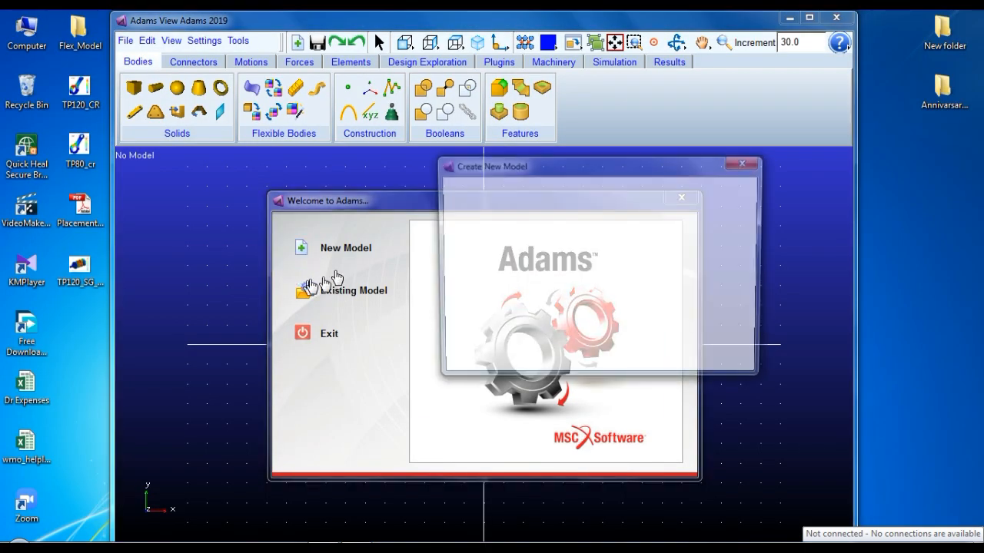
pyautogui.moveTo(603, 232); pyautogui.dragTo(522, 240)
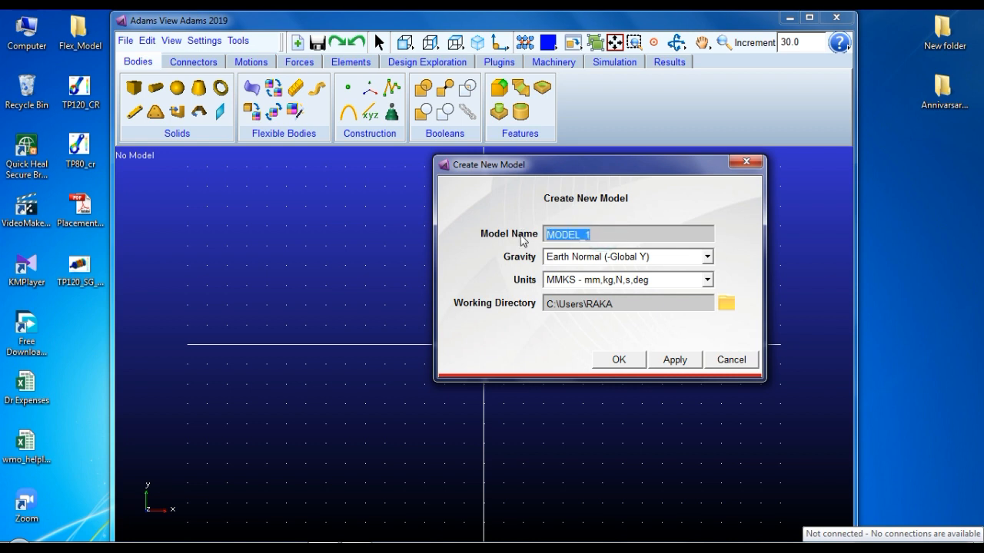
pyautogui.write('flex_cr')
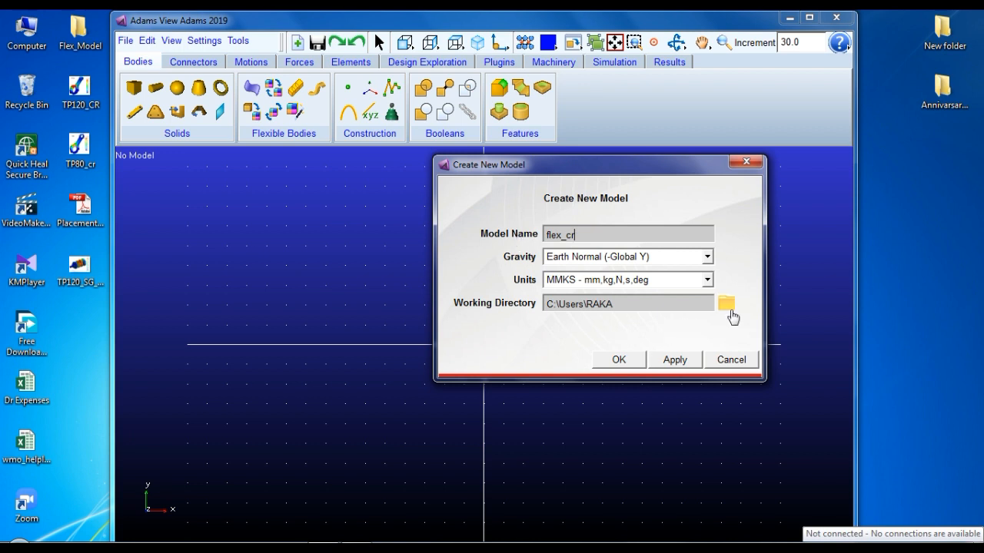
pyautogui.click(729, 306)
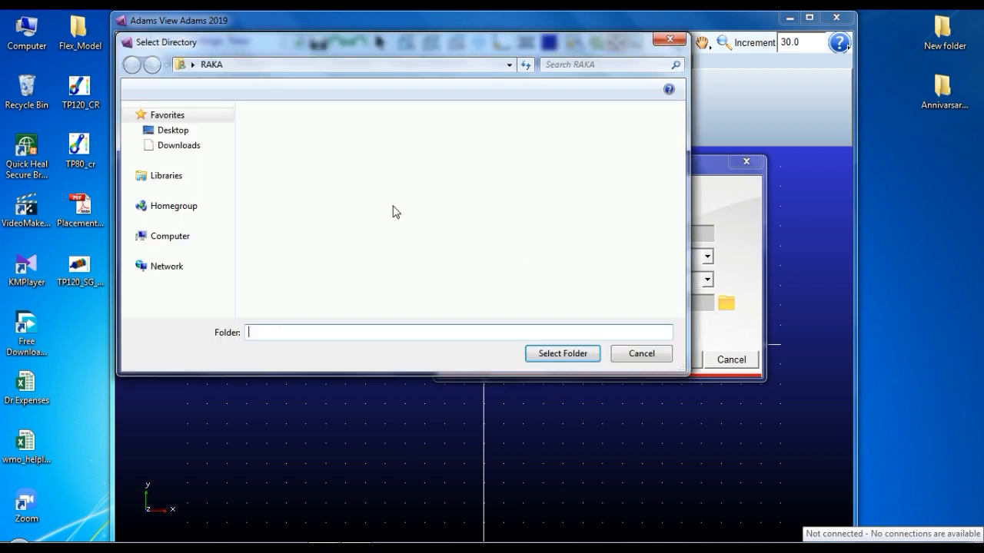
pyautogui.click(172, 130)
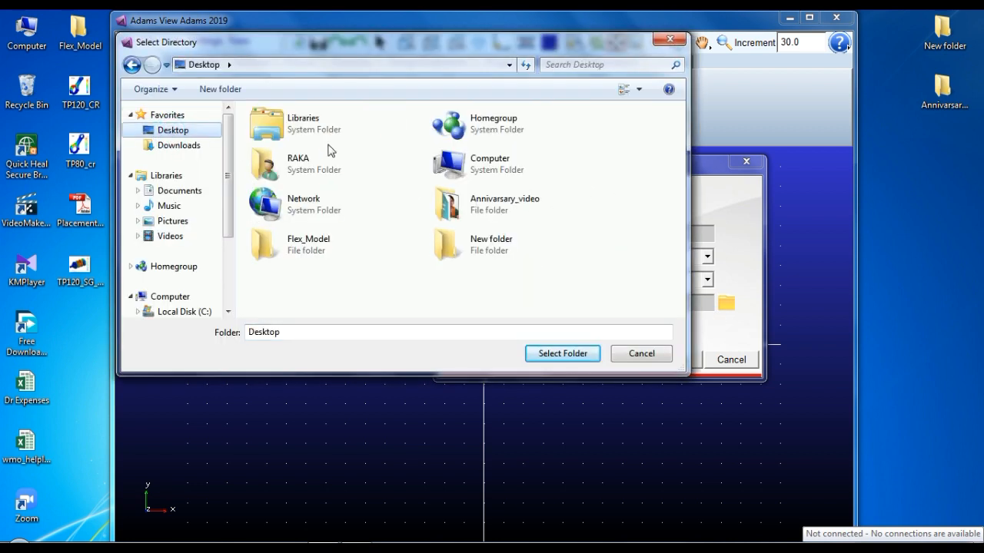
pyautogui.click(337, 245)
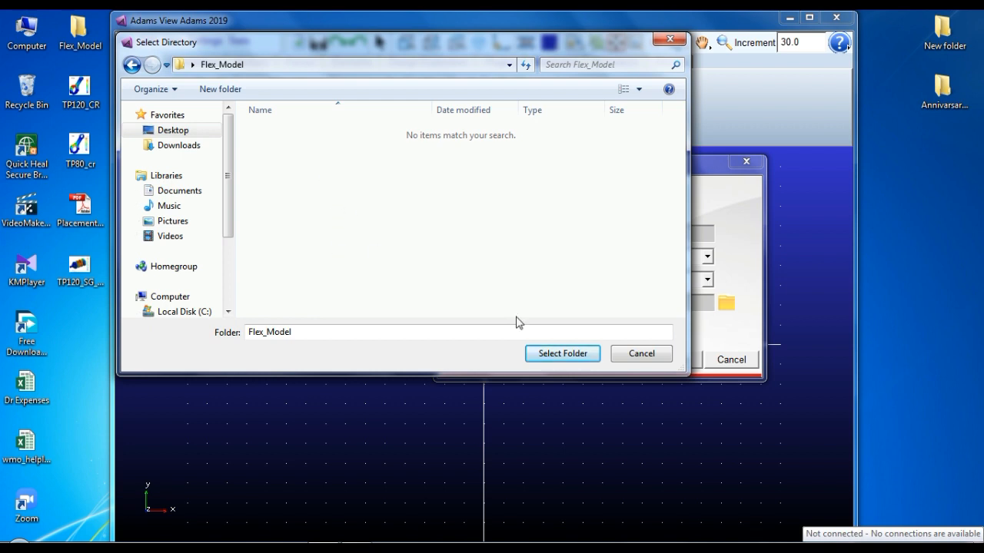
pyautogui.click(555, 356)
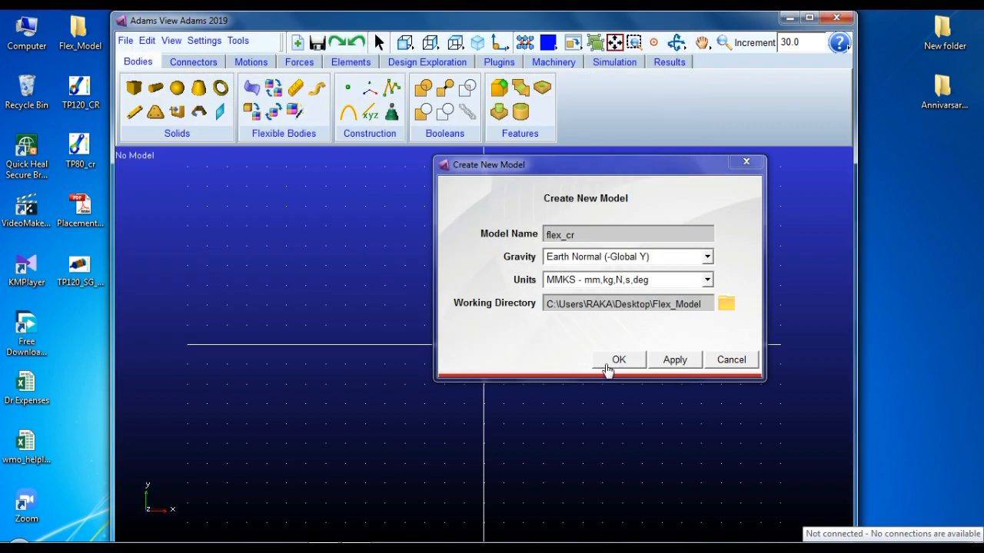
pyautogui.click(607, 365)
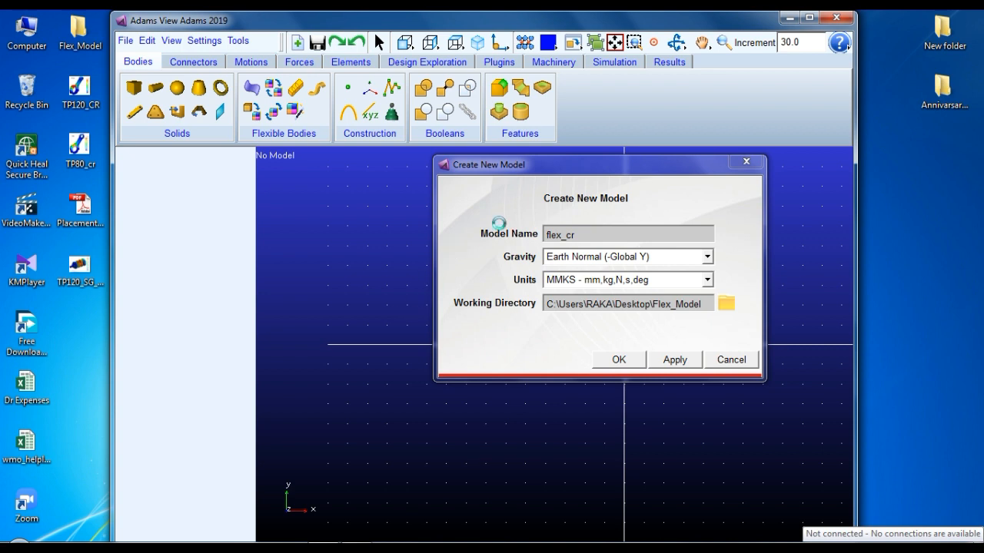
pyautogui.click(807, 19)
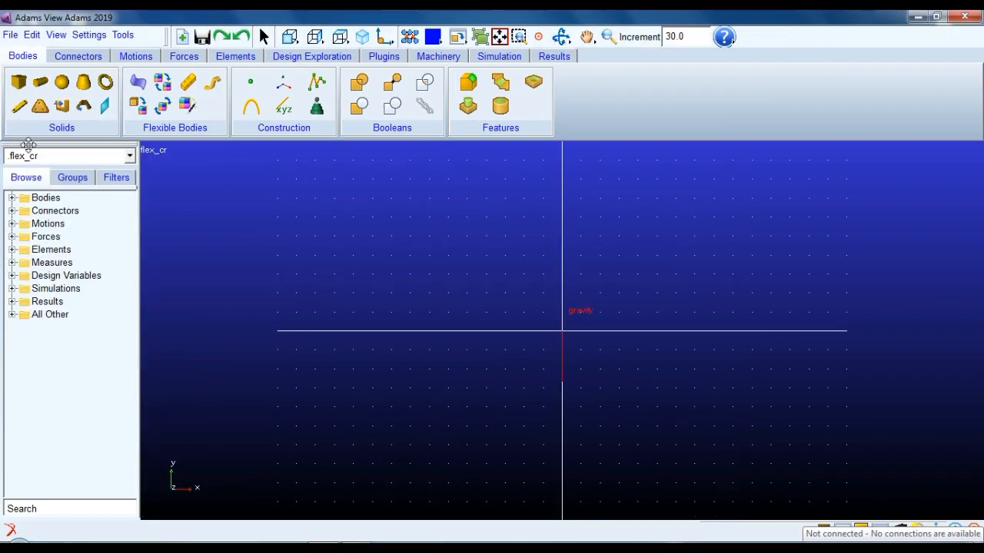
# Set up a Parasolid file import that reads Assembly_Simple_Engine_Mech.x_t from the Flex_Model folder.
pyautogui.click(11, 35)
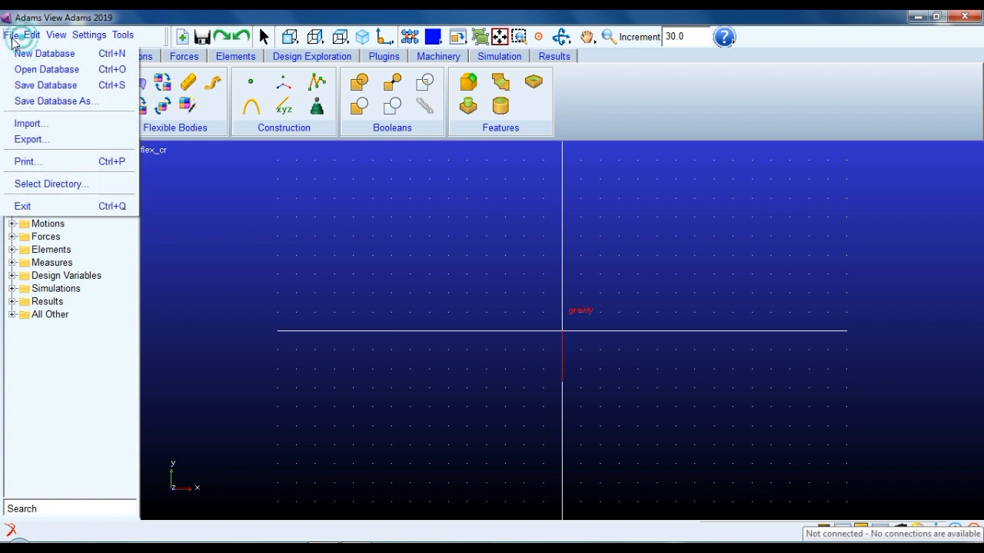
pyautogui.click(29, 124)
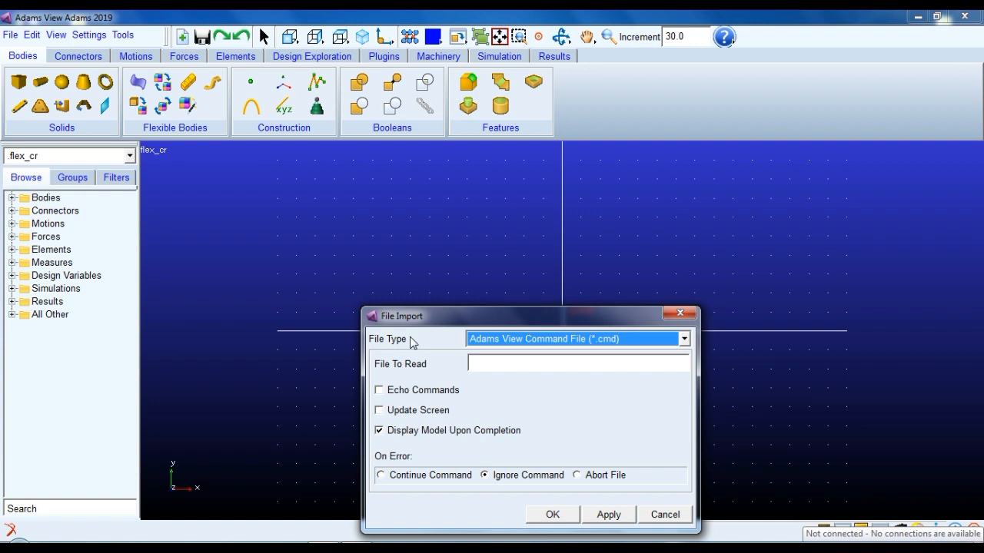
pyautogui.click(513, 340)
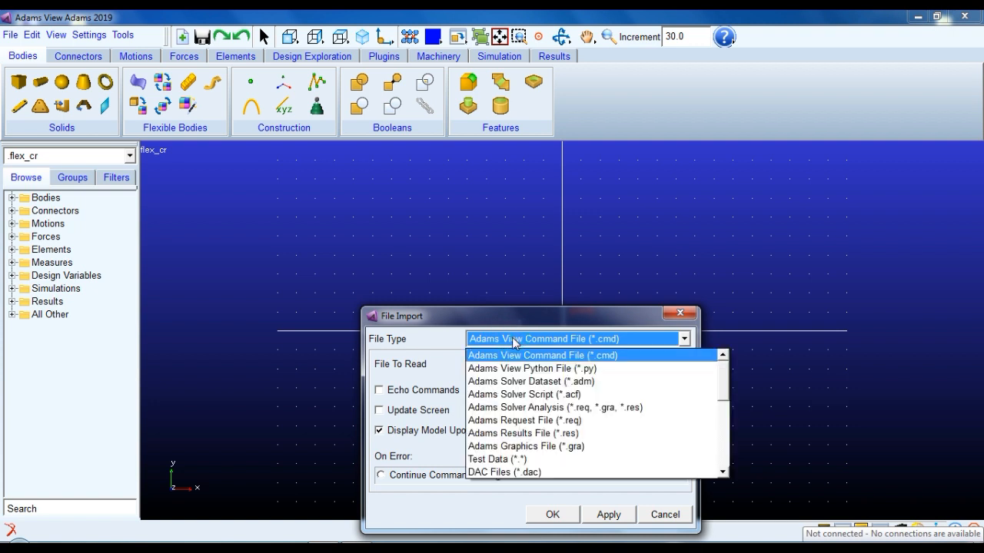
pyautogui.scroll(-1, 558, 415)
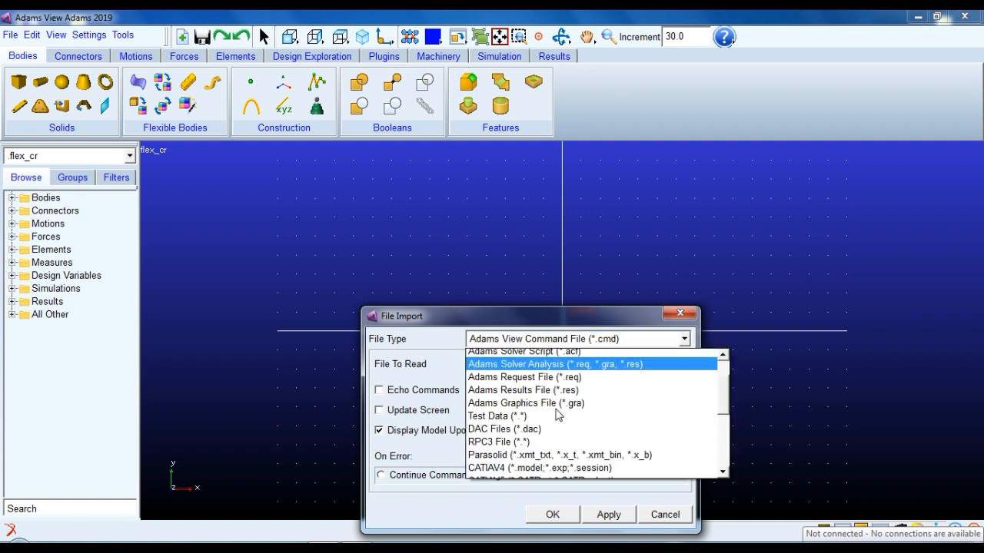
pyautogui.click(544, 456)
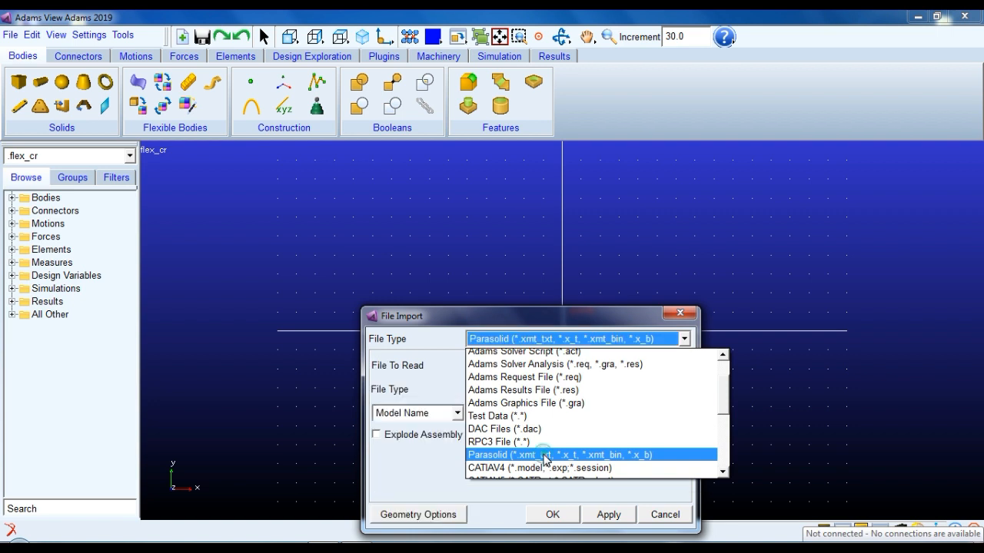
pyautogui.click(516, 366)
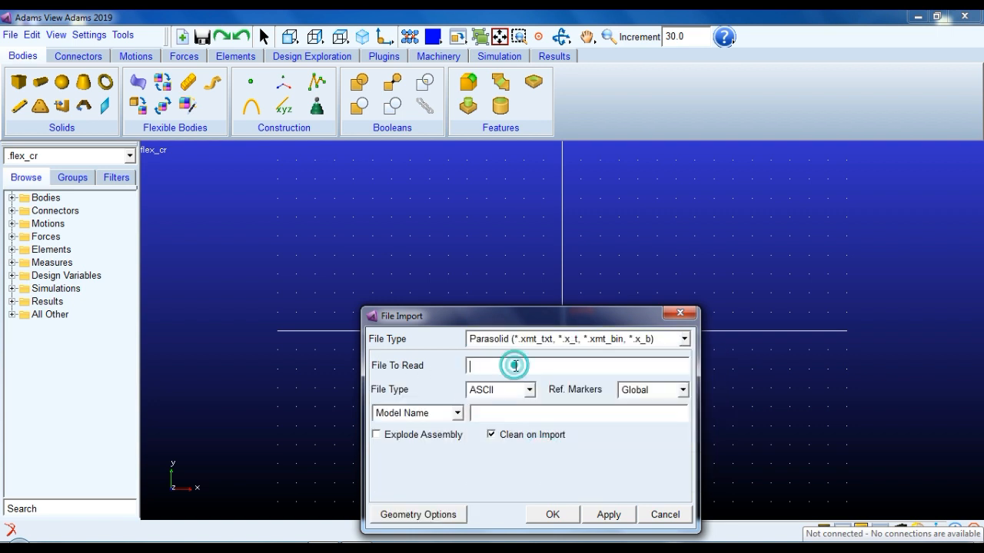
pyautogui.rightClick(516, 367)
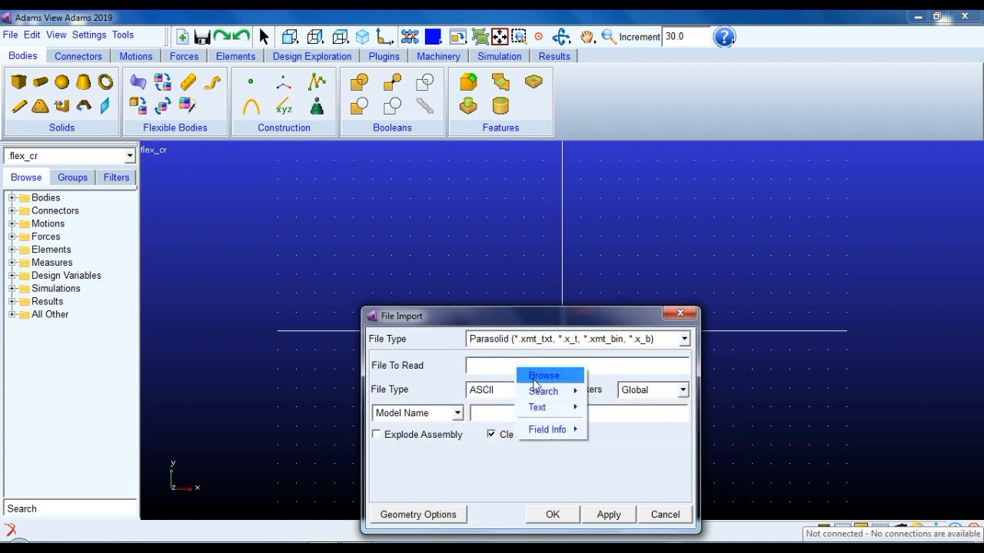
pyautogui.click(542, 376)
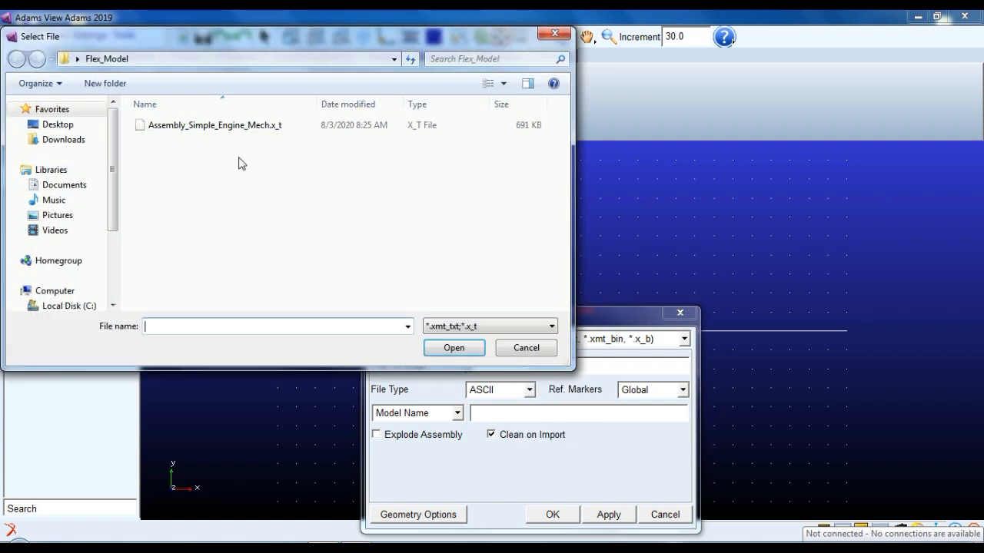
pyautogui.click(396, 127)
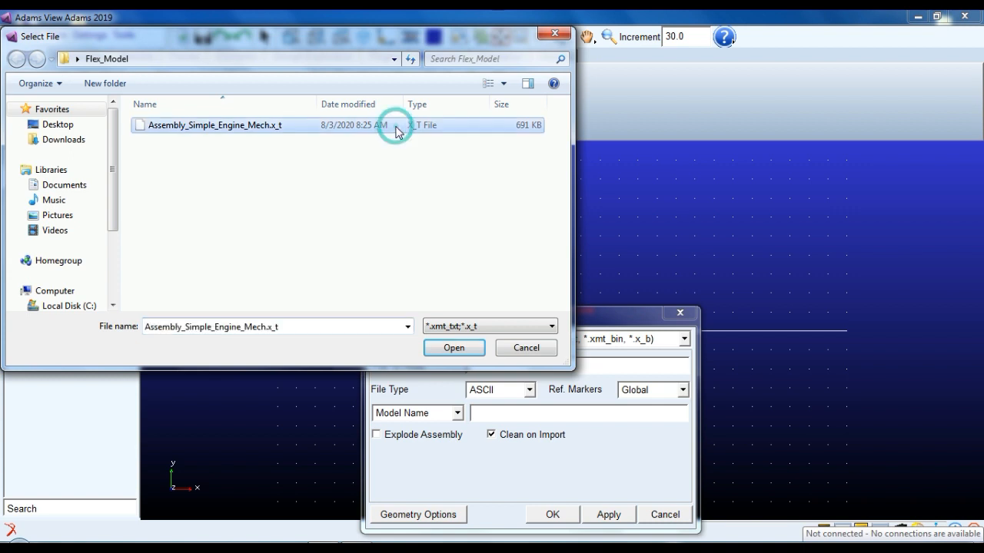
pyautogui.click(440, 348)
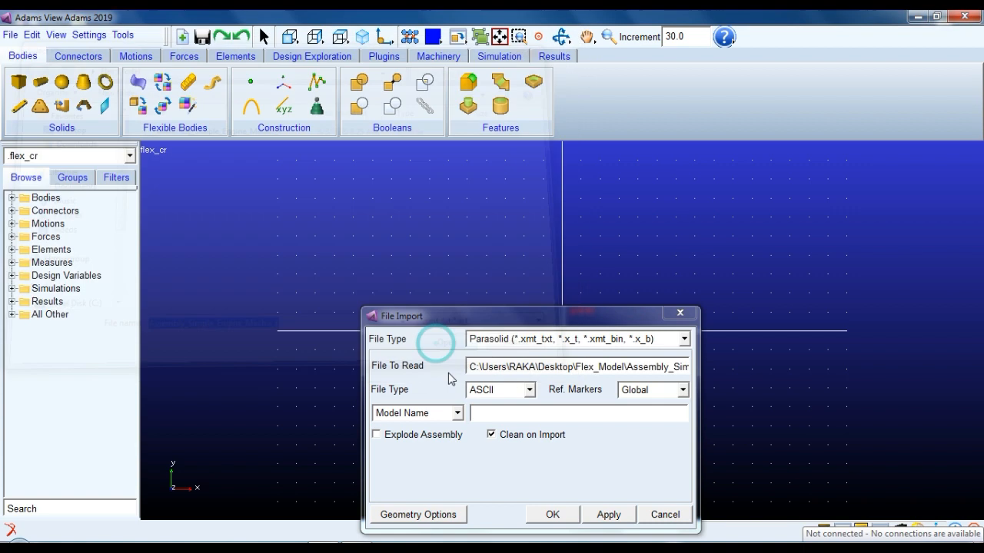
# Assign flex_cr as the target model name and import the Parasolid geometry.
pyautogui.rightClick(485, 411)
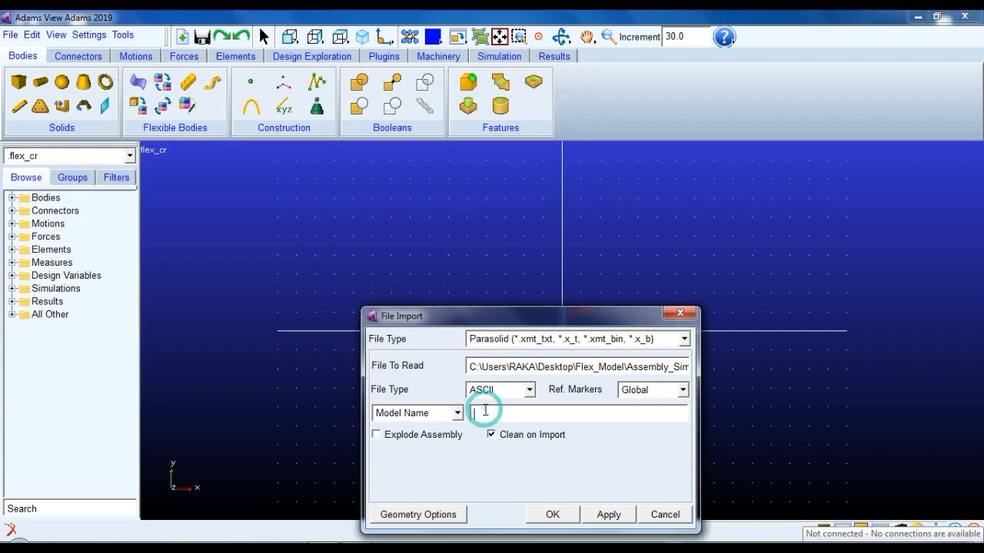
pyautogui.moveTo(548, 423)
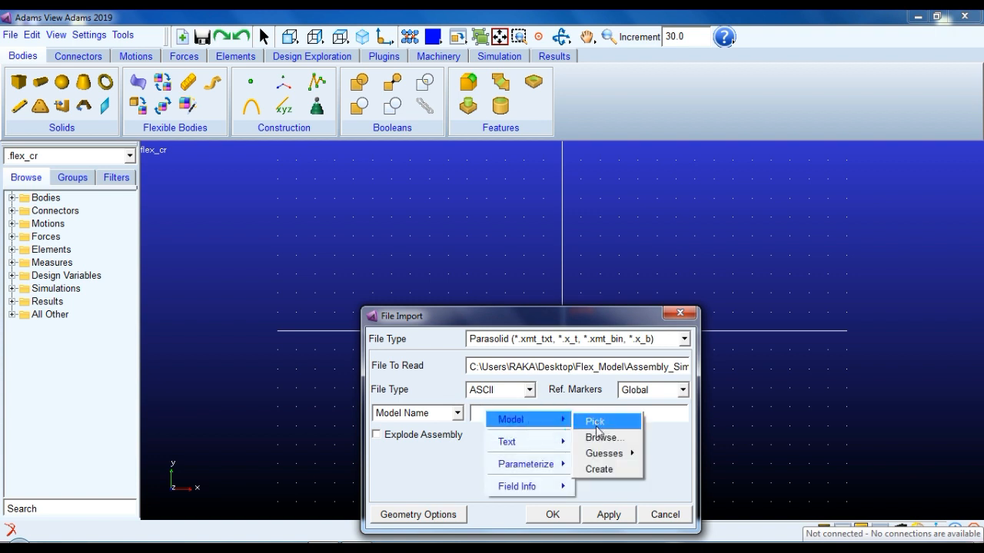
pyautogui.moveTo(629, 454)
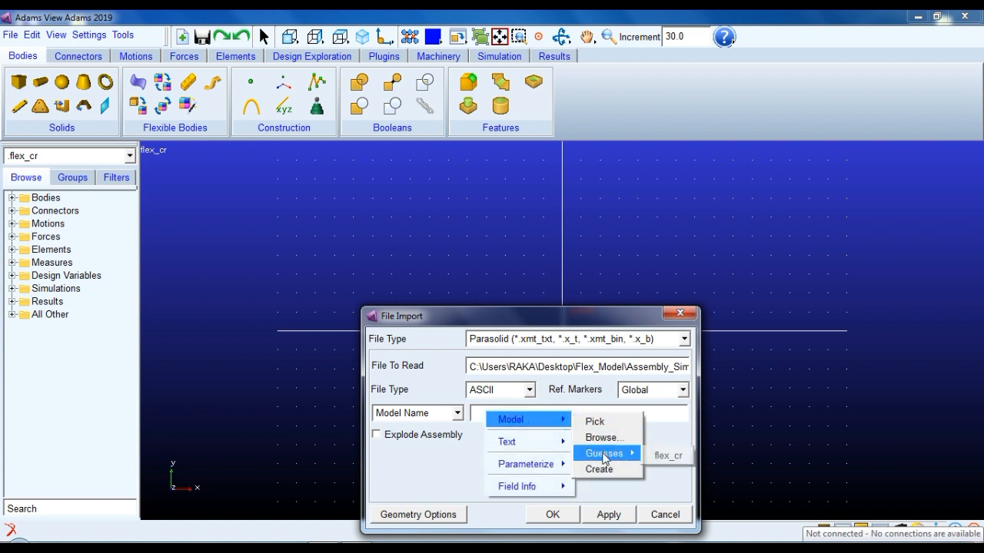
pyautogui.click(668, 457)
pyautogui.click(551, 517)
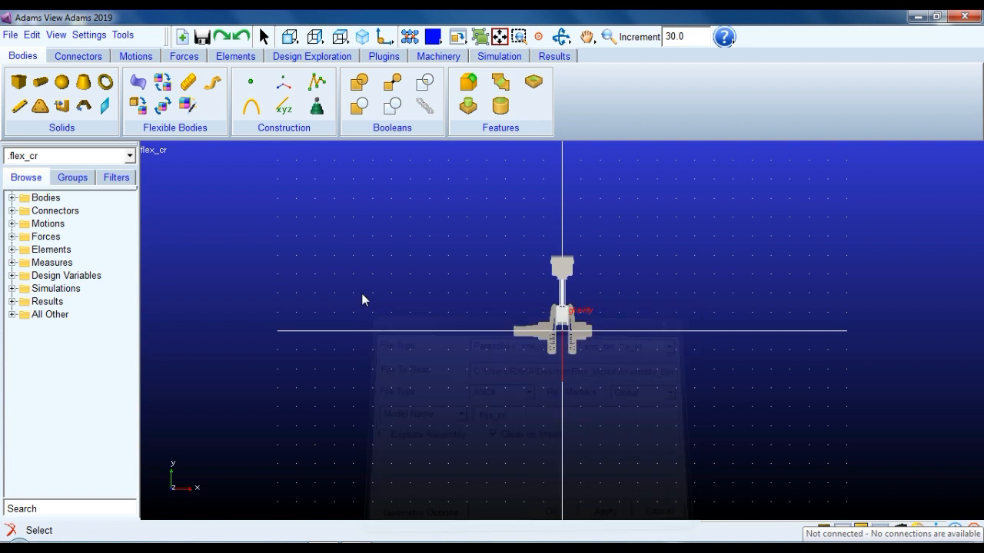
# Display the imported engine assembly shaded in an angled 3D view and expand the model's list of bodies.
pyautogui.click(499, 36)
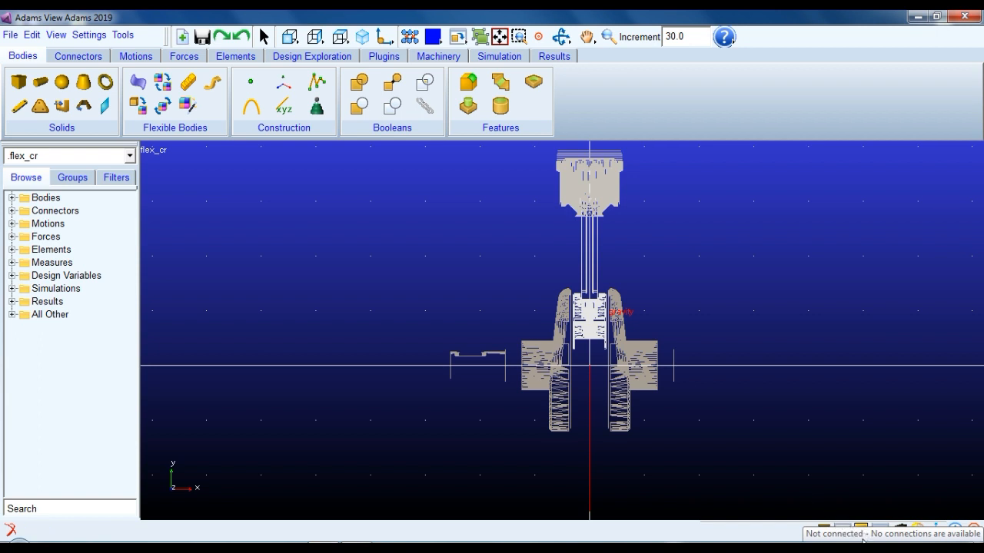
pyautogui.click(913, 526)
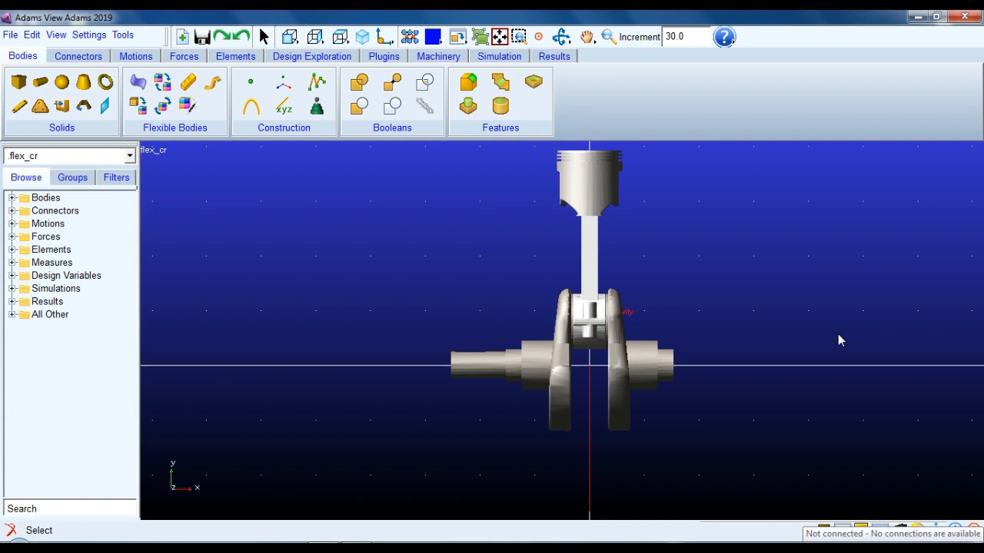
pyautogui.press('r')
pyautogui.moveTo(837, 334); pyautogui.dragTo(775, 348)
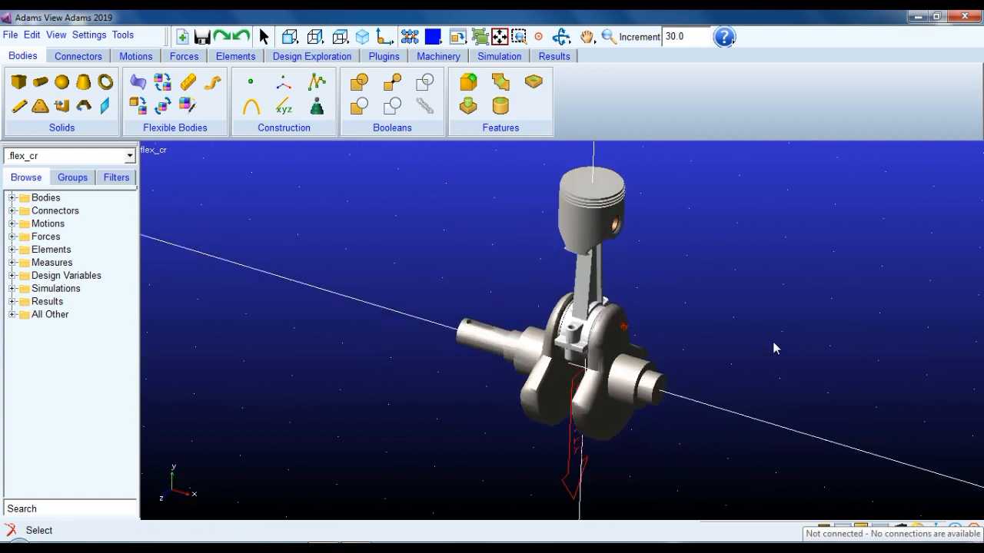
pyautogui.click(12, 199)
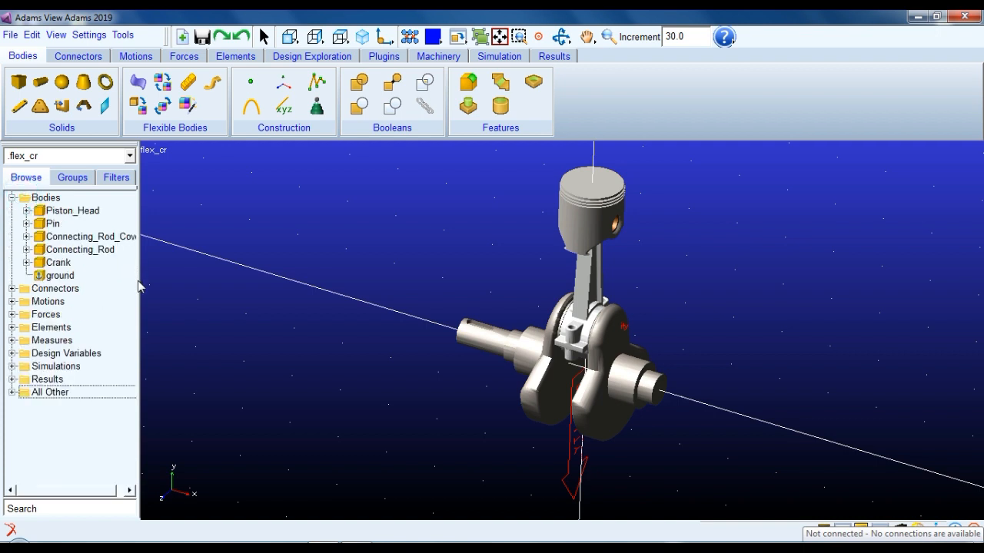
# Widen the model tree and expand all five imported bodies to examine the solid and marker each contains.
pyautogui.moveTo(139, 277); pyautogui.dragTo(169, 276)
pyautogui.click(59, 262)
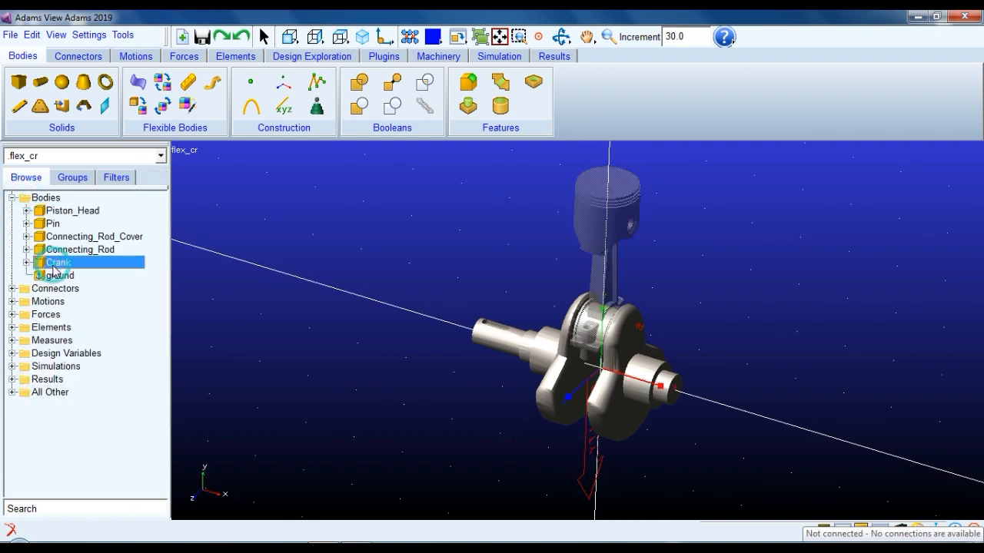
pyautogui.click(27, 263)
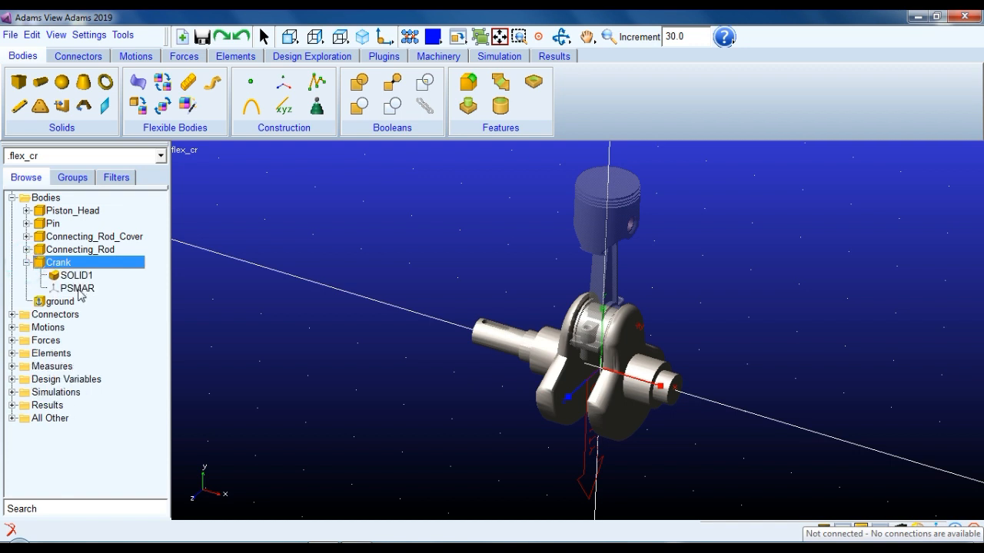
pyautogui.click(76, 288)
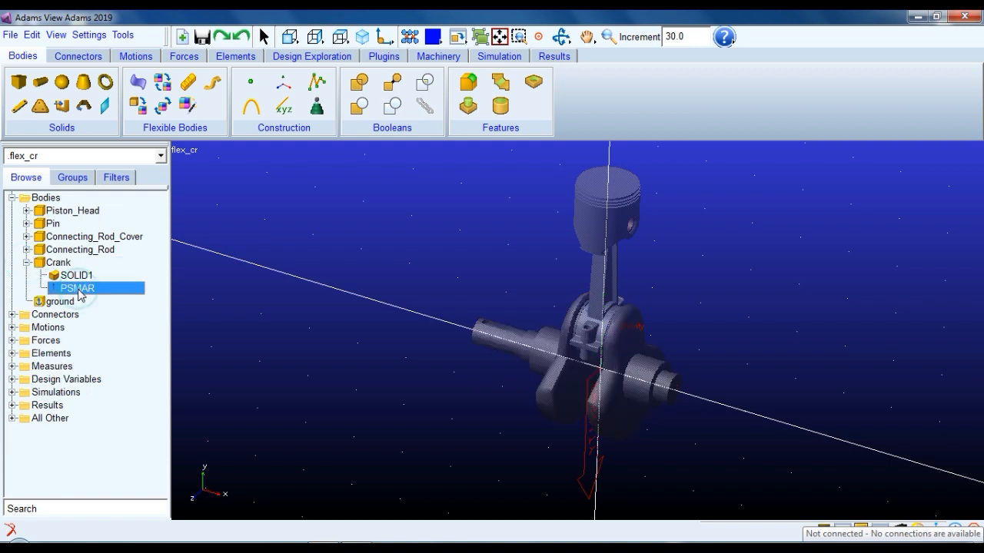
pyautogui.click(235, 294)
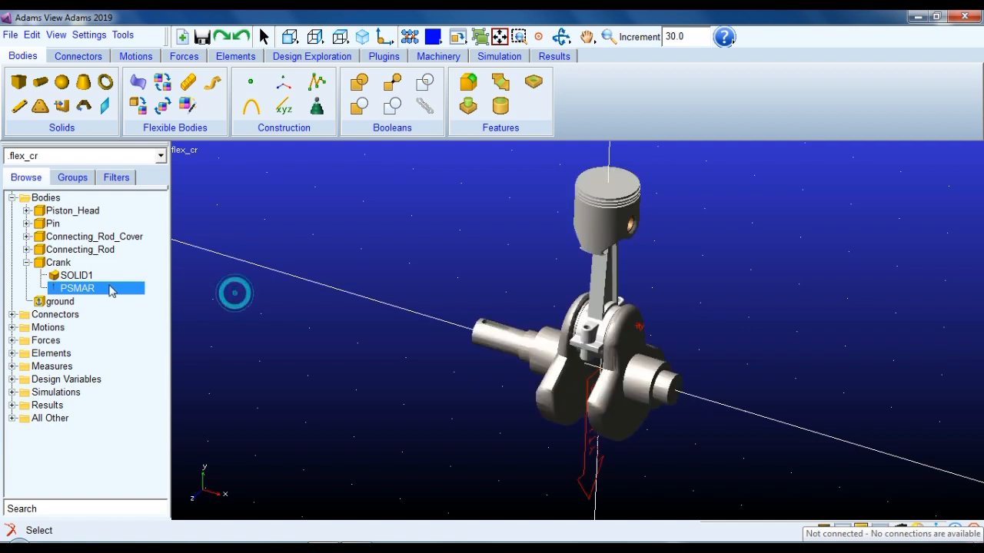
pyautogui.click(27, 250)
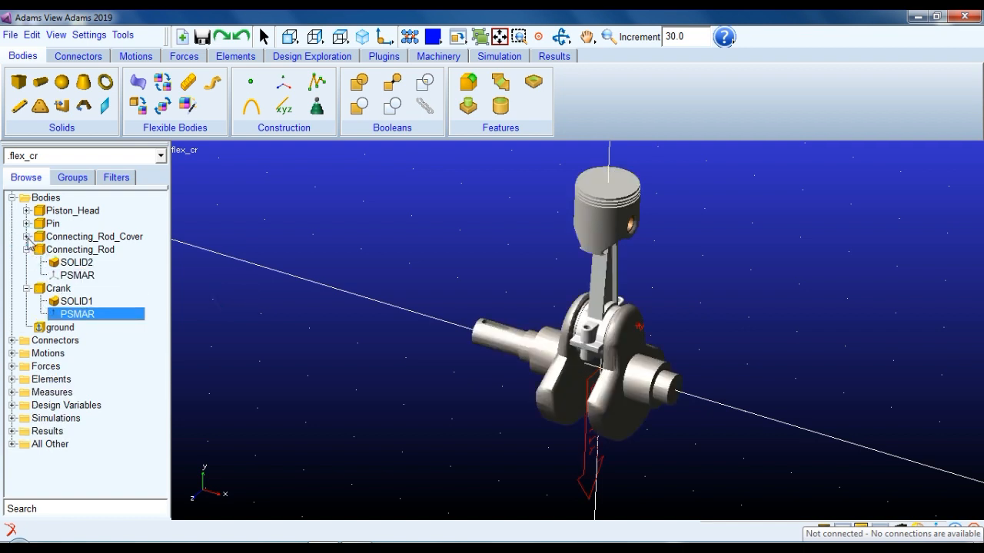
pyautogui.click(26, 236)
pyautogui.click(27, 224)
pyautogui.click(26, 211)
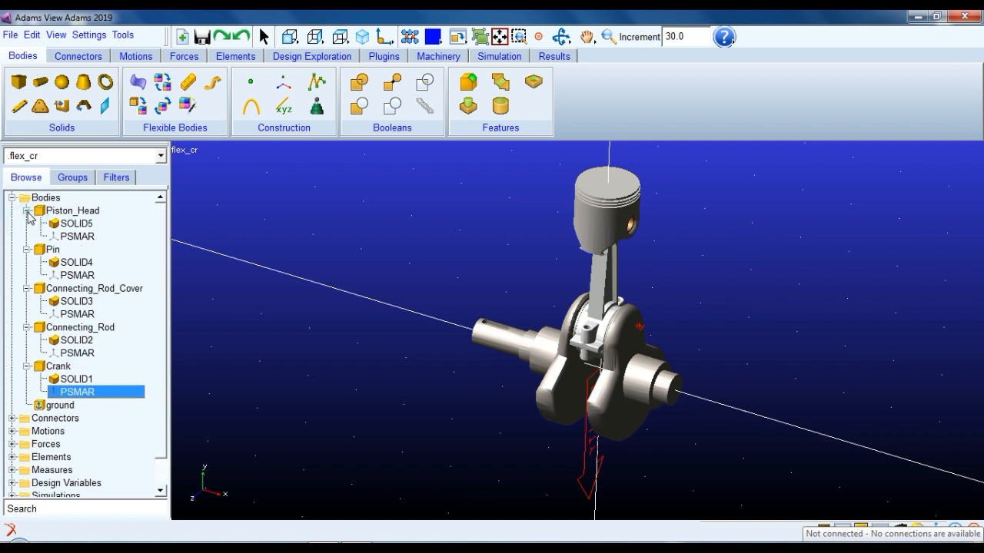
# Define the mass of Piston_Head by Geometry and Material Type, assign steel as the material, and apply it.
pyautogui.doubleClick(82, 215)
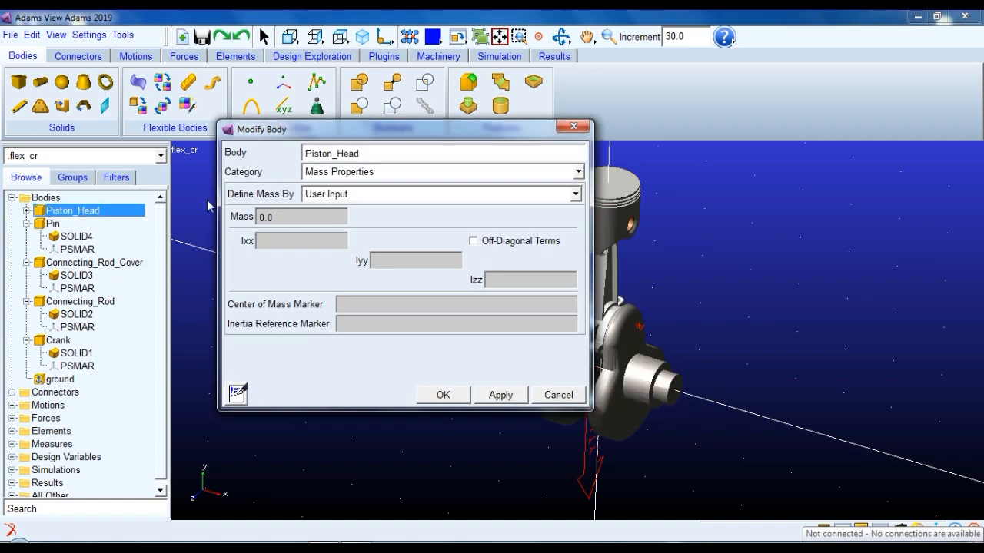
pyautogui.click(375, 196)
pyautogui.click(384, 236)
pyautogui.click(330, 216)
pyautogui.rightClick(331, 217)
pyautogui.moveTo(357, 227)
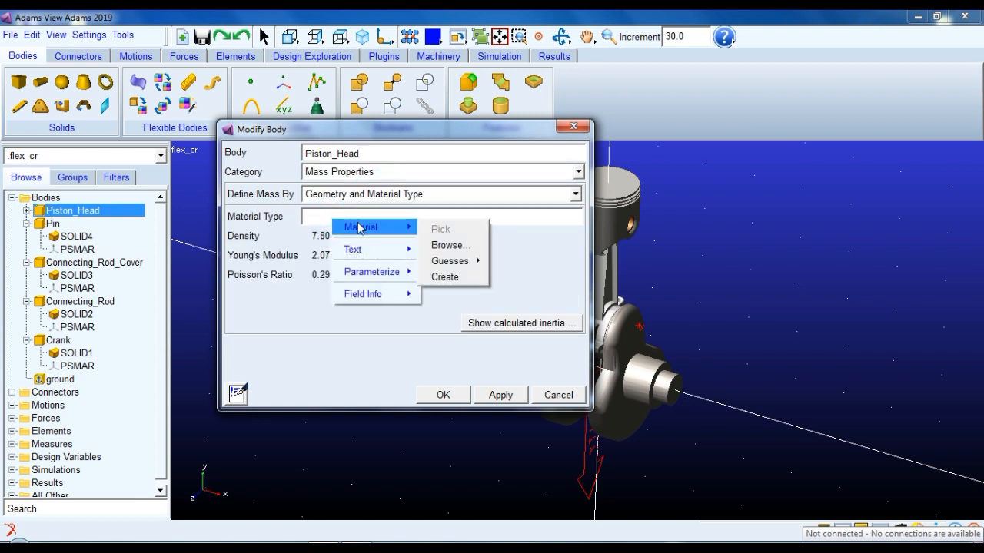
pyautogui.moveTo(452, 261)
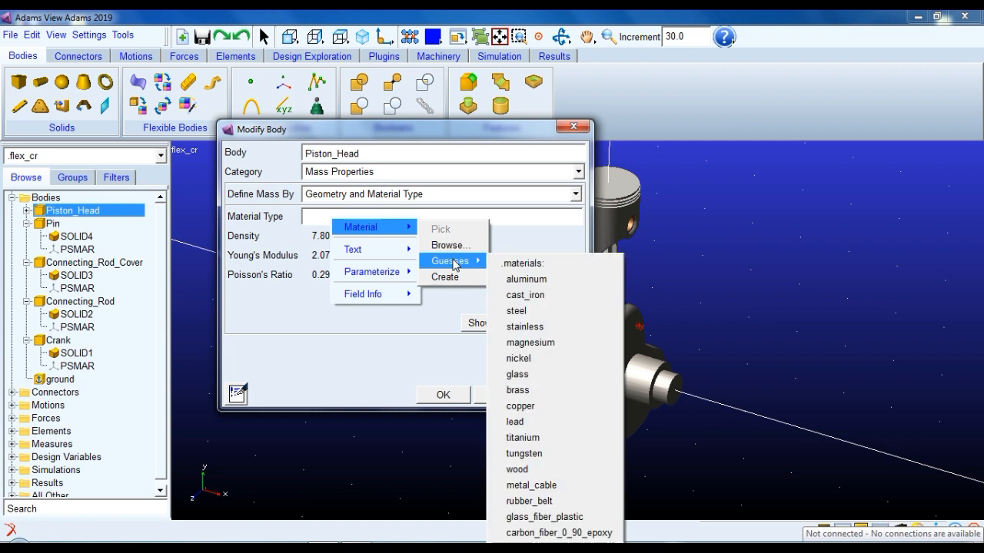
pyautogui.click(538, 311)
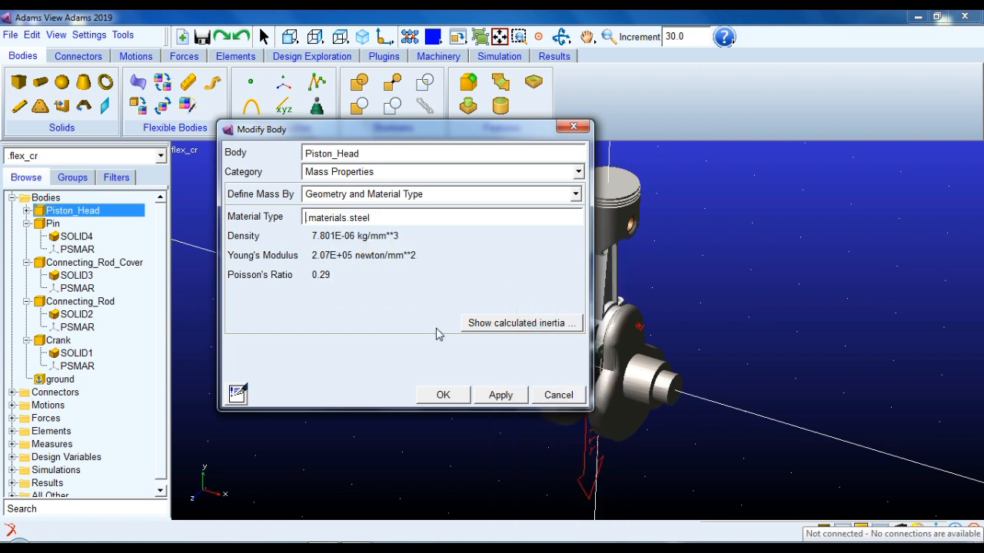
pyautogui.click(492, 394)
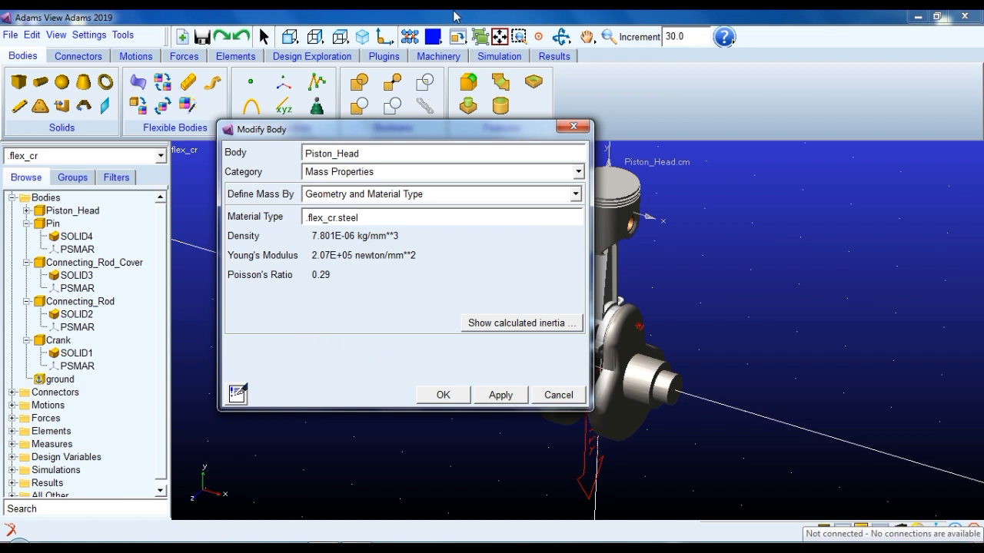
# Examine the material types offered for creating a new material, without creating one.
pyautogui.click(409, 40)
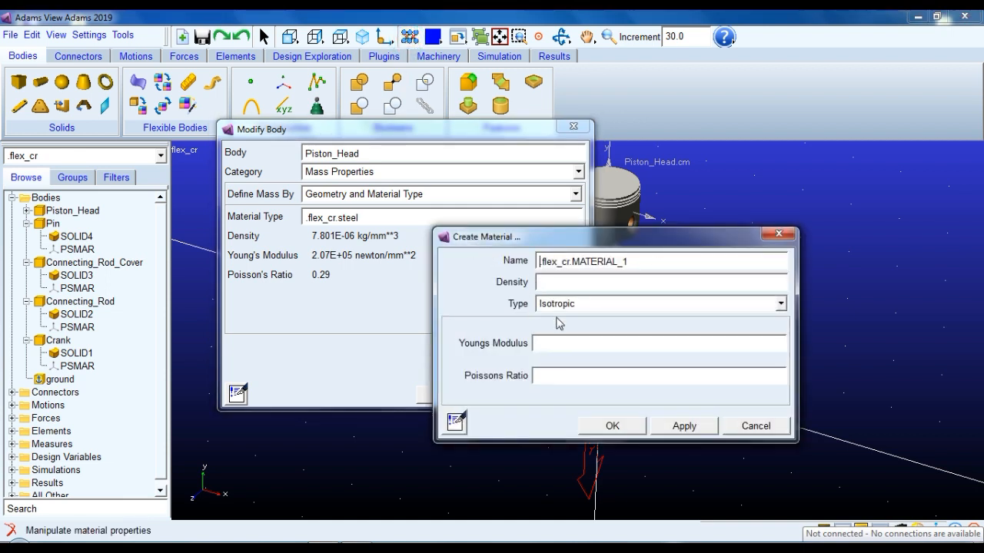
pyautogui.click(603, 309)
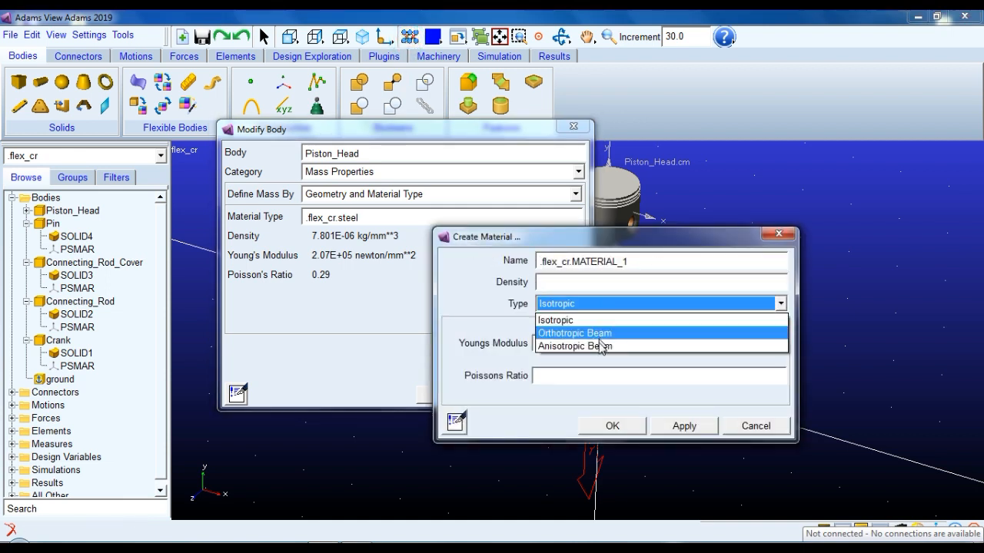
pyautogui.click(490, 356)
pyautogui.click(754, 425)
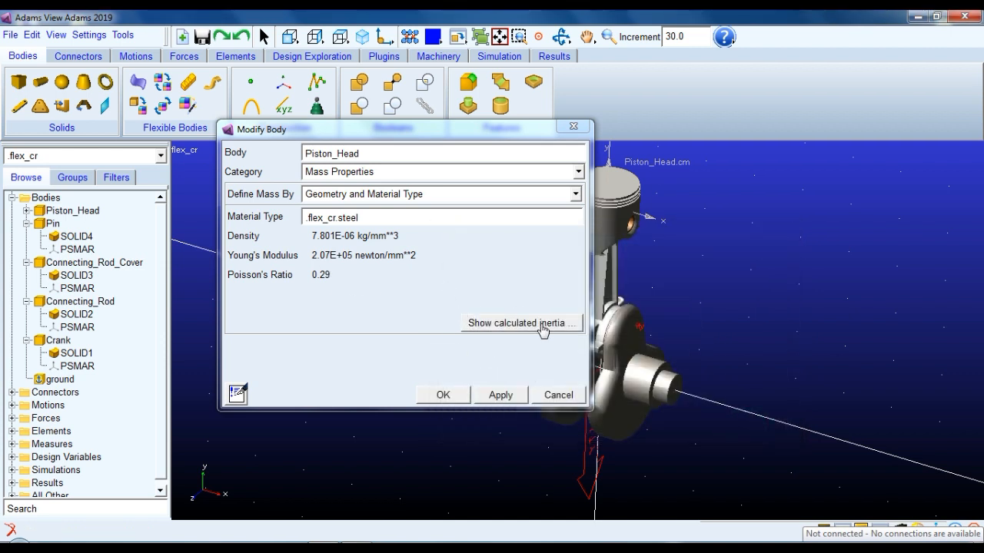
# Review the calculated mass and inertia of Piston_Head and finish modifying the body.
pyautogui.click(514, 323)
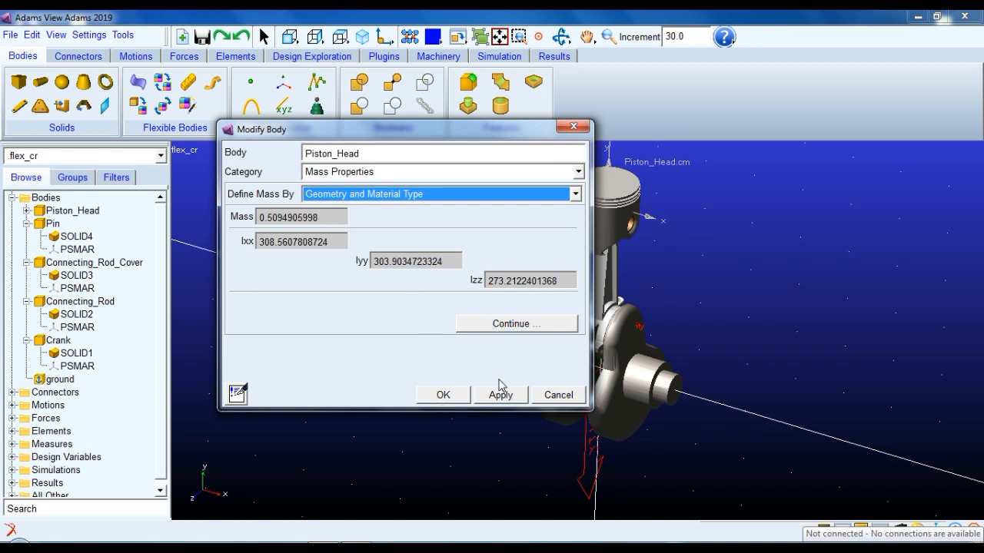
pyautogui.click(506, 324)
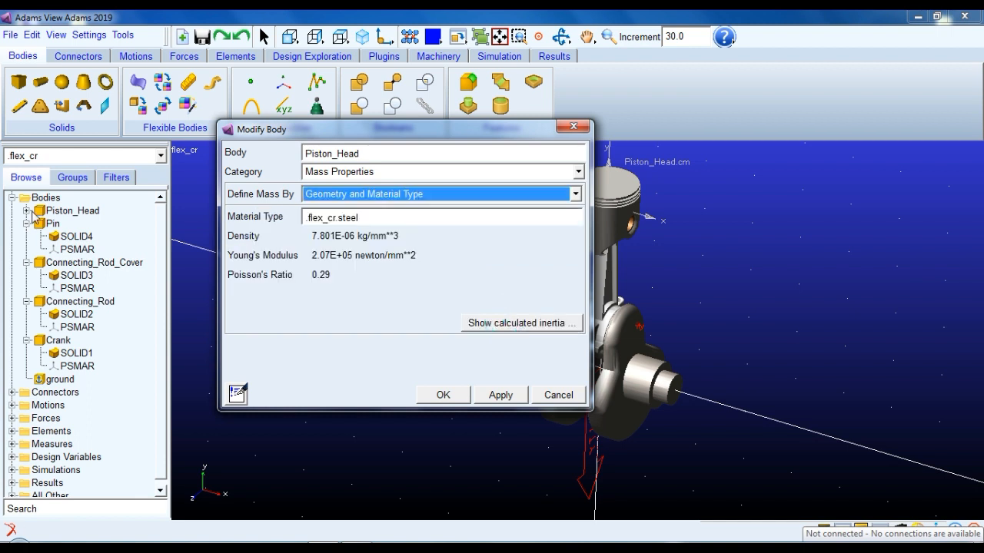
pyautogui.click(442, 395)
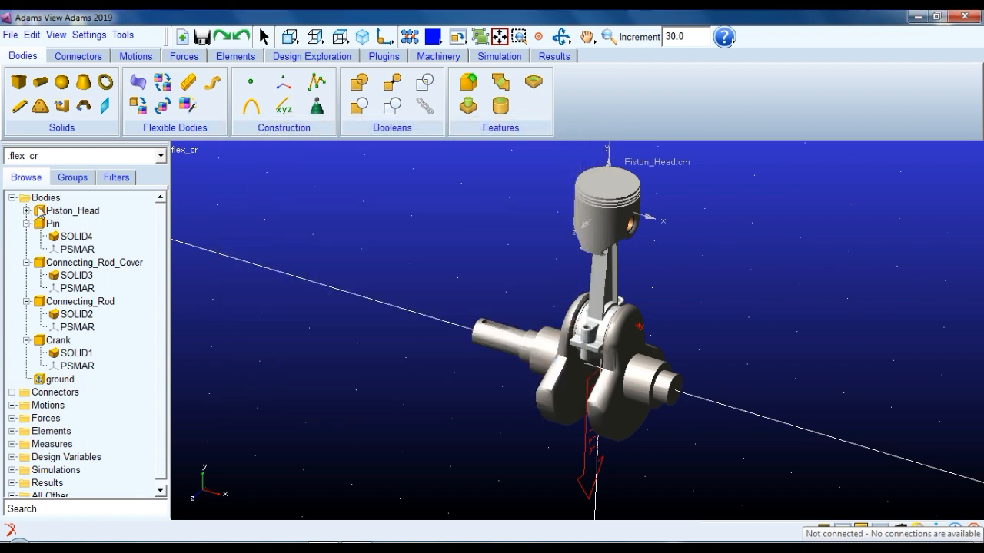
# Examine the axes of Piston_Head's cm marker in a front view and a close-up side view.
pyautogui.click(26, 211)
pyautogui.click(68, 236)
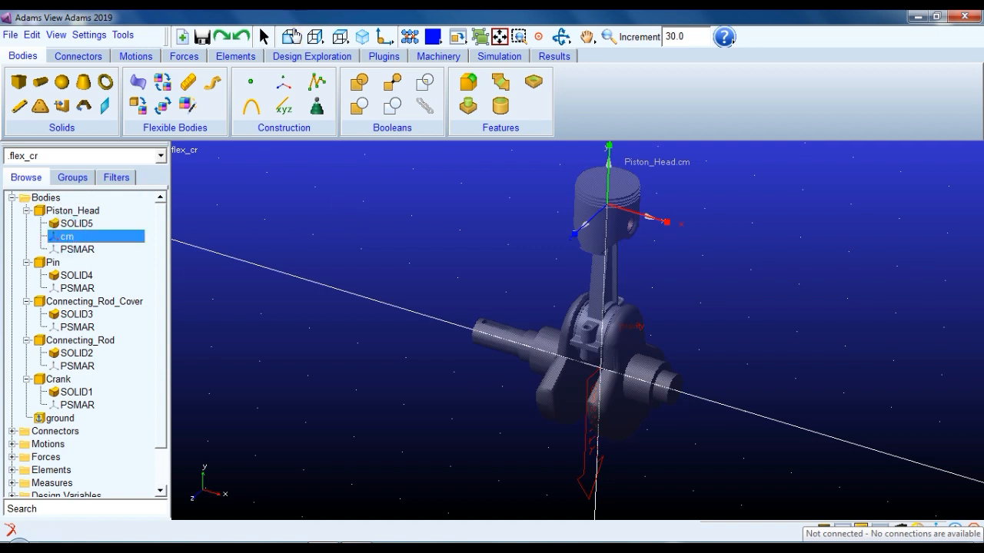
pyautogui.click(290, 35)
pyautogui.moveTo(494, 199); pyautogui.dragTo(520, 299)
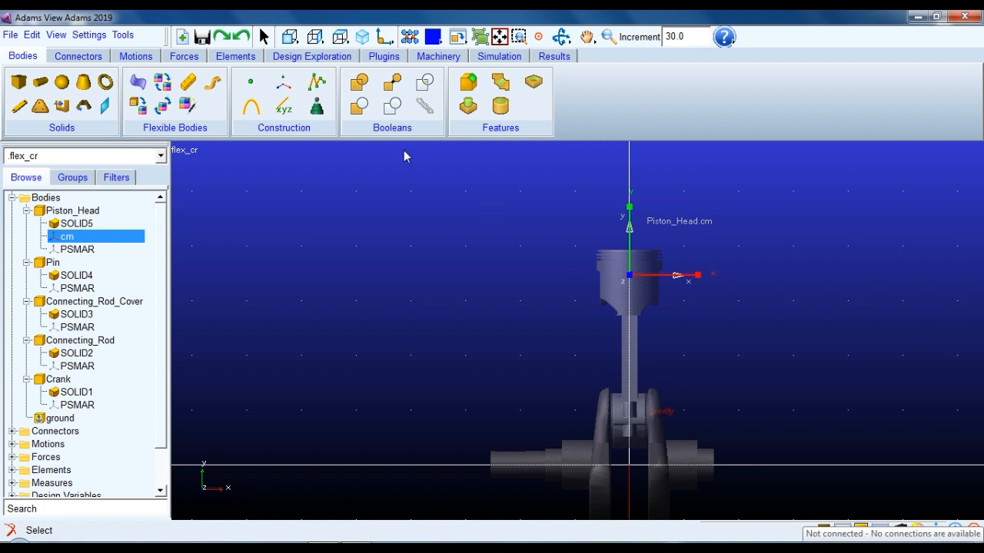
pyautogui.click(315, 35)
pyautogui.press('w')
pyautogui.moveTo(500, 209); pyautogui.dragTo(653, 325)
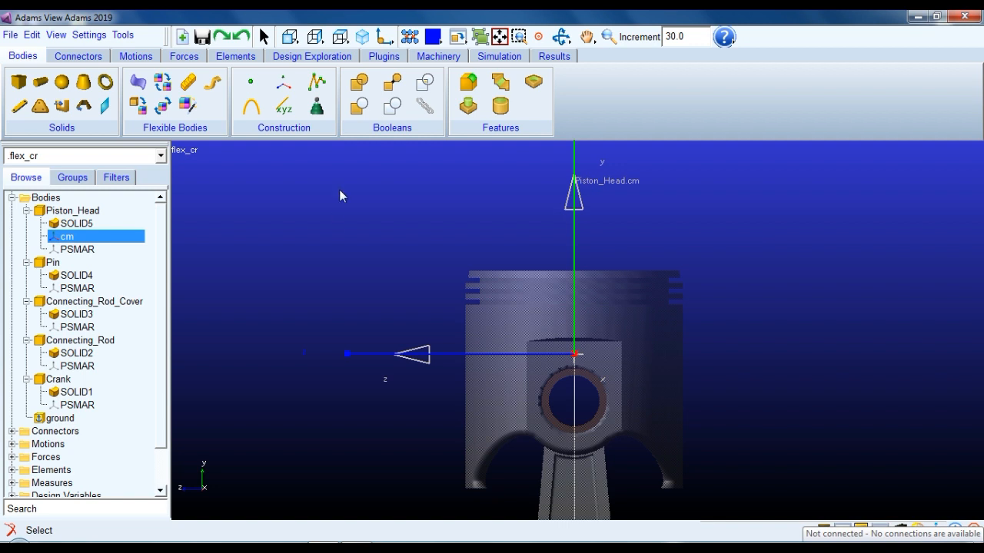
# Set the orientation of Piston_Head's cm marker to 0,0,0 and dismiss the resulting message.
pyautogui.doubleClick(58, 241)
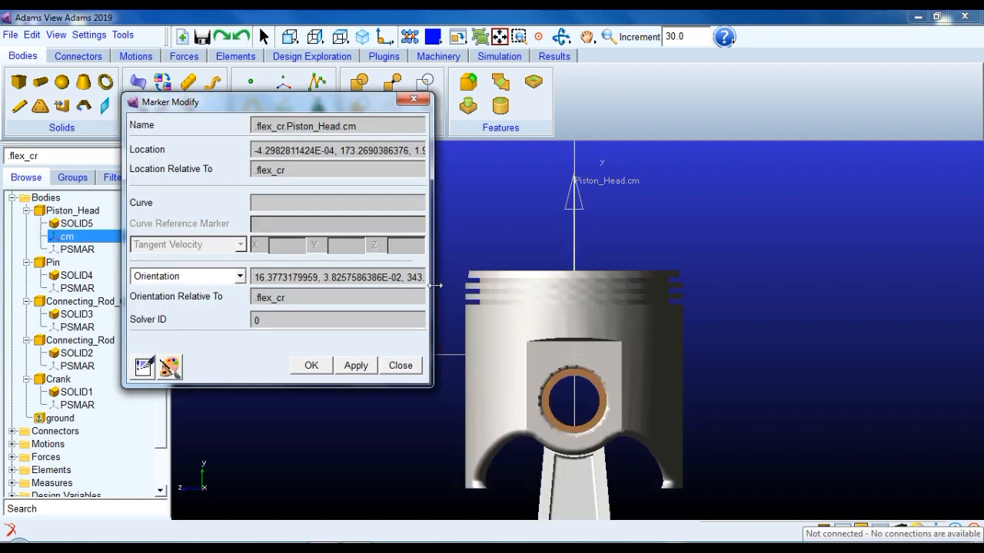
pyautogui.moveTo(433, 285); pyautogui.dragTo(652, 285)
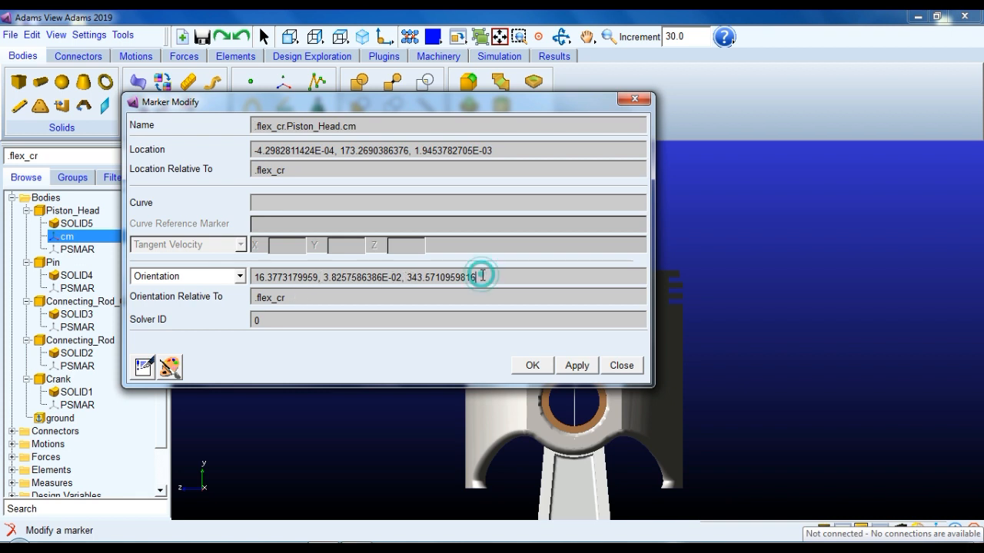
pyautogui.moveTo(480, 276); pyautogui.dragTo(242, 276)
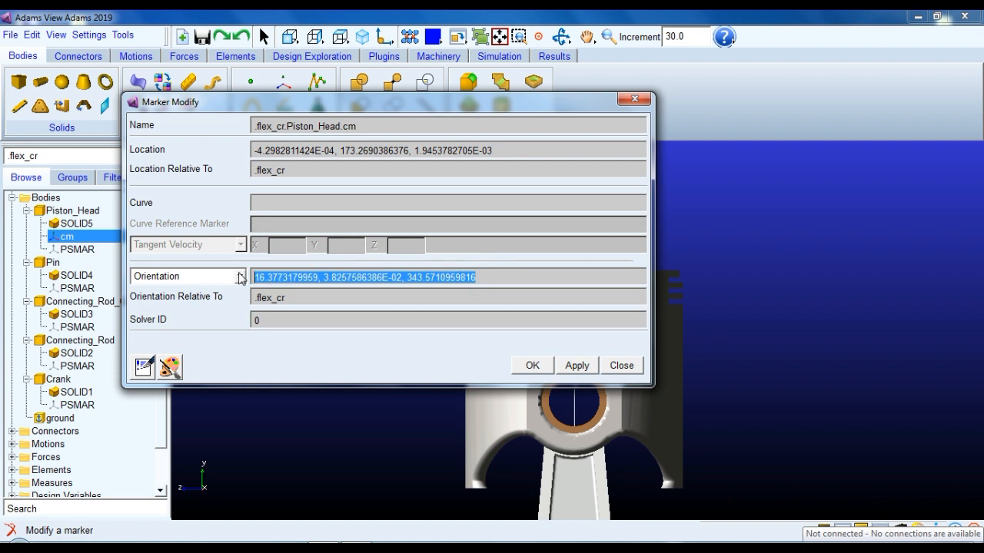
pyautogui.write('0,')
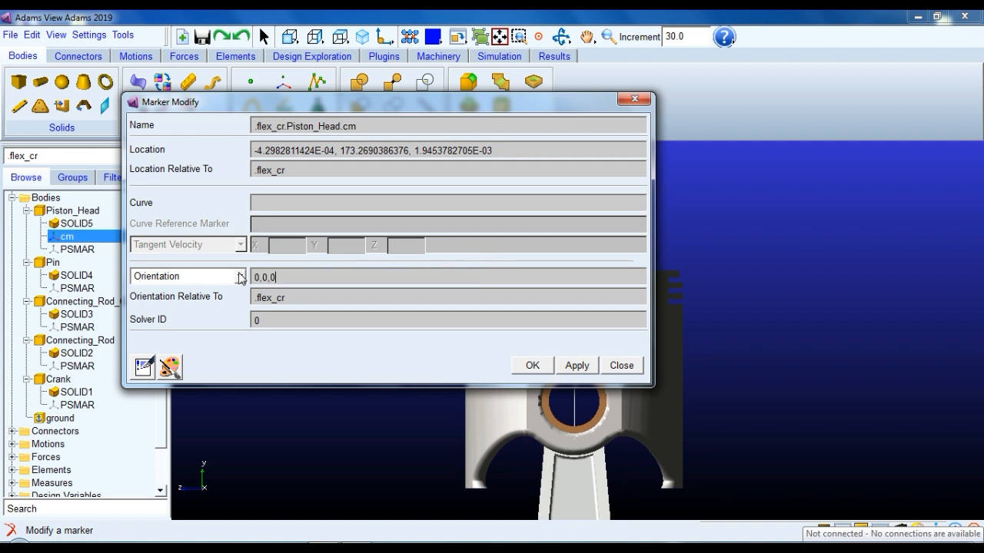
pyautogui.write('0,0')
pyautogui.click(526, 367)
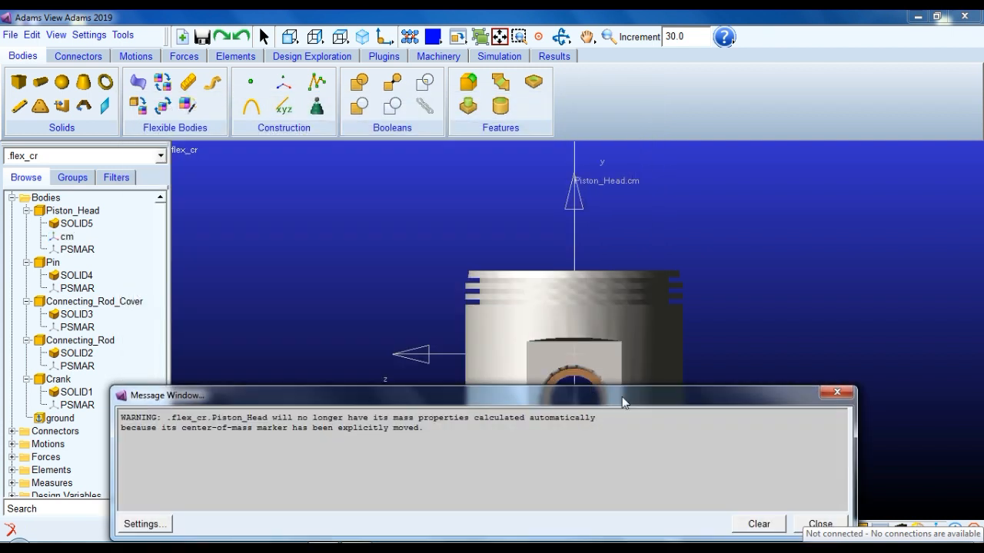
pyautogui.click(819, 523)
pyautogui.click(832, 305)
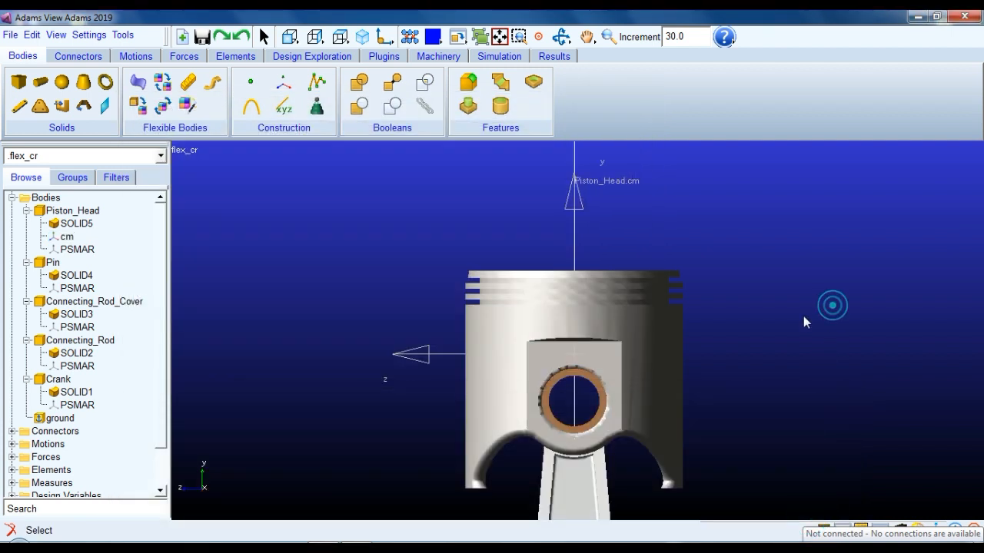
# Define the mass of the Pin body by Geometry and Material Type with steel as the material.
pyautogui.press('r')
pyautogui.moveTo(390, 275); pyautogui.dragTo(538, 407)
pyautogui.press('z')
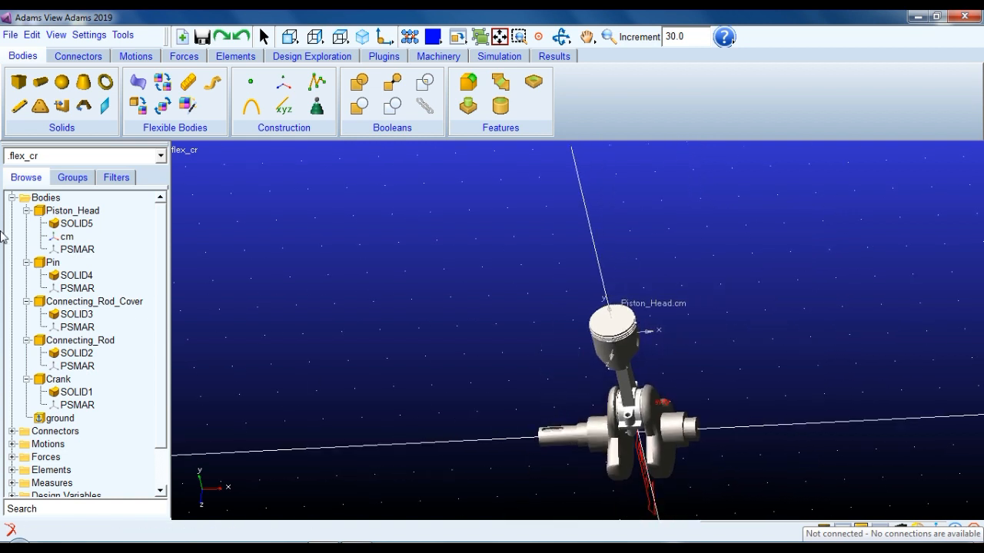
pyautogui.doubleClick(46, 263)
pyautogui.click(374, 195)
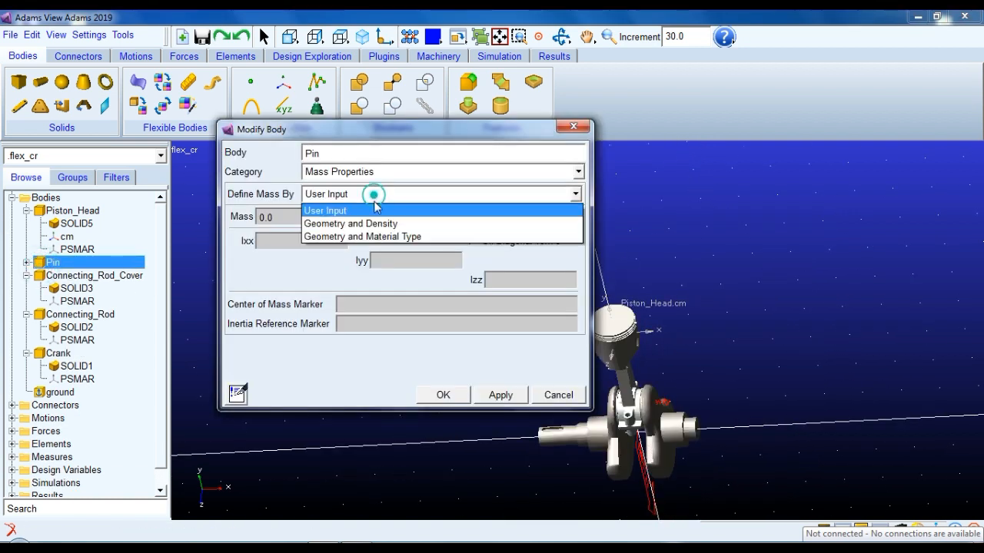
pyautogui.click(369, 237)
pyautogui.rightClick(335, 216)
pyautogui.moveTo(370, 227)
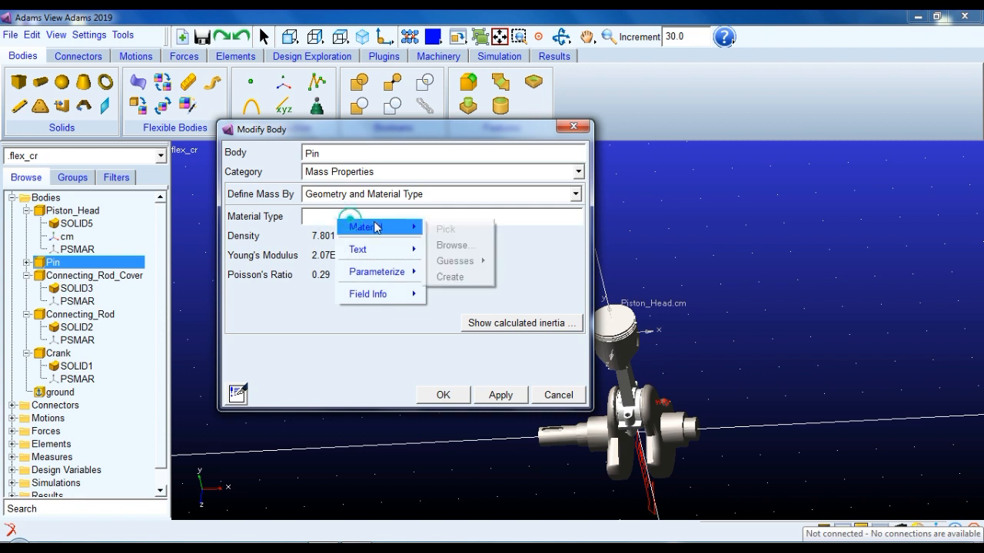
pyautogui.moveTo(450, 262)
pyautogui.click(532, 310)
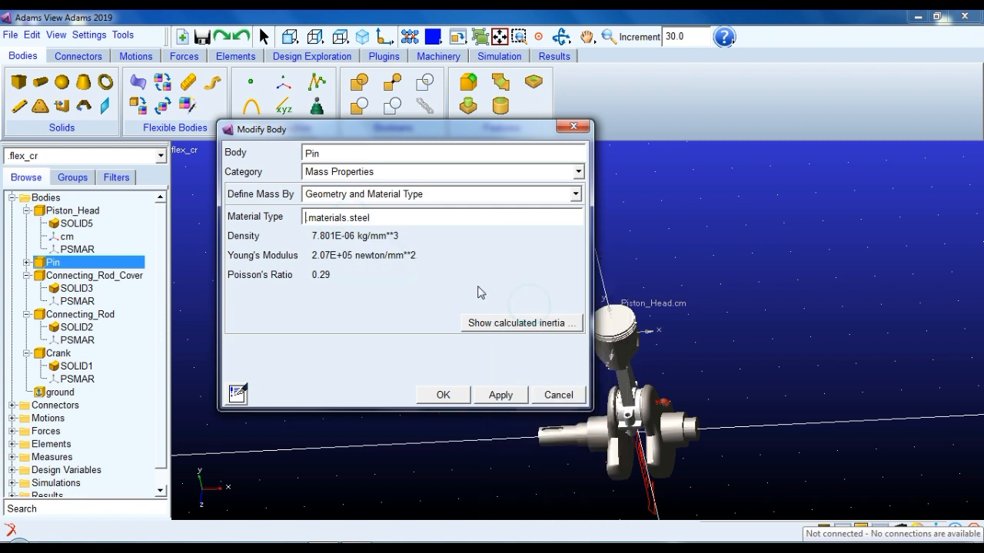
pyautogui.click(443, 396)
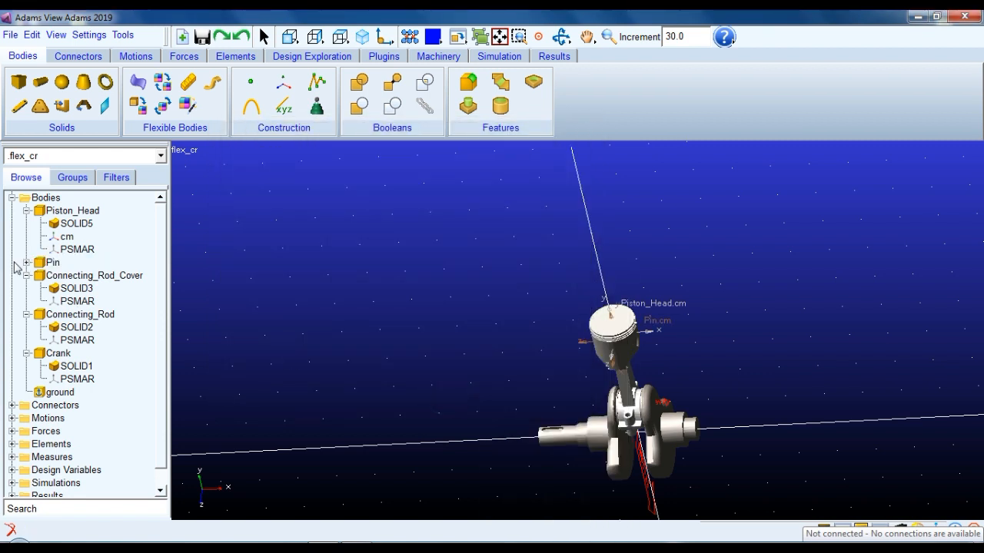
# Inspect the location and orientation values of the Pin's cm marker.
pyautogui.click(27, 262)
pyautogui.doubleClick(67, 289)
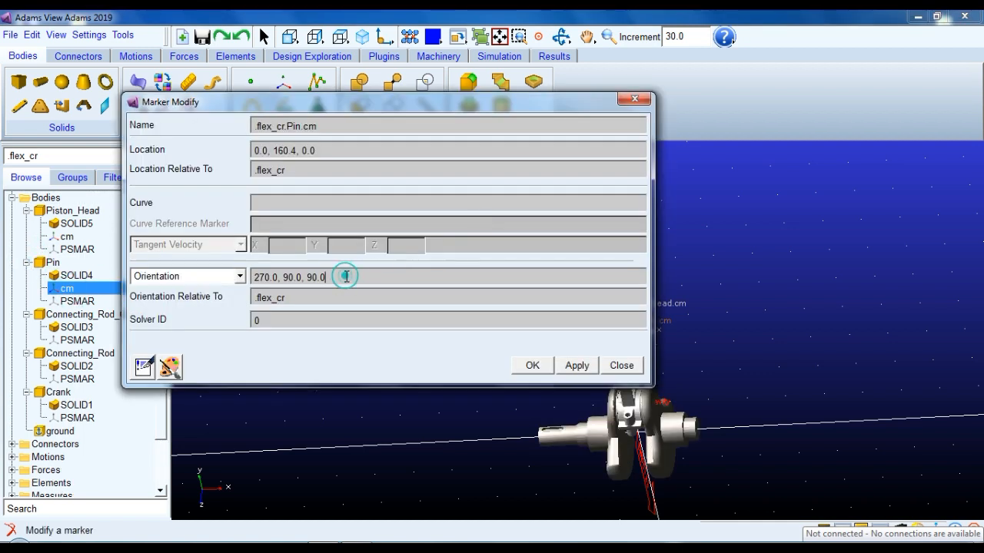
pyautogui.moveTo(346, 276); pyautogui.dragTo(257, 274)
pyautogui.click(271, 277)
pyautogui.click(621, 365)
# Compare the axes of the Piston_Head and Pin cm markers in an angled close-up of the piston.
pyautogui.click(501, 367)
pyautogui.press('r')
pyautogui.moveTo(520, 352); pyautogui.dragTo(444, 351)
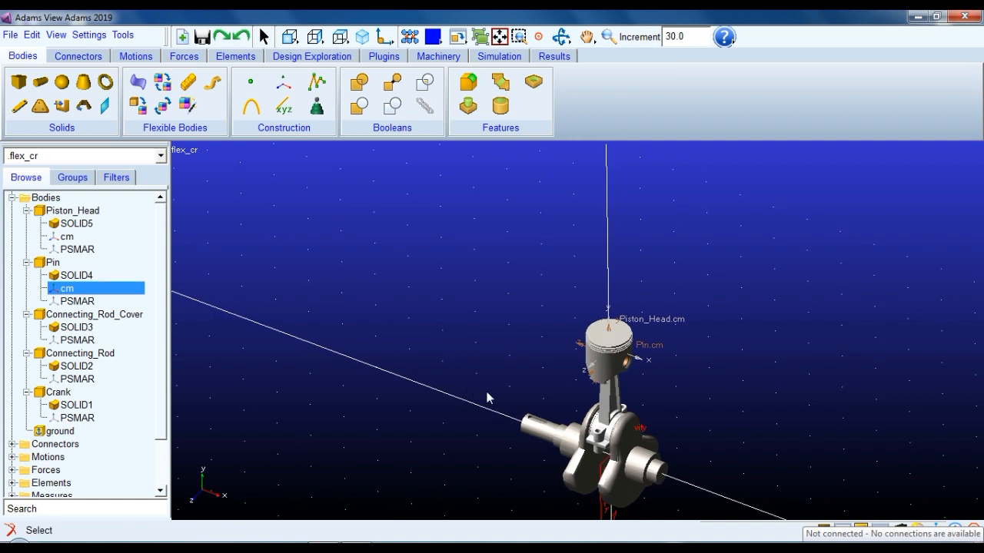
pyautogui.press('w')
pyautogui.moveTo(553, 277); pyautogui.dragTo(691, 398)
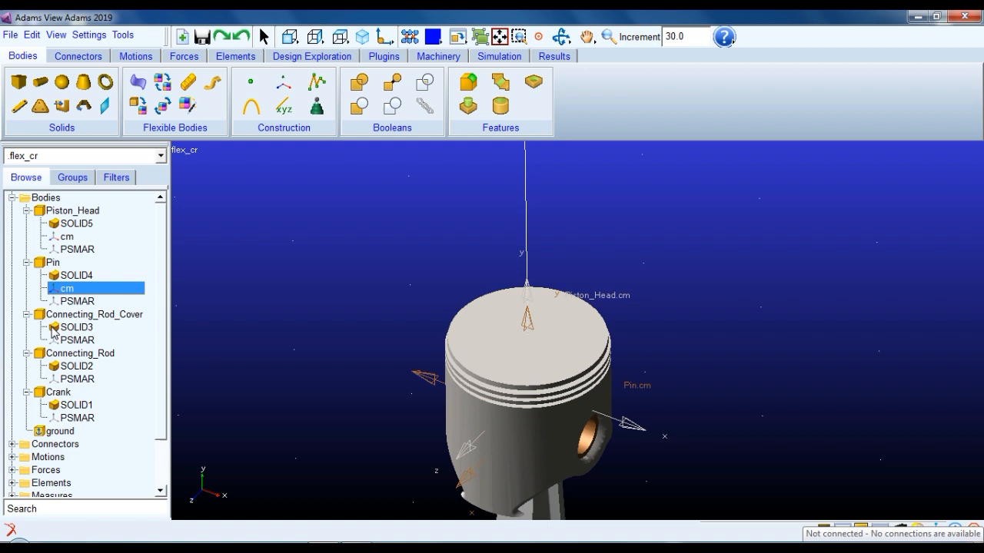
# Examine the Connecting_Rod_Cover and Connecting_Rod in a close-up of the crank end, leaving the cover's mass properties unmodified.
pyautogui.doubleClick(76, 316)
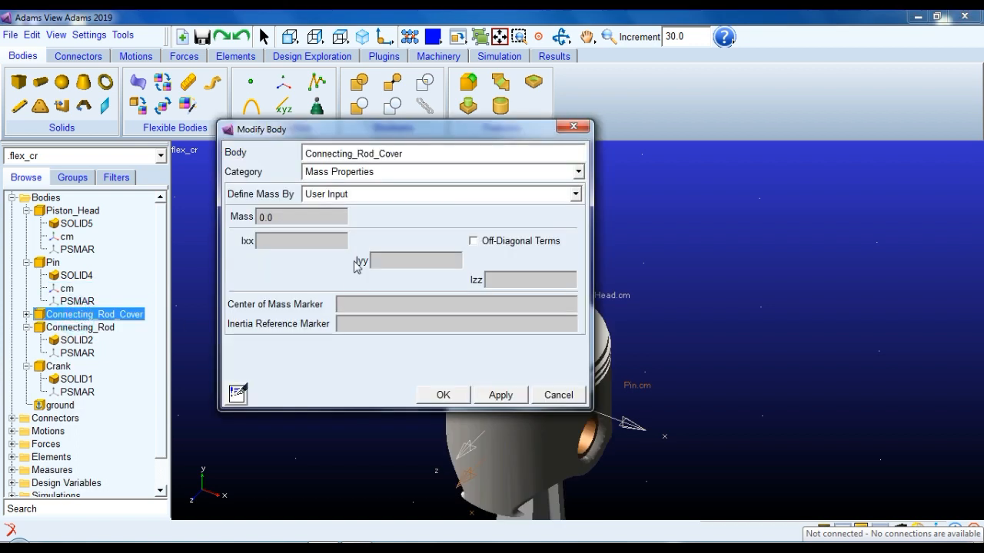
pyautogui.moveTo(421, 130); pyautogui.dragTo(830, 151)
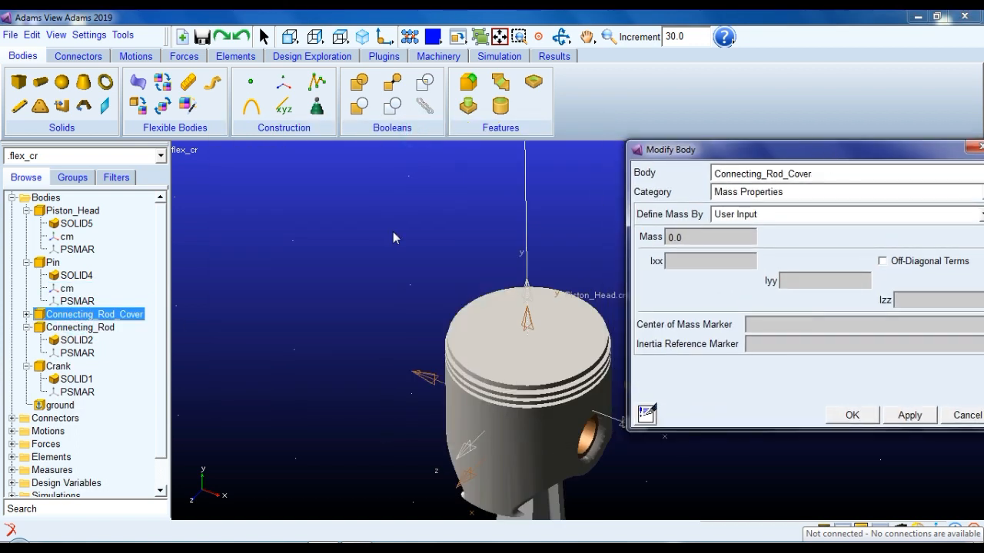
pyautogui.click(317, 258)
pyautogui.press('z')
pyautogui.moveTo(354, 250); pyautogui.dragTo(358, 317)
pyautogui.press('r')
pyautogui.moveTo(377, 359); pyautogui.dragTo(402, 308)
pyautogui.press('w')
pyautogui.moveTo(481, 362); pyautogui.dragTo(640, 456)
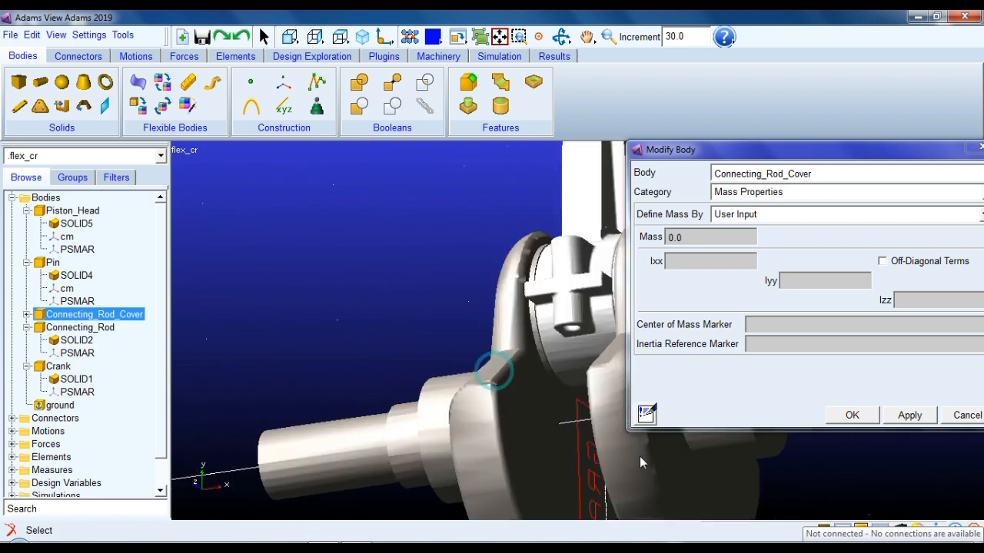
pyautogui.press('t')
pyautogui.moveTo(418, 262); pyautogui.dragTo(296, 290)
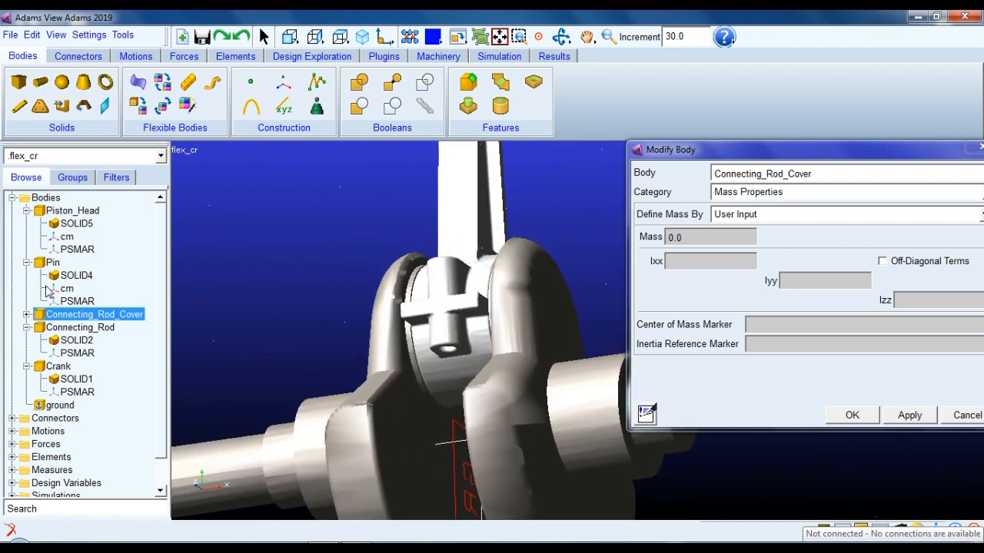
pyautogui.keyDown('ctrl'); pyautogui.click(72, 329); pyautogui.keyUp('ctrl')
pyautogui.click(76, 316)
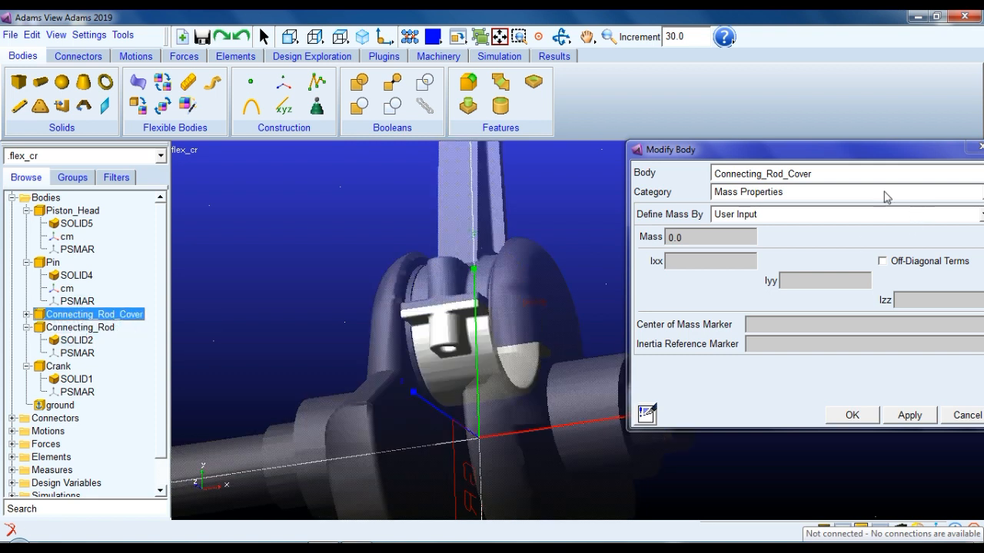
pyautogui.click(979, 146)
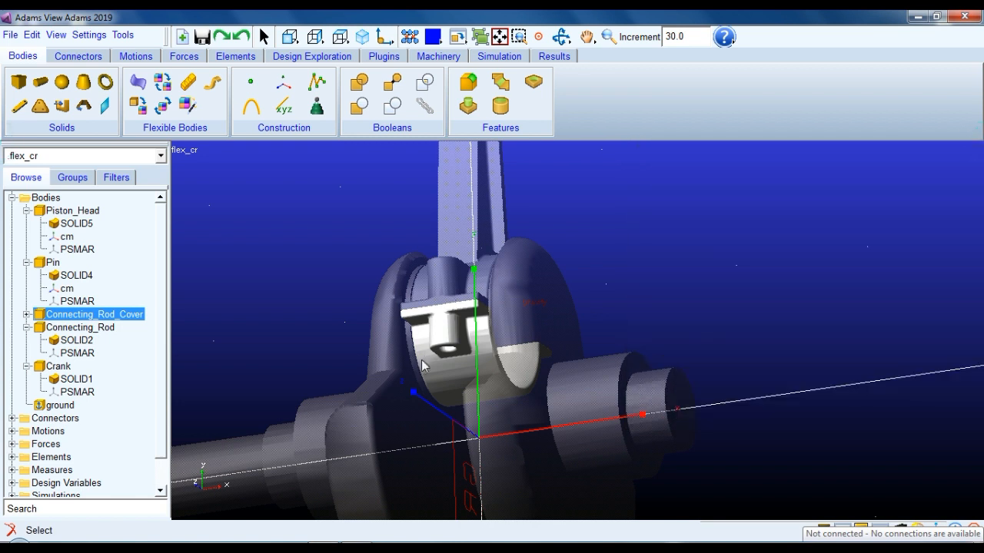
pyautogui.click(399, 247)
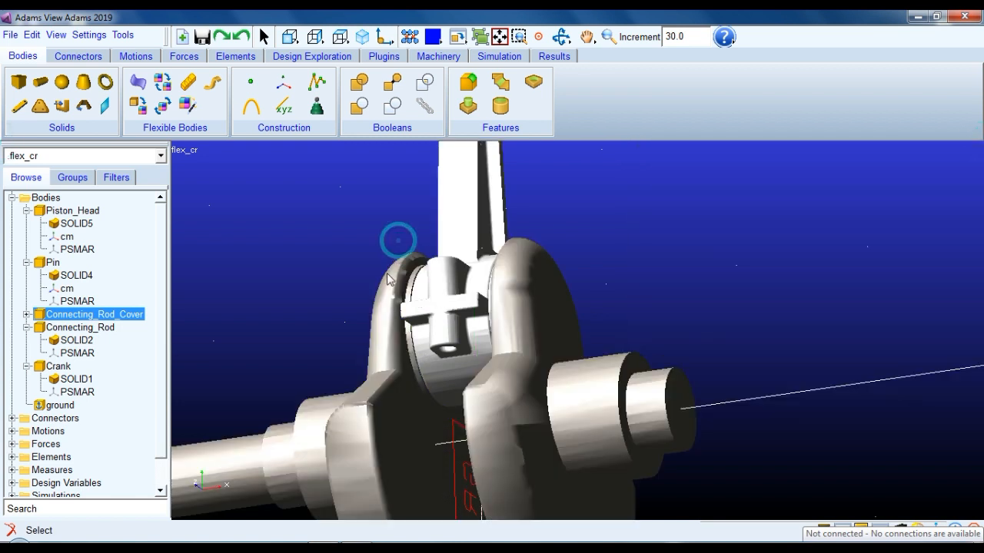
# Define the mass of the Crank body by Geometry and Material Type with steel as the material.
pyautogui.doubleClick(73, 368)
pyautogui.click(792, 215)
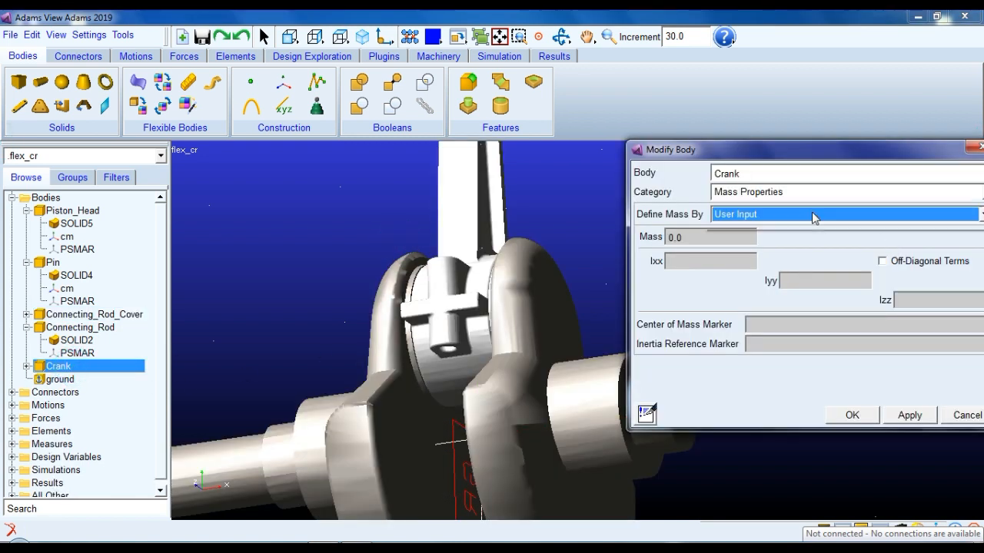
pyautogui.click(795, 257)
pyautogui.rightClick(761, 239)
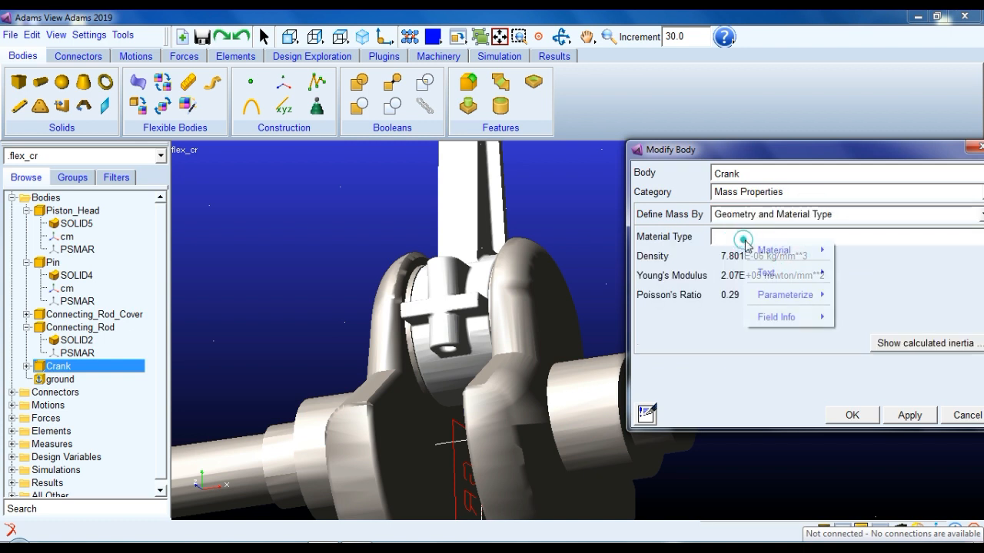
pyautogui.moveTo(802, 251)
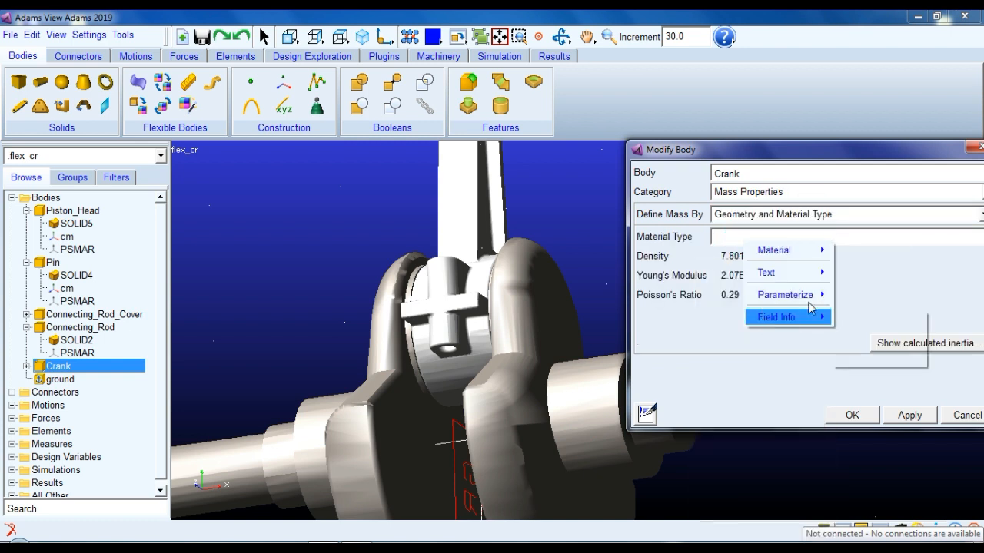
pyautogui.moveTo(860, 281)
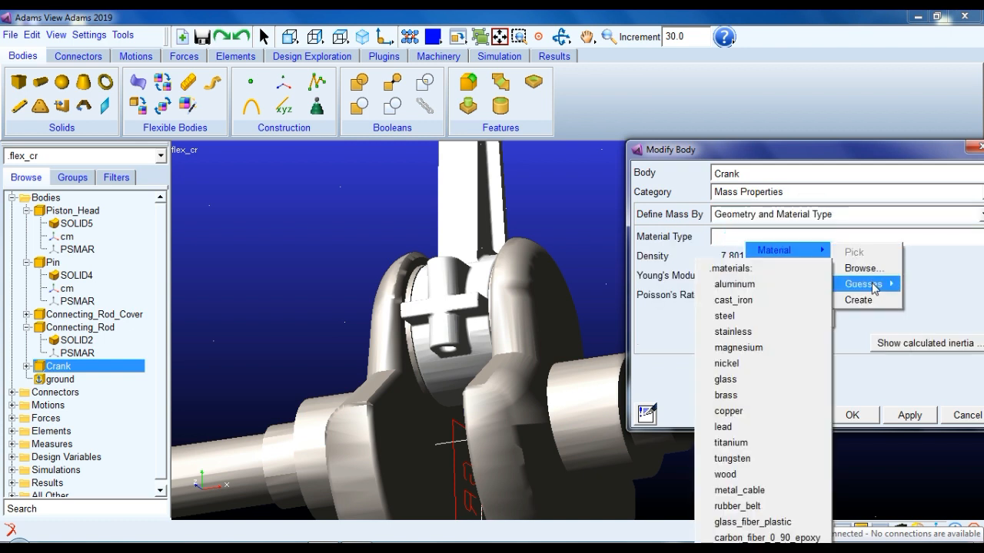
pyautogui.click(761, 312)
pyautogui.click(851, 415)
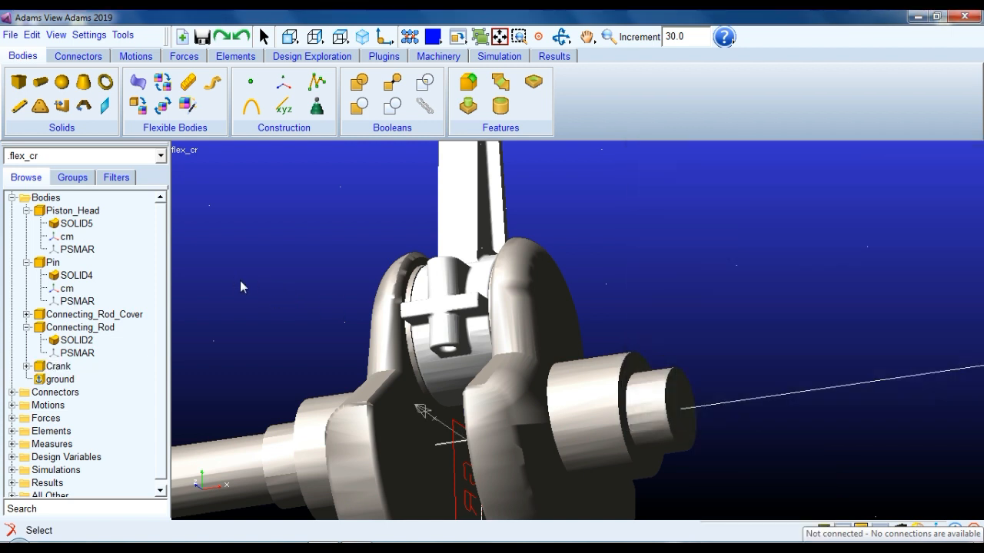
# Set the orientation of the Crank's cm marker to 270.0, 90.00, 90.0 and dismiss the resulting message.
pyautogui.click(278, 275)
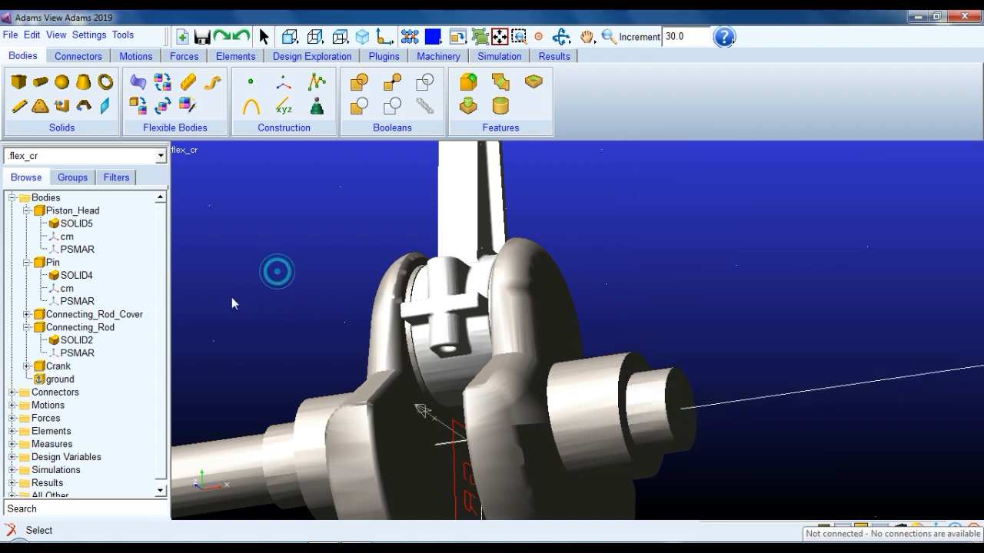
pyautogui.click(26, 368)
pyautogui.doubleClick(67, 394)
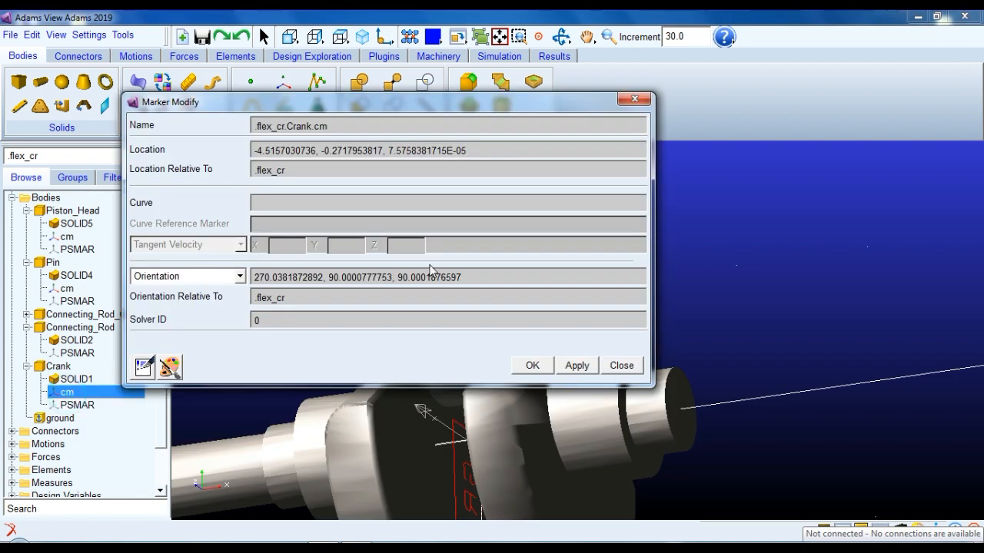
pyautogui.moveTo(489, 276); pyautogui.dragTo(418, 275)
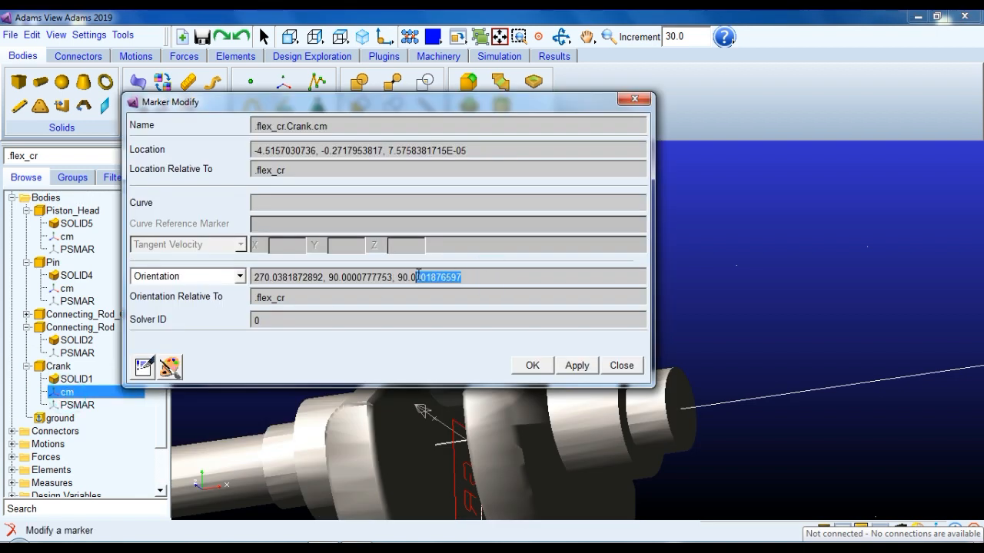
pyautogui.press('BackSpace')
pyautogui.moveTo(393, 277); pyautogui.dragTo(277, 277)
pyautogui.press('BackSpace')
pyautogui.press('BackSpace')
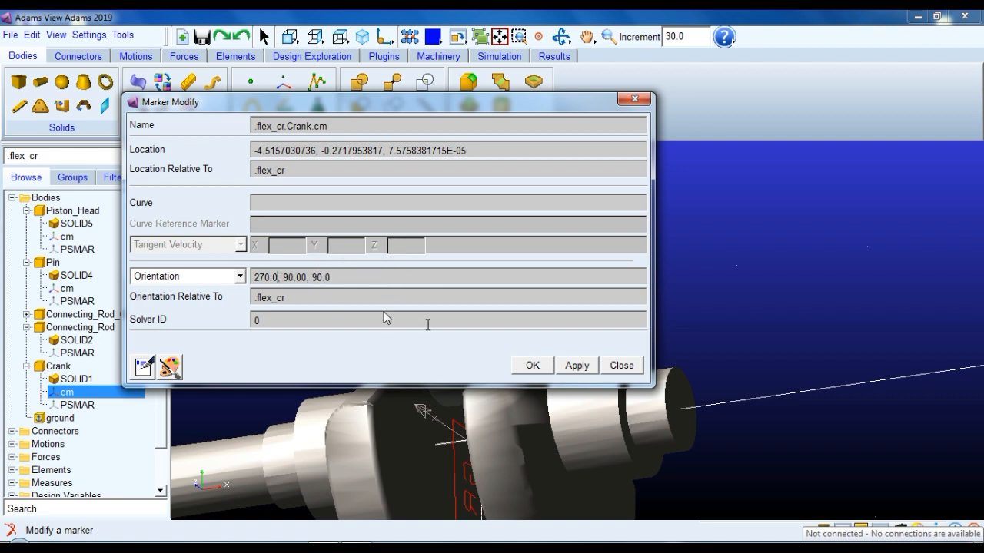
pyautogui.click(532, 365)
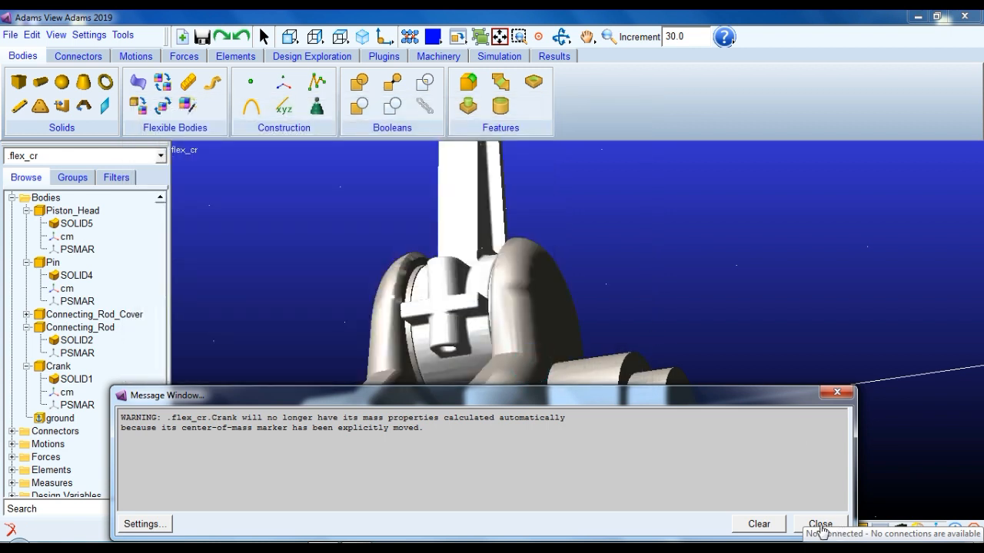
pyautogui.click(819, 524)
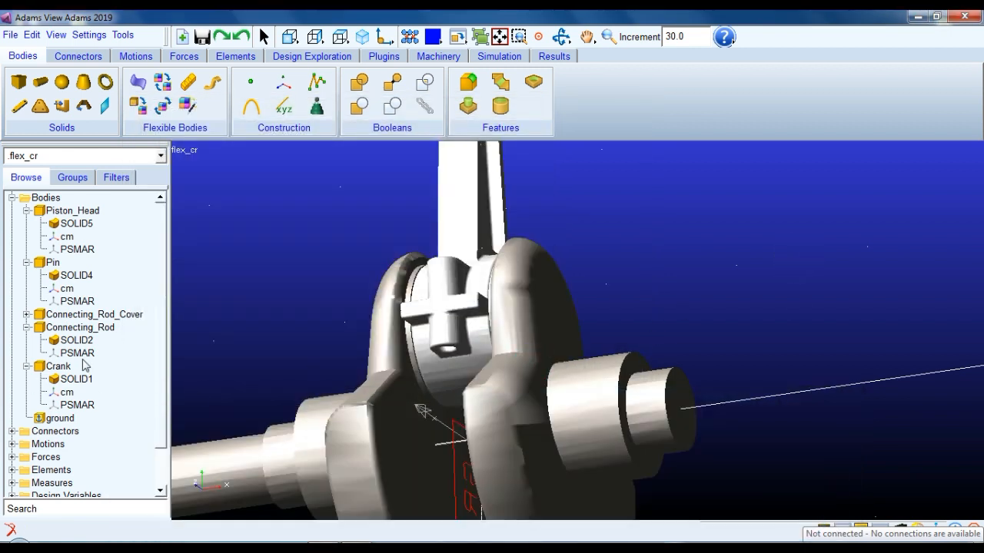
# Hide the Crank part to expose the big end of the connecting rod.
pyautogui.rightClick(300, 448)
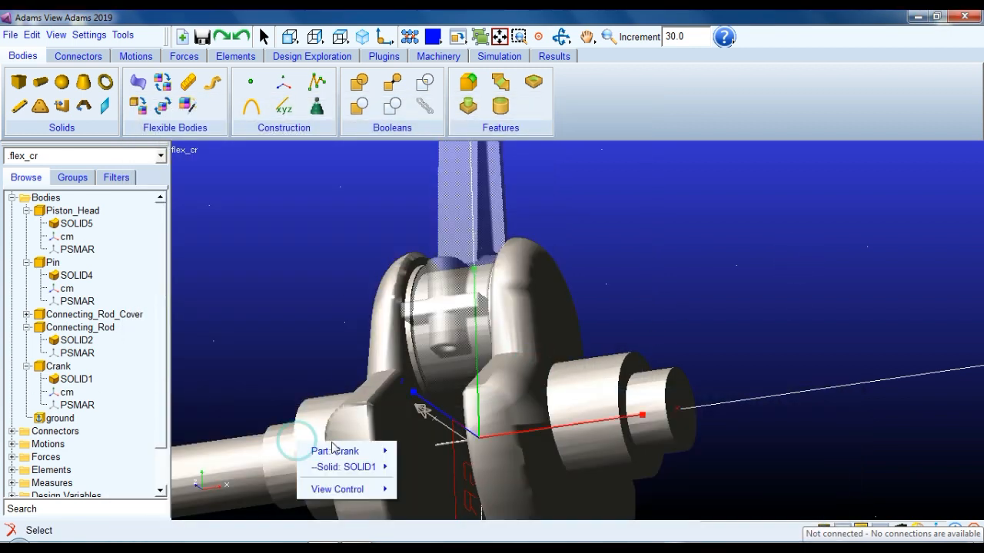
pyautogui.moveTo(336, 454)
pyautogui.click(430, 537)
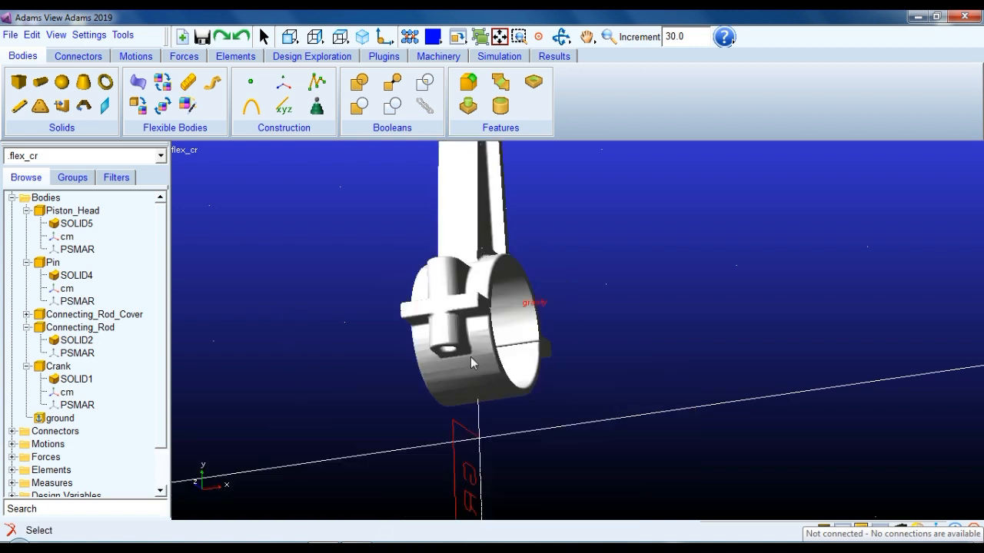
# Merge the Connecting_Rod_Cover body into the Connecting_Rod body.
pyautogui.click(389, 94)
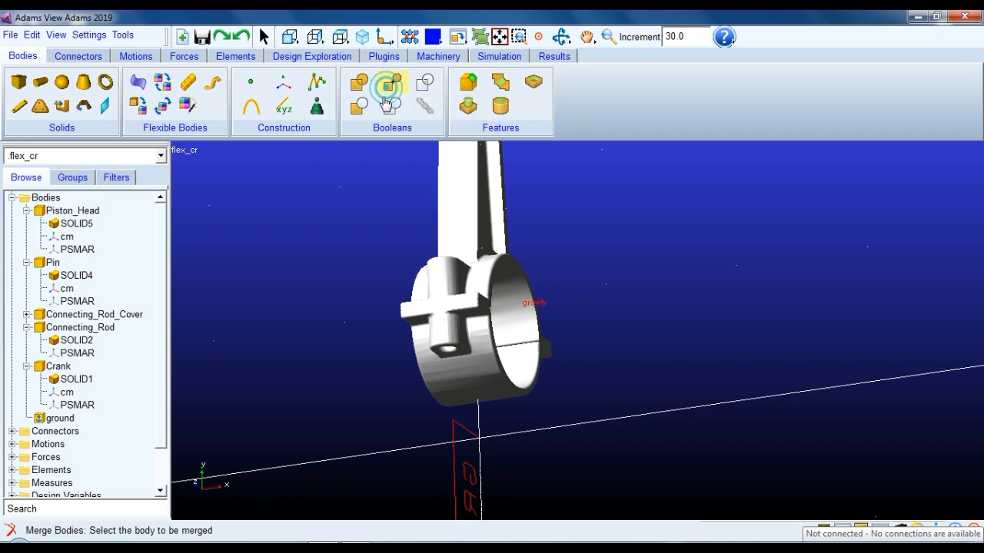
pyautogui.click(530, 386)
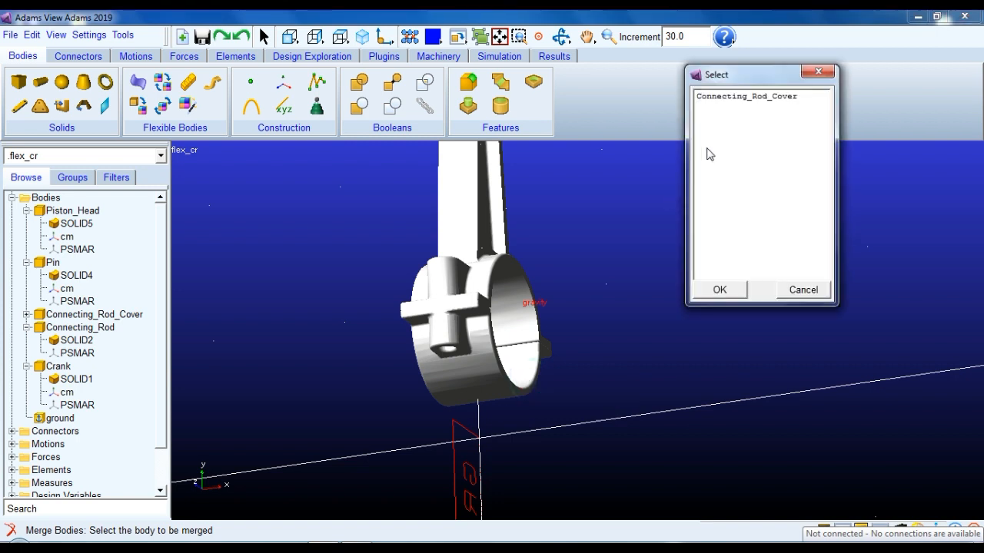
pyautogui.click(737, 96)
pyautogui.click(715, 291)
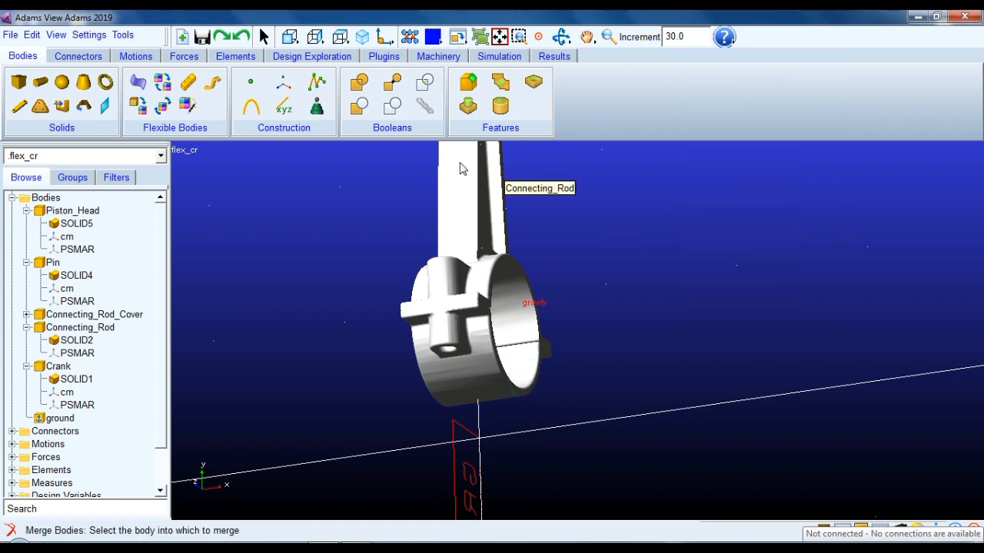
pyautogui.click(462, 163)
pyautogui.click(725, 98)
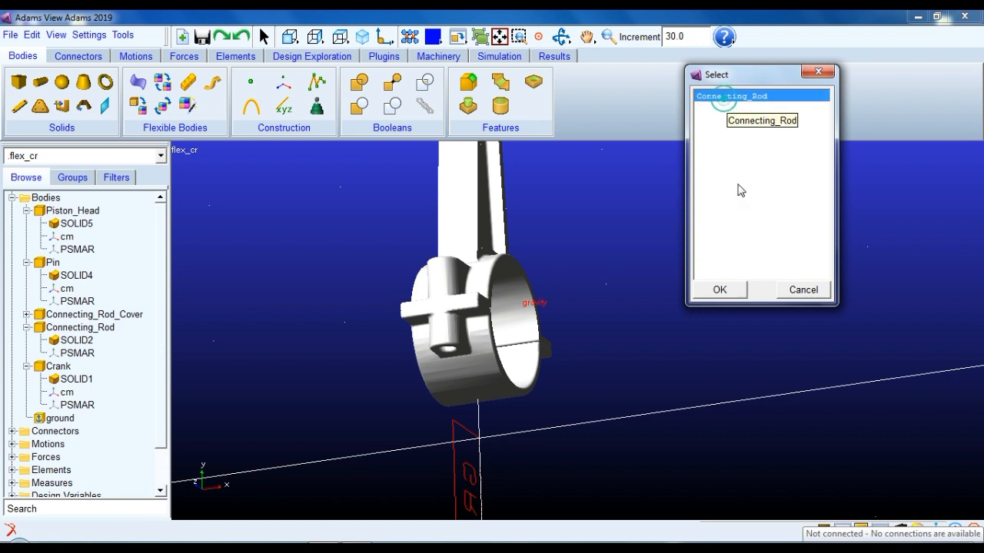
pyautogui.click(718, 289)
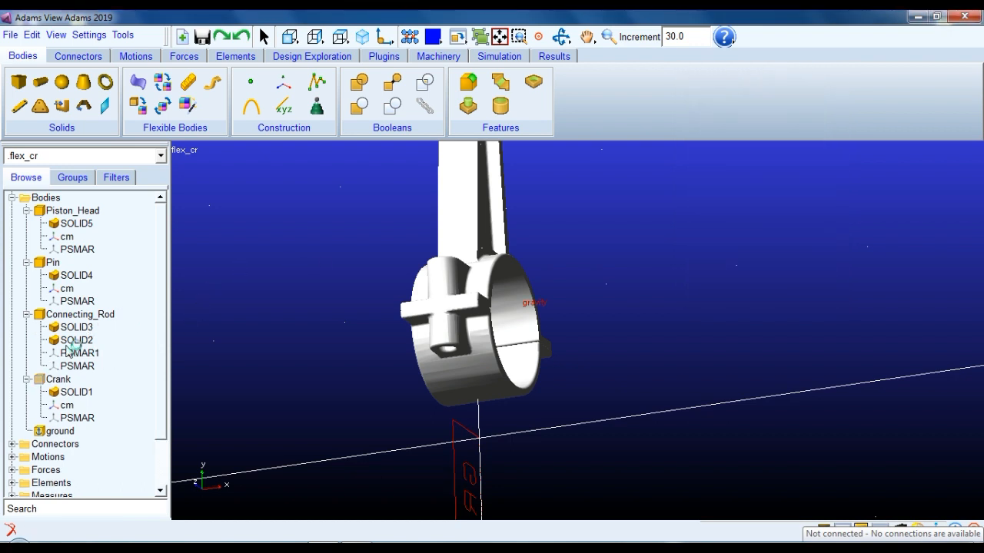
# Check which geometry SOLID3 and SOLID2 represent within the merged Connecting_Rod body.
pyautogui.click(69, 328)
pyautogui.click(73, 340)
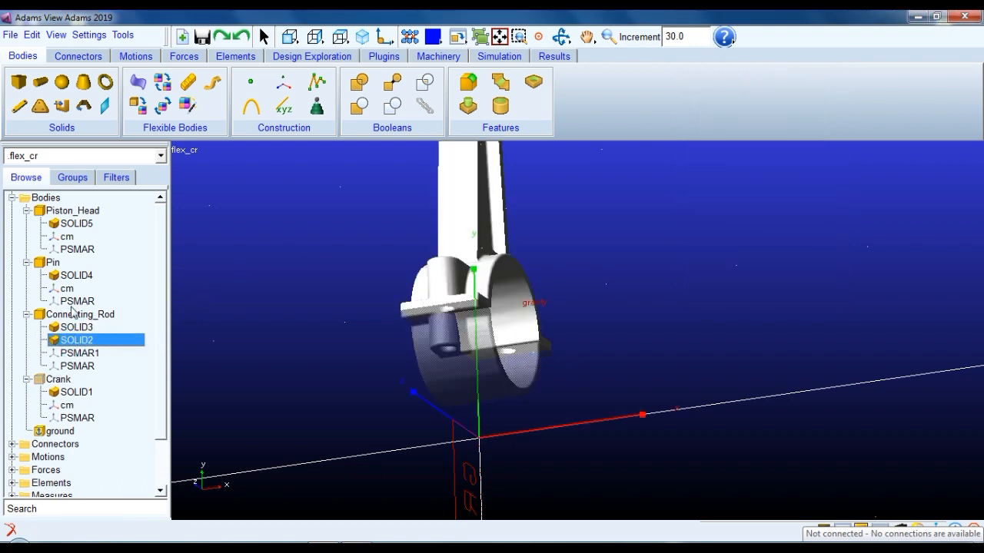
pyautogui.click(77, 314)
pyautogui.click(74, 327)
pyautogui.click(75, 340)
pyautogui.click(281, 288)
# Define the mass of the merged Connecting_Rod body by Geometry and Material Type with steel as the material.
pyautogui.doubleClick(80, 314)
pyautogui.click(793, 215)
pyautogui.click(757, 257)
pyautogui.click(725, 236)
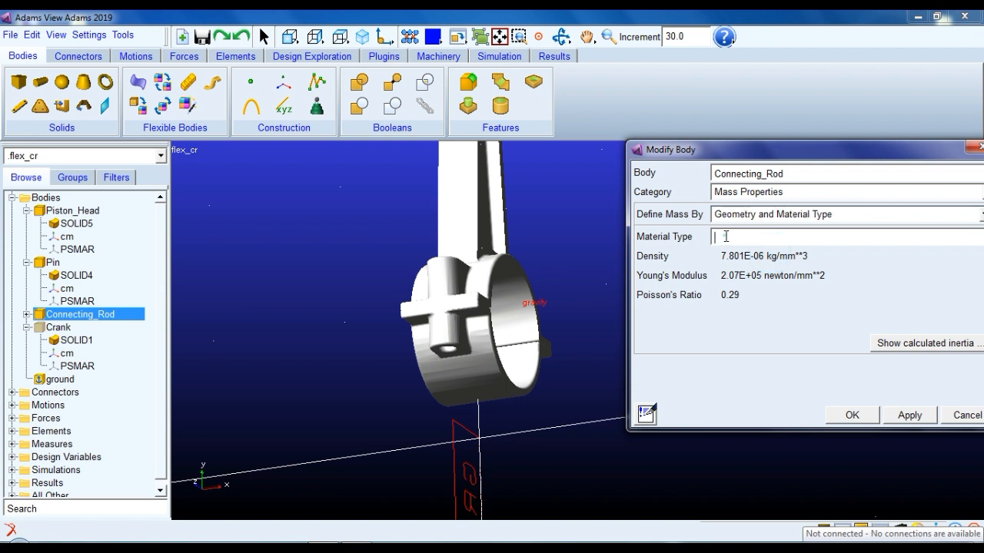
pyautogui.rightClick(725, 236)
pyautogui.moveTo(769, 246)
pyautogui.moveTo(843, 280)
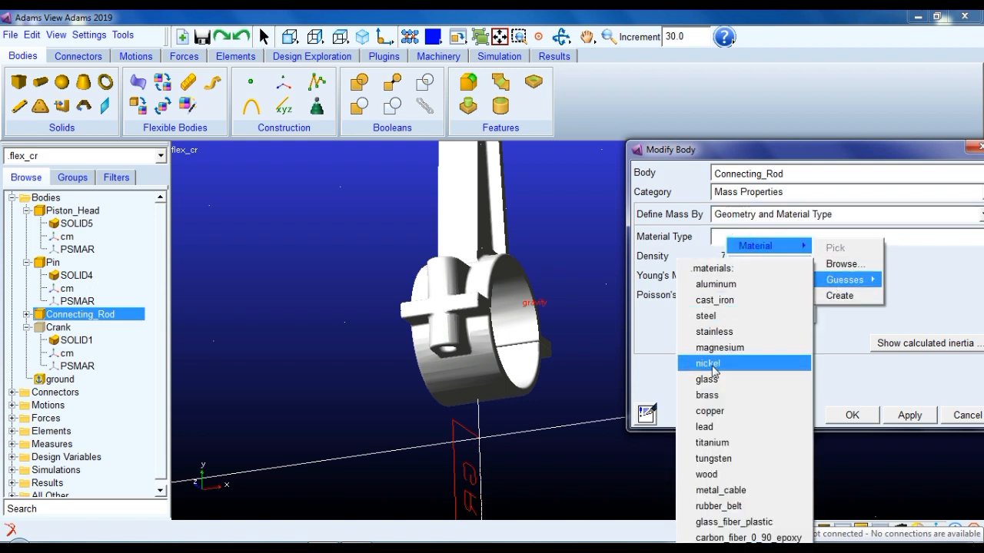
pyautogui.click(709, 319)
pyautogui.click(842, 419)
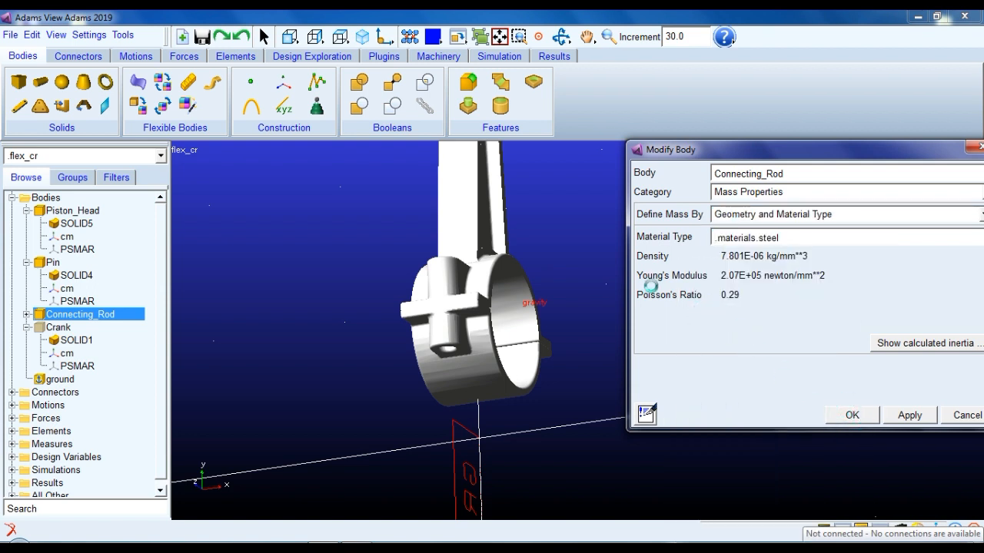
# Examine the cm markers on the piston, pin and connecting rod, and check the Pin cm marker's location and orientation values.
pyautogui.press('z')
pyautogui.moveTo(698, 235); pyautogui.dragTo(696, 307)
pyautogui.press('r')
pyautogui.moveTo(693, 273); pyautogui.dragTo(492, 361)
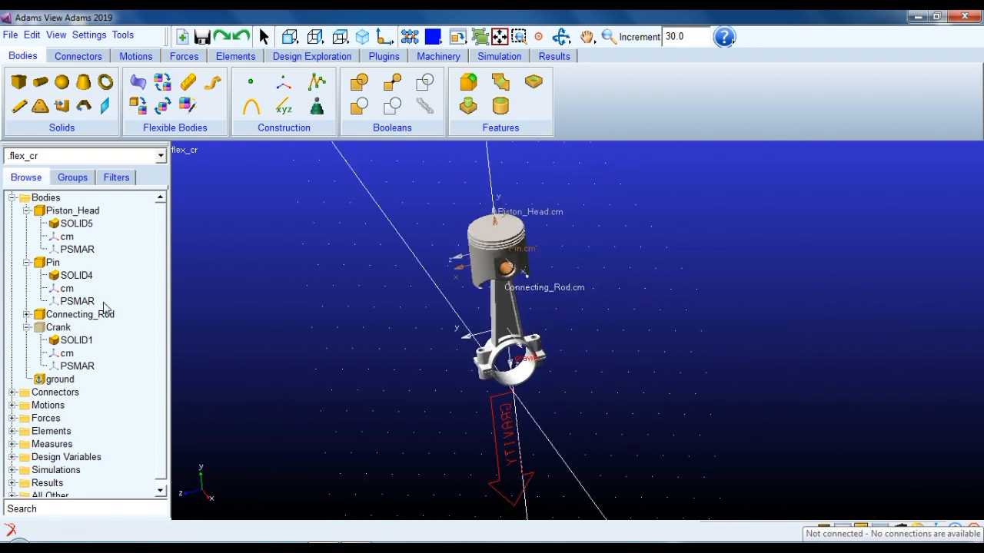
pyautogui.doubleClick(67, 289)
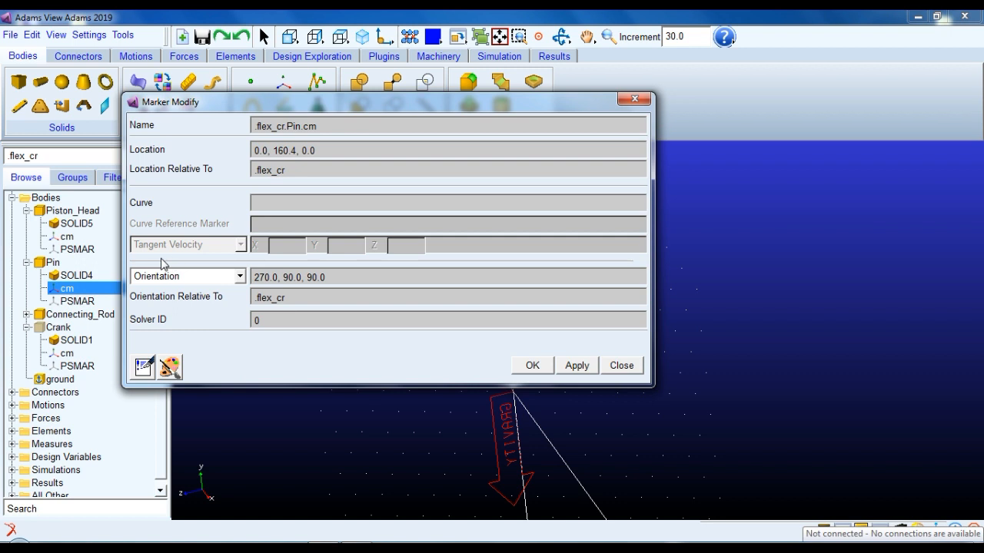
pyautogui.click(621, 366)
pyautogui.click(771, 318)
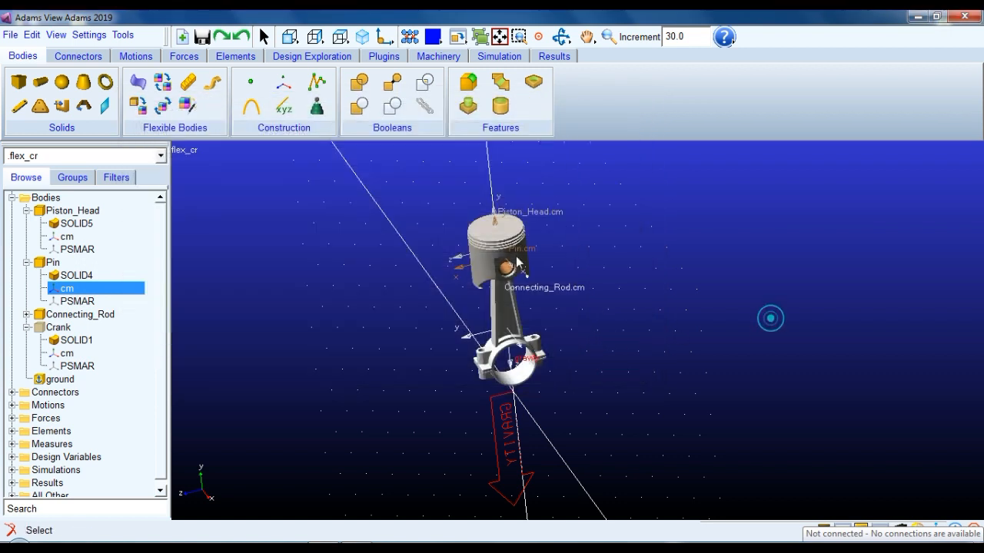
# Compare the location and orientation values of the Piston_Head, Pin and Connecting_Rod cm markers from the side view.
pyautogui.click(313, 36)
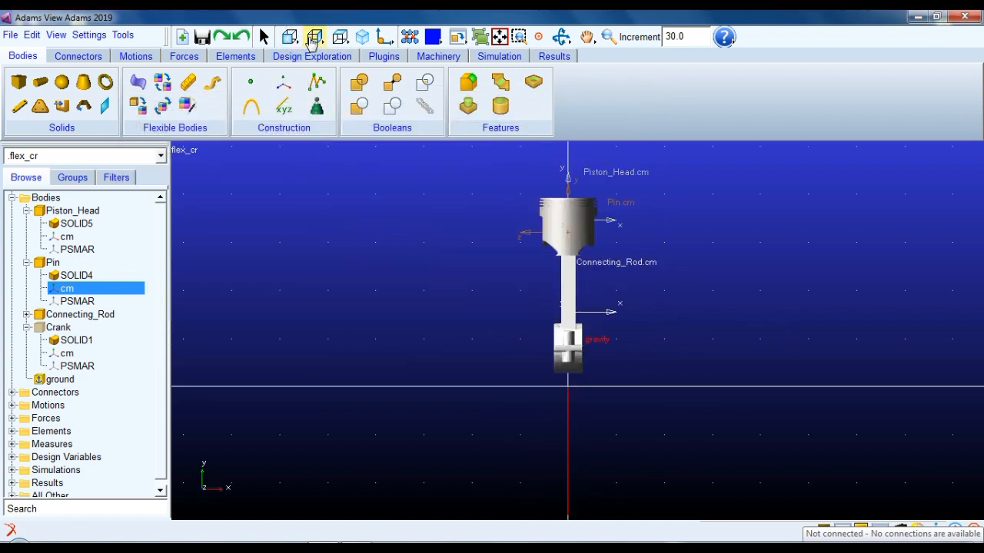
pyautogui.click(314, 38)
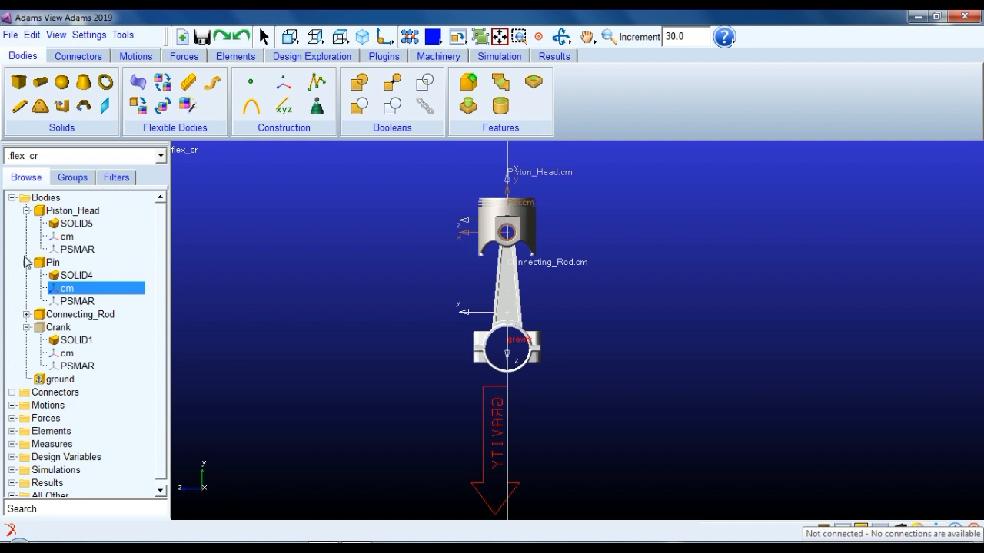
pyautogui.doubleClick(67, 238)
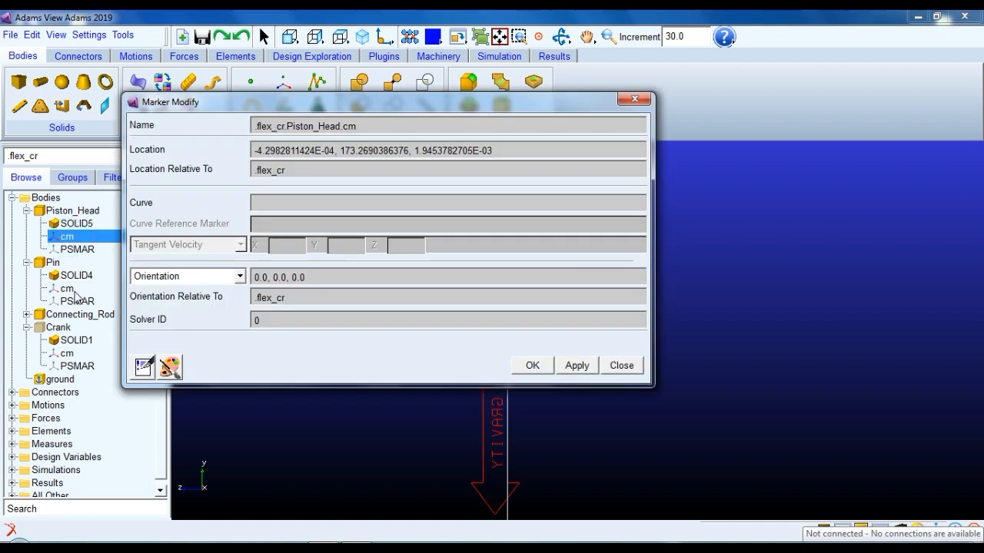
pyautogui.doubleClick(74, 290)
pyautogui.click(26, 315)
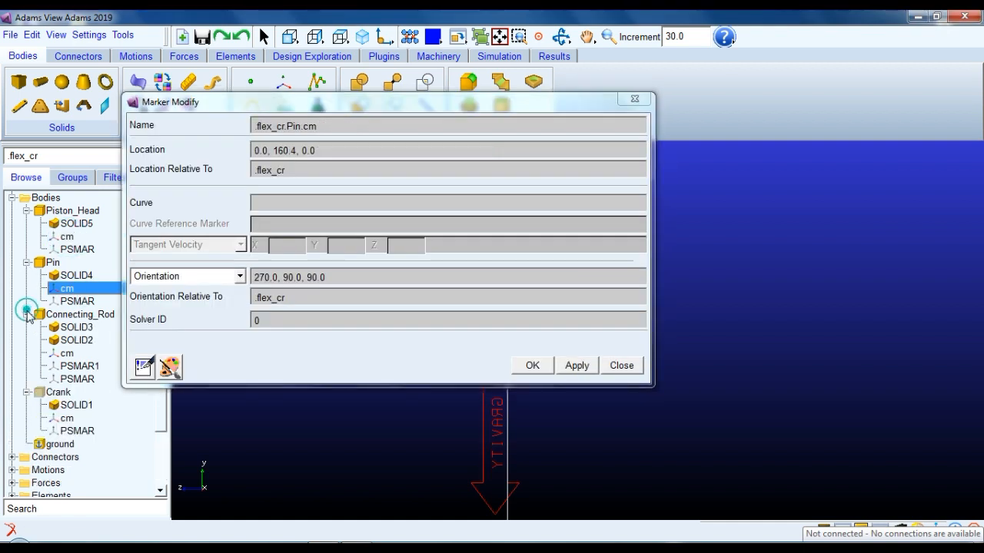
pyautogui.doubleClick(67, 353)
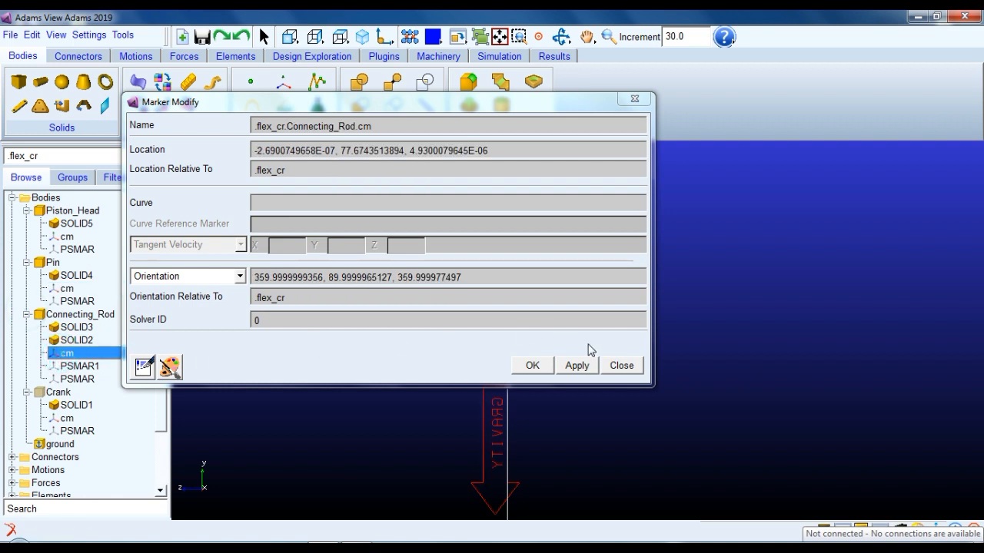
pyautogui.click(621, 365)
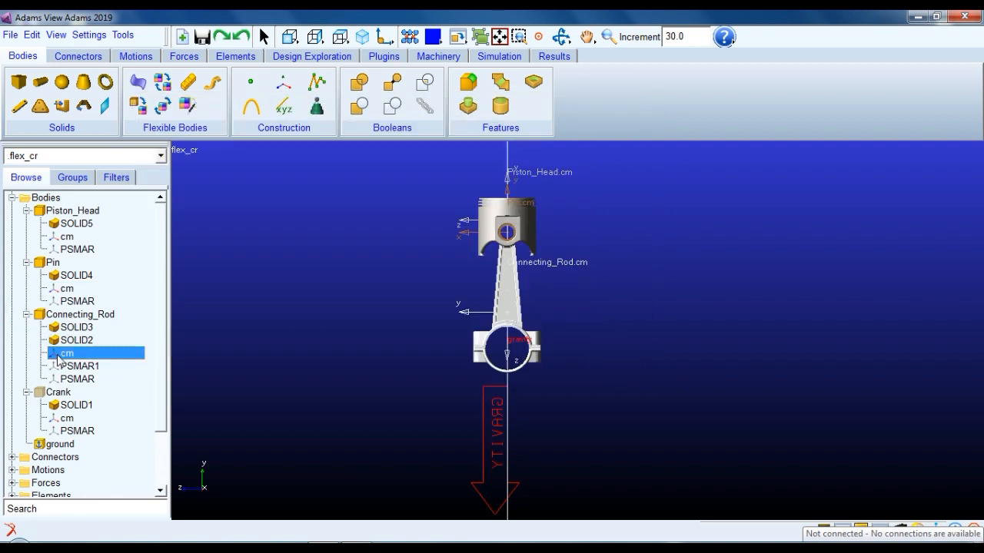
# Set the Connecting_Rod cm marker's orientation to 360, 90, 360 and dismiss the resulting message.
pyautogui.doubleClick(62, 354)
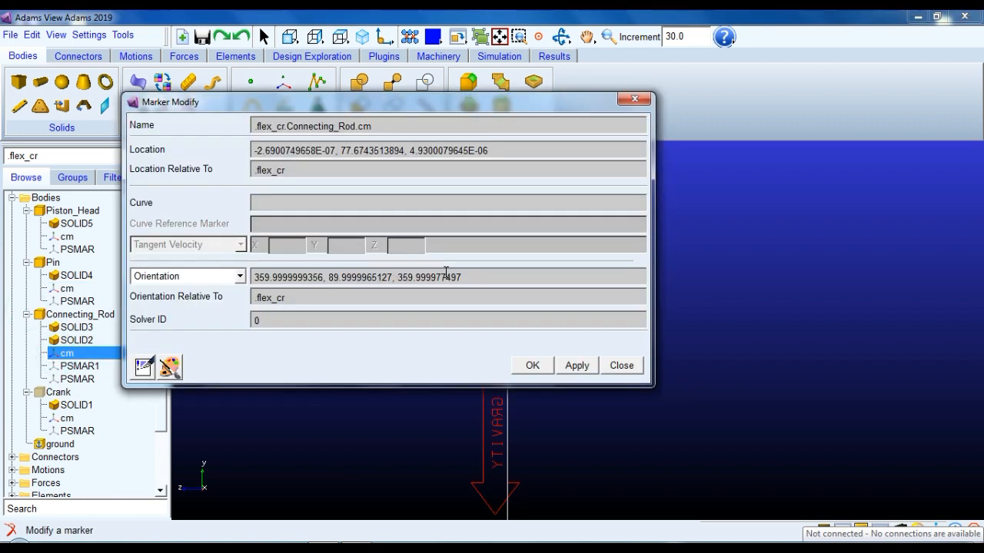
pyautogui.doubleClick(323, 277)
pyautogui.write('360')
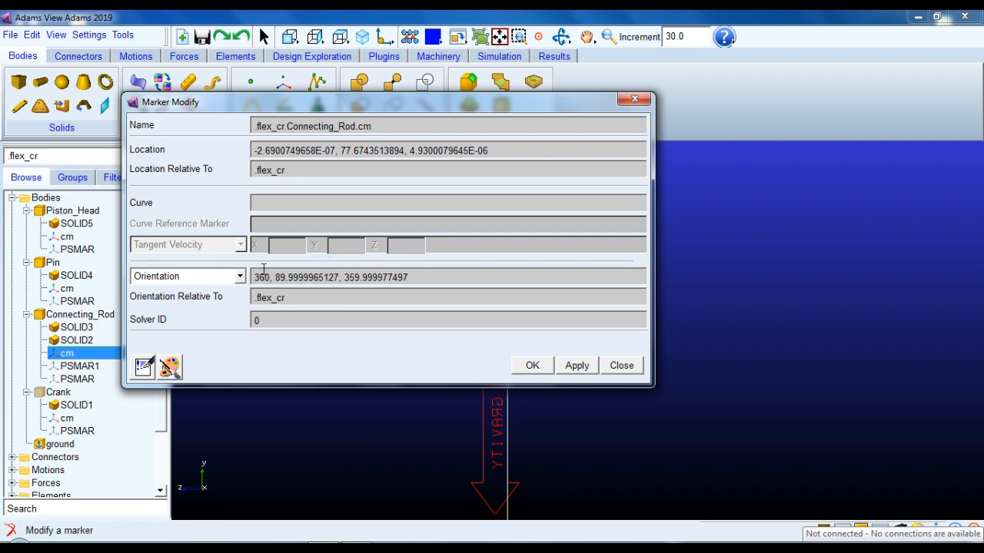
pyautogui.moveTo(339, 277); pyautogui.dragTo(278, 277)
pyautogui.write('90')
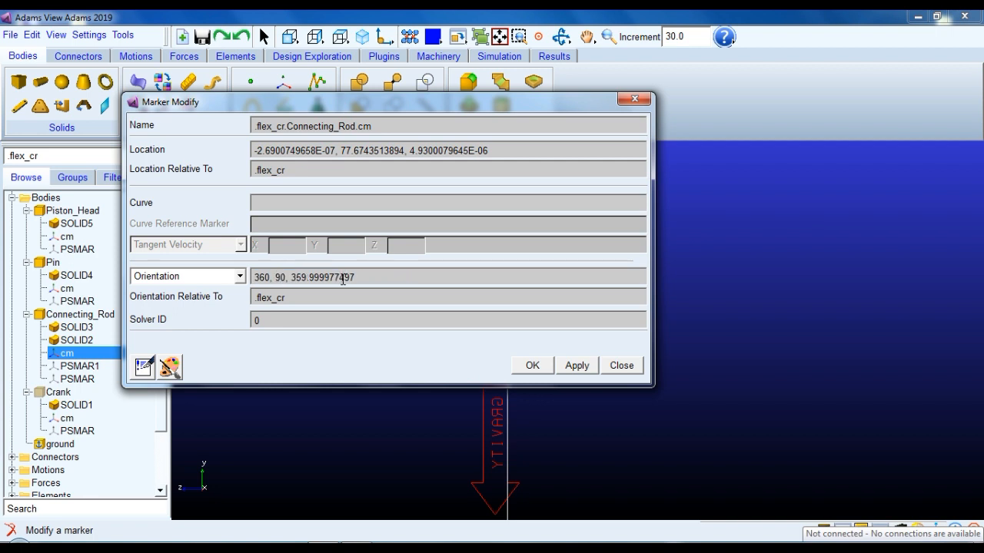
pyautogui.moveTo(355, 277); pyautogui.dragTo(292, 277)
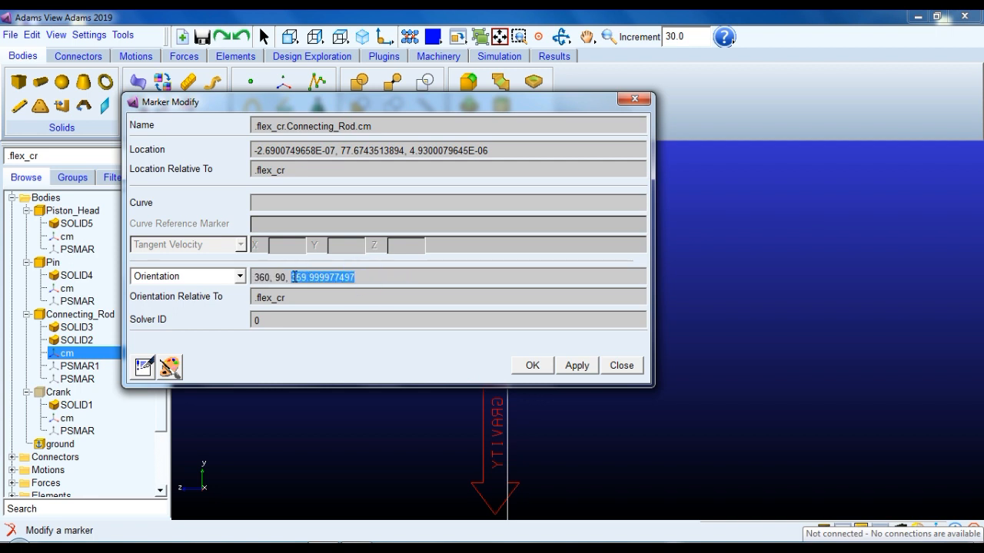
pyautogui.write('360, 90, 360')
pyautogui.click(532, 365)
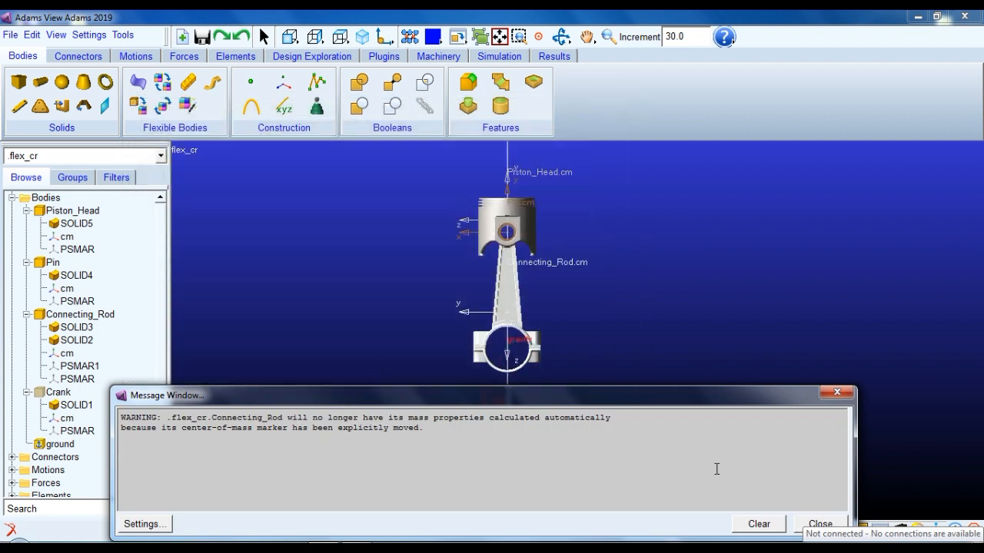
pyautogui.click(808, 524)
# Examine the cm marker axes of the piston, pin and connecting rod up close from an angle, highlighting the connecting rod.
pyautogui.press('r')
pyautogui.moveTo(635, 345); pyautogui.dragTo(720, 377)
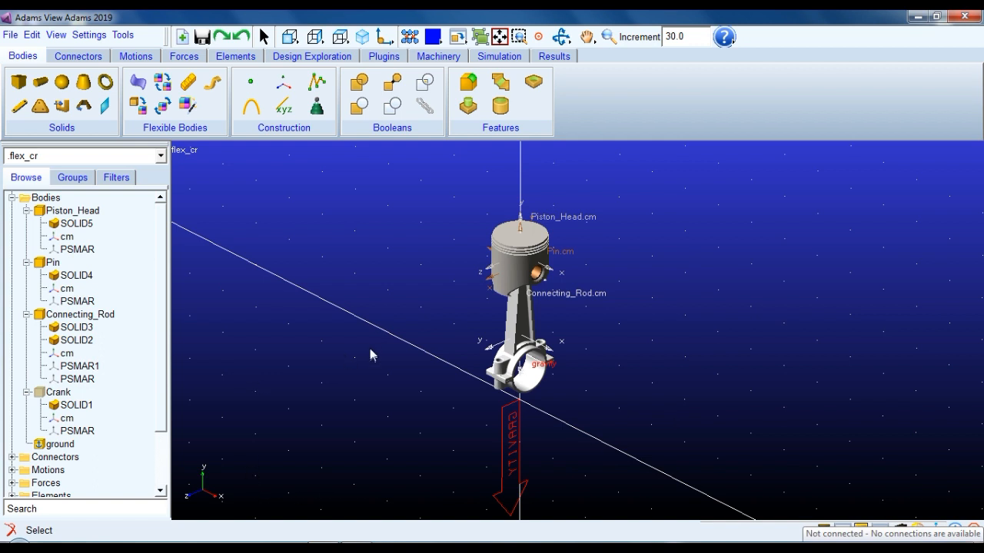
pyautogui.press('w')
pyautogui.moveTo(454, 177); pyautogui.dragTo(699, 474)
pyautogui.press('w')
pyautogui.moveTo(408, 187); pyautogui.dragTo(650, 461)
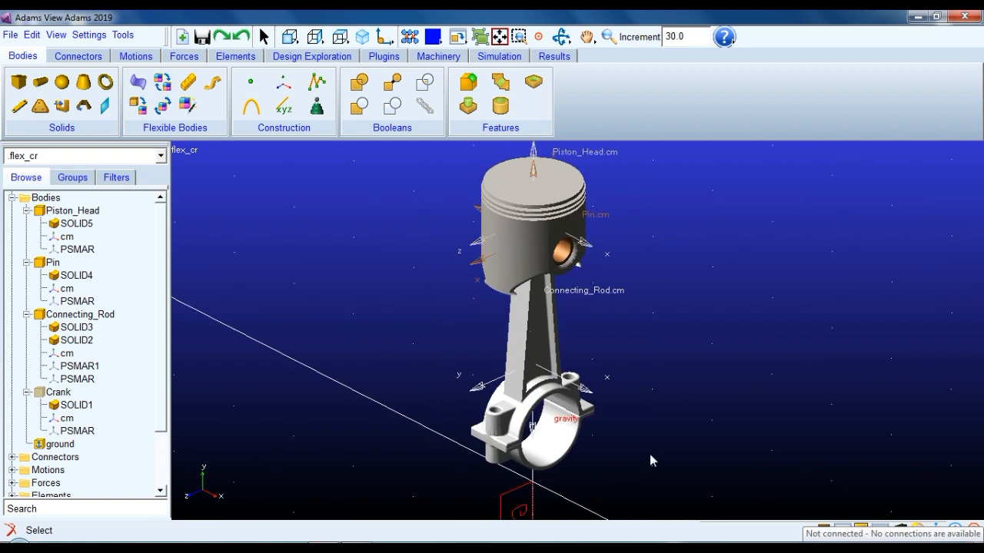
pyautogui.click(525, 338)
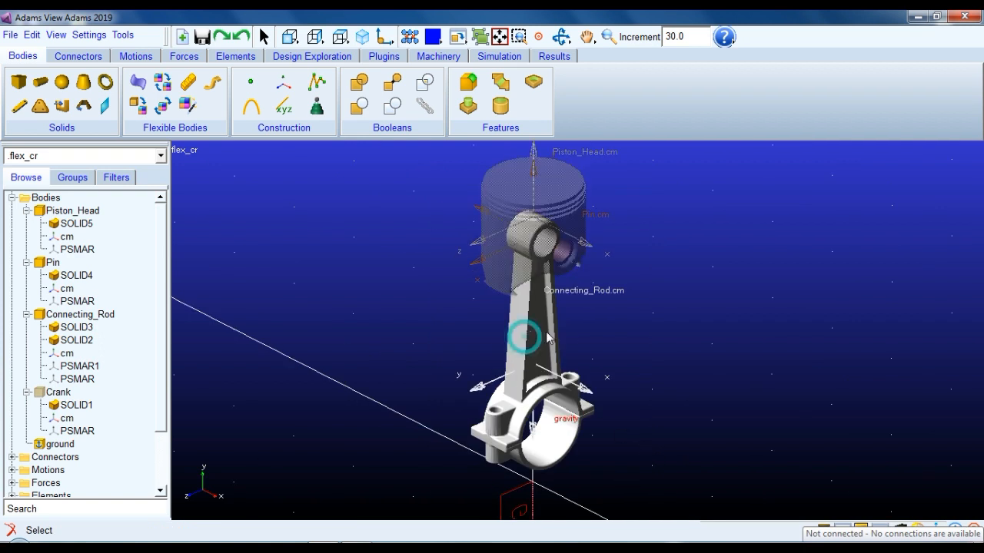
pyautogui.click(601, 324)
pyautogui.click(647, 326)
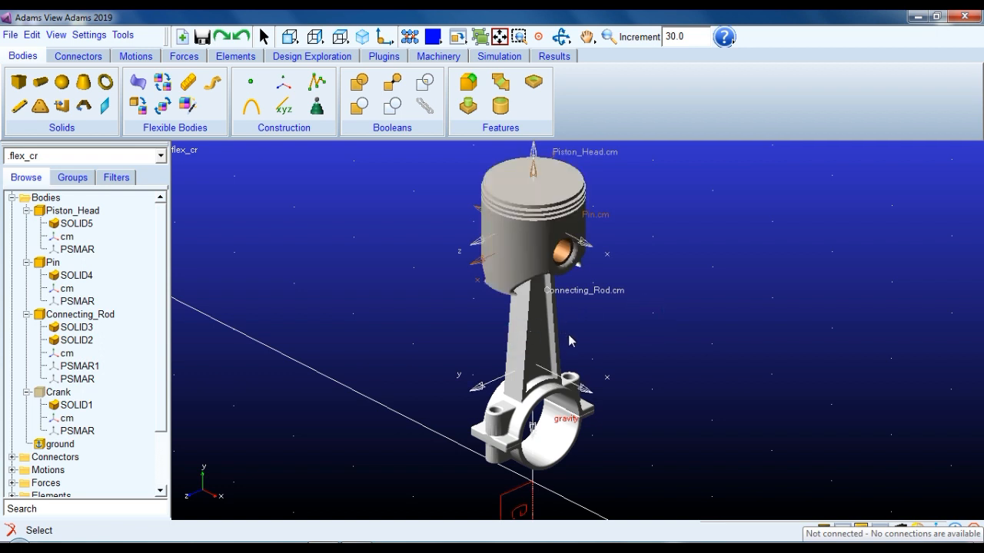
# Hide the Piston_Head and Pin parts to isolate the connecting rod.
pyautogui.press('t')
pyautogui.moveTo(592, 345); pyautogui.dragTo(674, 300)
pyautogui.press('r')
pyautogui.moveTo(629, 388); pyautogui.dragTo(670, 367)
pyautogui.press('t')
pyautogui.moveTo(661, 315); pyautogui.dragTo(652, 315)
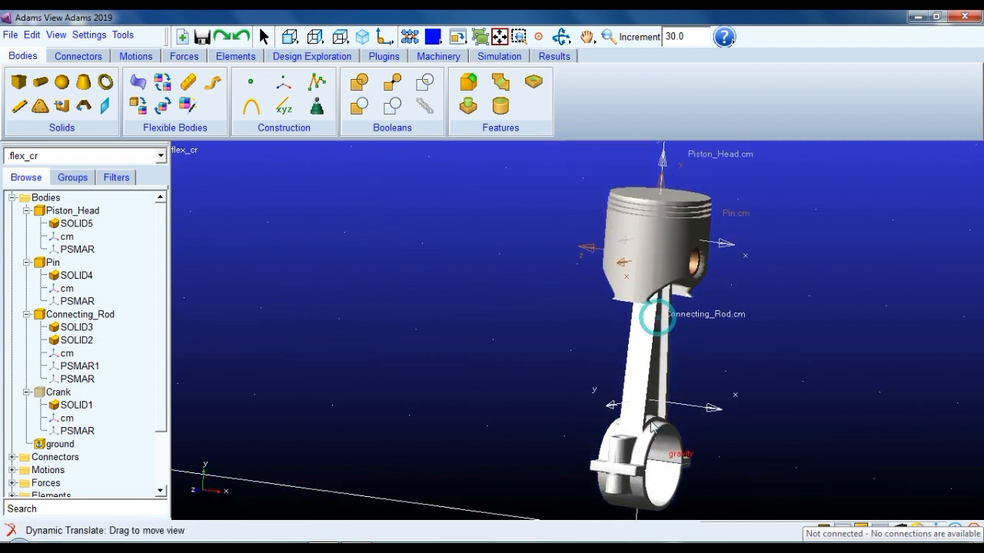
pyautogui.rightClick(607, 215)
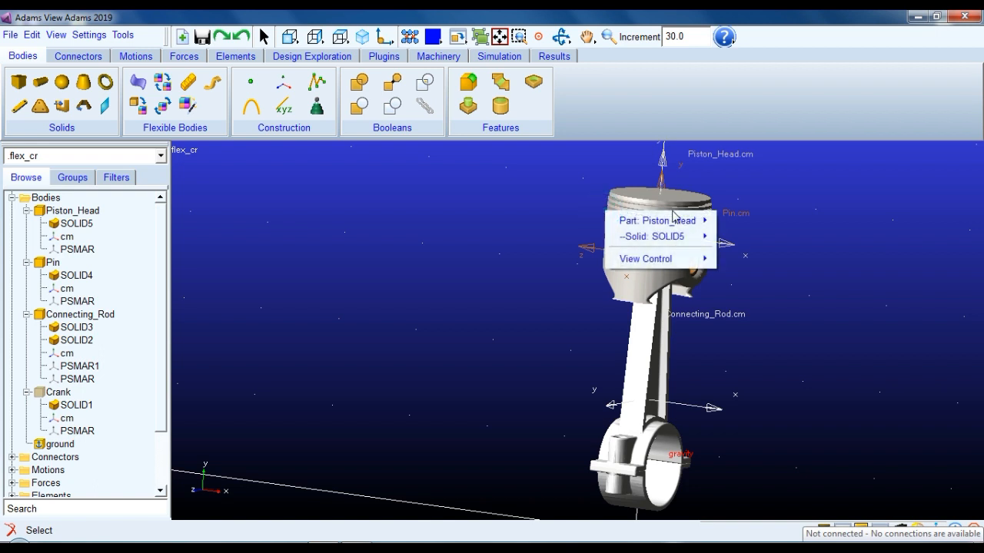
pyautogui.moveTo(680, 221)
pyautogui.click(738, 404)
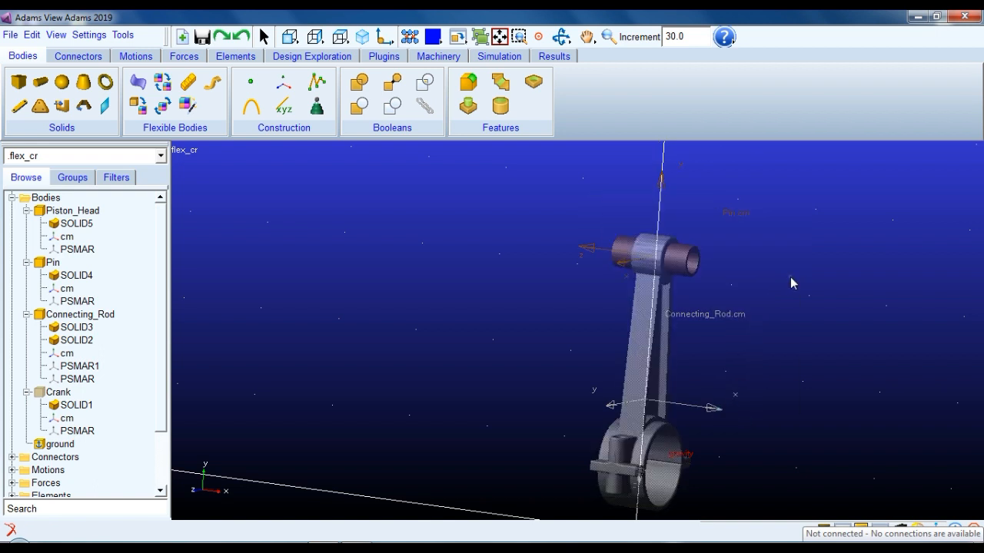
pyautogui.rightClick(615, 248)
pyautogui.moveTo(648, 251)
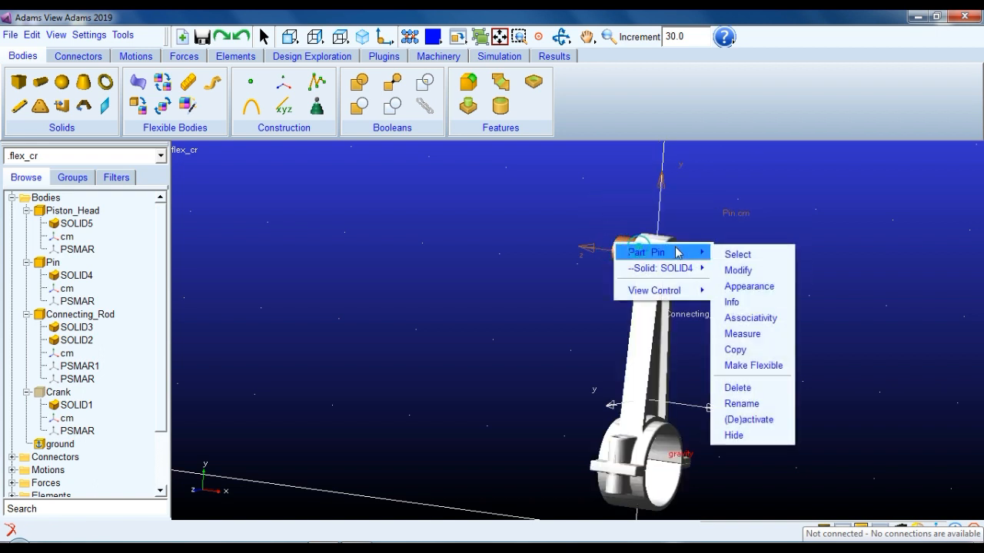
pyautogui.click(729, 437)
# Set the X and Z location coordinates of the Connecting_Rod cm marker to 0, keeping its Y value, and apply the change.
pyautogui.press('t')
pyautogui.moveTo(751, 323); pyautogui.dragTo(581, 255)
pyautogui.press('r')
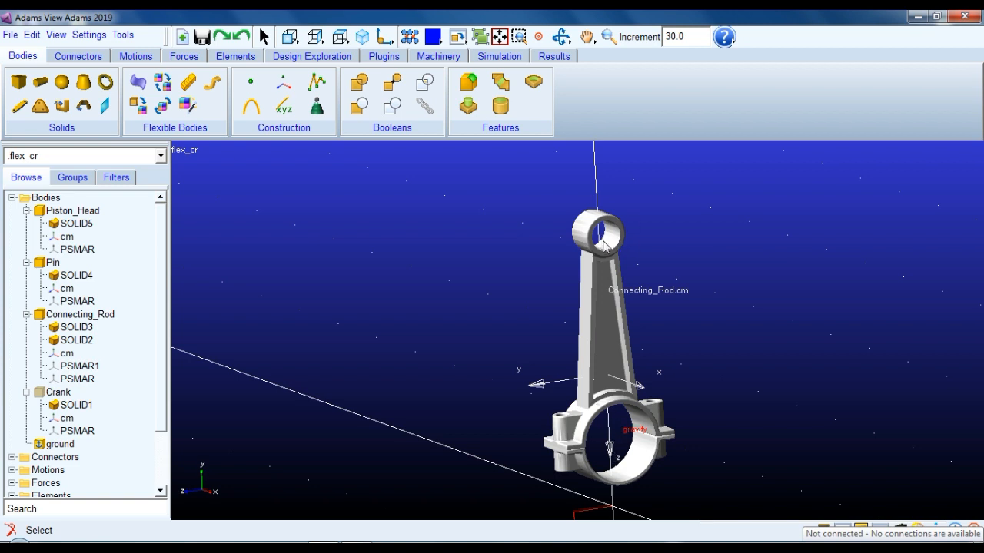
pyautogui.click(467, 347)
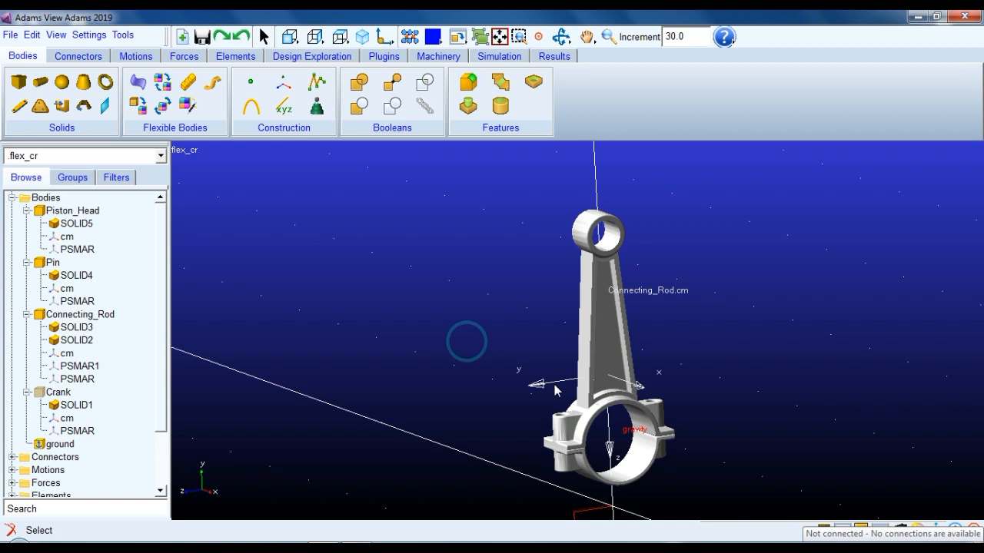
pyautogui.doubleClick(68, 354)
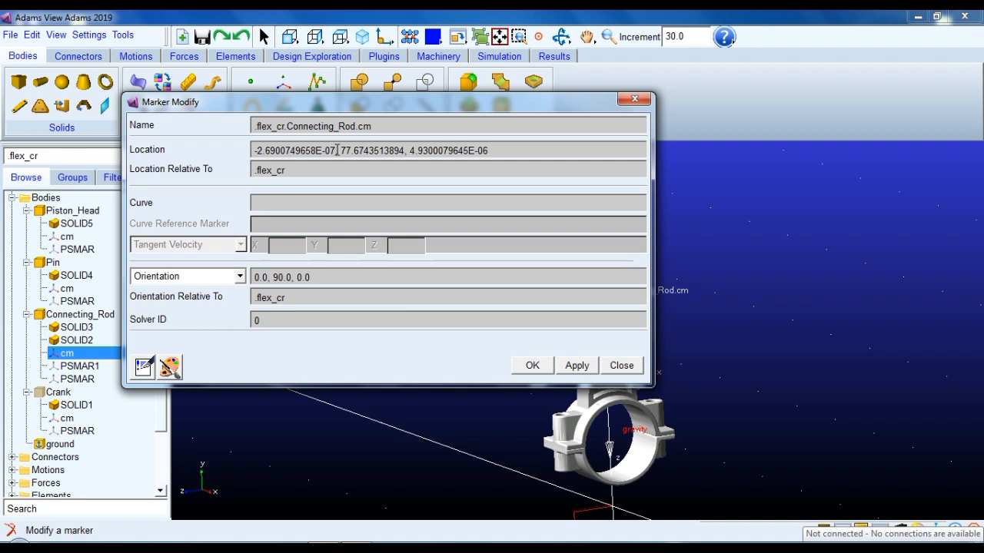
pyautogui.moveTo(337, 150); pyautogui.dragTo(235, 151)
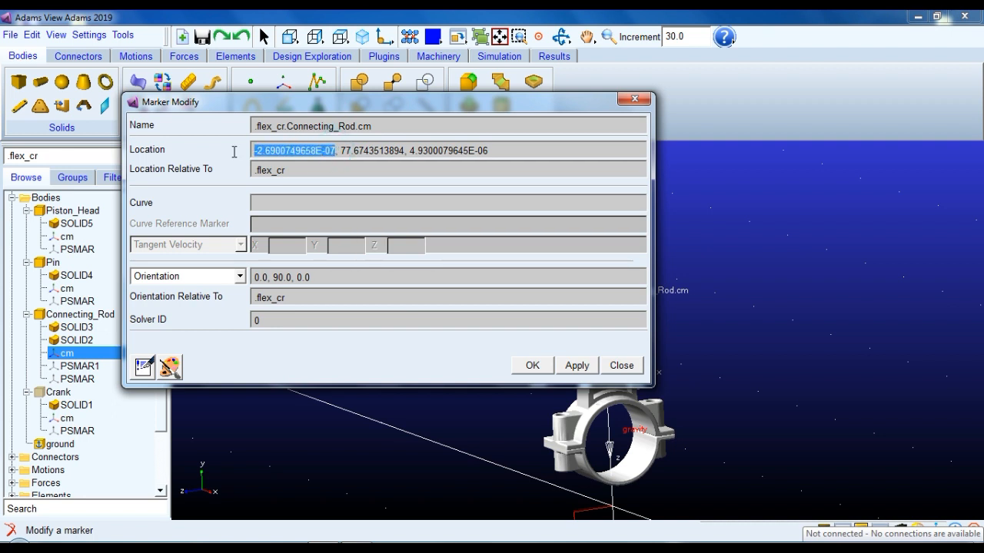
pyautogui.write('0')
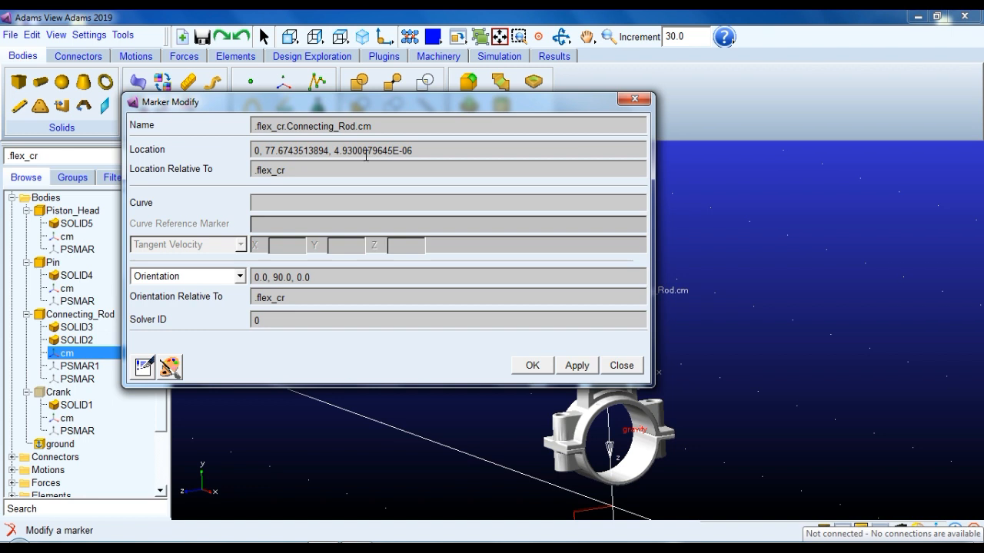
pyautogui.moveTo(418, 151); pyautogui.dragTo(362, 157)
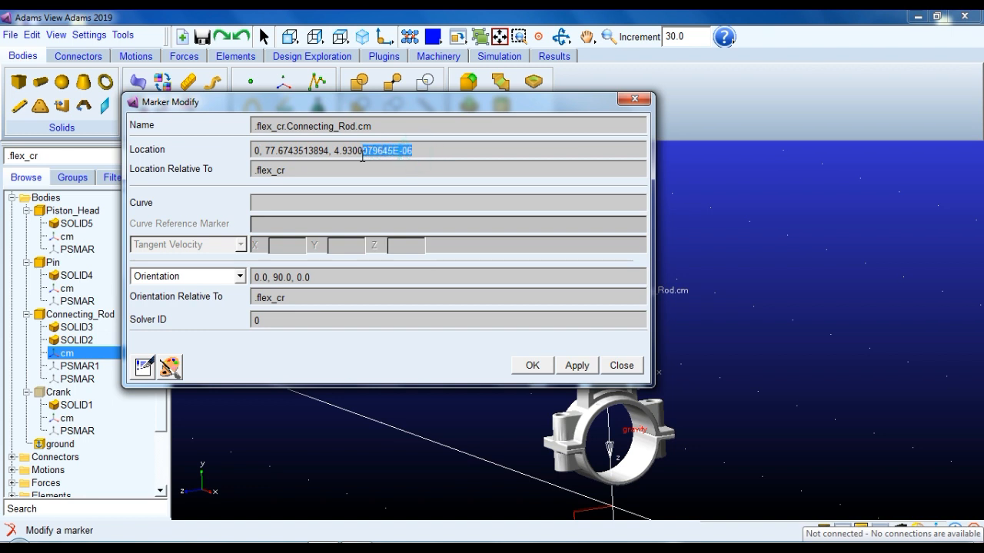
pyautogui.click(348, 157)
pyautogui.doubleClick(335, 156)
pyautogui.write('0')
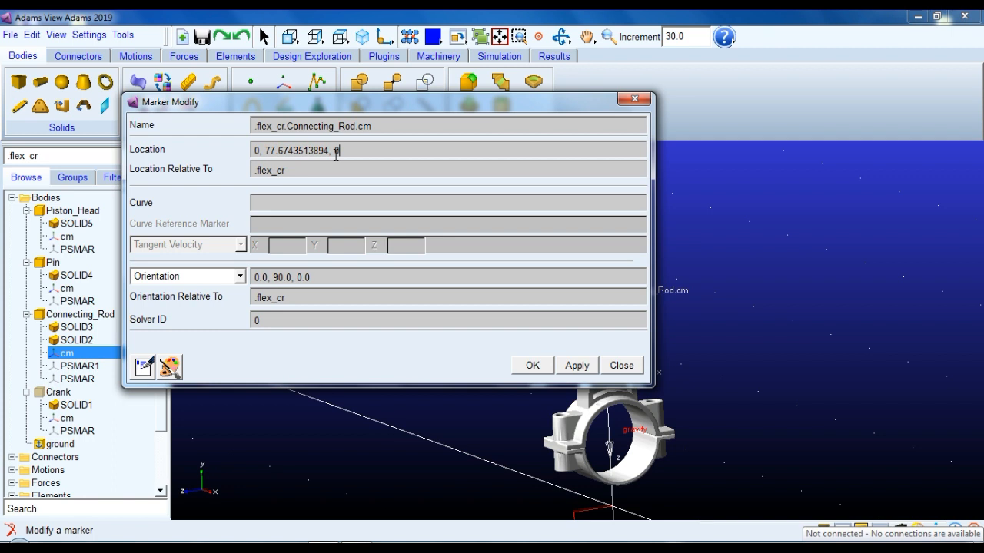
pyautogui.click(578, 367)
pyautogui.click(529, 367)
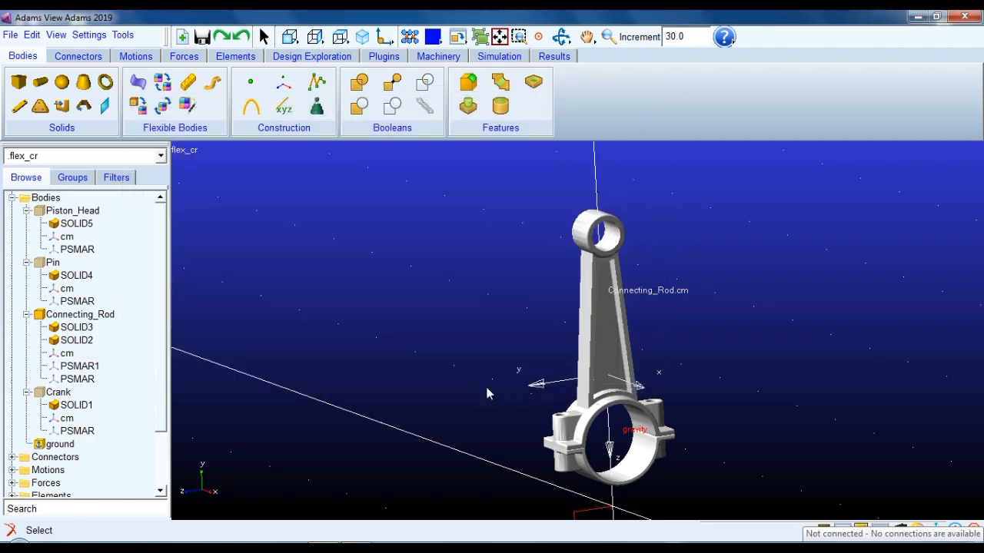
# Add a marker to the Connecting_Rod part at the center of its small-end bore edge SOLID2.E71, keeping the Global XY Plane orientation.
pyautogui.moveTo(489, 384); pyautogui.dragTo(497, 297)
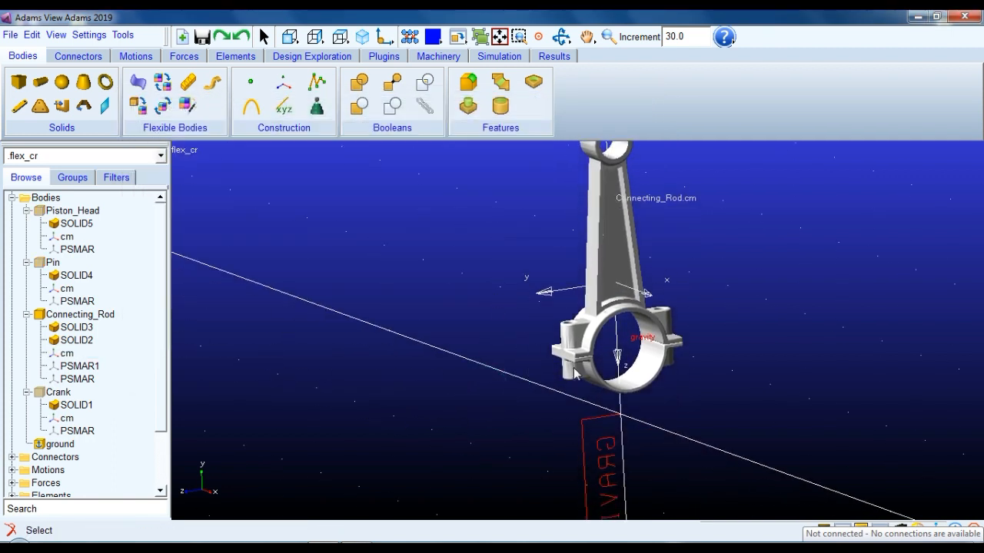
pyautogui.press('w')
pyautogui.moveTo(505, 259); pyautogui.dragTo(768, 437)
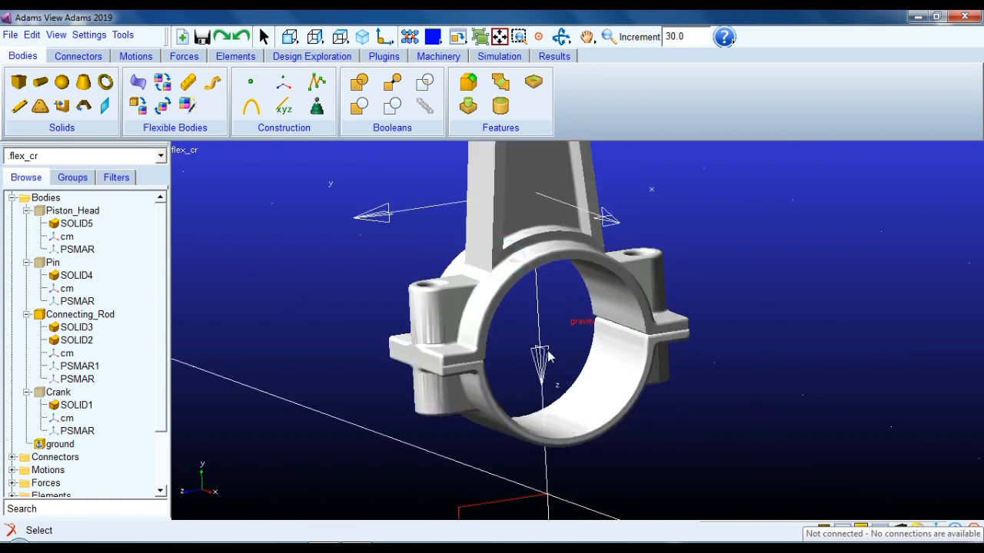
pyautogui.press('t')
pyautogui.moveTo(584, 300); pyautogui.dragTo(639, 500)
pyautogui.press('t')
pyautogui.moveTo(612, 320); pyautogui.dragTo(645, 517)
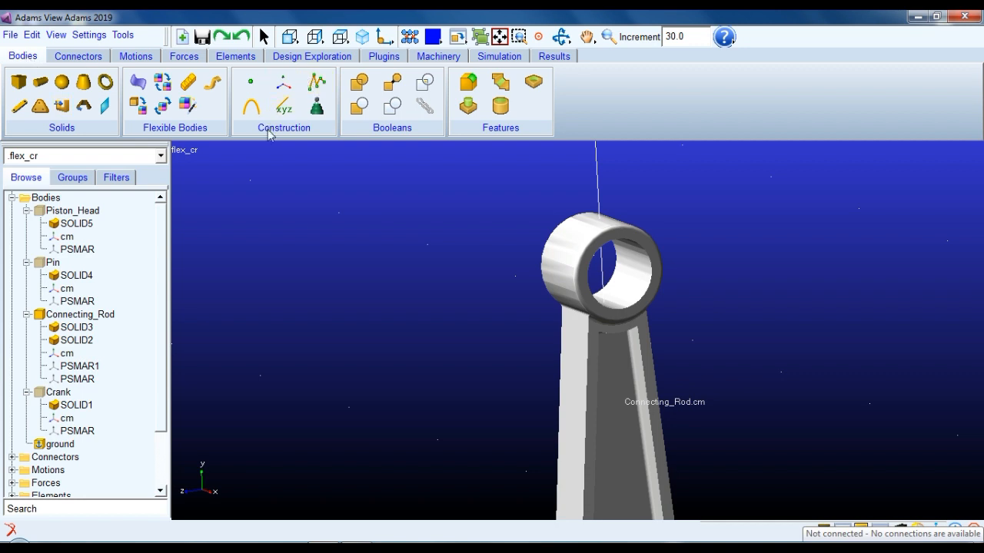
pyautogui.click(284, 93)
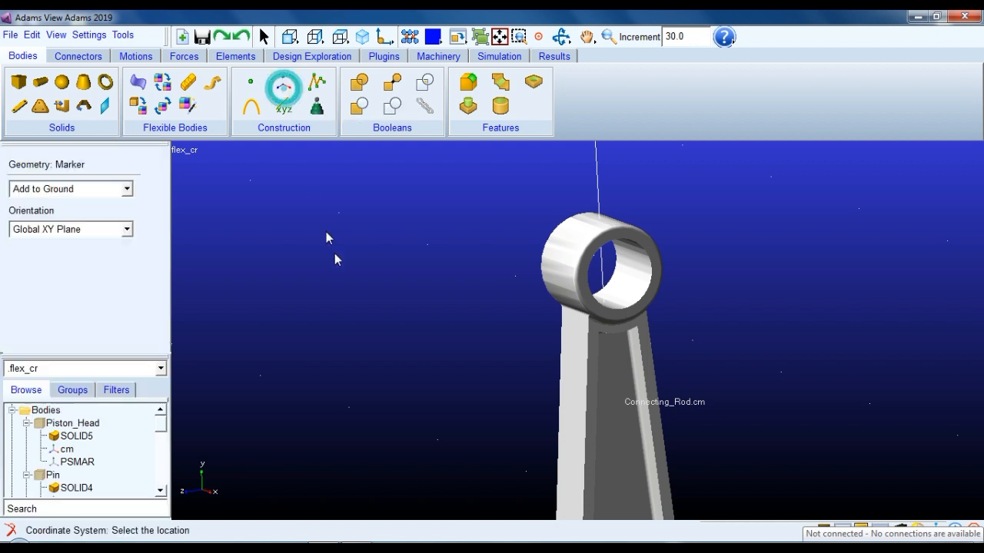
pyautogui.click(98, 188)
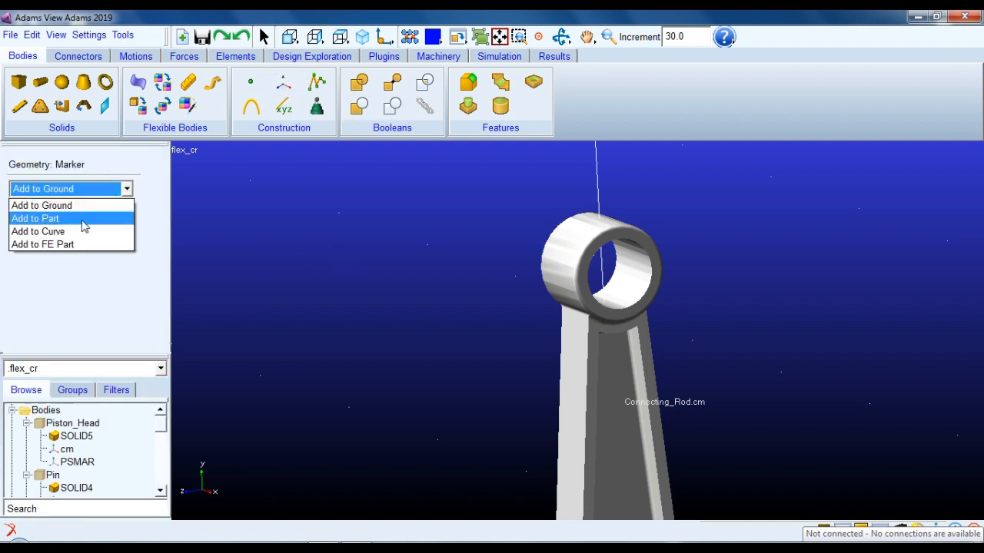
pyautogui.click(77, 219)
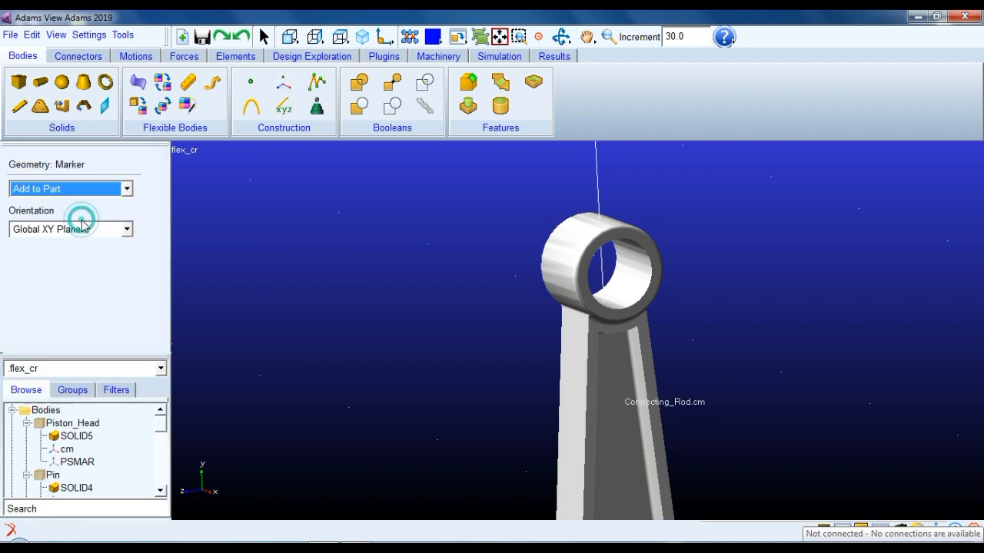
pyautogui.click(550, 260)
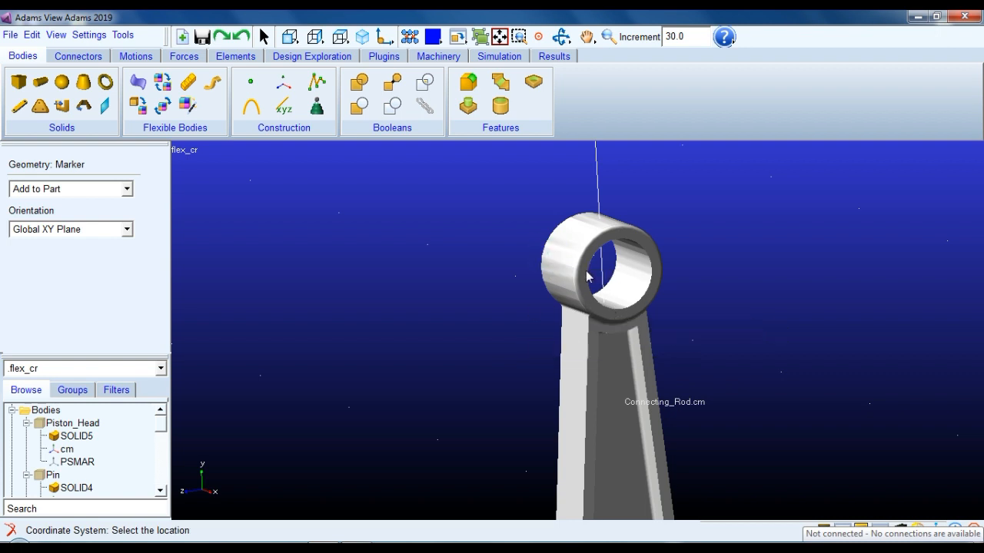
pyautogui.rightClick(634, 253)
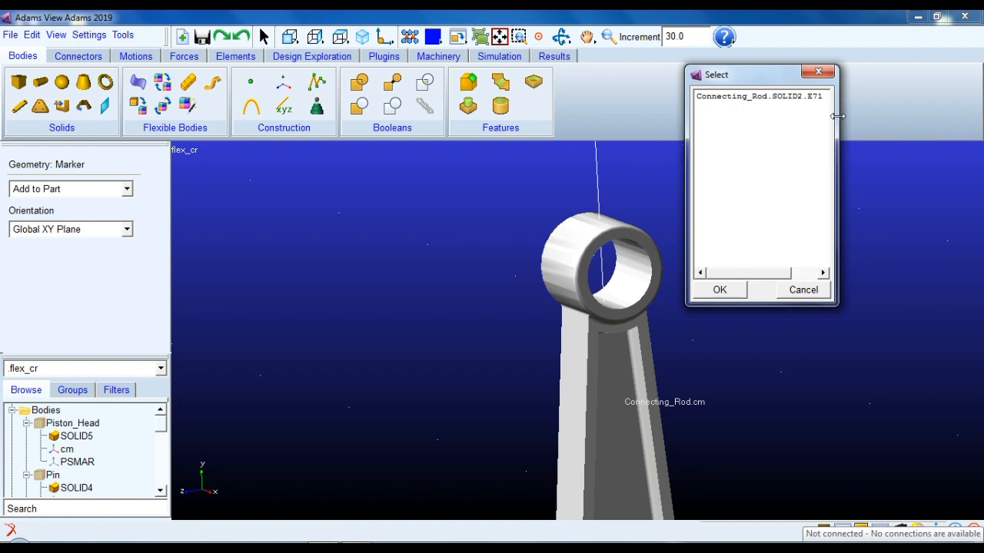
pyautogui.click(800, 96)
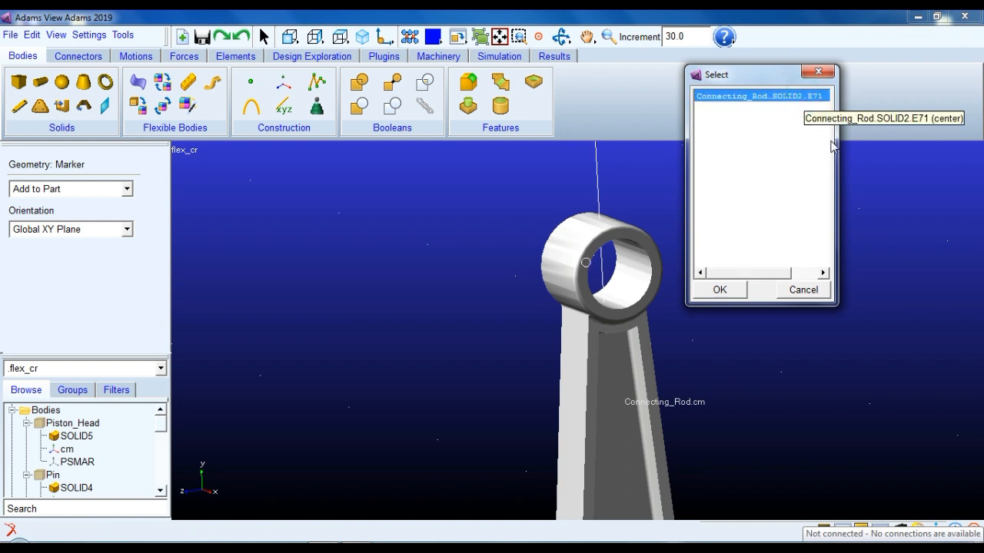
pyautogui.moveTo(840, 159); pyautogui.dragTo(933, 160)
pyautogui.moveTo(838, 167); pyautogui.dragTo(977, 168)
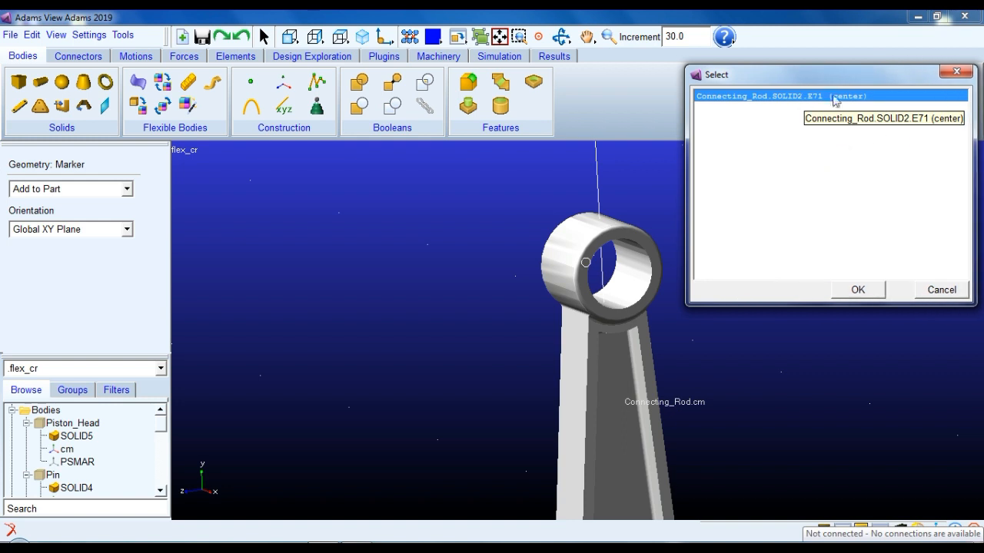
pyautogui.click(850, 290)
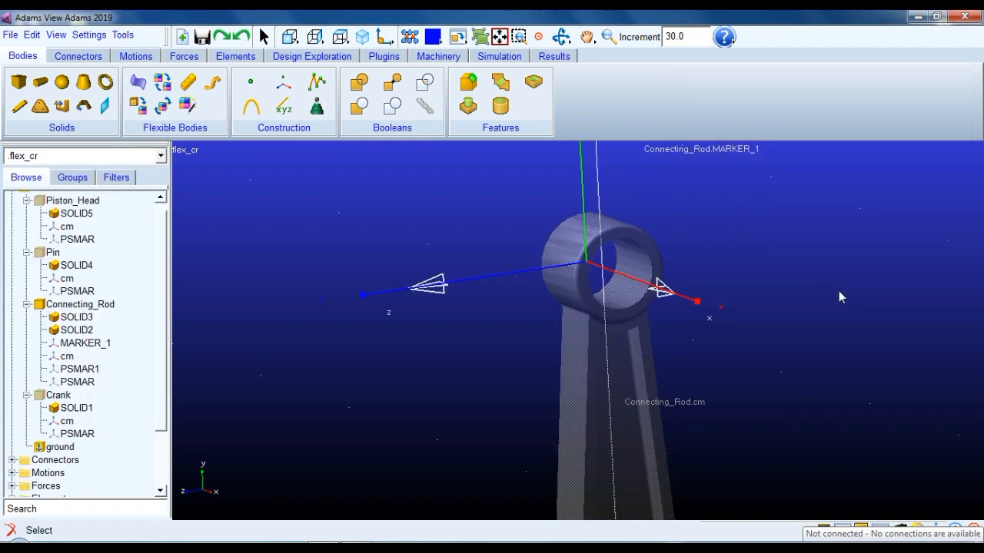
# Set the X location of the small-end marker MARKER_1 to 0, keeping its Y and Z values.
pyautogui.press('r')
pyautogui.moveTo(628, 360); pyautogui.dragTo(644, 256)
pyautogui.press('r')
pyautogui.click(565, 365)
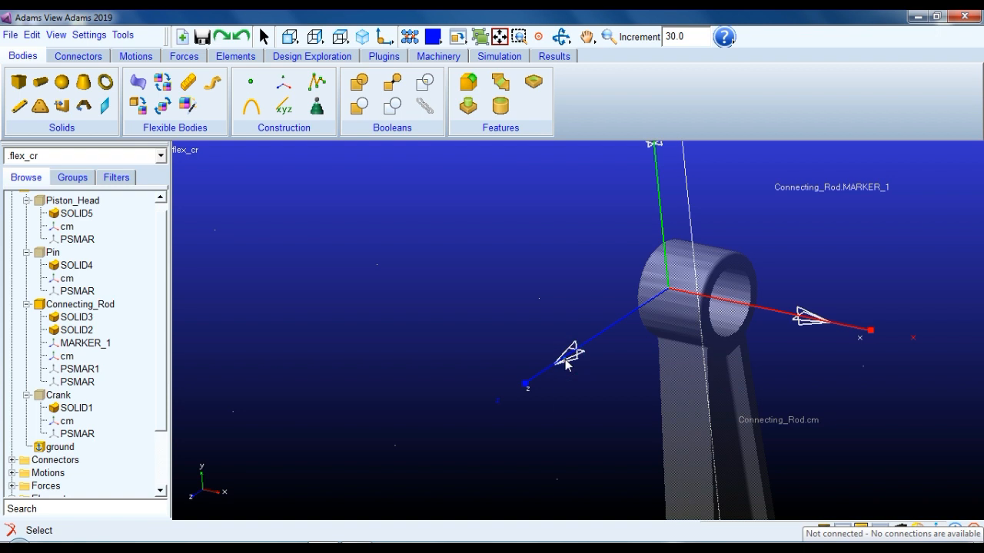
pyautogui.rightClick(565, 364)
pyautogui.moveTo(600, 386)
pyautogui.click(730, 403)
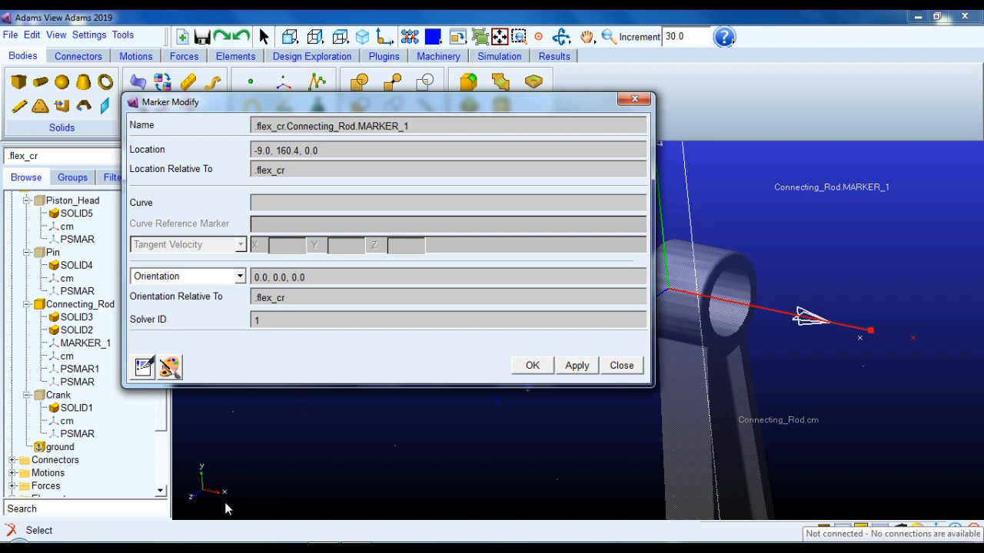
pyautogui.doubleClick(269, 153)
pyautogui.write('0')
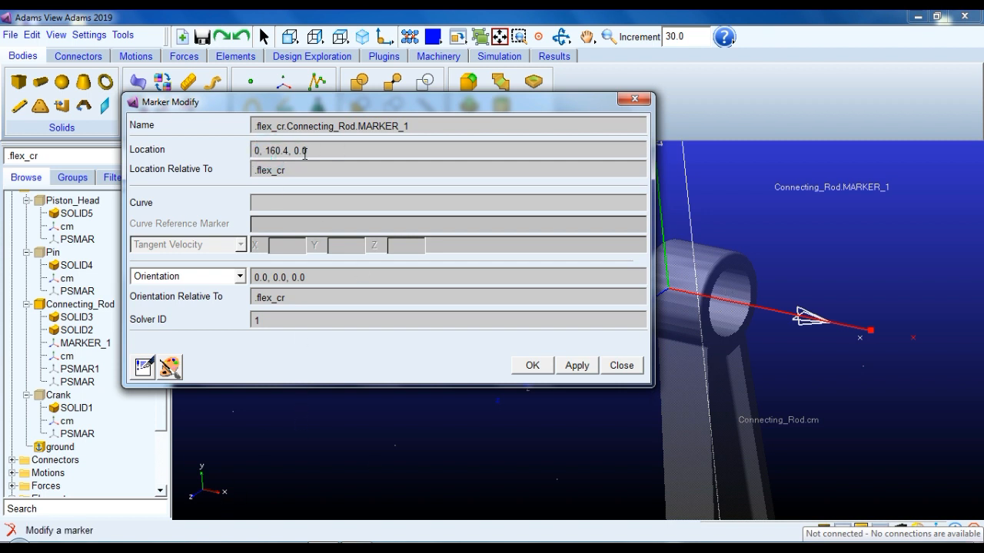
pyautogui.click(576, 365)
pyautogui.click(867, 286)
pyautogui.press('r')
pyautogui.moveTo(793, 334); pyautogui.dragTo(720, 322)
pyautogui.click(532, 365)
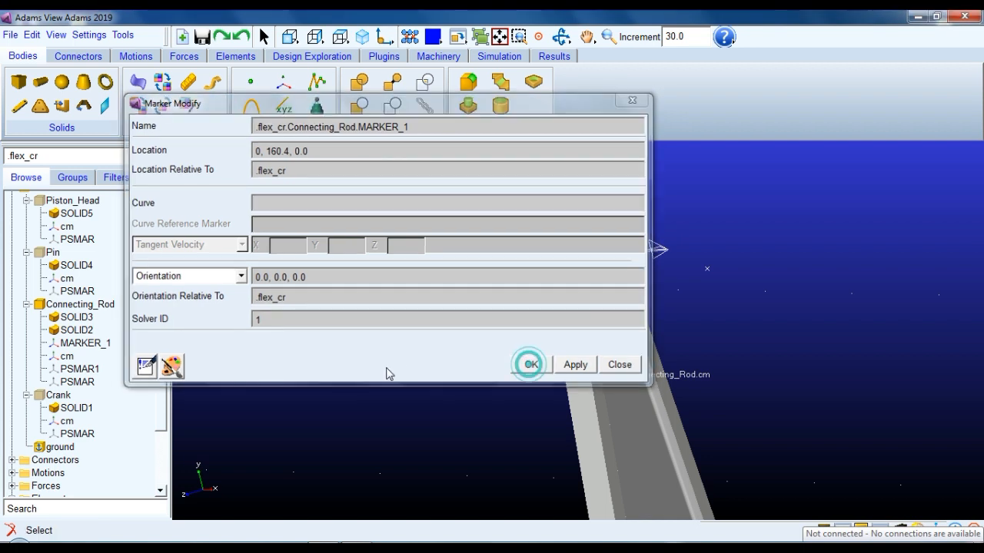
# Rename the connecting rod's MARKER_1 as small_end_mar.
pyautogui.rightClick(435, 304)
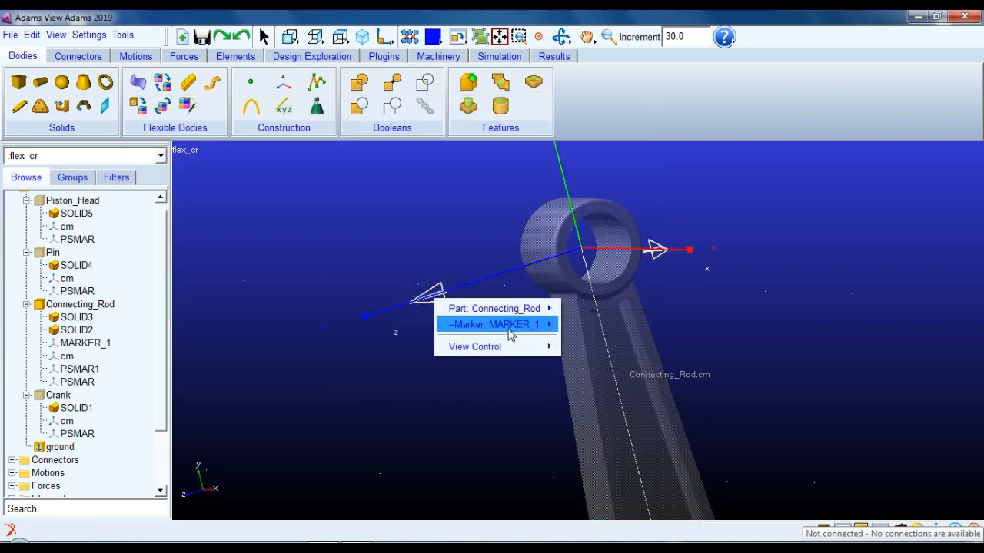
pyautogui.moveTo(507, 326)
pyautogui.click(599, 460)
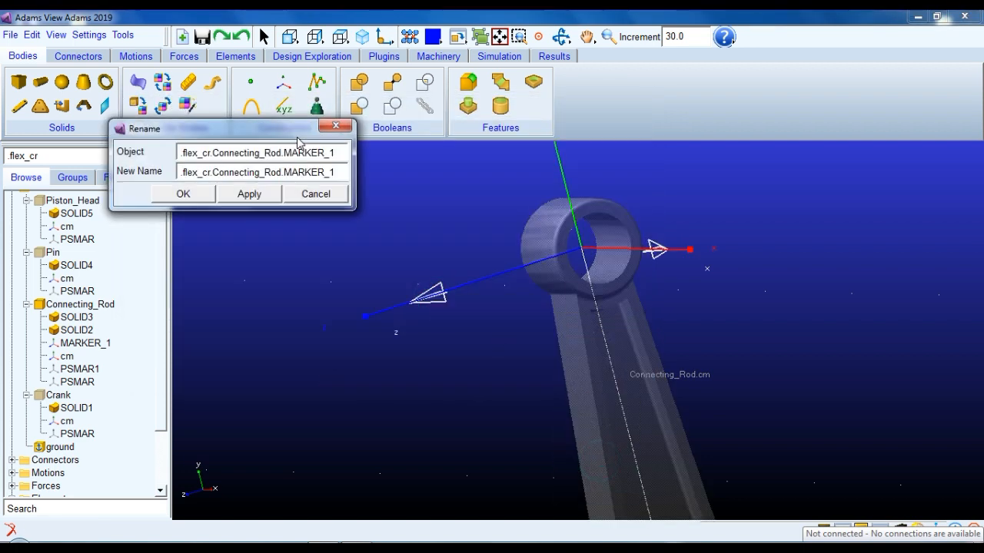
pyautogui.moveTo(342, 172); pyautogui.dragTo(159, 176)
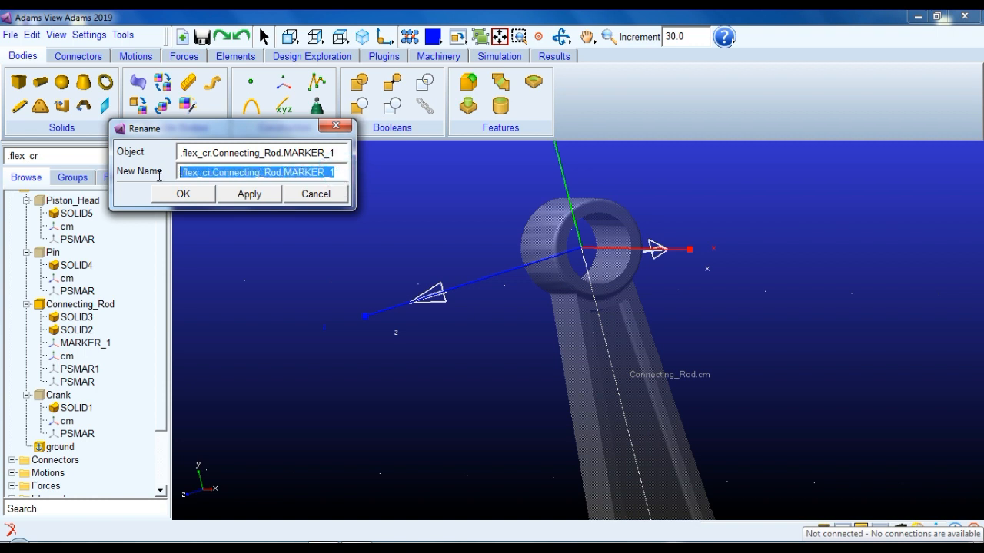
pyautogui.write('small_end_mar')
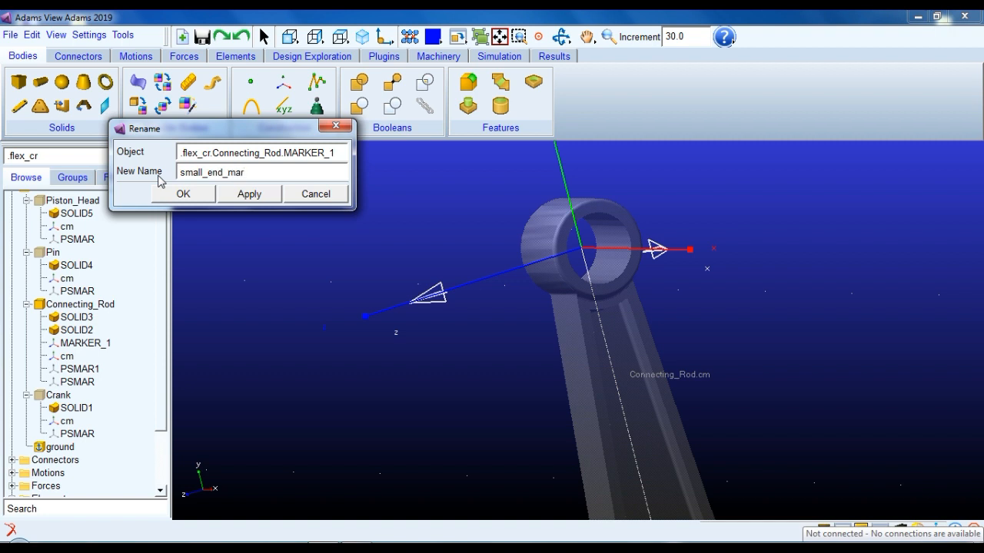
pyautogui.click(181, 194)
# Add a marker to the Connecting_Rod part at the center of its big-end bore edge SOLID3.E61.
pyautogui.moveTo(417, 421); pyautogui.dragTo(466, 304, button='middle')
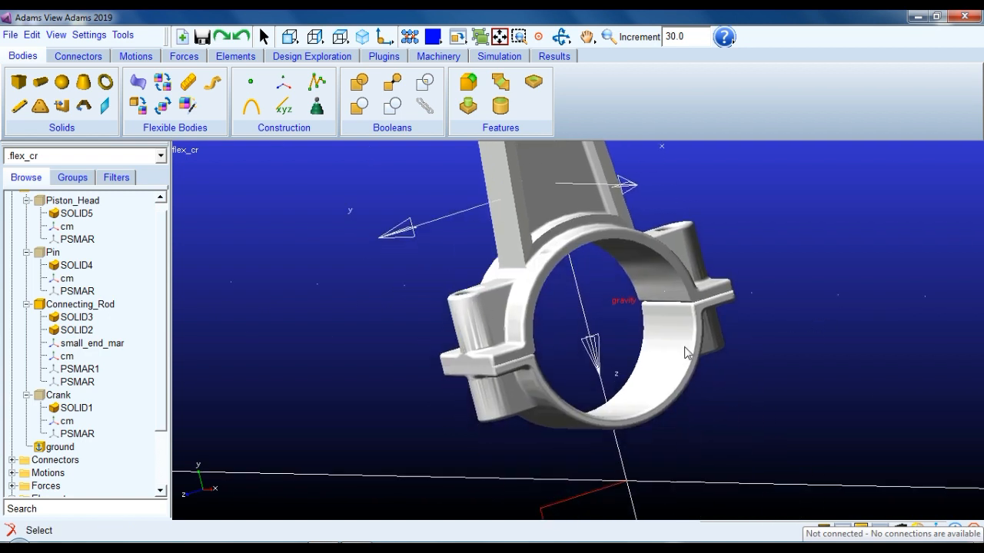
pyautogui.click(281, 82)
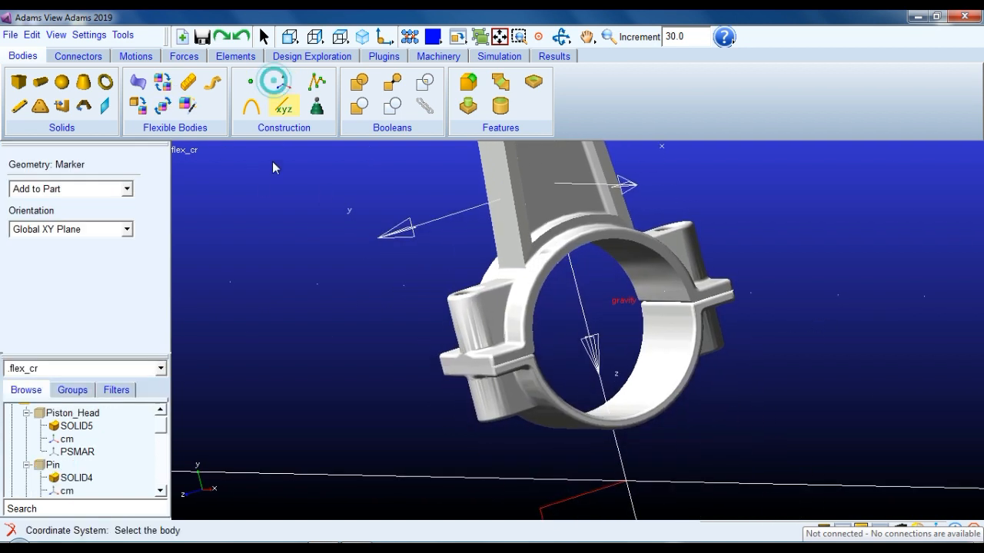
pyautogui.click(523, 222)
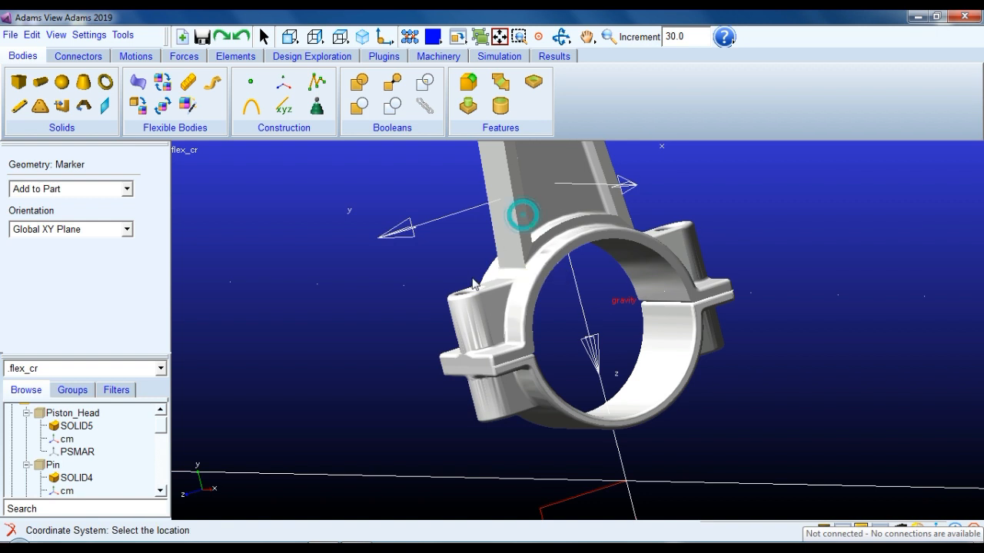
pyautogui.rightClick(647, 418)
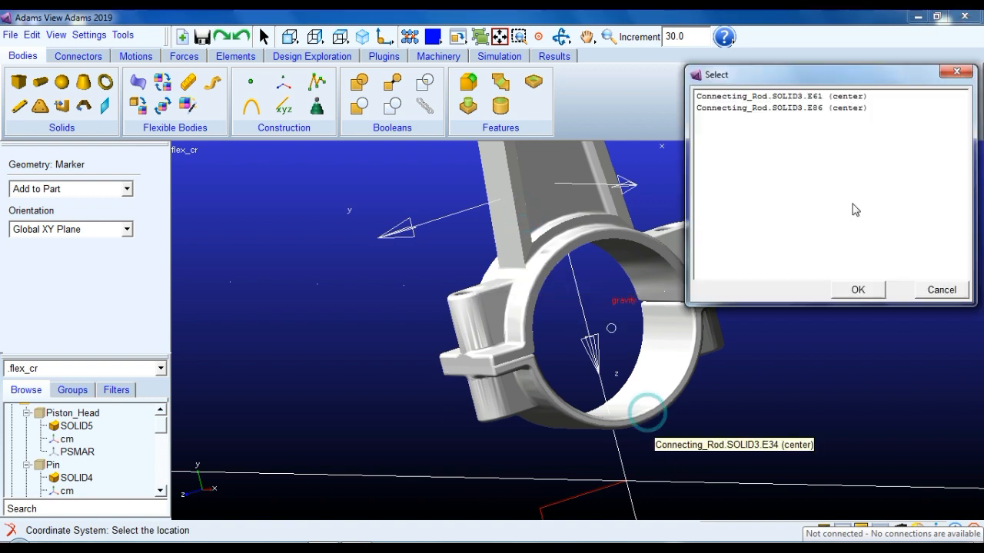
pyautogui.click(857, 97)
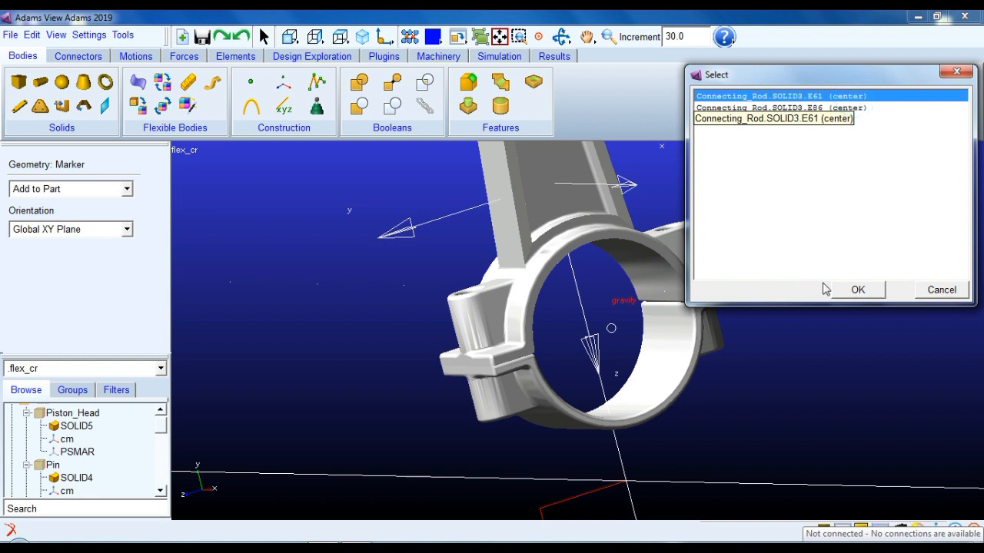
pyautogui.click(853, 291)
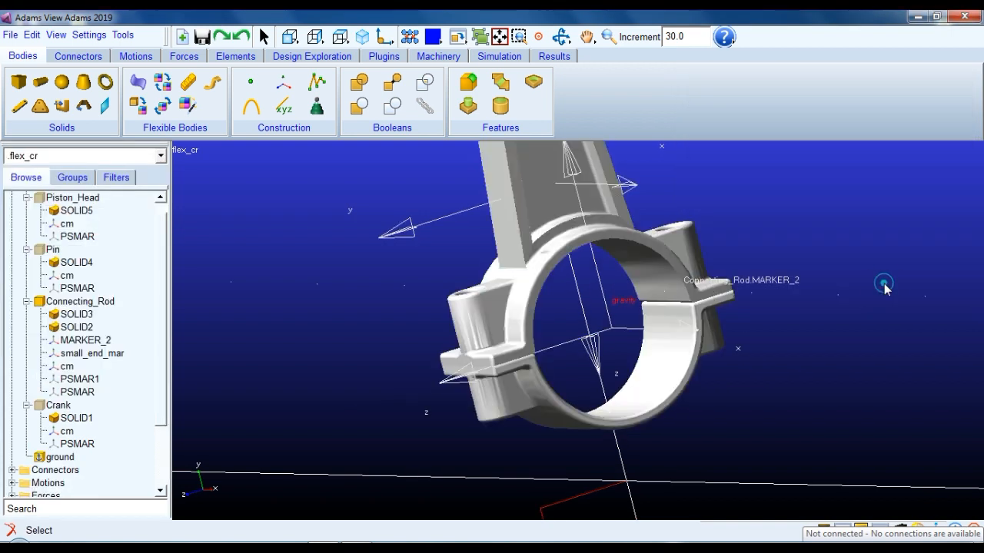
# Rename the big-end marker MARKER_2 as big_end_mar.
pyautogui.rightClick(614, 333)
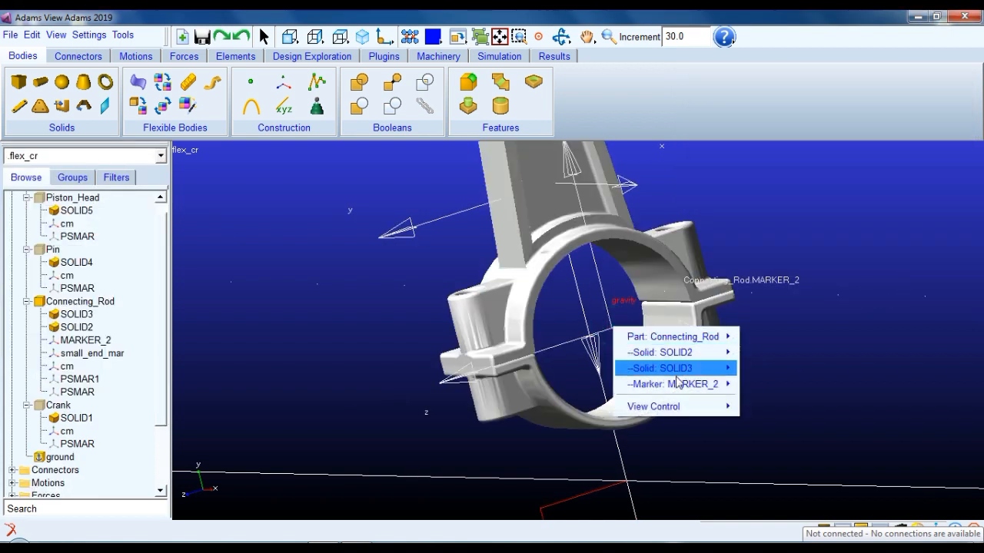
pyautogui.moveTo(672, 384)
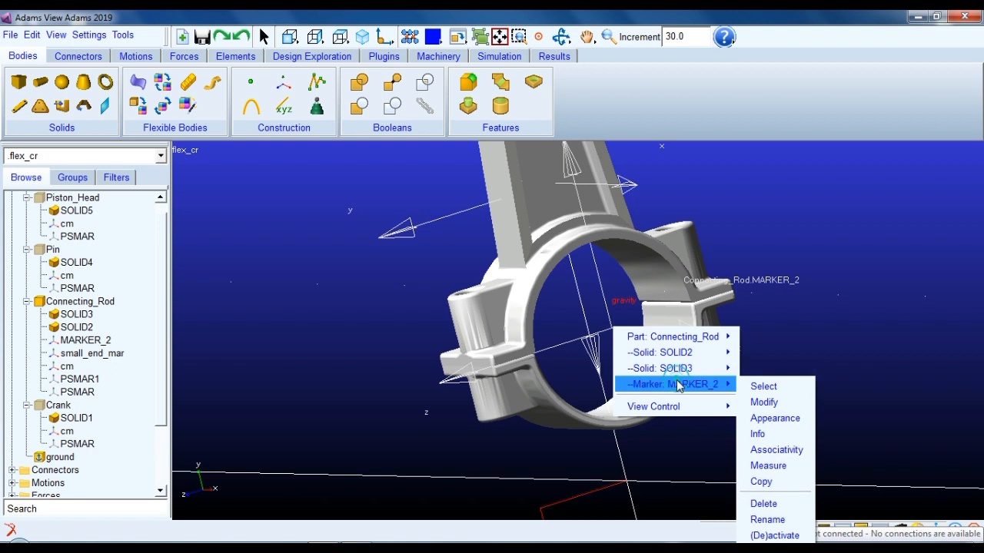
pyautogui.click(769, 519)
pyautogui.moveTo(309, 171); pyautogui.dragTo(154, 161)
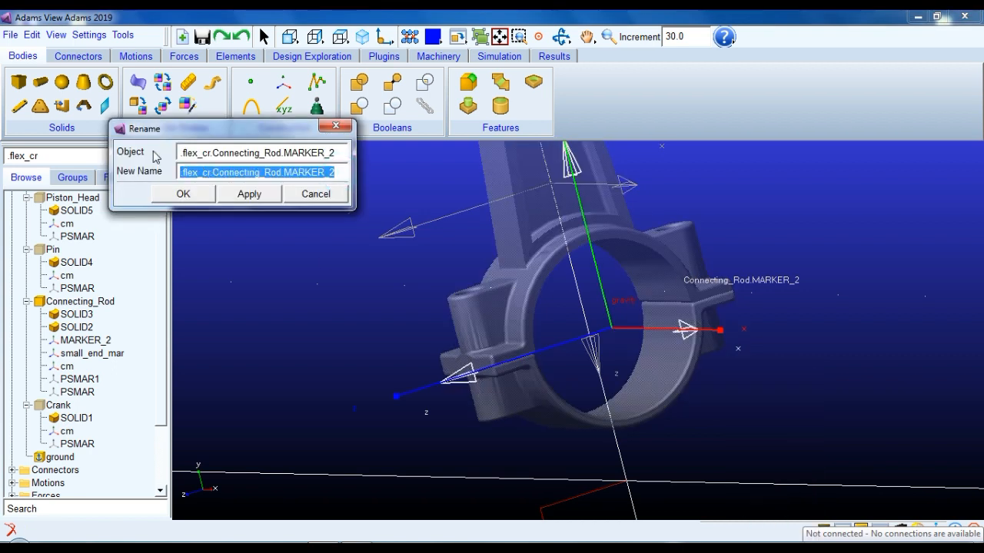
pyautogui.write('big_end_mar')
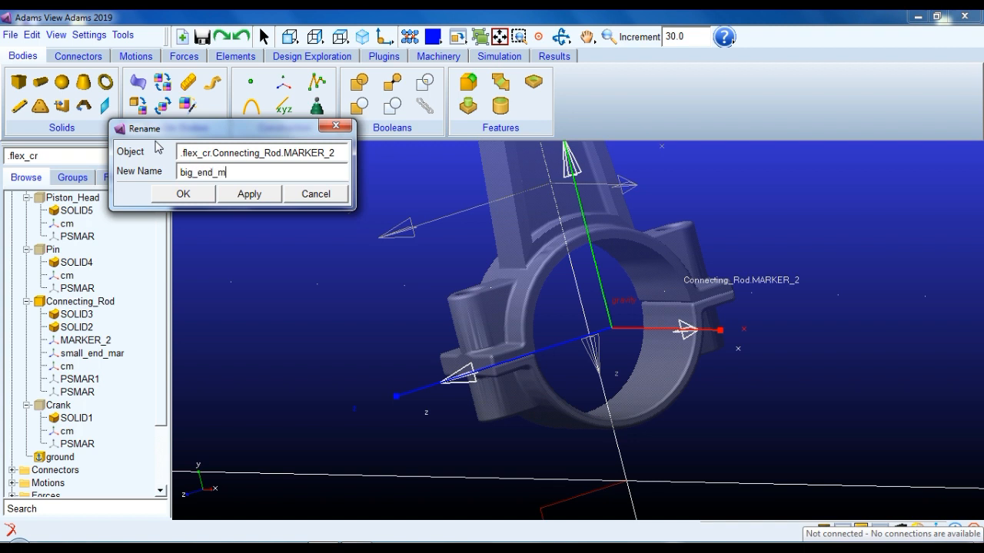
pyautogui.click(183, 194)
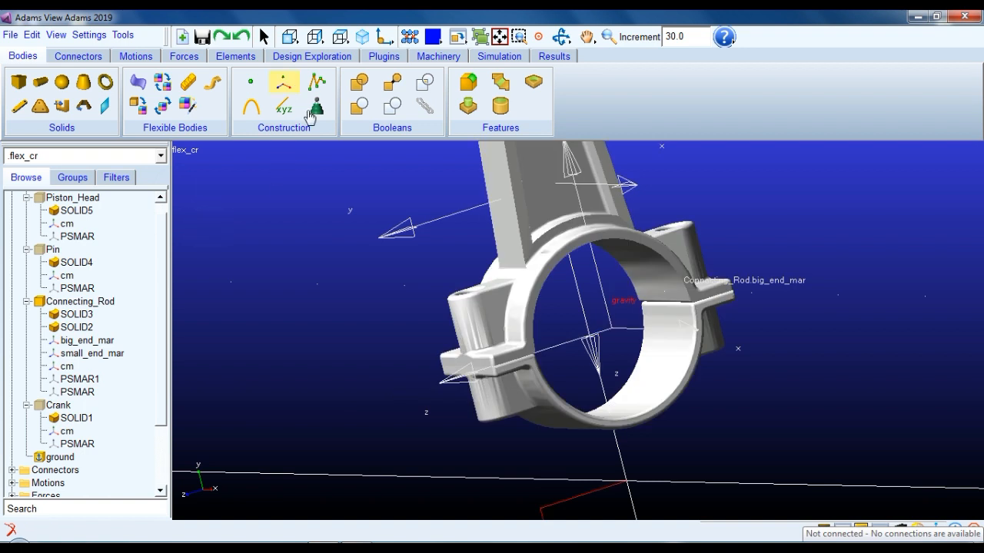
# Set the X location of big_end_mar to 0, keeping its Y and Z values.
pyautogui.rightClick(613, 334)
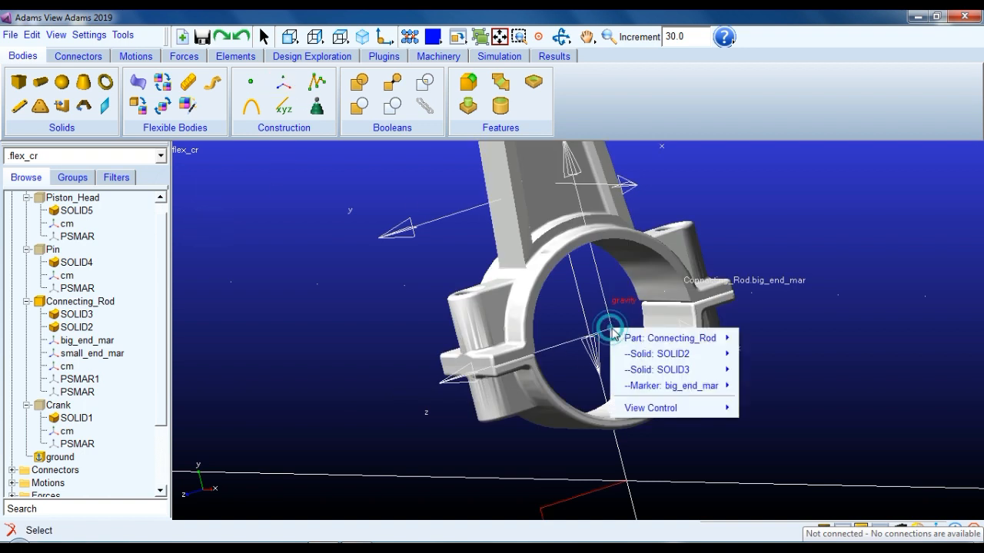
pyautogui.click(655, 386)
pyautogui.click(760, 403)
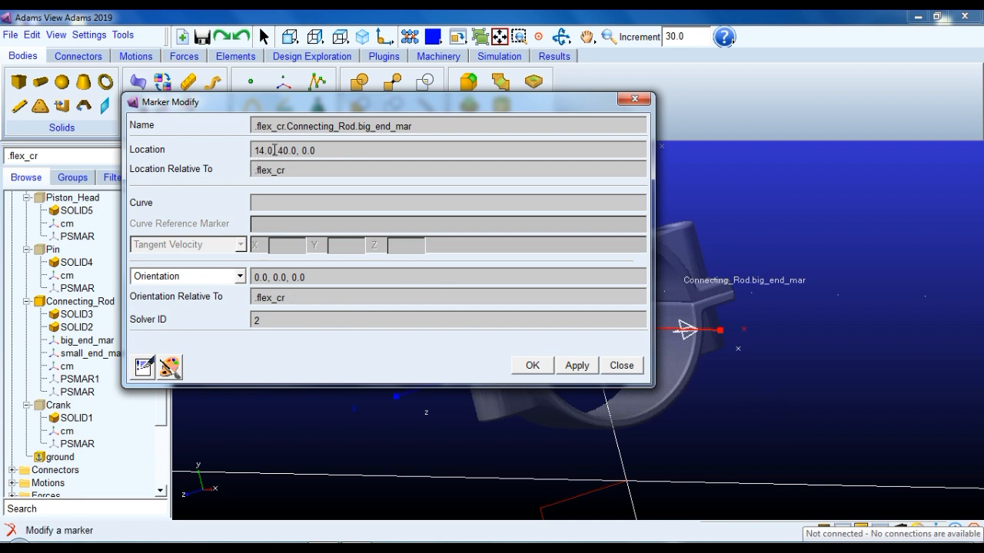
pyautogui.moveTo(274, 150); pyautogui.dragTo(234, 151)
pyautogui.write('0')
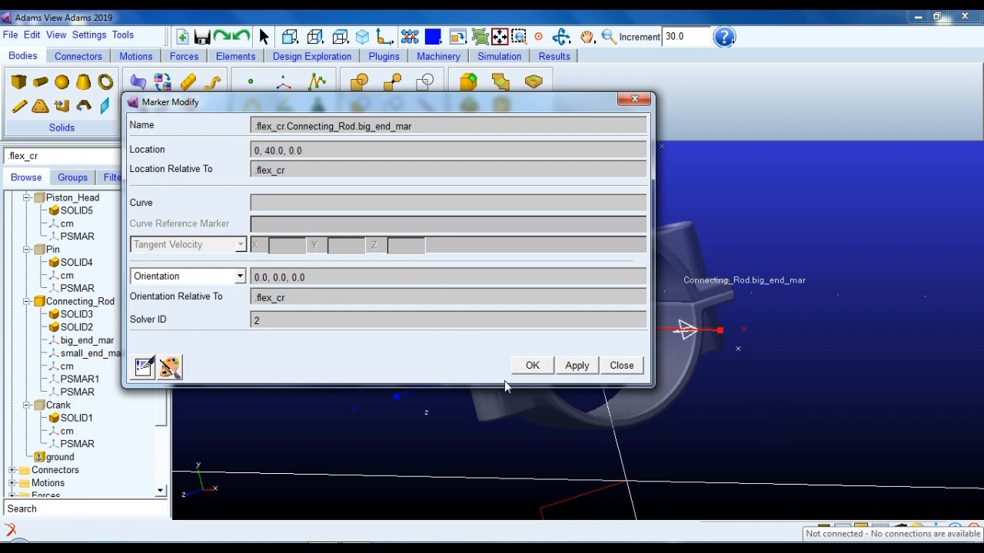
pyautogui.click(532, 366)
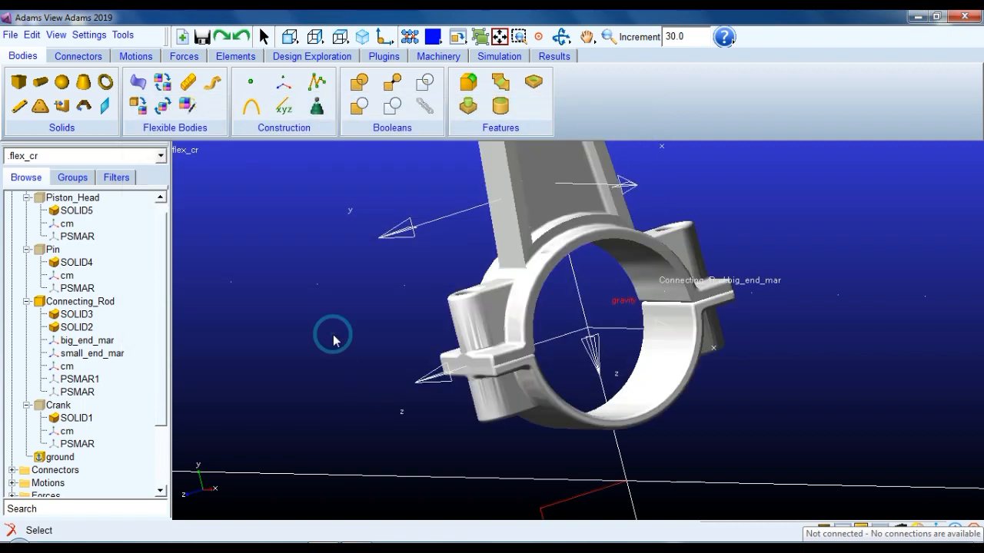
# Examine the small-end, cm and big-end markers on the whole connecting rod from an angle.
pyautogui.press('r')
pyautogui.moveTo(355, 335); pyautogui.dragTo(446, 345)
pyautogui.press('z')
pyautogui.press('t')
pyautogui.moveTo(541, 268); pyautogui.dragTo(525, 297)
pyautogui.press('r')
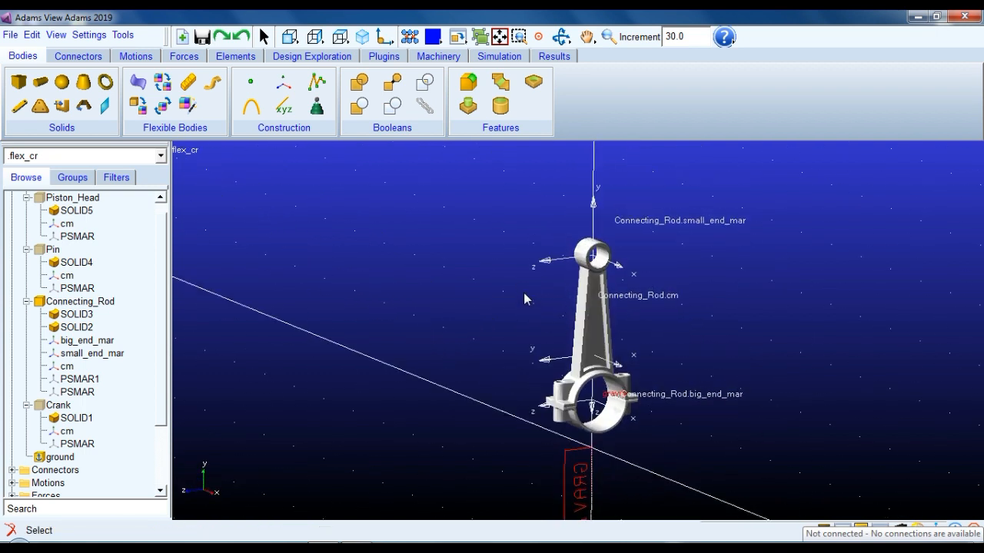
# Show the hidden Piston_Head part in the flex_cr model.
pyautogui.rightClick(69, 199)
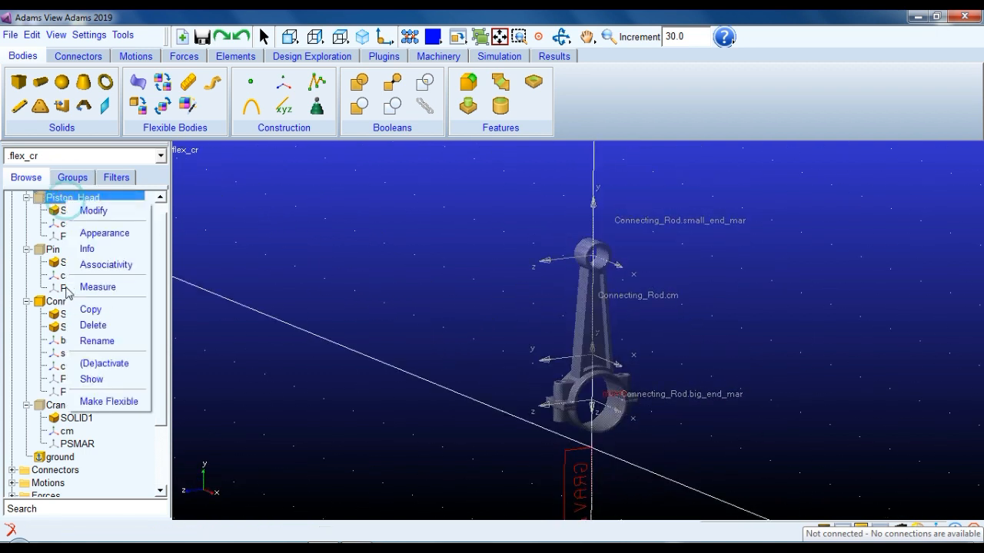
pyautogui.click(86, 381)
pyautogui.click(422, 245)
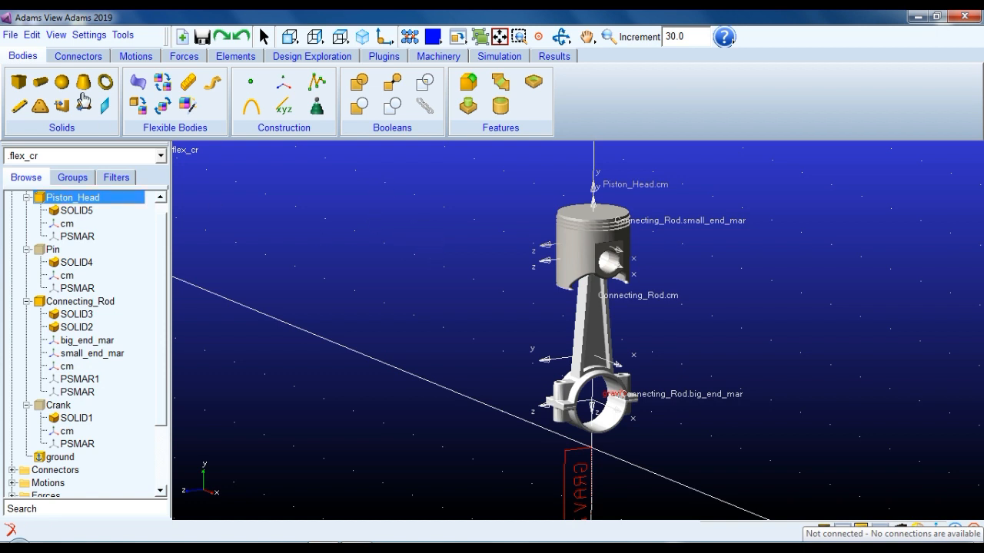
# Collapse the Piston_Head, Pin, Connecting_Rod and Crank branches in the model tree.
pyautogui.click(77, 57)
pyautogui.click(27, 198)
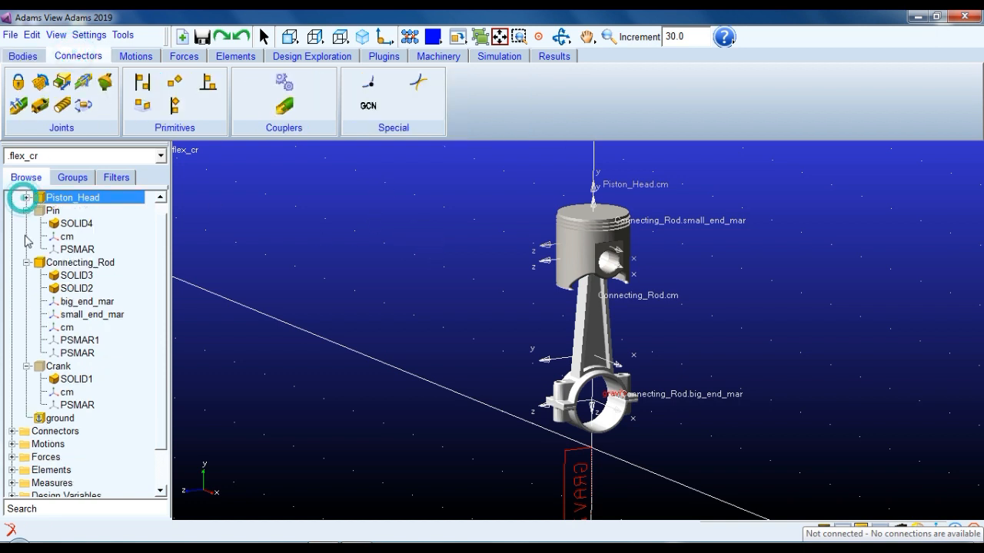
pyautogui.click(27, 210)
pyautogui.click(27, 225)
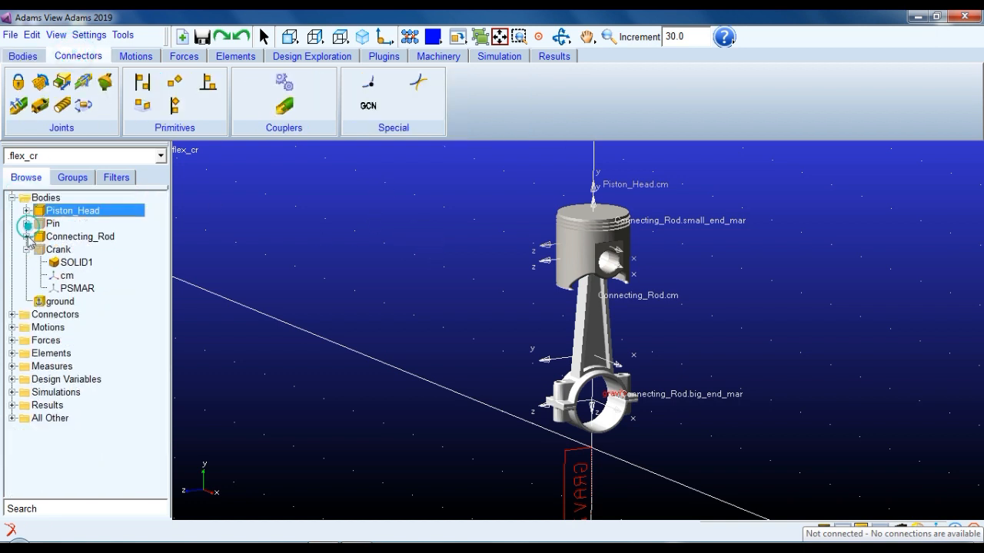
pyautogui.click(27, 250)
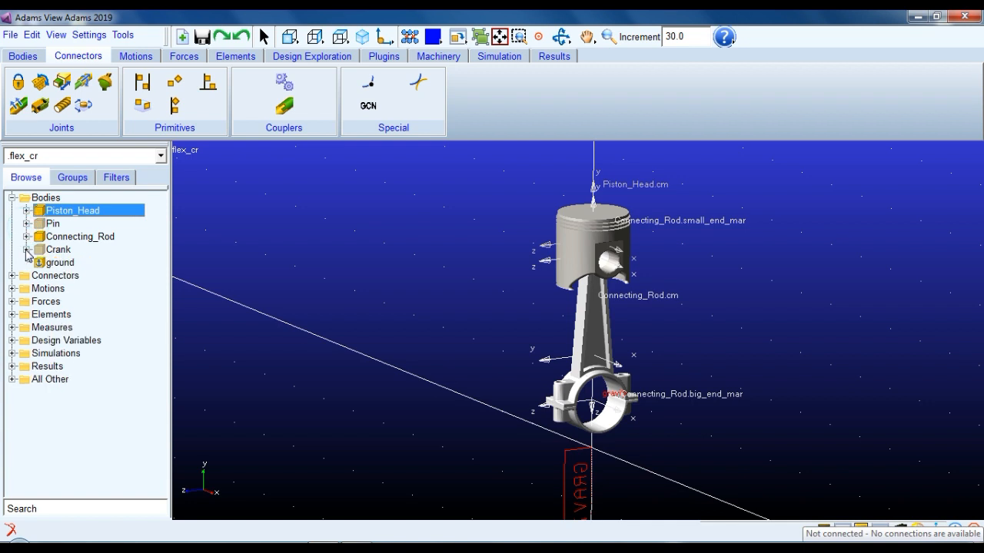
# Create a translational joint between Piston_Head and ground at Piston_Head.cm, directed along Piston_Head.cm.Y.
pyautogui.click(61, 88)
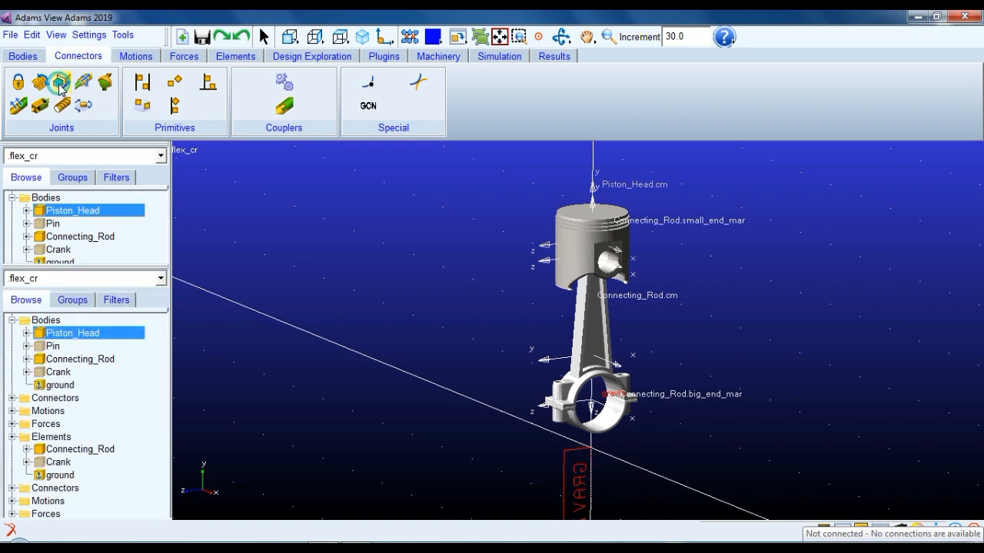
pyautogui.click(562, 218)
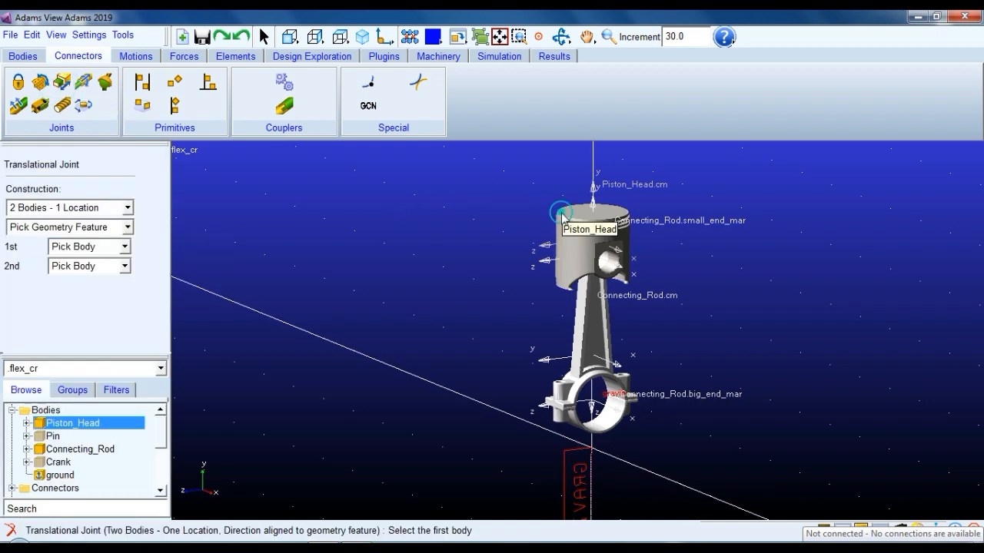
pyautogui.click(466, 209)
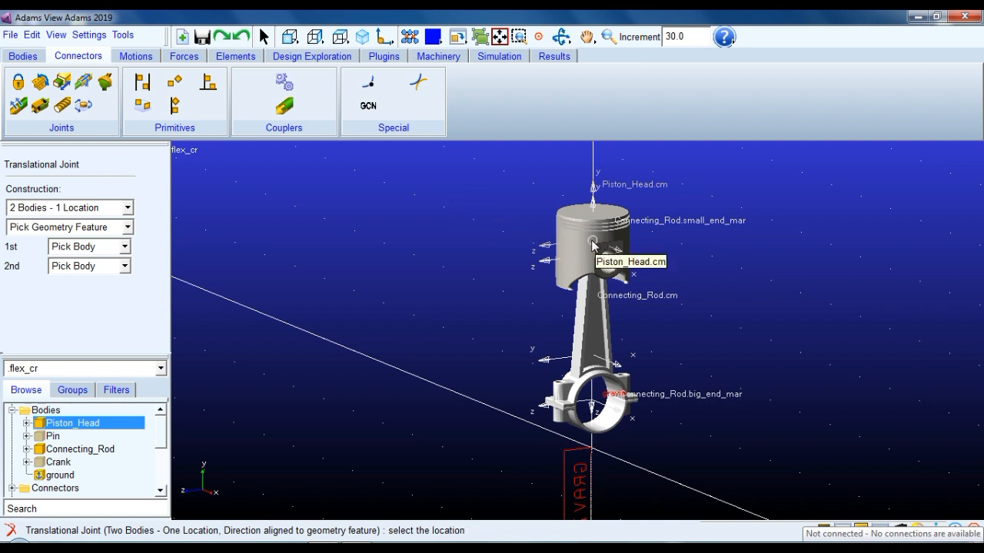
pyautogui.rightClick(592, 244)
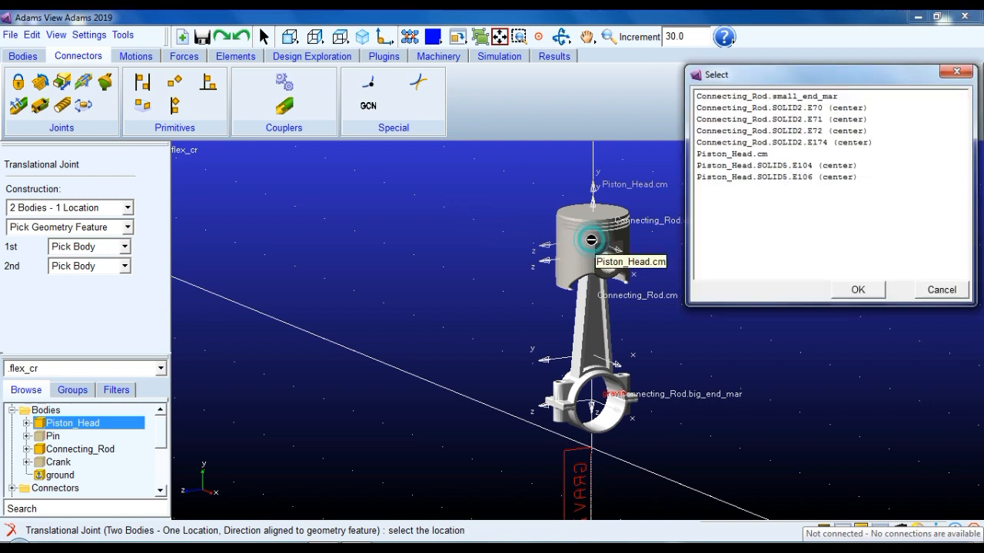
pyautogui.click(725, 154)
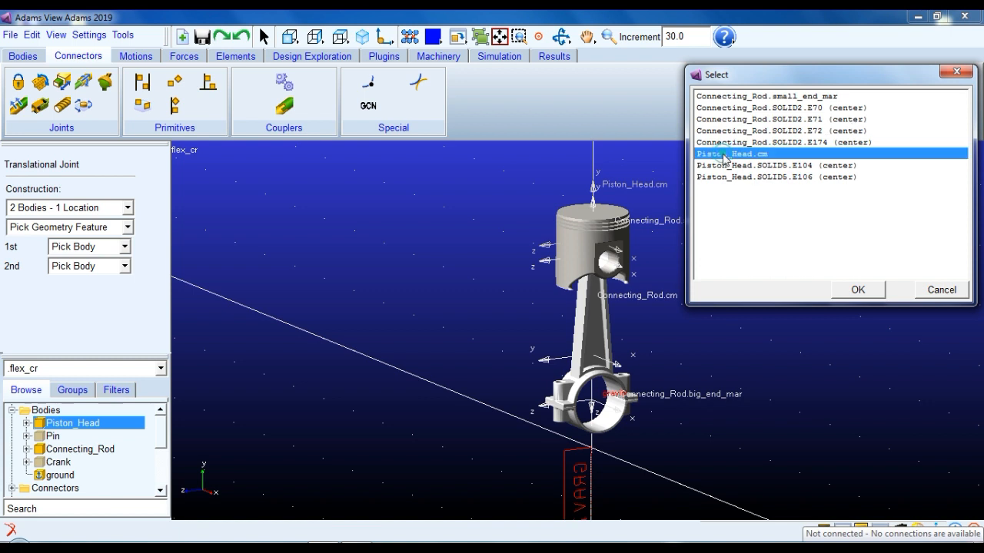
pyautogui.click(857, 289)
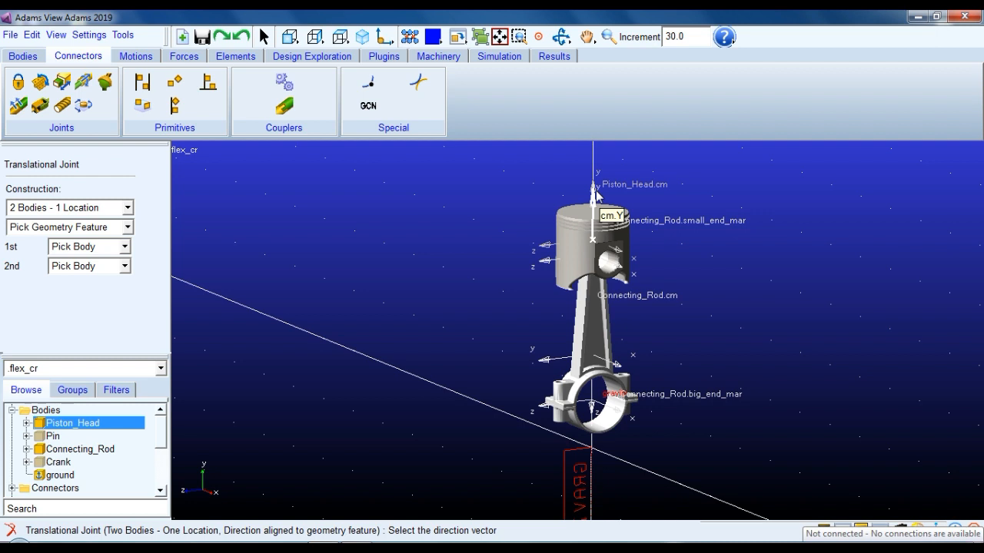
pyautogui.rightClick(595, 192)
pyautogui.click(777, 132)
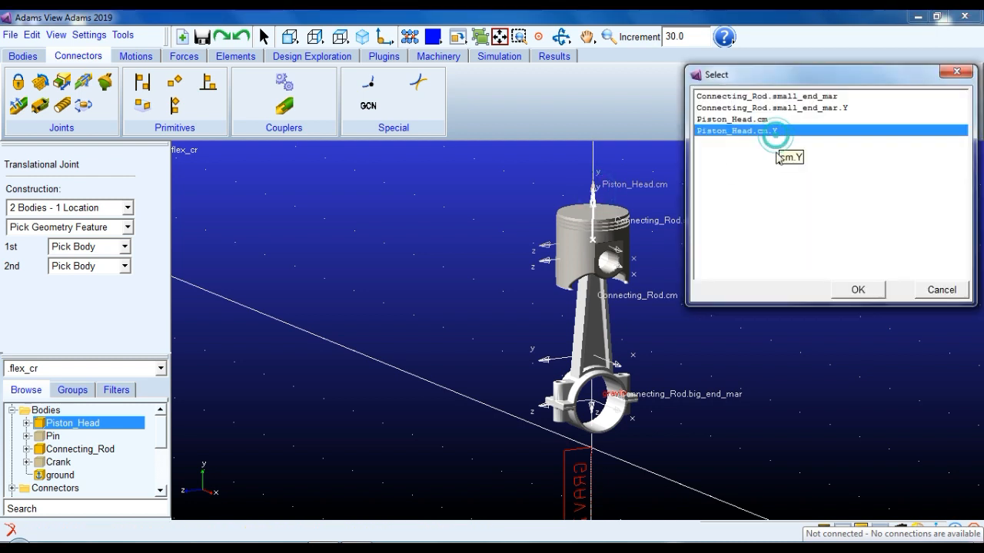
pyautogui.click(855, 292)
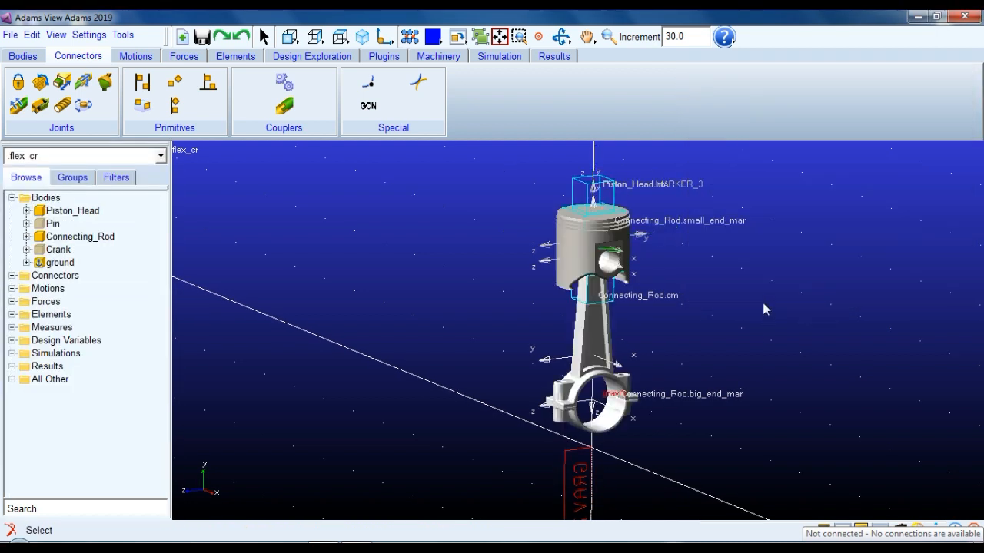
# Show the hidden Pin part inside the piston.
pyautogui.press('r')
pyautogui.moveTo(753, 302)
pyautogui.mouseDown()
pyautogui.moveTo(786, 287)
pyautogui.moveTo(804, 322)
pyautogui.moveTo(761, 295)
pyautogui.moveTo(765, 302)
pyautogui.mouseUp()
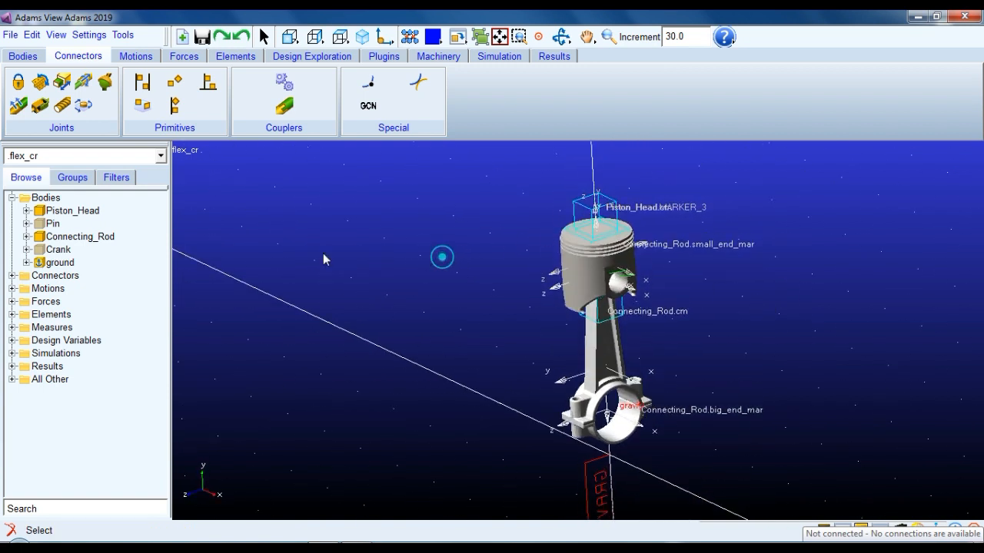
pyautogui.rightClick(51, 224)
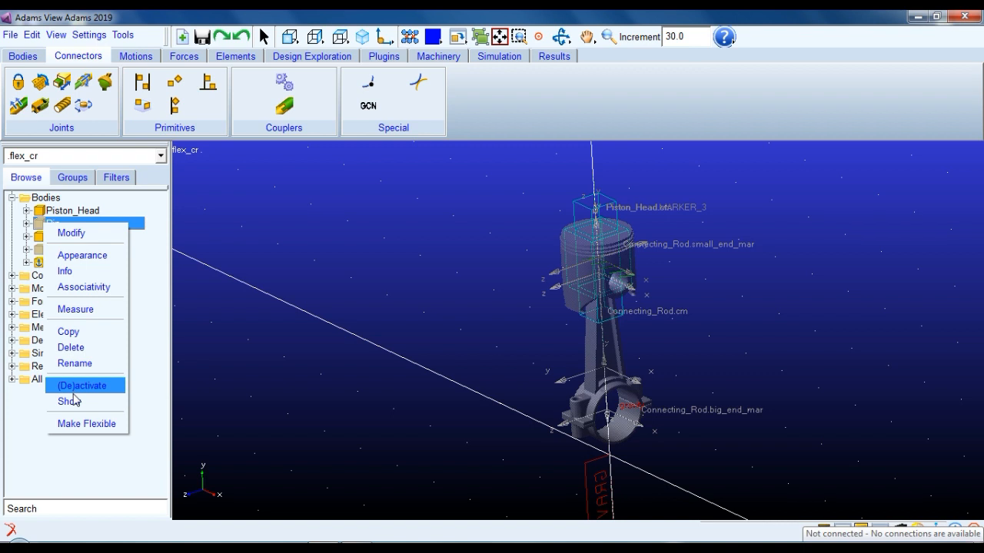
pyautogui.click(70, 396)
pyautogui.click(362, 244)
# Create a fixed joint, normal to the grid, between Pin and Piston_Head at Pin.cm.
pyautogui.press('w')
pyautogui.moveTo(545, 176); pyautogui.dragTo(643, 330)
pyautogui.press('r')
pyautogui.rightClick(644, 329)
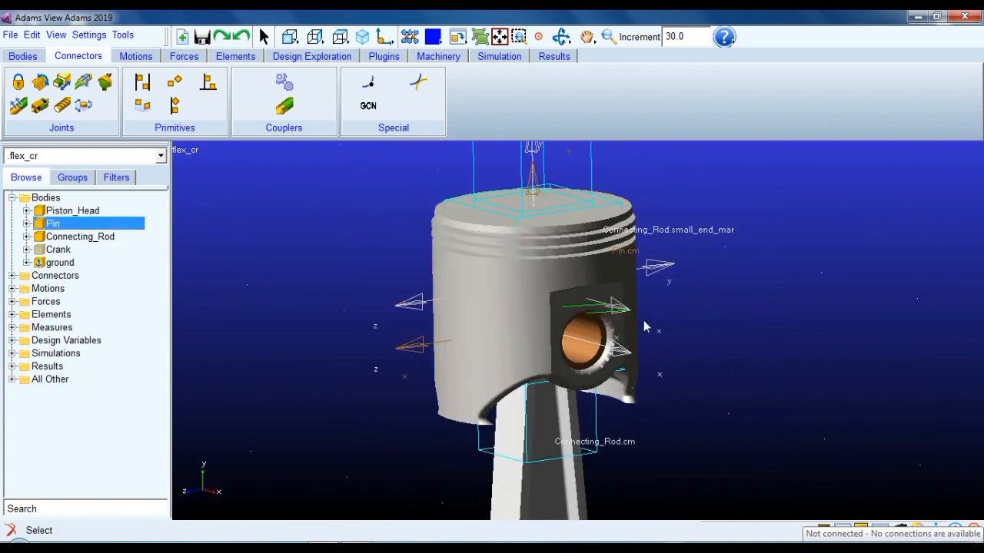
pyautogui.click(16, 83)
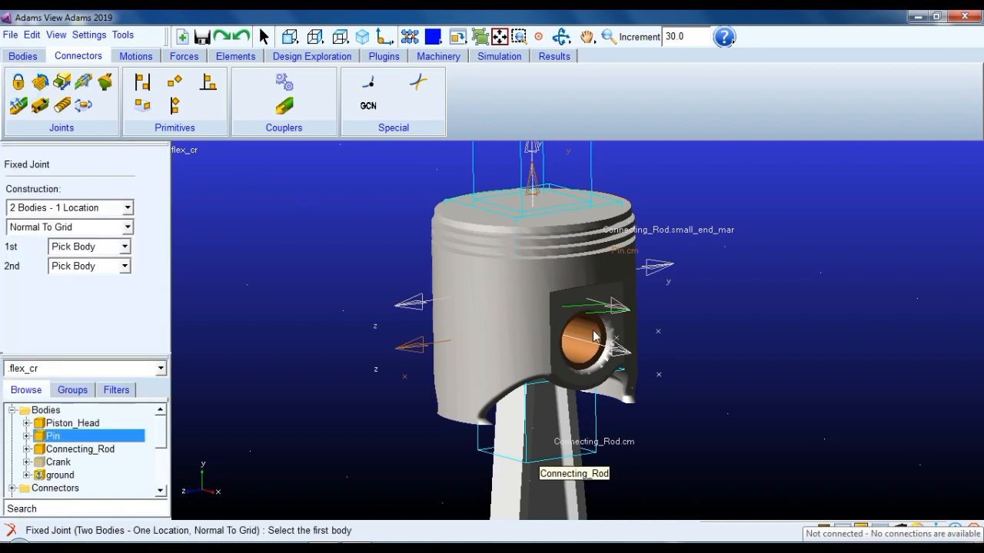
pyautogui.rightClick(596, 337)
pyautogui.click(729, 109)
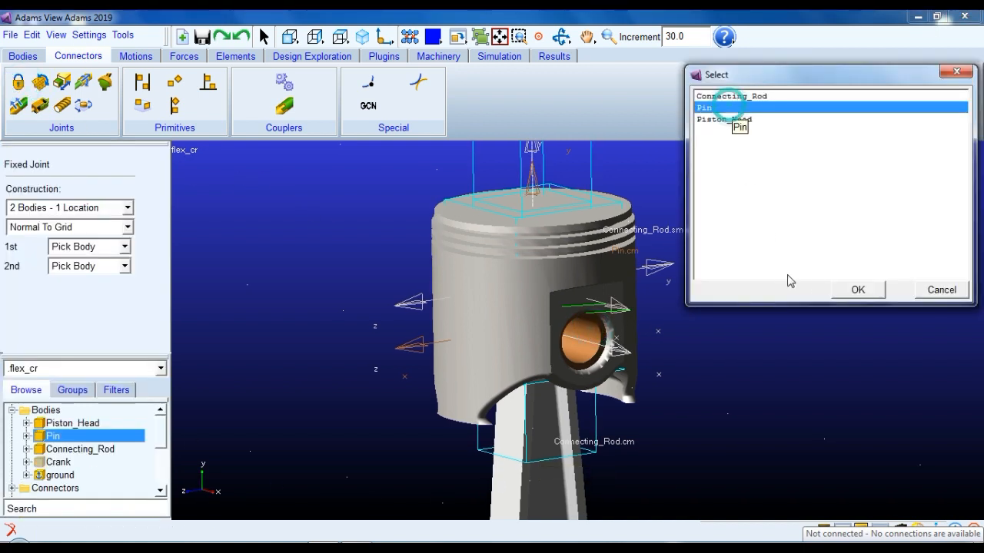
pyautogui.click(842, 291)
pyautogui.rightClick(610, 214)
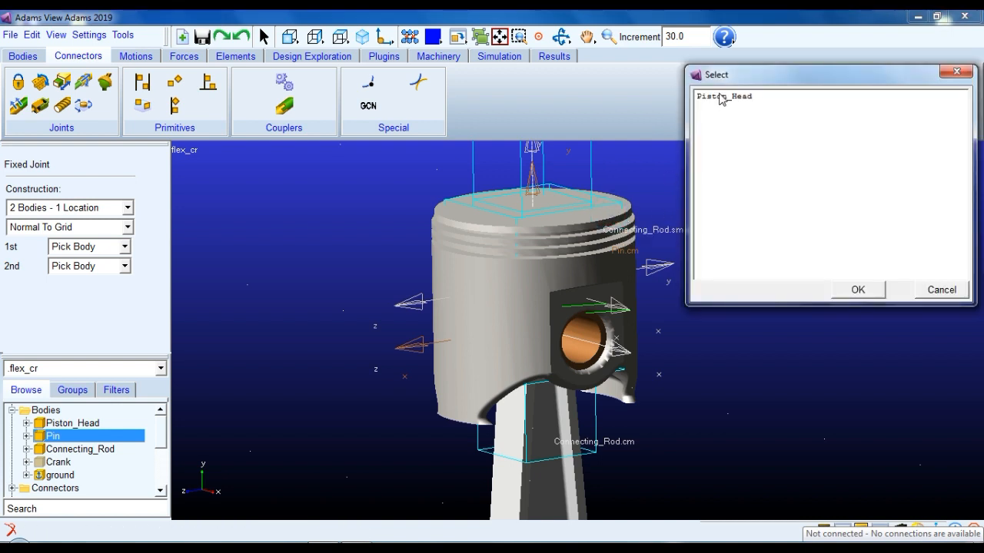
pyautogui.click(732, 102)
pyautogui.click(857, 289)
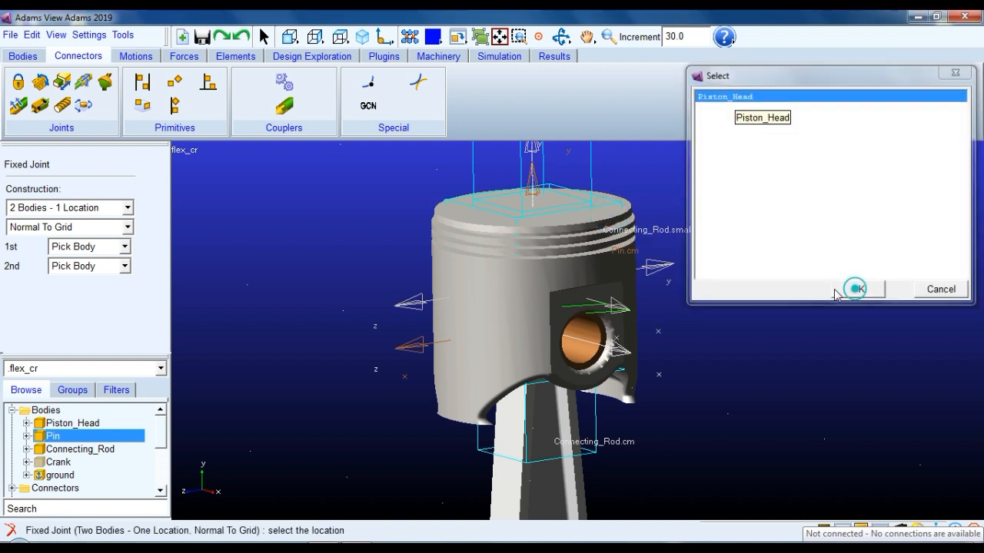
pyautogui.rightClick(530, 335)
pyautogui.click(726, 120)
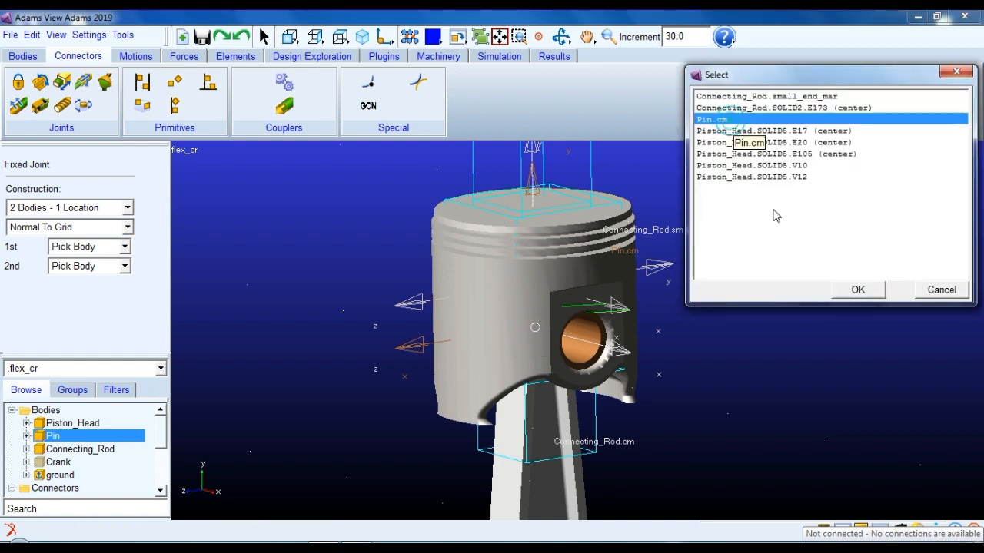
pyautogui.click(862, 291)
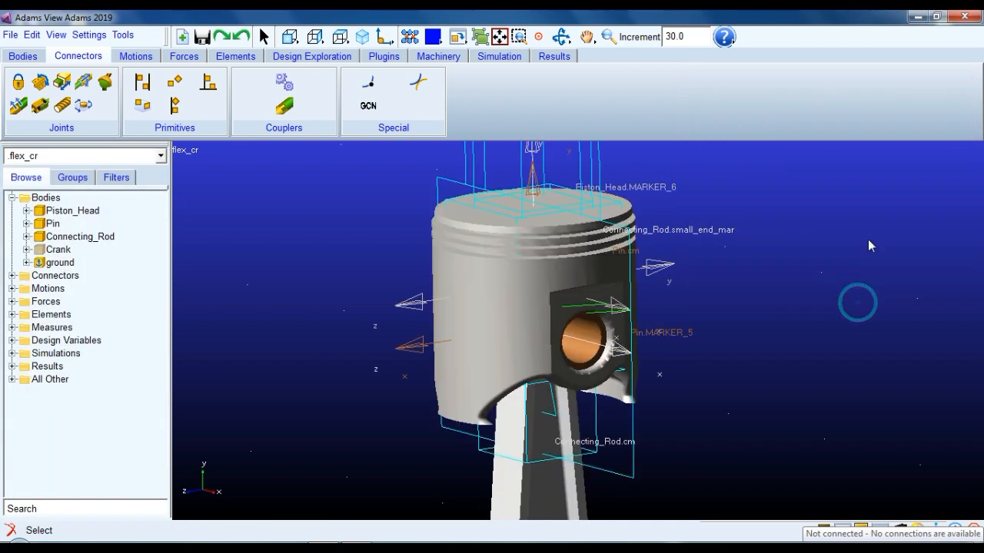
# Set the working grid orientation to Global YZ.
pyautogui.press('z')
pyautogui.moveTo(893, 391); pyautogui.dragTo(792, 354)
pyautogui.press('r')
pyautogui.press('t')
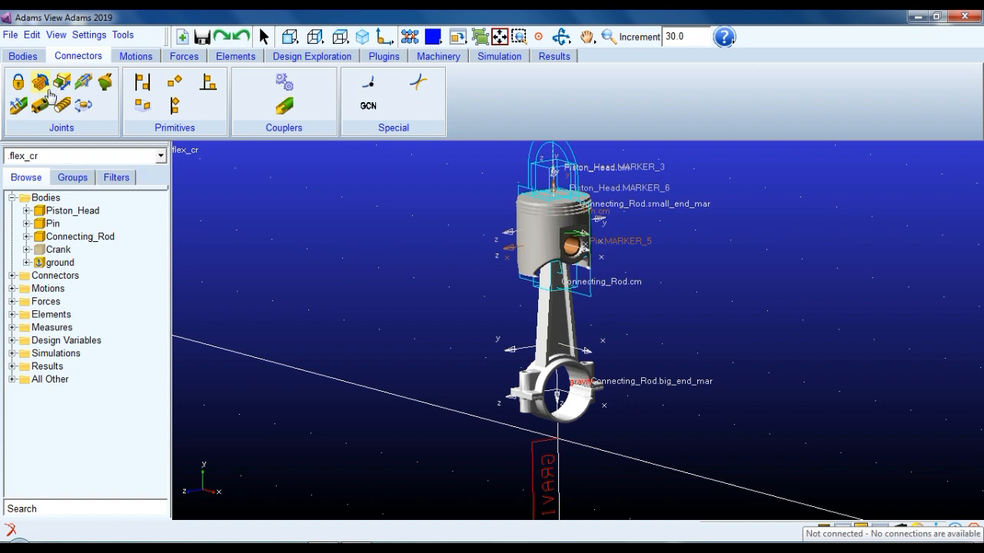
pyautogui.press('z')
pyautogui.moveTo(503, 269); pyautogui.dragTo(514, 315)
pyautogui.click(362, 36)
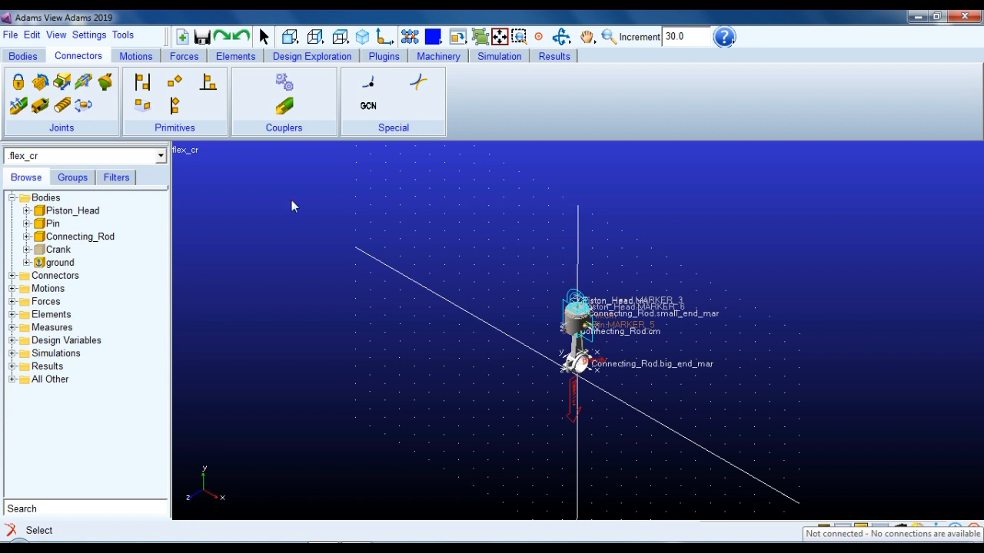
pyautogui.click(89, 36)
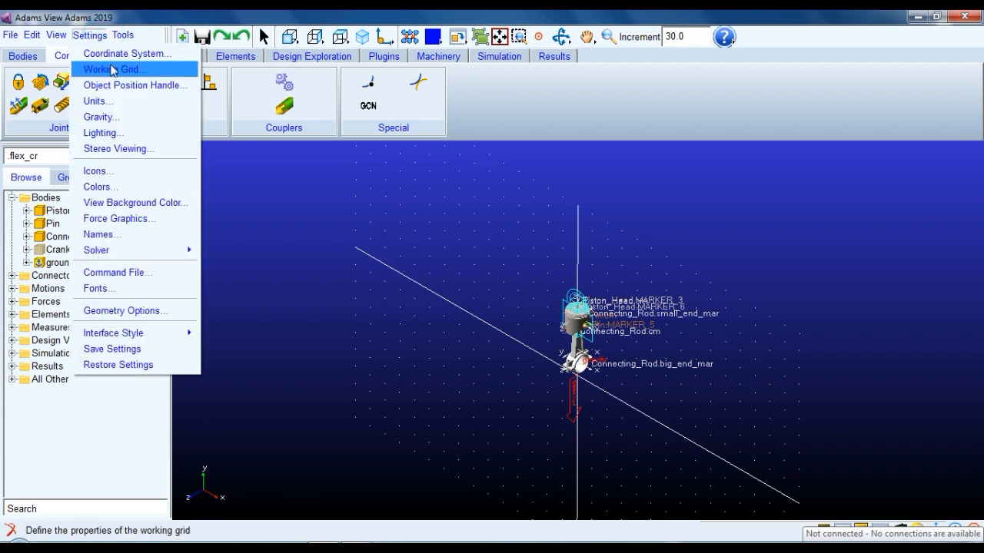
pyautogui.click(111, 70)
pyautogui.click(519, 304)
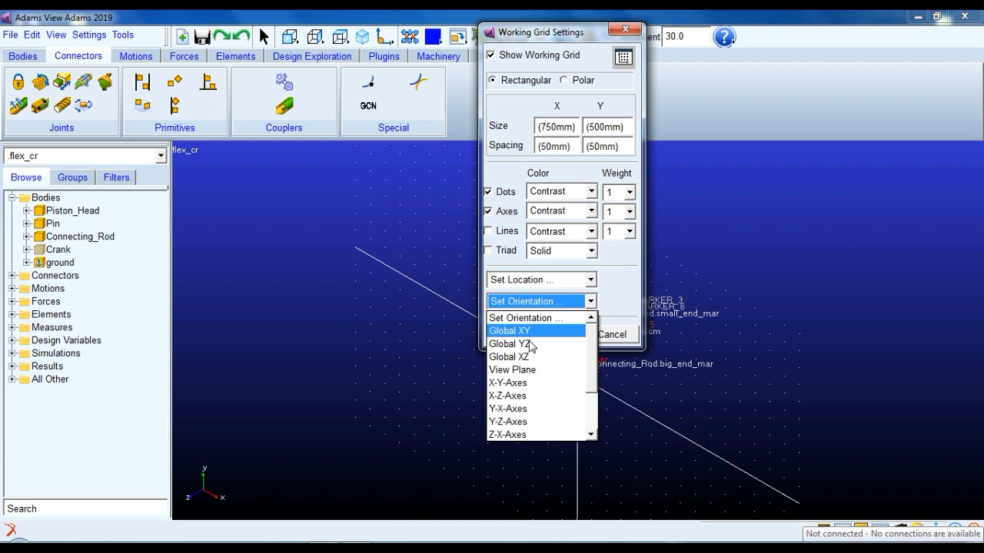
pyautogui.click(528, 344)
pyautogui.click(512, 334)
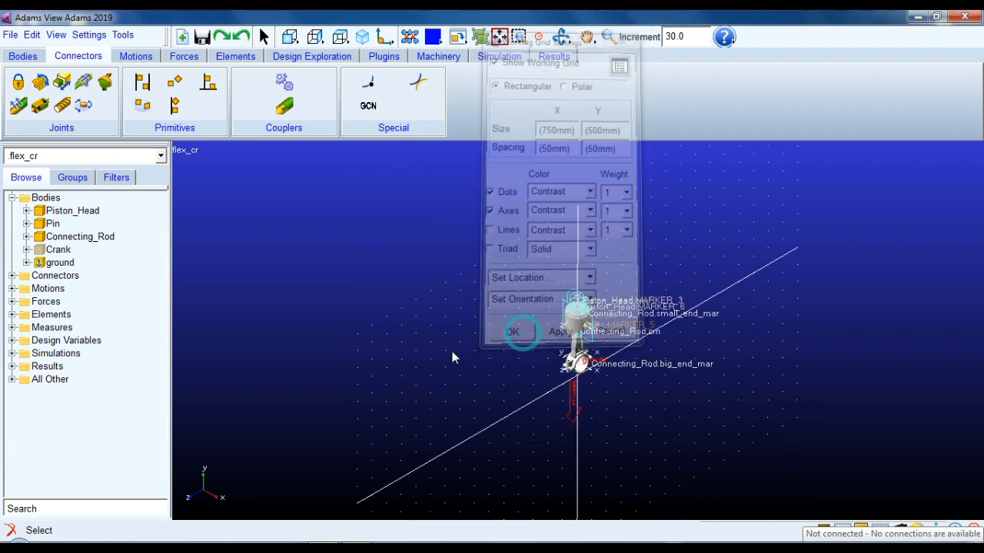
# Create a revolute joint, normal to the grid, between Connecting_Rod and Pin at Connecting_Rod.small_end_mar.
pyautogui.press('w')
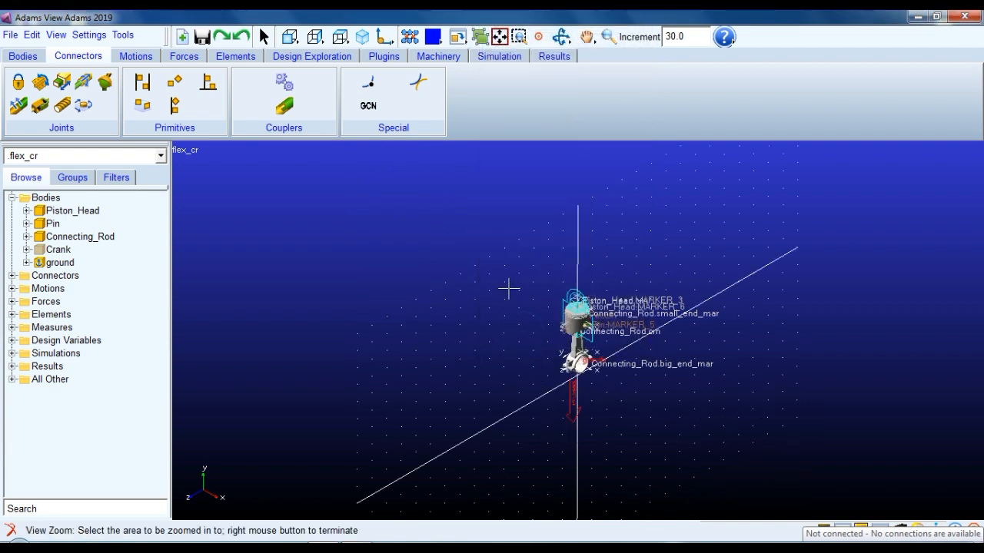
pyautogui.moveTo(504, 285); pyautogui.dragTo(669, 385)
pyautogui.press('w')
pyautogui.moveTo(492, 217); pyautogui.dragTo(655, 396)
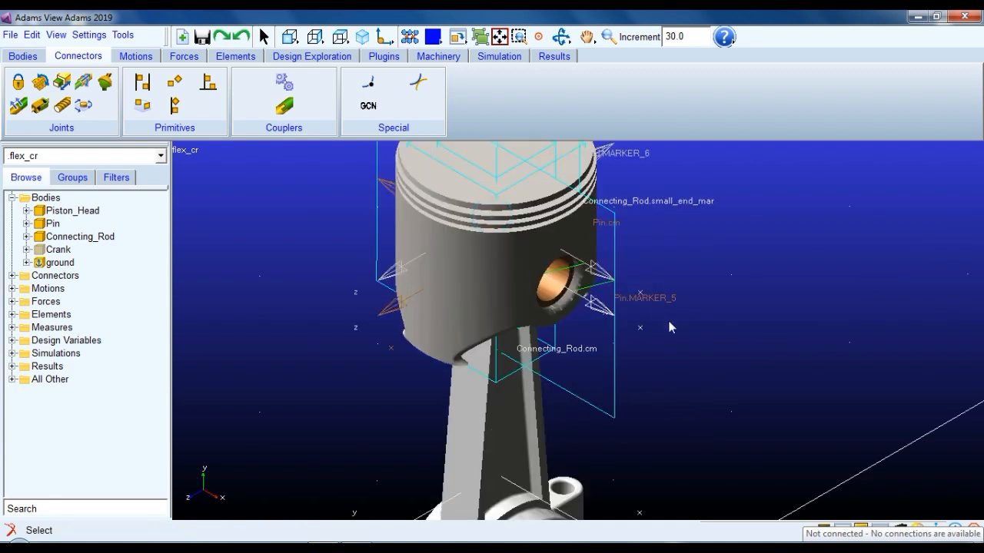
pyautogui.click(41, 83)
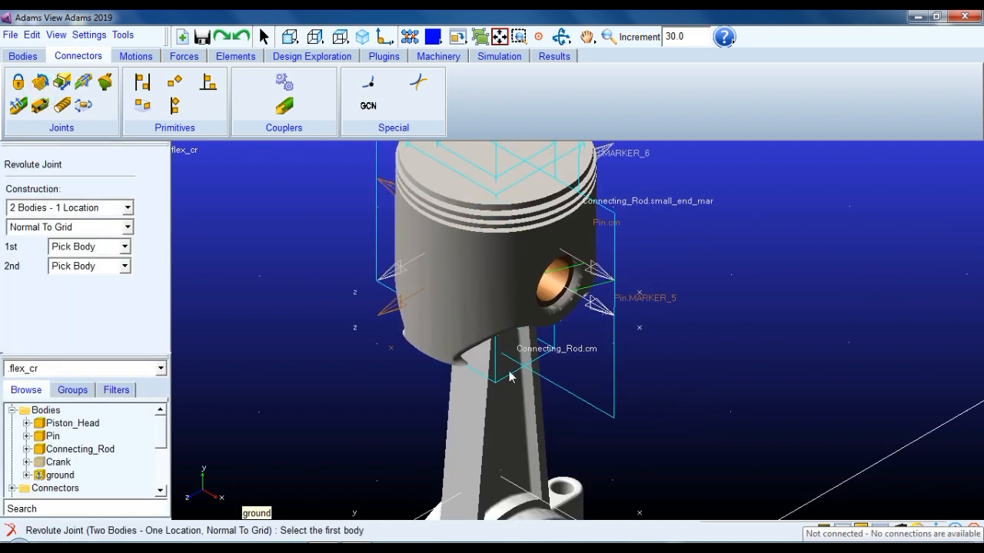
pyautogui.rightClick(449, 432)
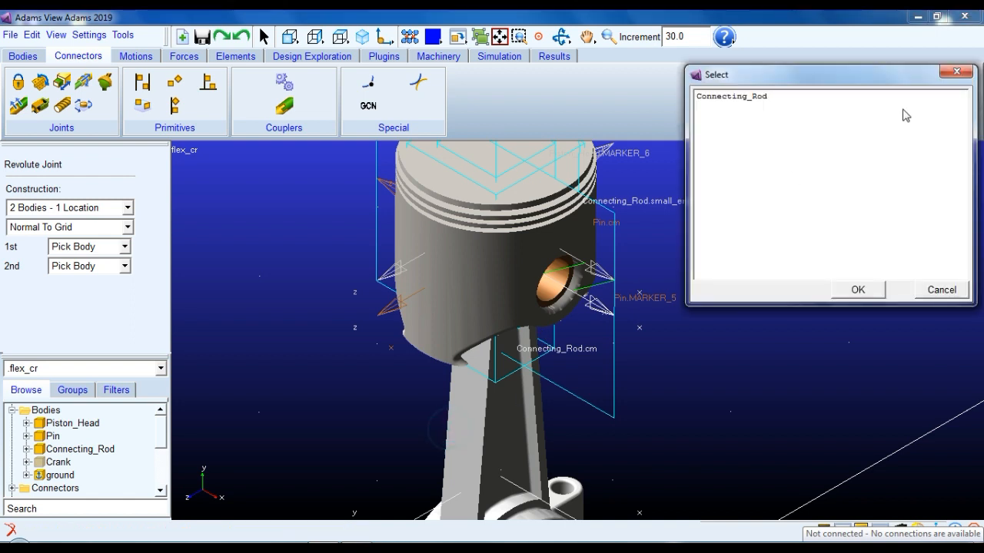
pyautogui.click(781, 97)
pyautogui.click(858, 290)
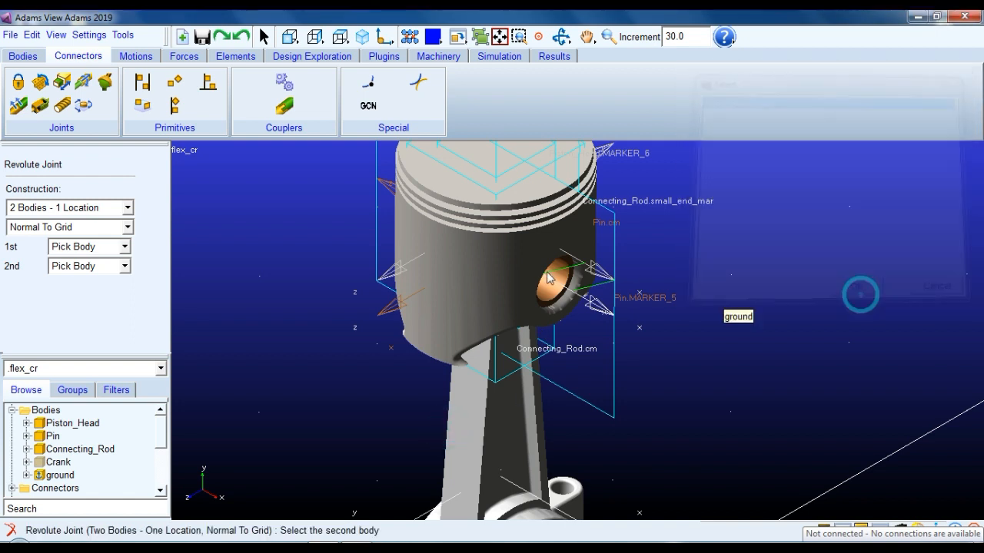
pyautogui.rightClick(542, 296)
pyautogui.click(713, 108)
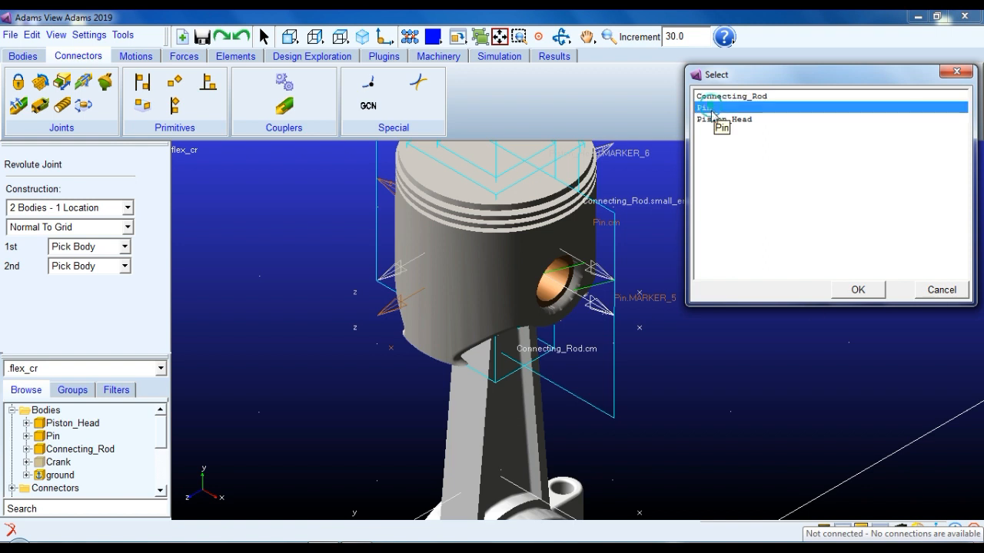
pyautogui.click(858, 289)
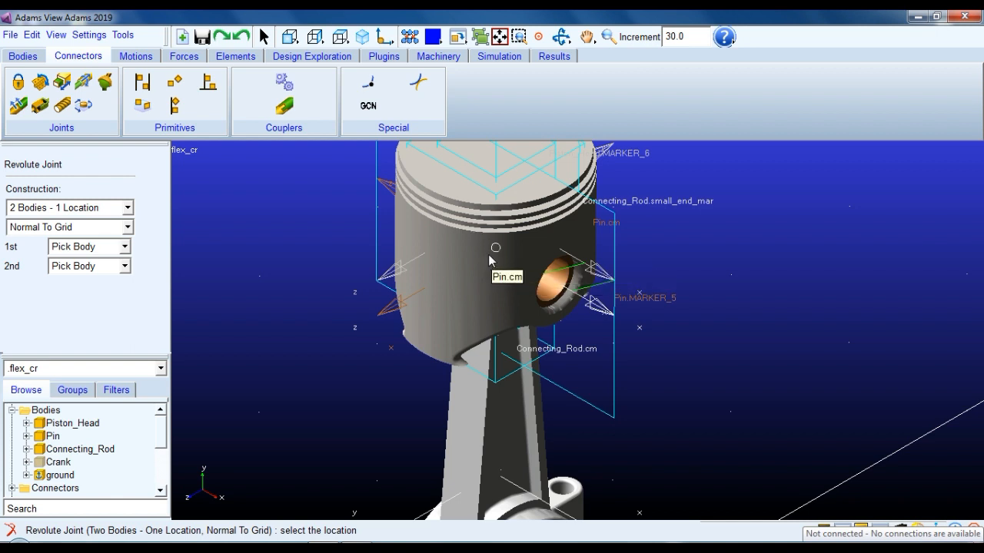
pyautogui.rightClick(492, 259)
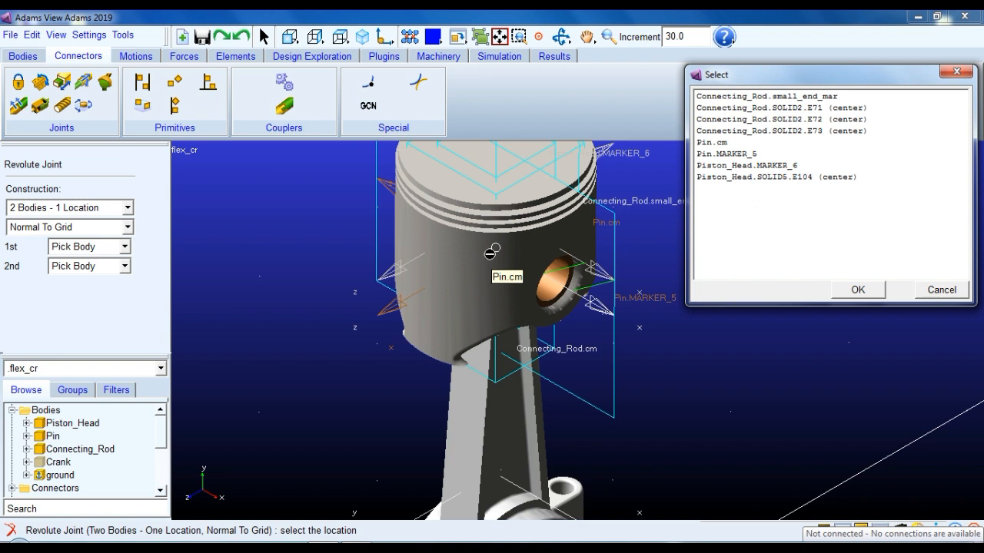
pyautogui.click(750, 99)
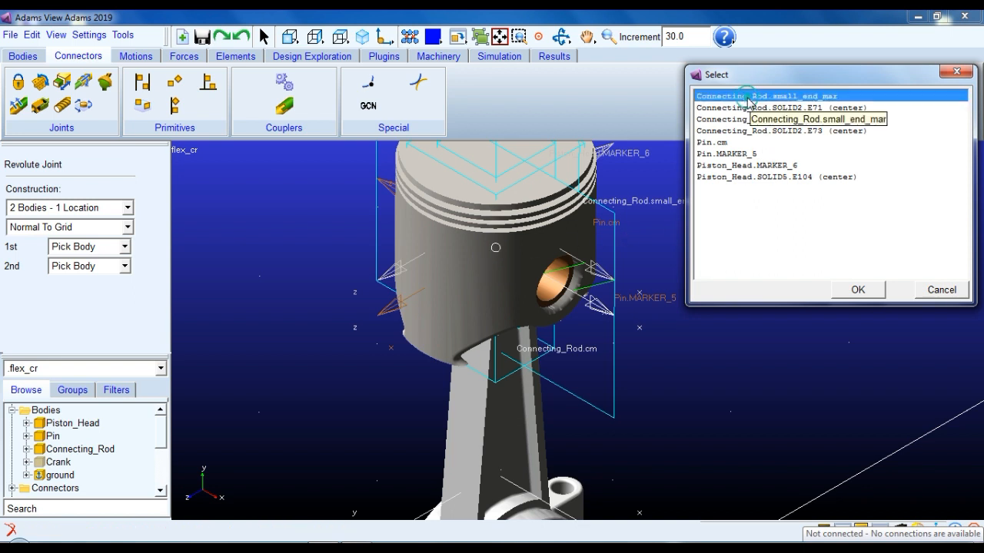
pyautogui.click(855, 292)
# Show the hidden Crank part.
pyautogui.press('z')
pyautogui.moveTo(777, 318); pyautogui.dragTo(752, 346)
pyautogui.press('t')
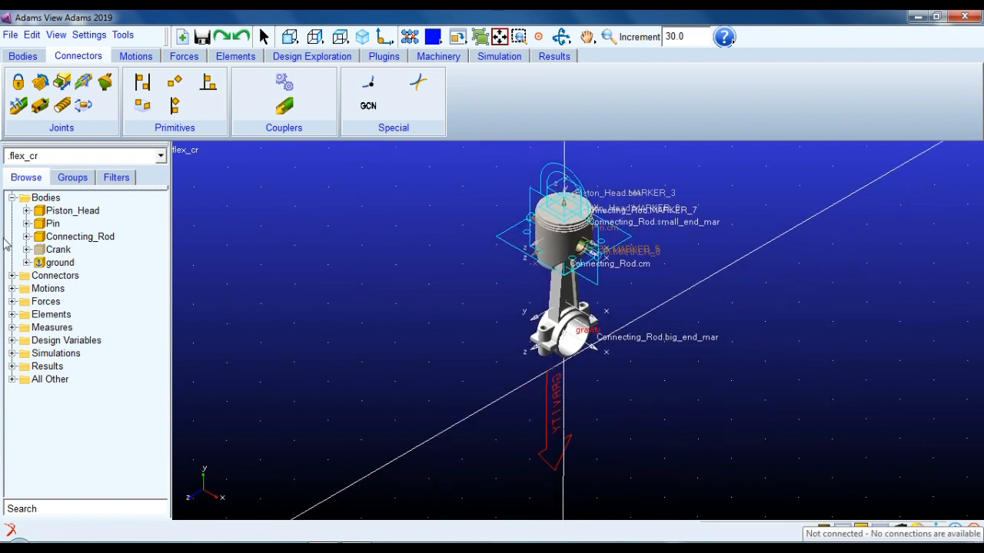
pyautogui.rightClick(40, 250)
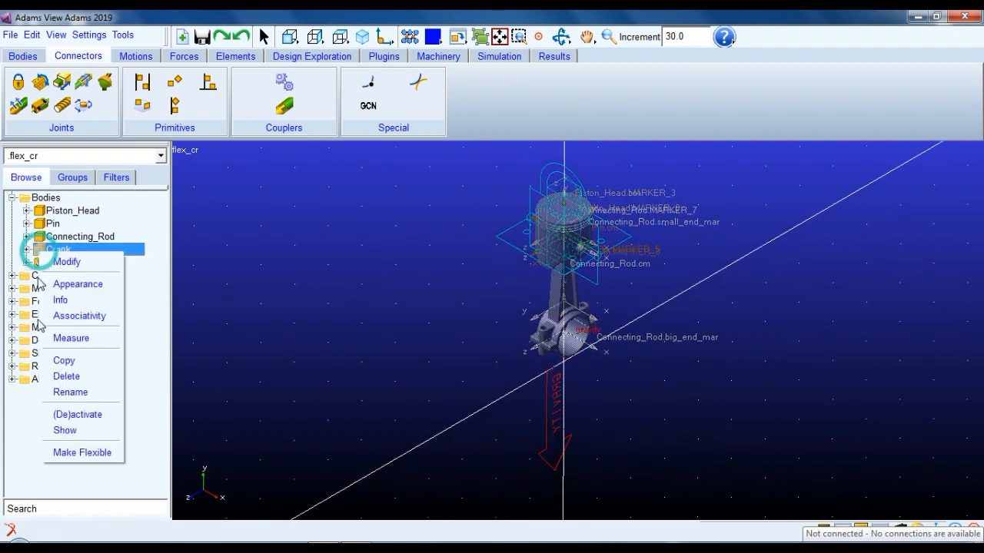
pyautogui.click(61, 431)
# Begin a revolute joint, normal to the grid, with Connecting_Rod as the first body.
pyautogui.press('w')
pyautogui.moveTo(443, 269); pyautogui.dragTo(679, 434)
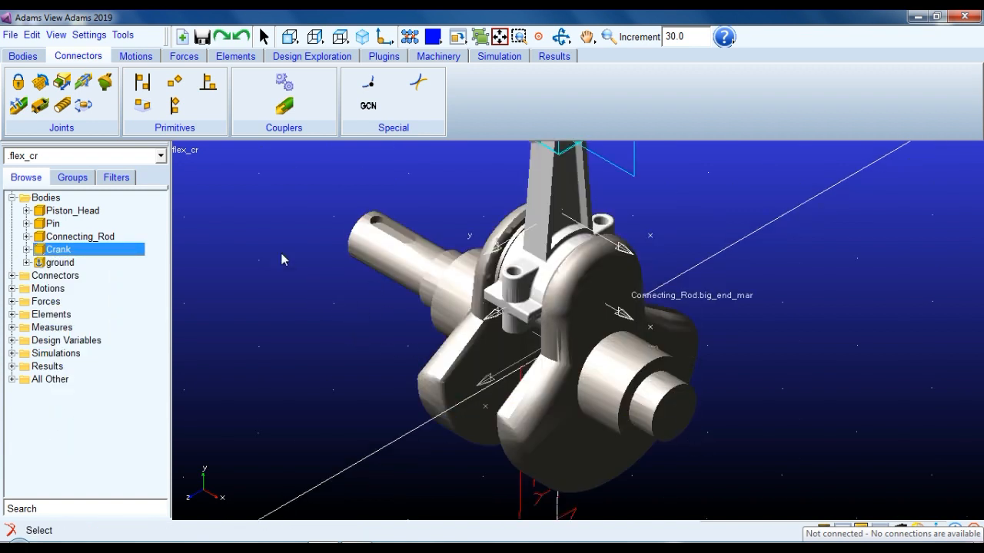
pyautogui.click(40, 82)
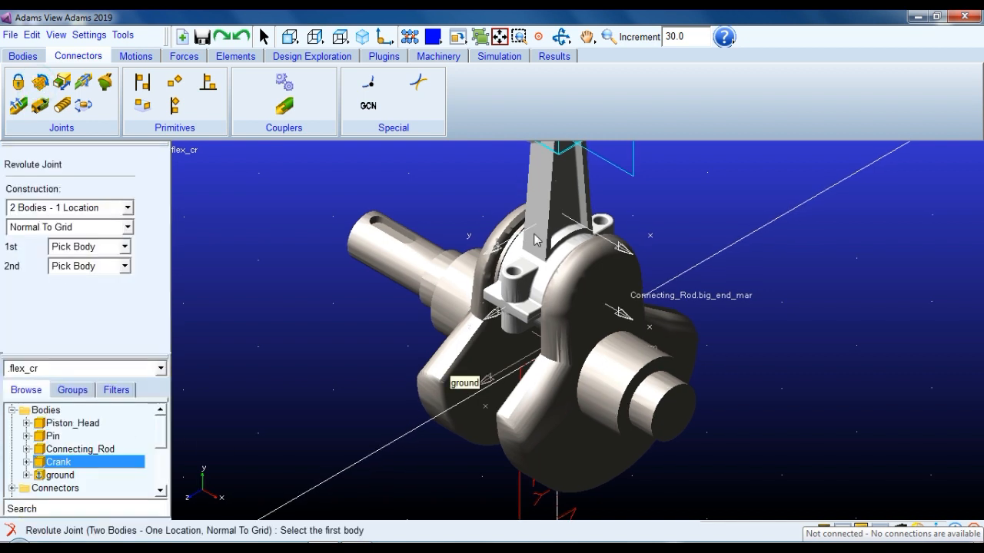
pyautogui.rightClick(557, 181)
pyautogui.click(753, 99)
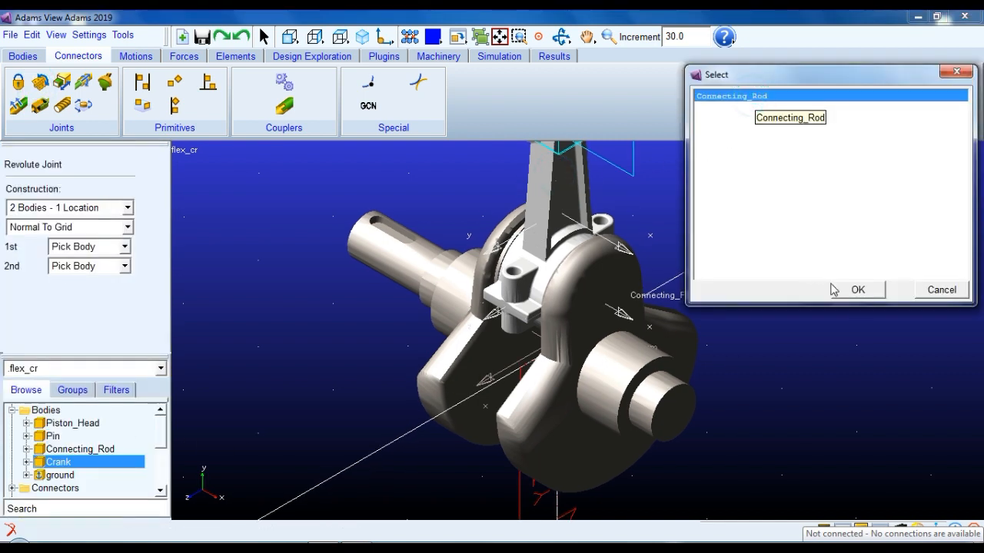
# Create a revolute joint between Connecting_Rod and Crank, normal to grid, located at Connecting_Rod.big_end_mar.
pyautogui.click(853, 289)
pyautogui.click(376, 268)
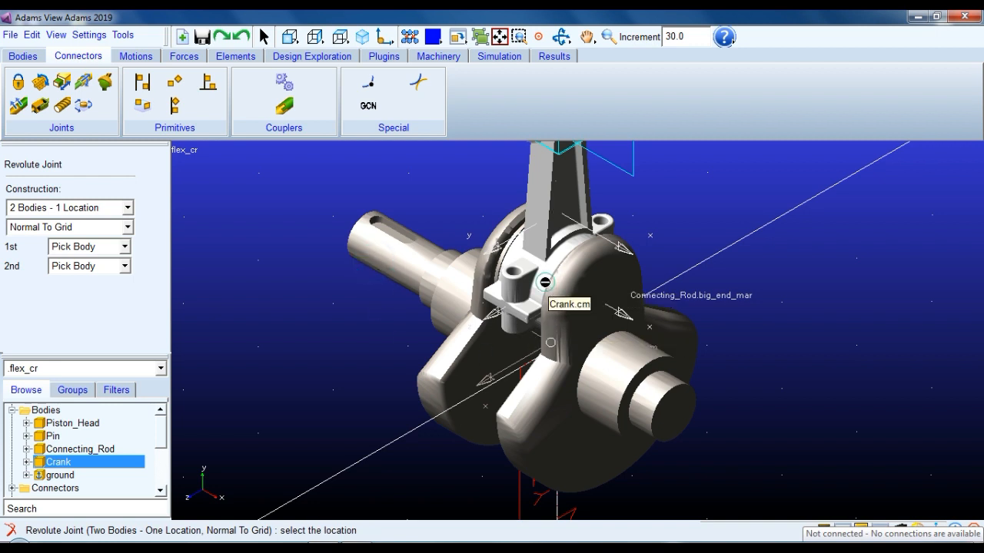
pyautogui.rightClick(546, 283)
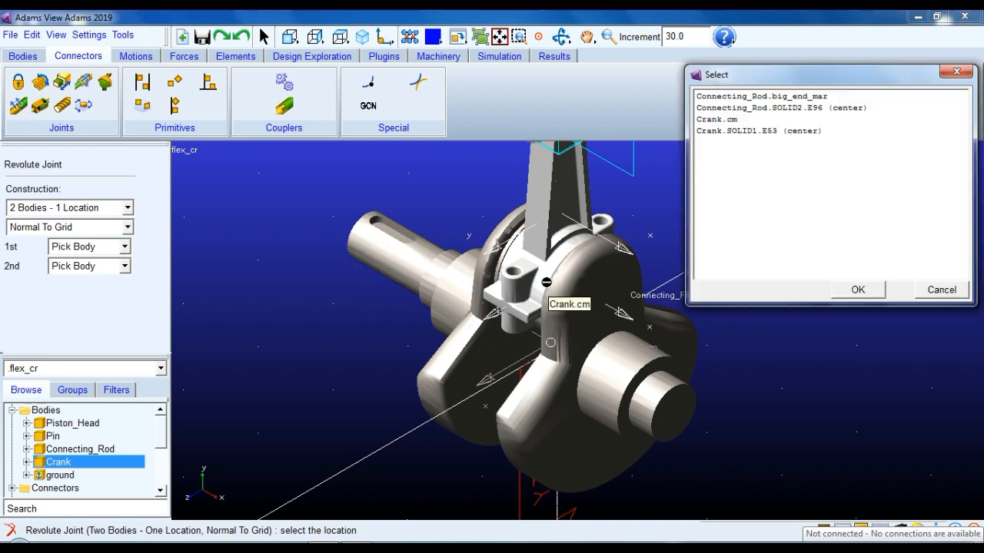
pyautogui.click(788, 100)
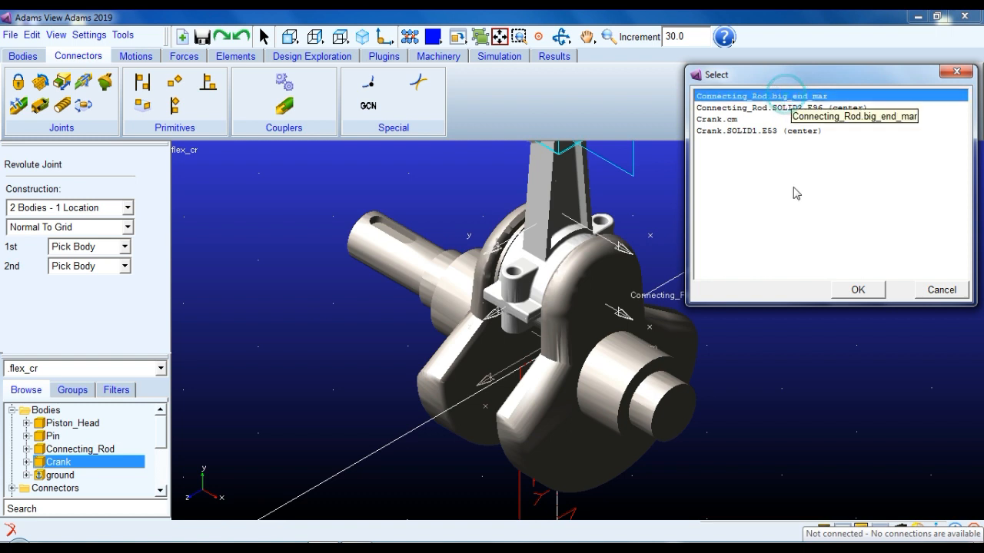
pyautogui.click(848, 291)
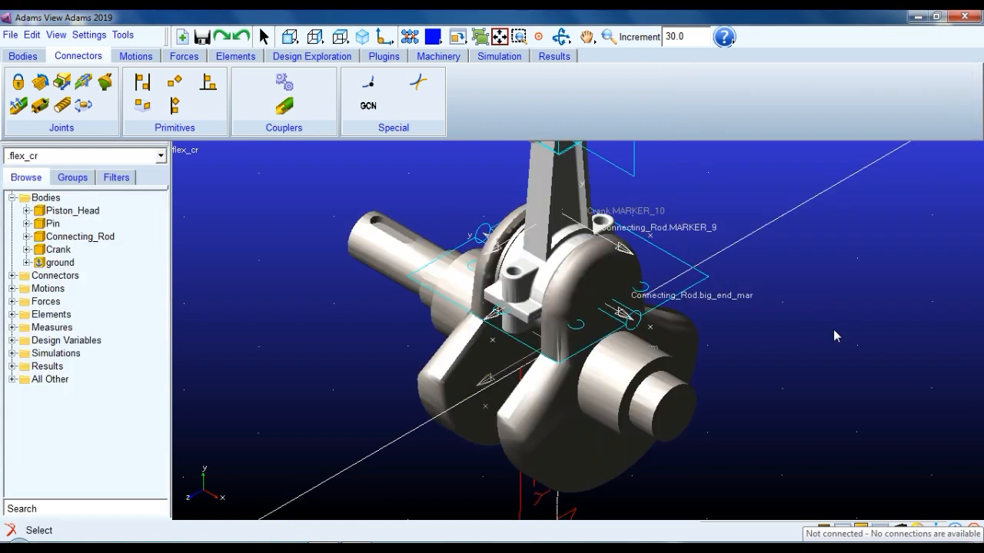
# Create a revolute joint between Crank and ground, normal to grid, at the shaft-end center Crank.SOLID1.E85.
pyautogui.press('z')
pyautogui.moveTo(834, 331); pyautogui.dragTo(834, 405)
pyautogui.press('t')
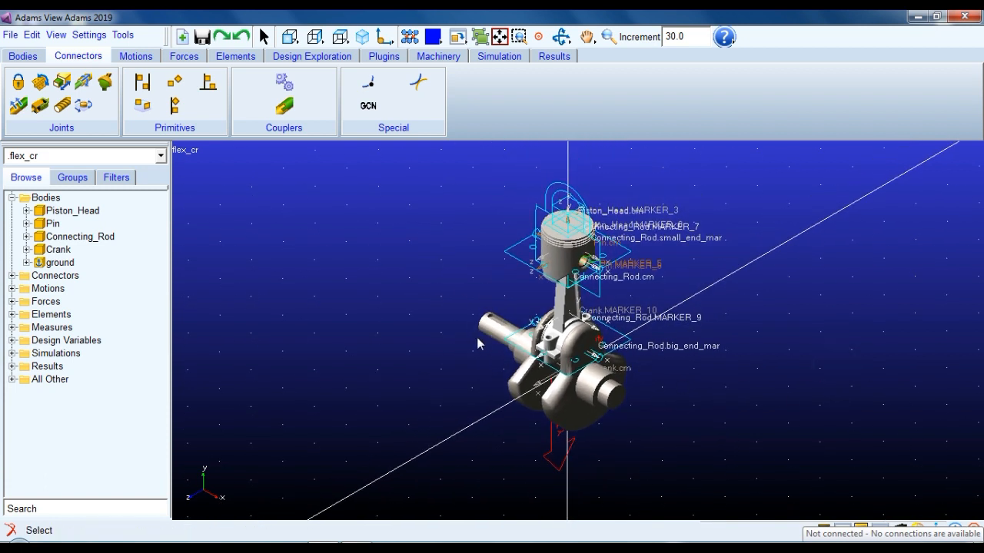
pyautogui.click(19, 86)
pyautogui.rightClick(486, 332)
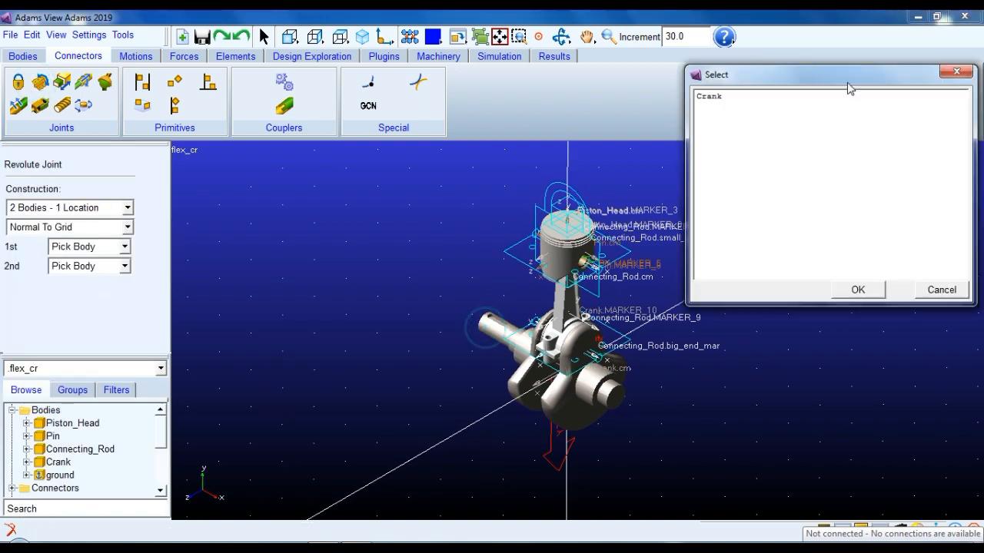
pyautogui.click(726, 96)
pyautogui.click(860, 288)
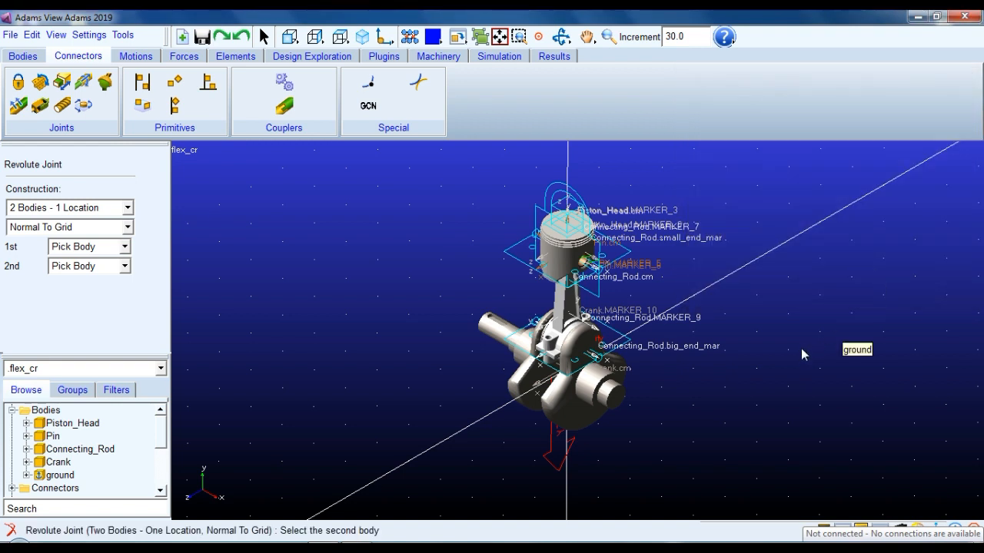
pyautogui.click(802, 355)
pyautogui.press('w')
pyautogui.moveTo(441, 309); pyautogui.dragTo(770, 473)
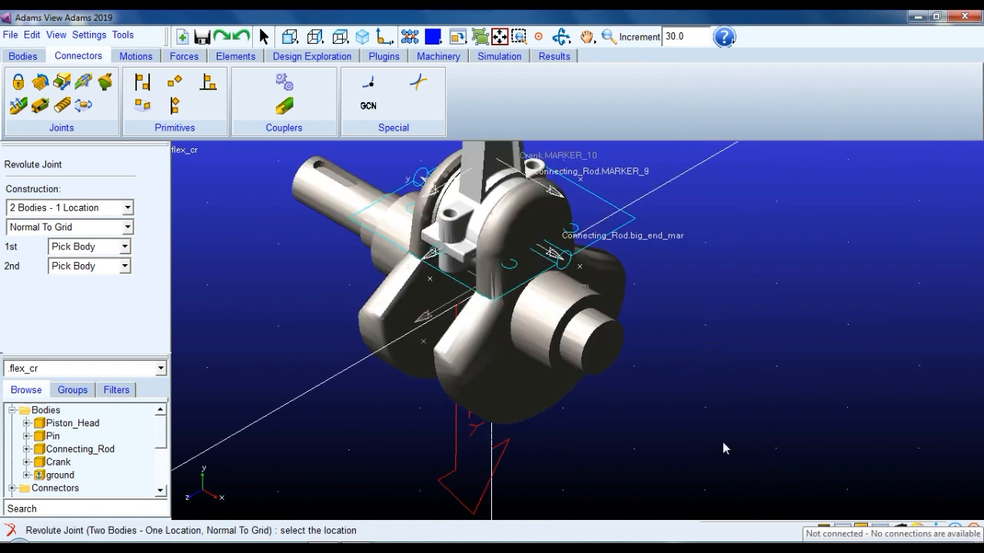
pyautogui.rightClick(593, 340)
pyautogui.click(791, 96)
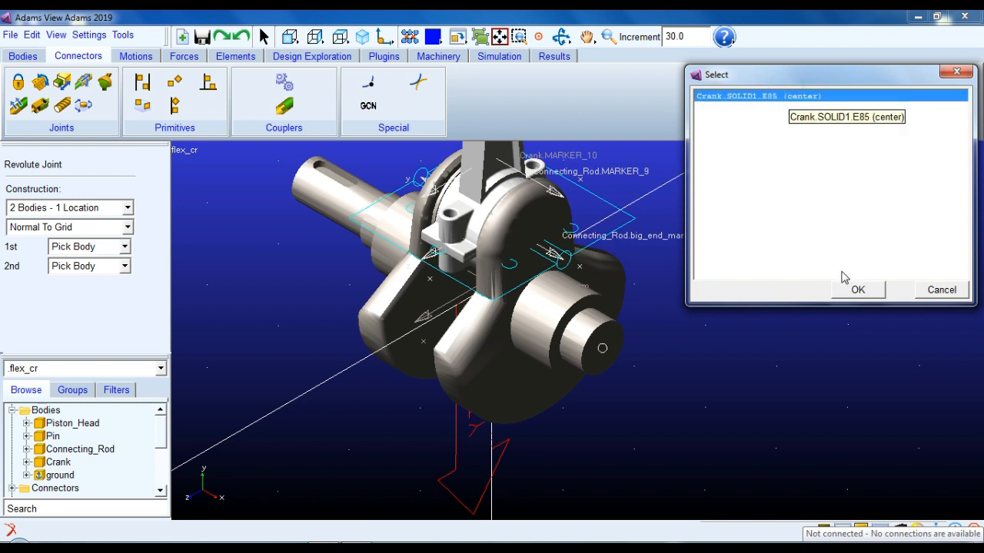
pyautogui.click(848, 298)
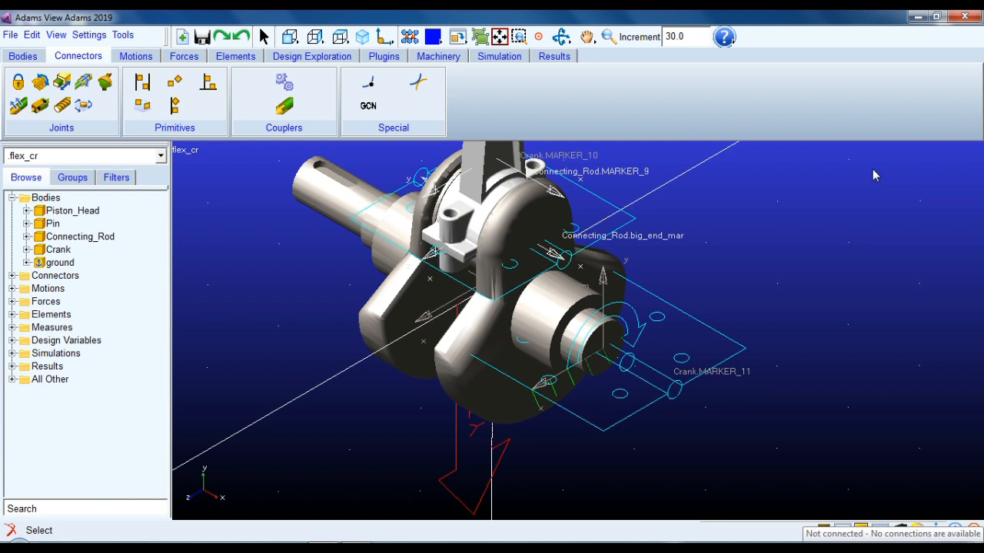
# Apply a rotational joint motion to the revolute joint between the crank and ground.
pyautogui.press('z')
pyautogui.moveTo(872, 226); pyautogui.dragTo(871, 248)
pyautogui.press('t')
pyautogui.moveTo(777, 205); pyautogui.dragTo(817, 272)
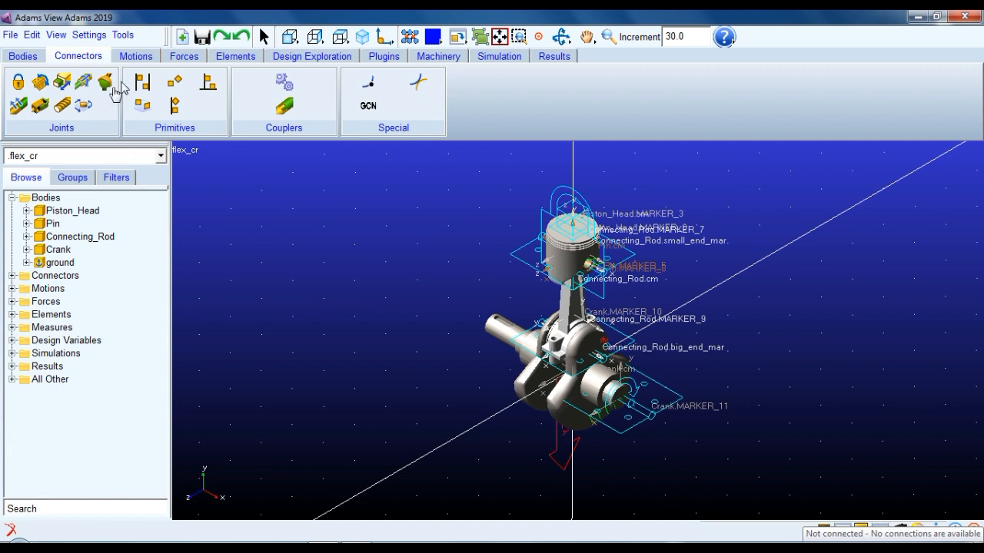
pyautogui.click(136, 56)
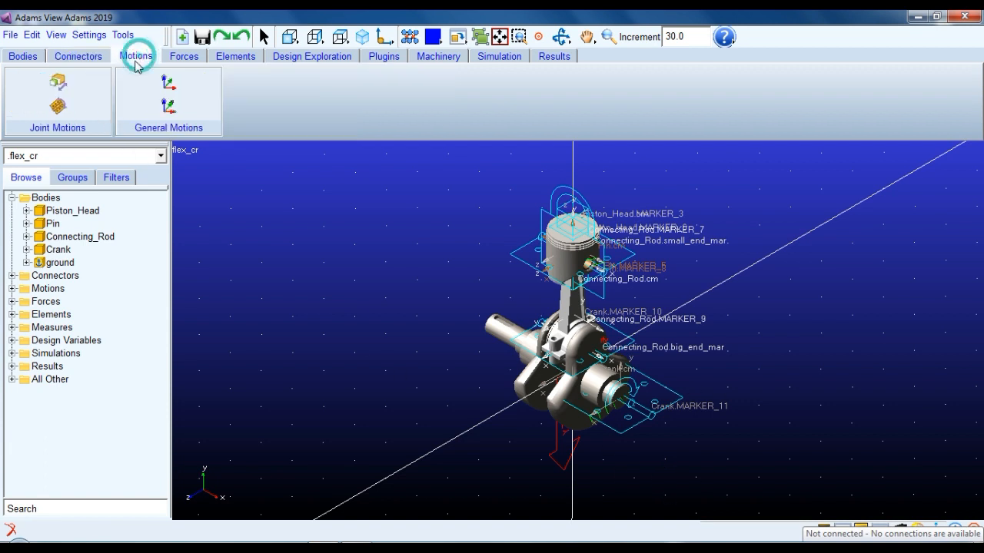
pyautogui.click(58, 106)
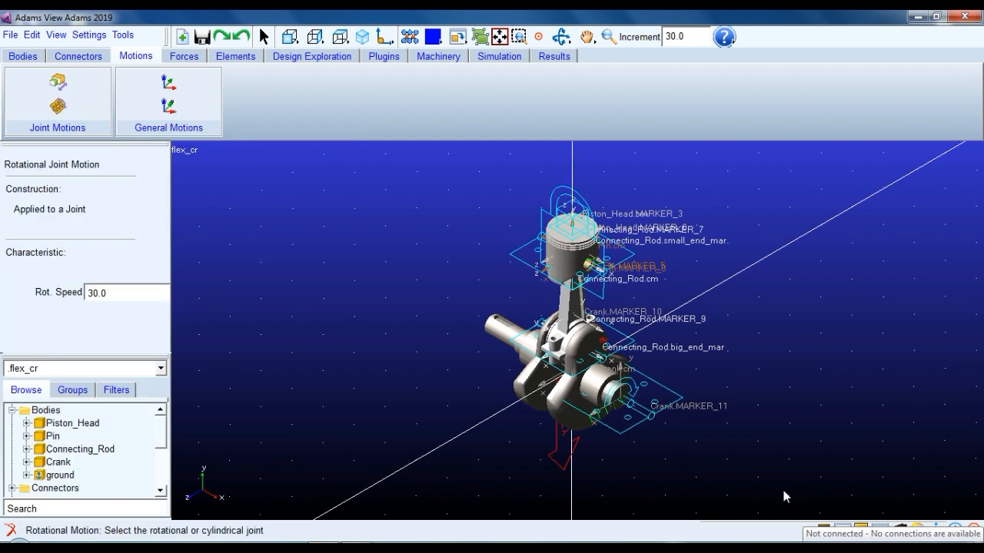
pyautogui.click(647, 421)
pyautogui.click(734, 96)
pyautogui.click(845, 291)
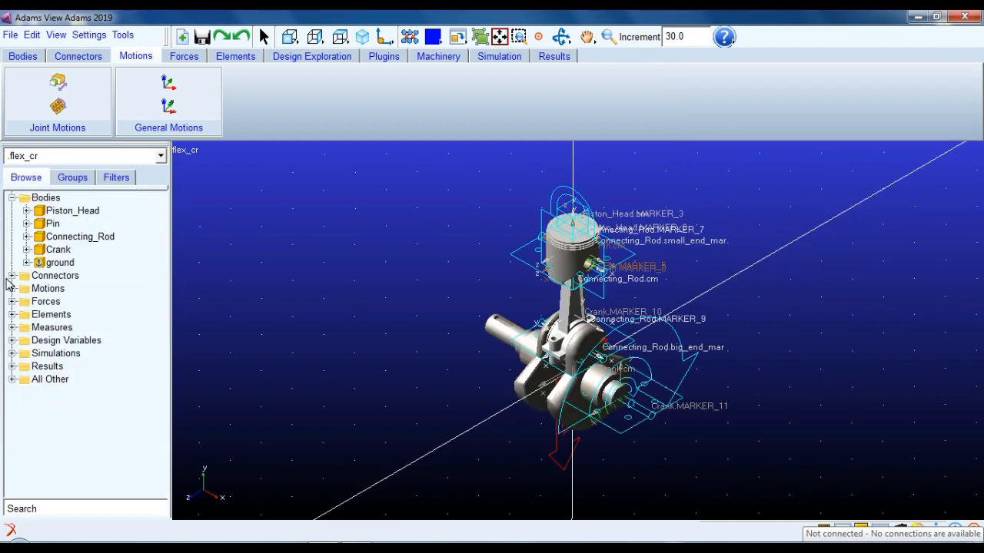
# Change MOTION_1 to the Velocity type and set its time function to 720d.
pyautogui.click(12, 288)
pyautogui.doubleClick(69, 301)
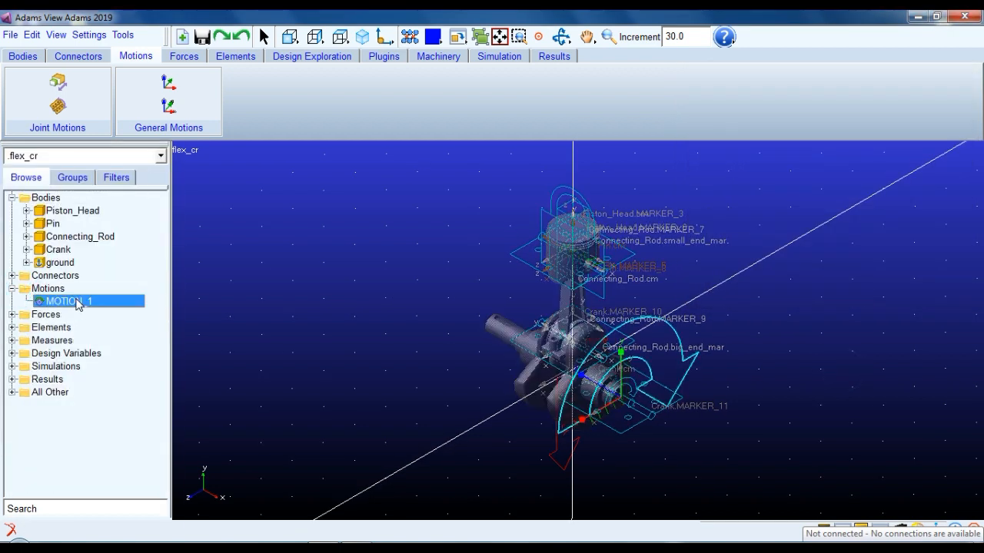
pyautogui.moveTo(680, 276); pyautogui.dragTo(440, 150)
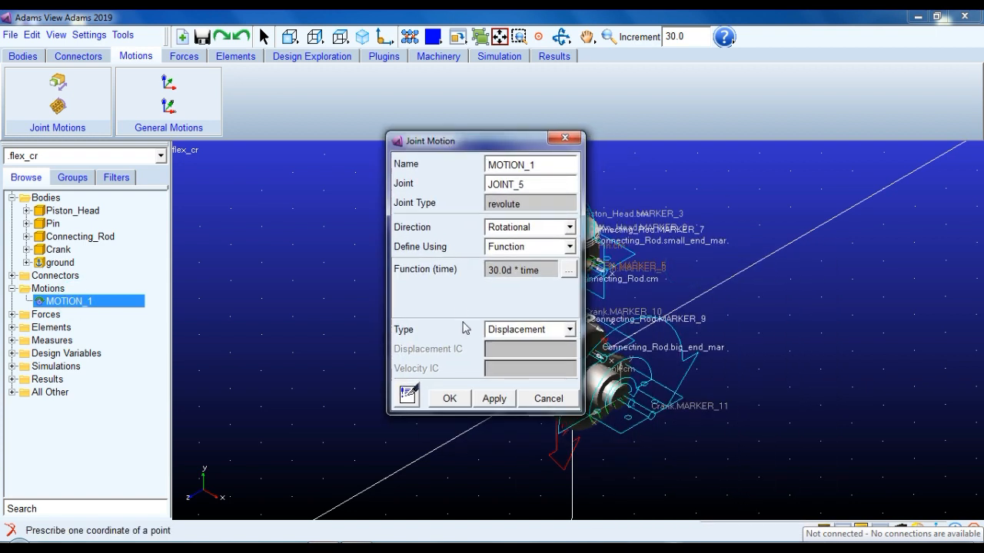
pyautogui.click(504, 331)
pyautogui.click(507, 359)
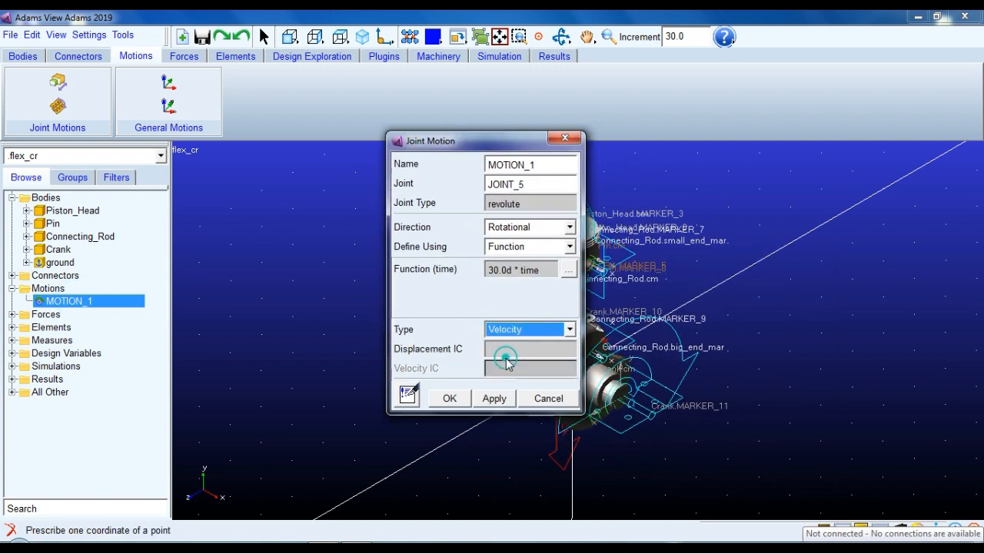
pyautogui.click(569, 270)
pyautogui.moveTo(425, 106); pyautogui.dragTo(347, 90)
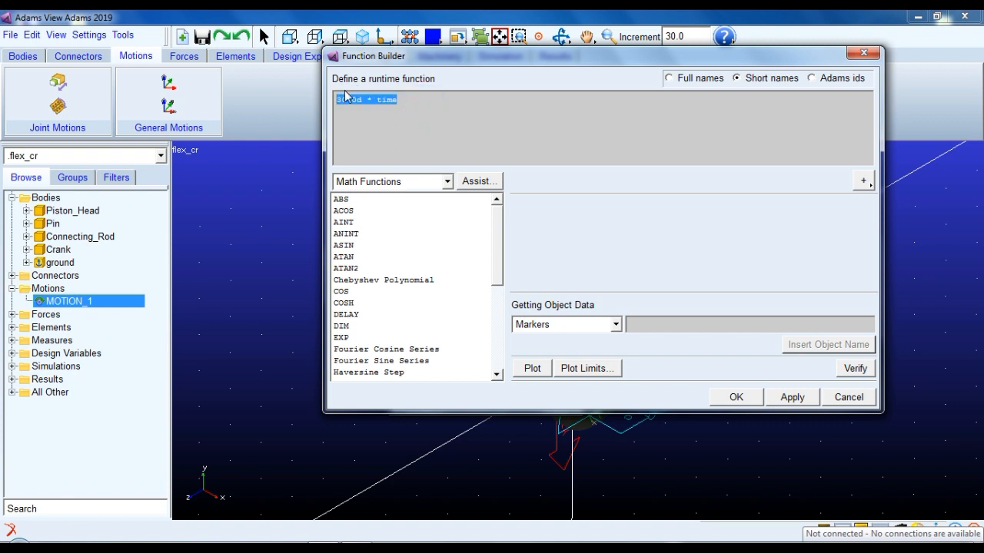
pyautogui.write('720d')
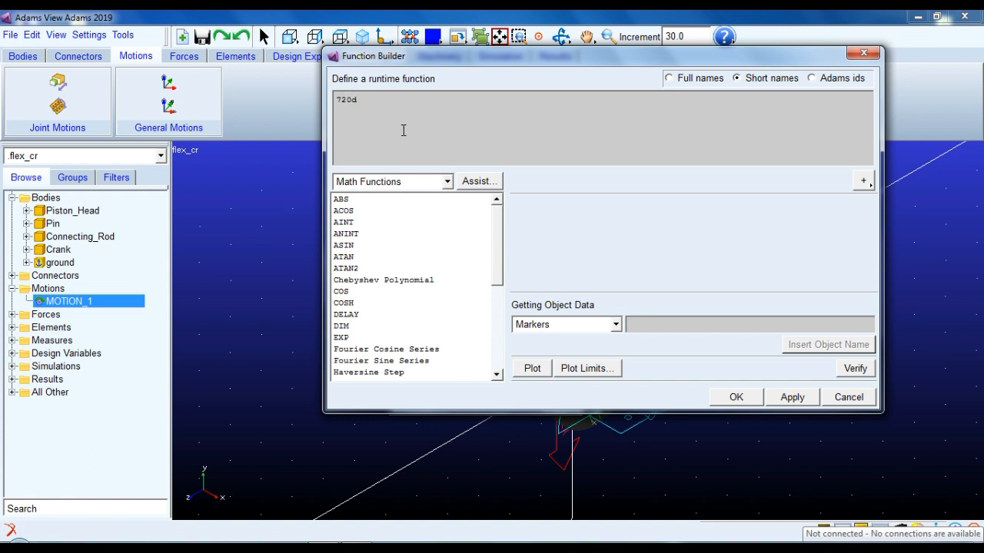
pyautogui.click(737, 397)
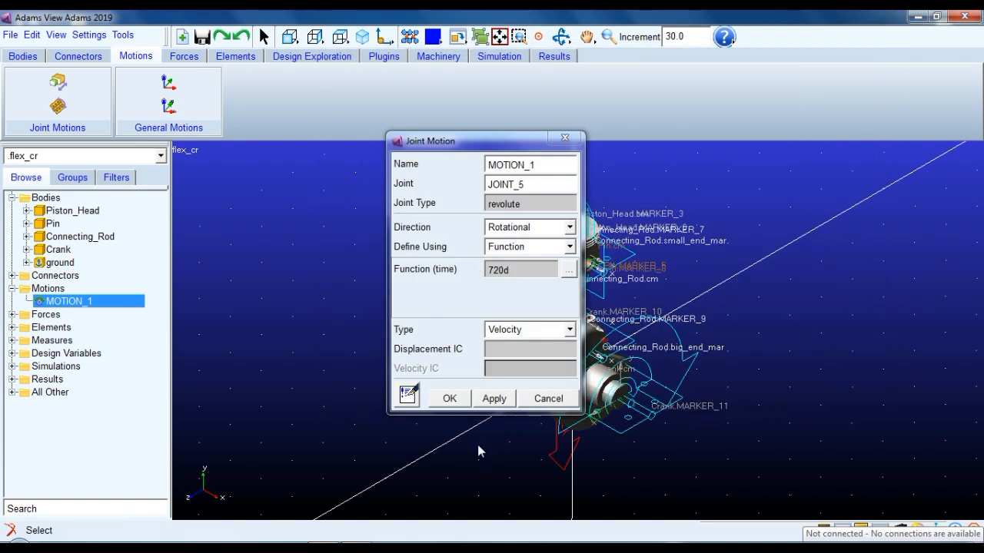
pyautogui.click(439, 400)
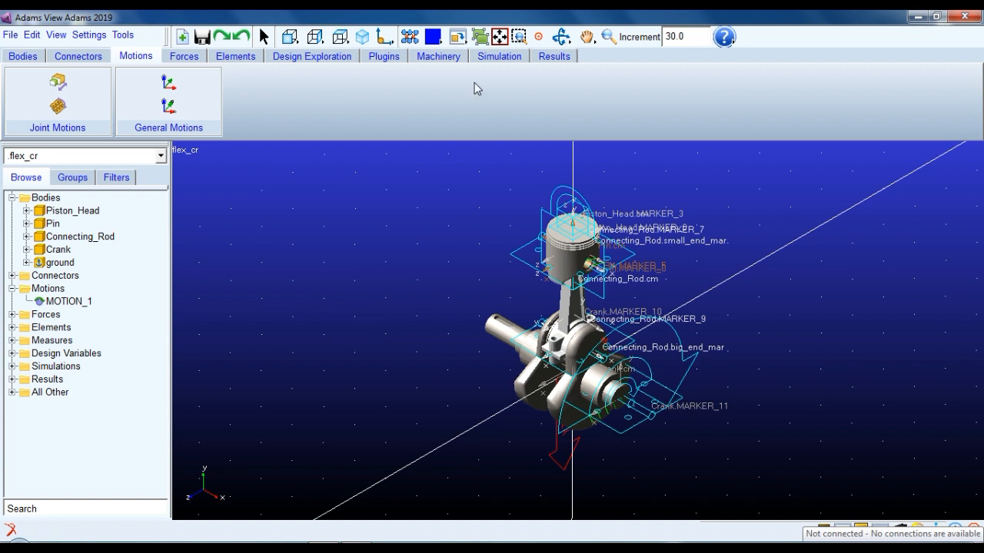
# Run an interactive simulation with an end time of 1 and a step size of 0.01.
pyautogui.click(496, 57)
pyautogui.click(163, 82)
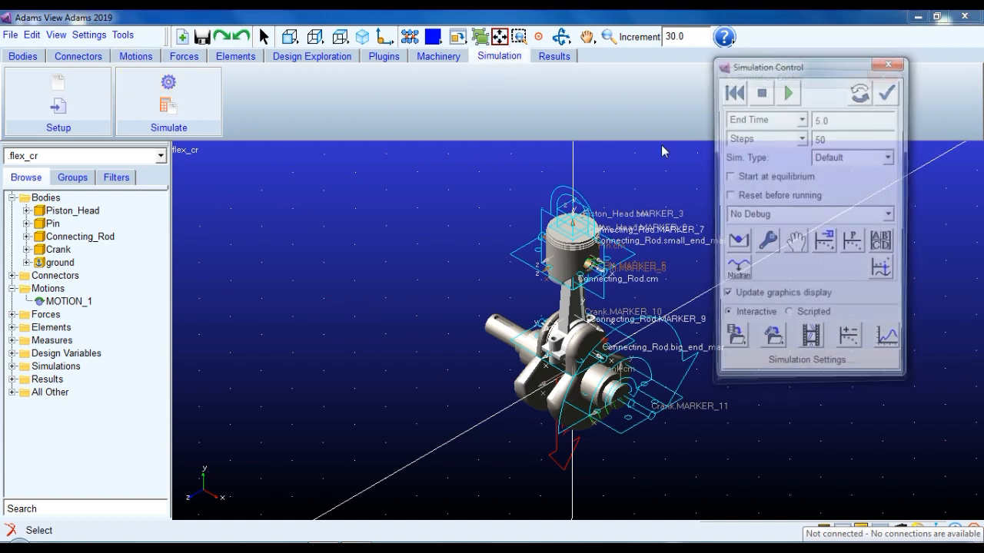
pyautogui.doubleClick(831, 119)
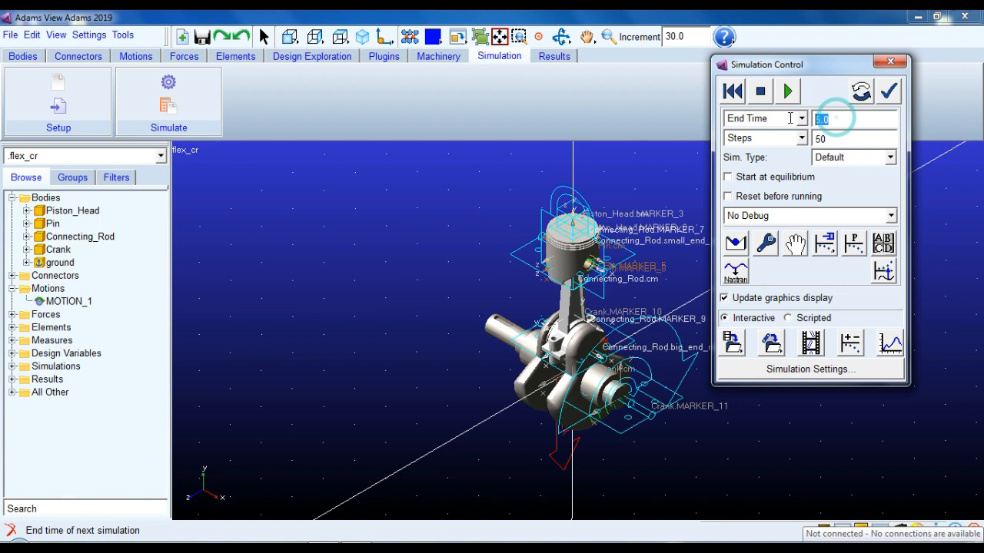
pyautogui.write('1')
pyautogui.click(764, 138)
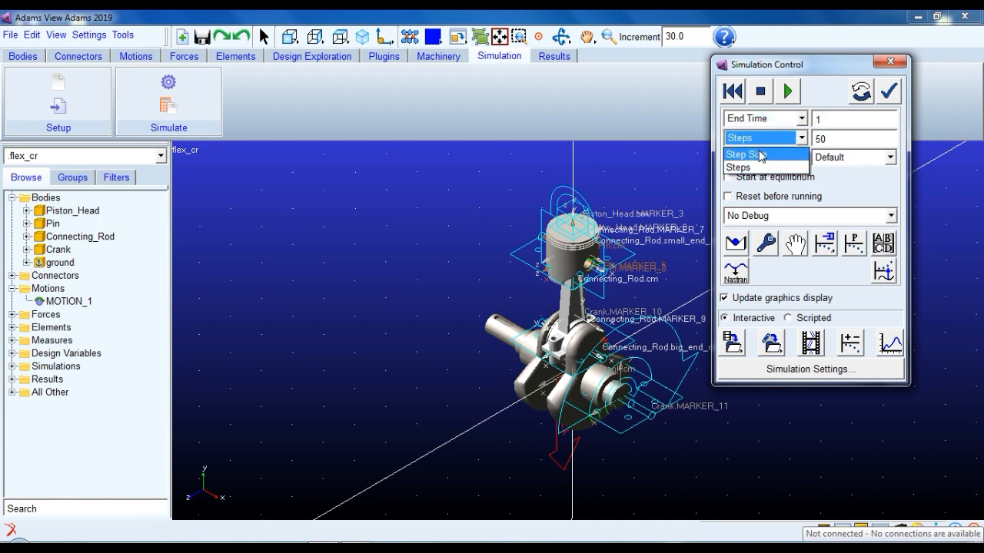
pyautogui.click(749, 150)
pyautogui.click(825, 138)
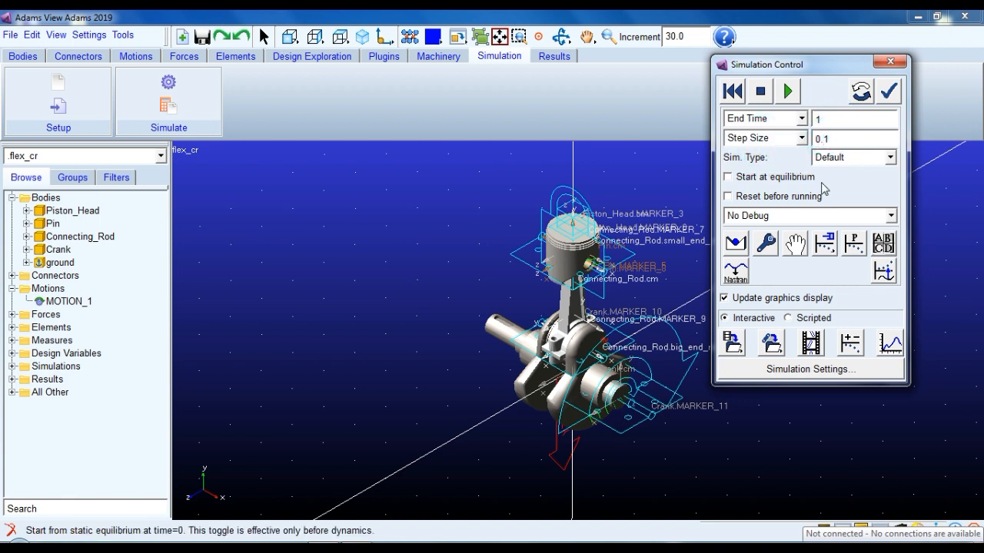
pyautogui.write('0')
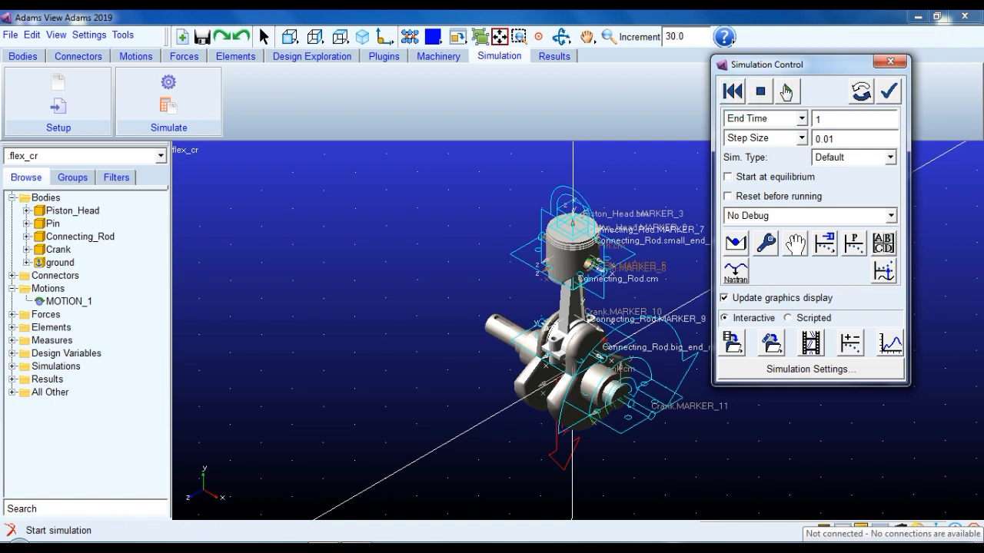
pyautogui.click(788, 92)
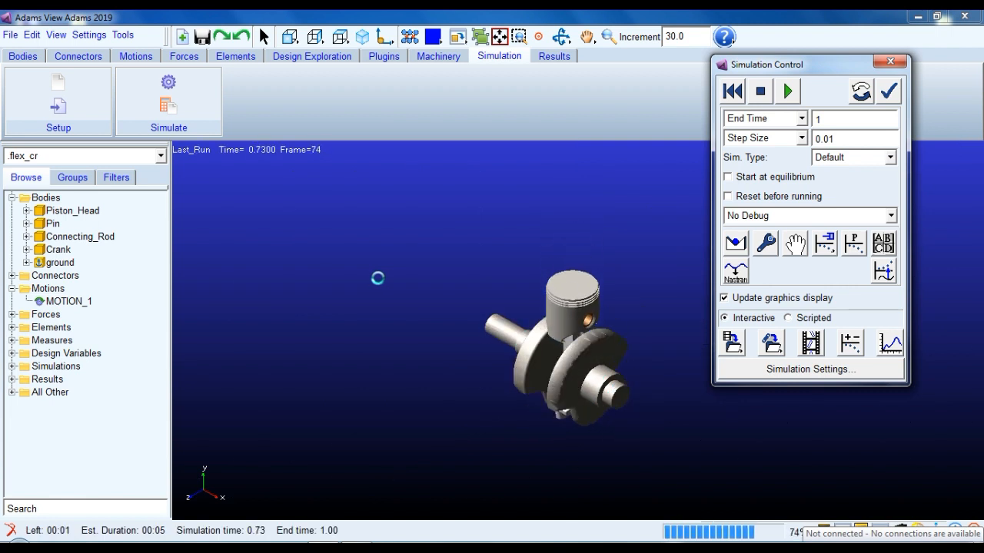
# Reset the model to its initial configuration and close the simulation controls.
pyautogui.click(732, 91)
pyautogui.click(890, 61)
pyautogui.click(867, 312)
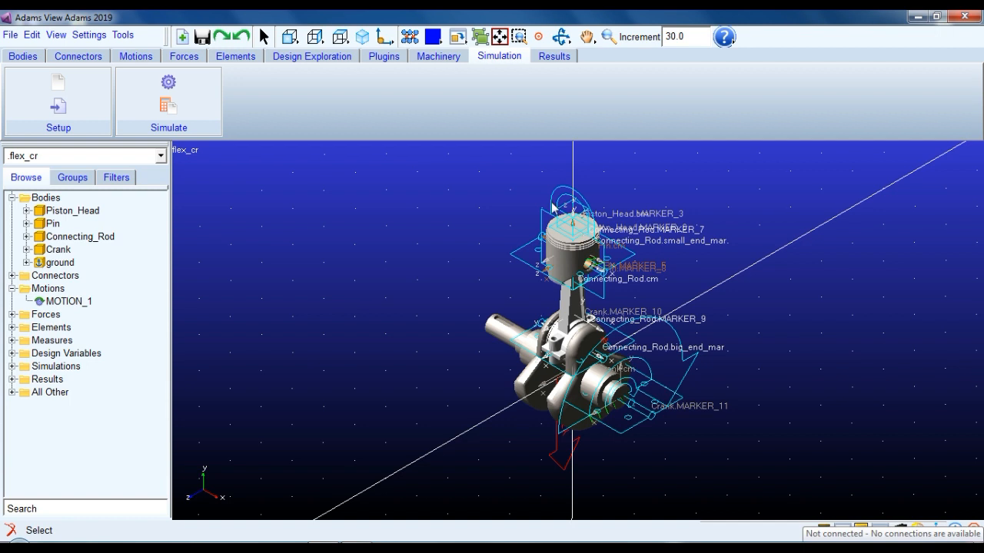
# Set the visibility of all model icons to On and their size to 10, saved as default.
pyautogui.click(89, 36)
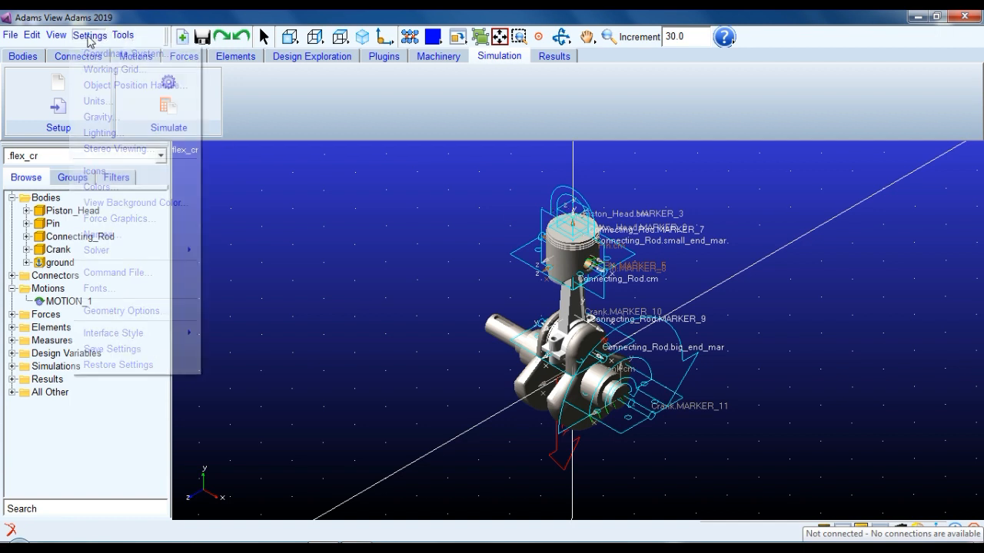
pyautogui.click(108, 177)
pyautogui.click(844, 252)
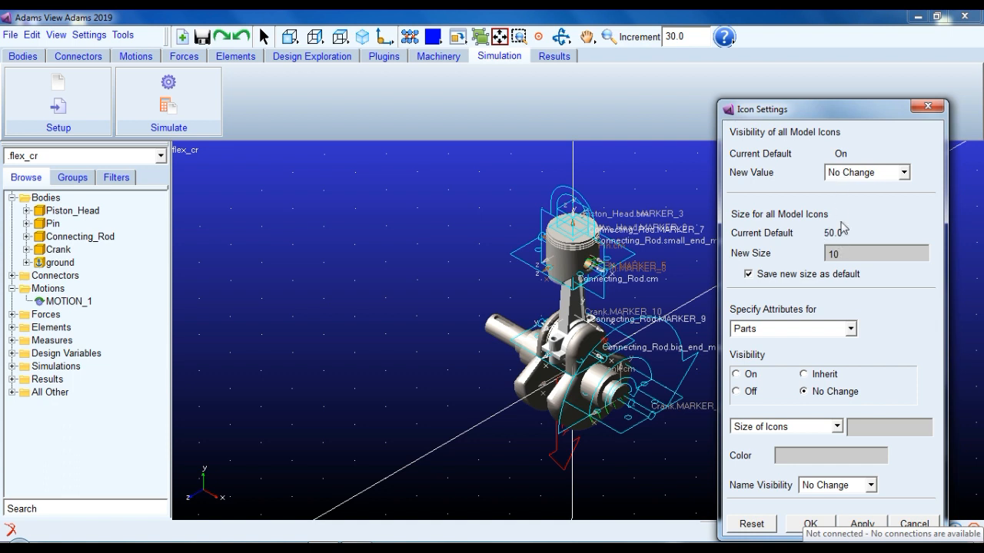
pyautogui.click(876, 176)
pyautogui.click(859, 192)
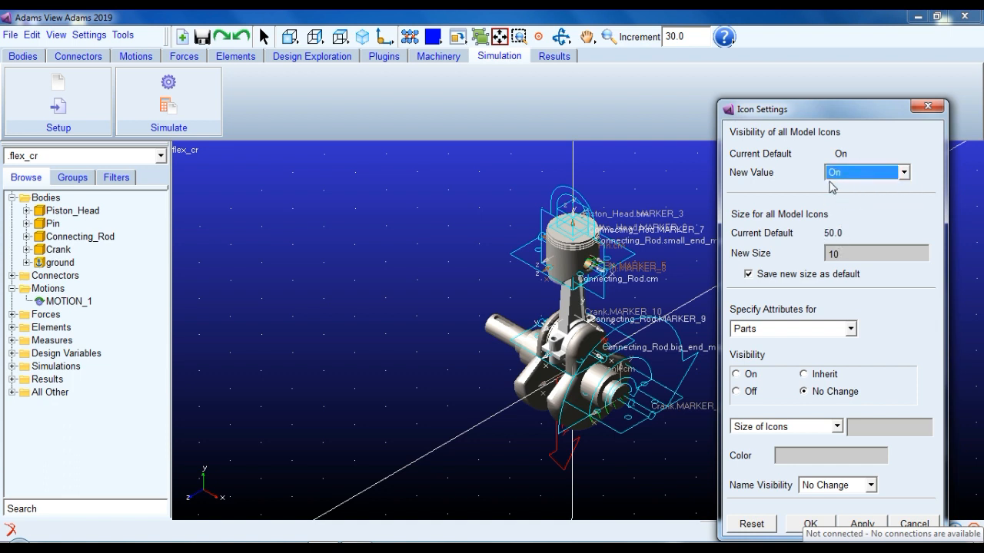
pyautogui.moveTo(803, 111); pyautogui.dragTo(804, 52)
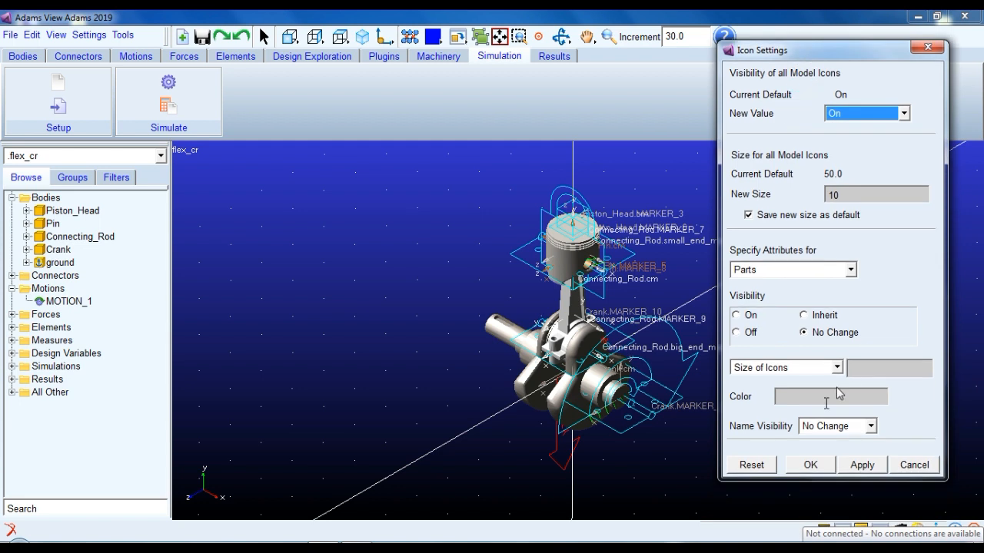
pyautogui.click(810, 465)
# Examine the resized joint and marker icons around the piston and at the crank's shaft end.
pyautogui.press('w')
pyautogui.moveTo(519, 197); pyautogui.dragTo(671, 320)
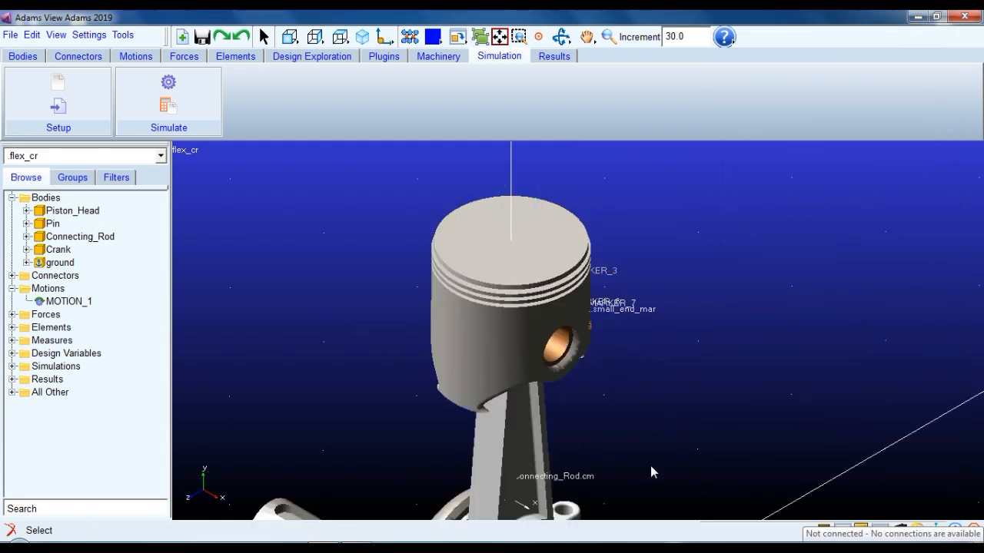
pyautogui.press('t')
pyautogui.moveTo(657, 377); pyautogui.dragTo(694, 423)
pyautogui.rightClick(694, 424)
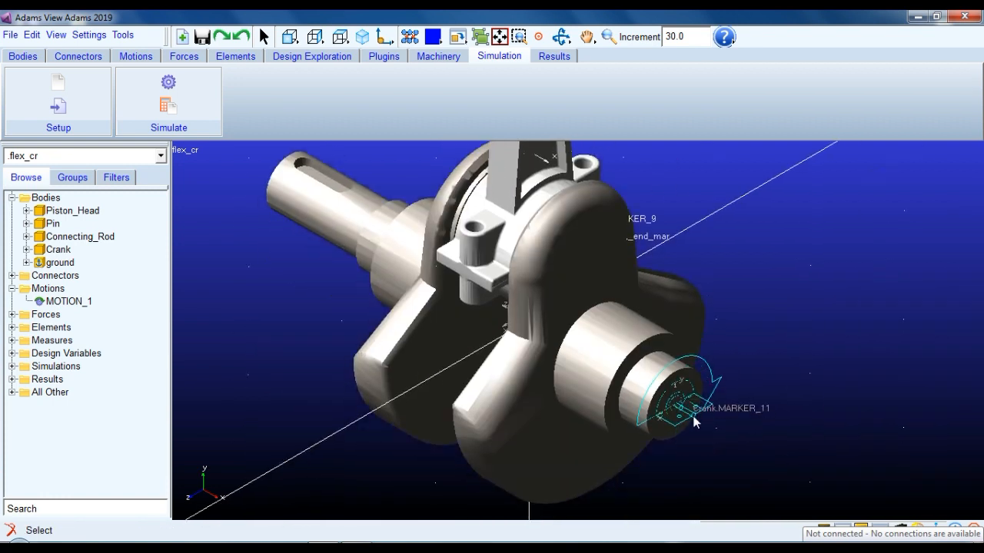
pyautogui.press('t')
pyautogui.moveTo(686, 293); pyautogui.dragTo(735, 494)
pyautogui.press('z')
pyautogui.moveTo(709, 394); pyautogui.dragTo(705, 481)
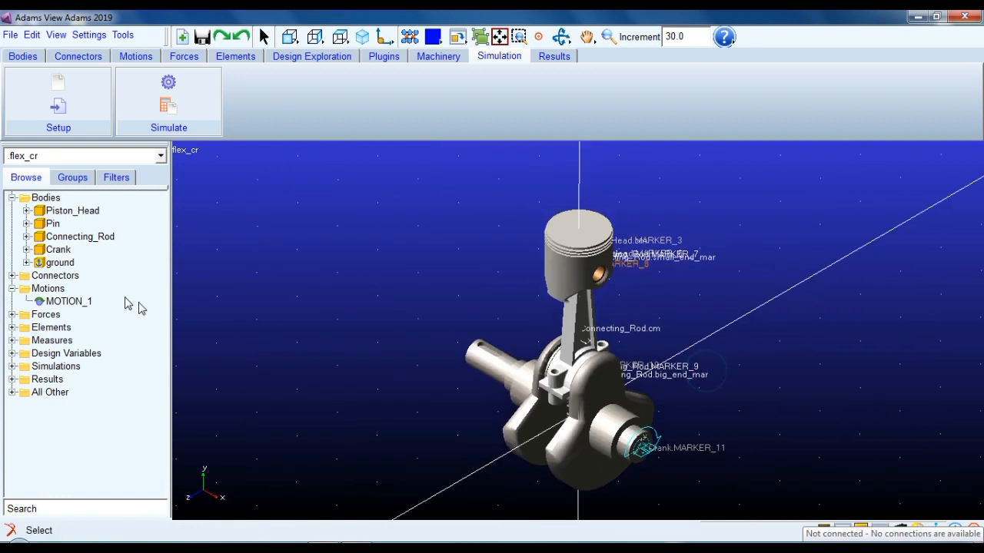
# Turn off name visibility for the Piston_Head, Pin, Connecting_Rod and Crank bodies.
pyautogui.click(56, 211)
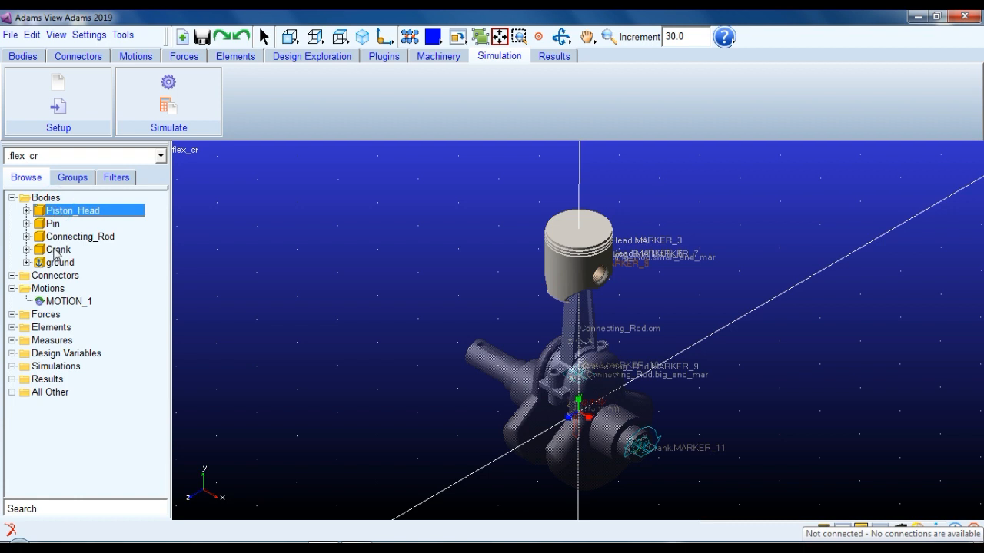
pyautogui.keyDown('shift'); pyautogui.click(54, 251); pyautogui.keyUp('shift')
pyautogui.rightClick(55, 254)
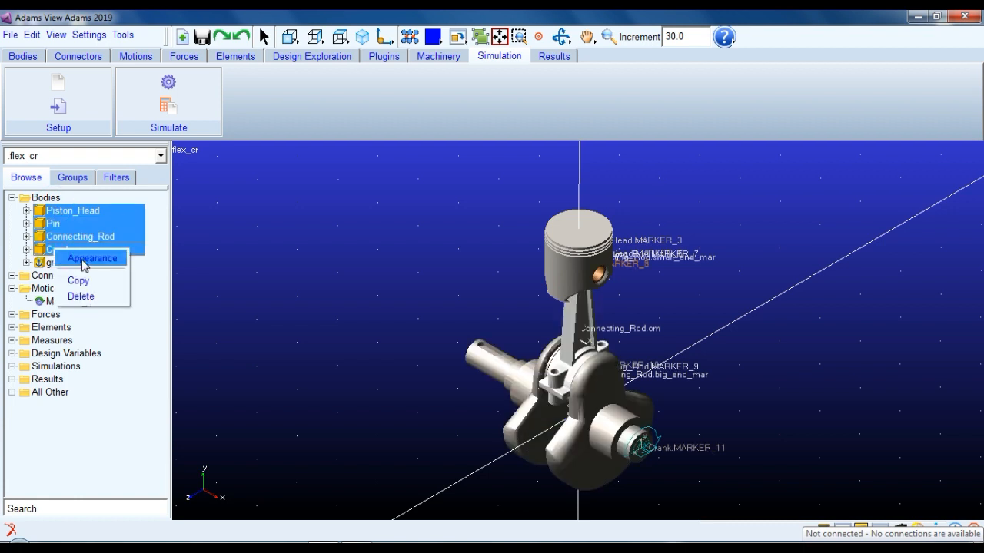
pyautogui.click(85, 261)
pyautogui.click(658, 221)
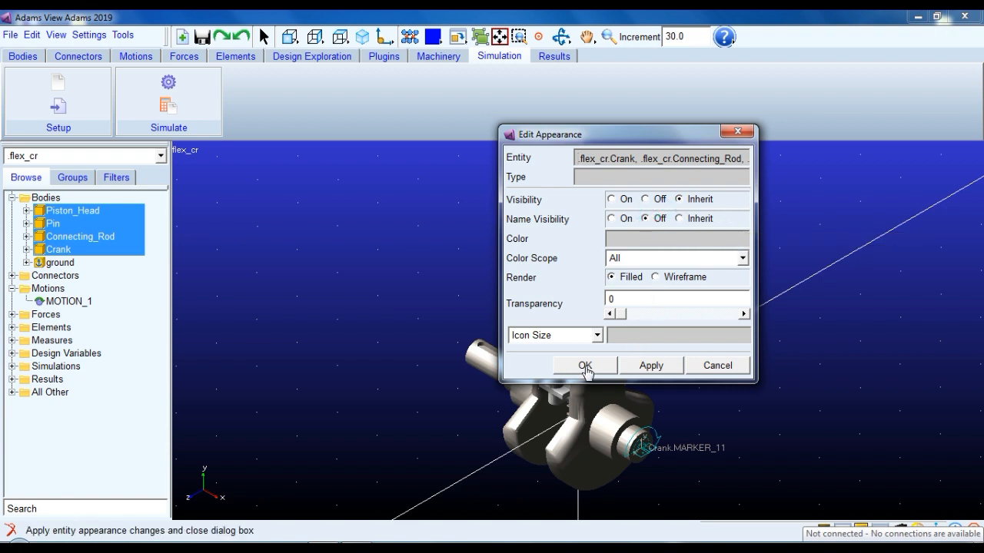
pyautogui.click(585, 366)
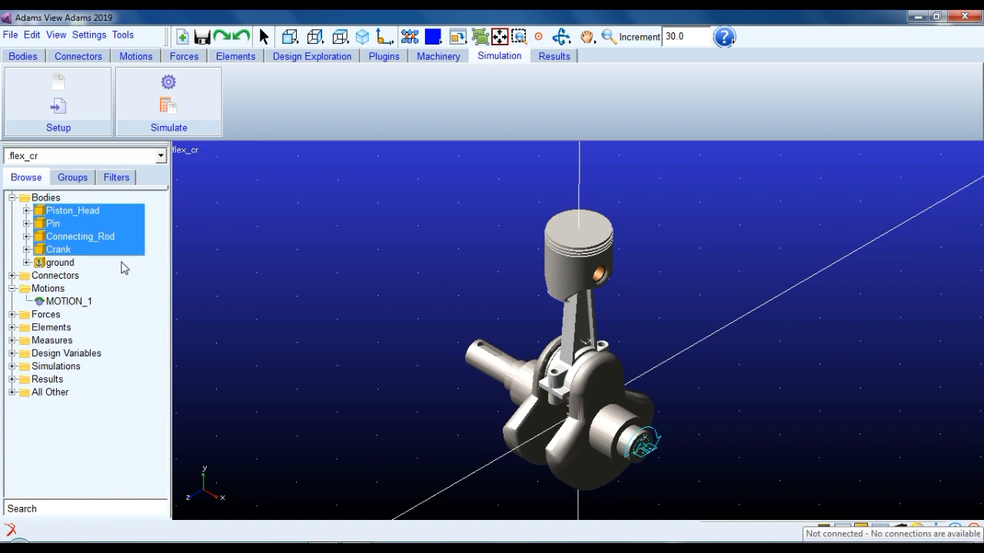
# Examine the connecting rod up close and identify which portions its two solids, SOLID3 and SOLID2, represent.
pyautogui.press('r')
pyautogui.moveTo(484, 343); pyautogui.dragTo(578, 304)
pyautogui.press('w')
pyautogui.moveTo(575, 147)
pyautogui.mouseDown()
pyautogui.moveTo(691, 406)
pyautogui.moveTo(690, 384)
pyautogui.mouseUp()
pyautogui.press('t')
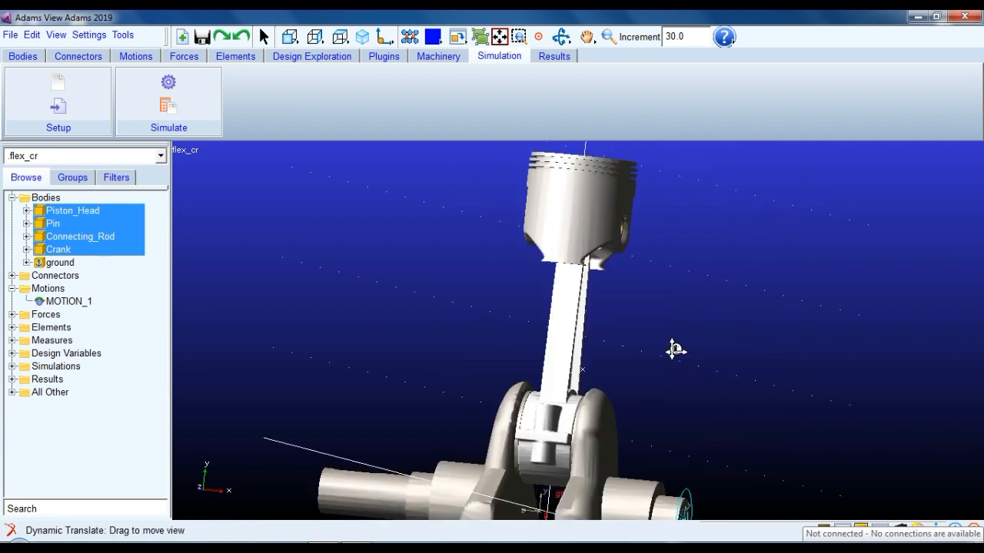
pyautogui.moveTo(674, 347); pyautogui.dragTo(680, 303)
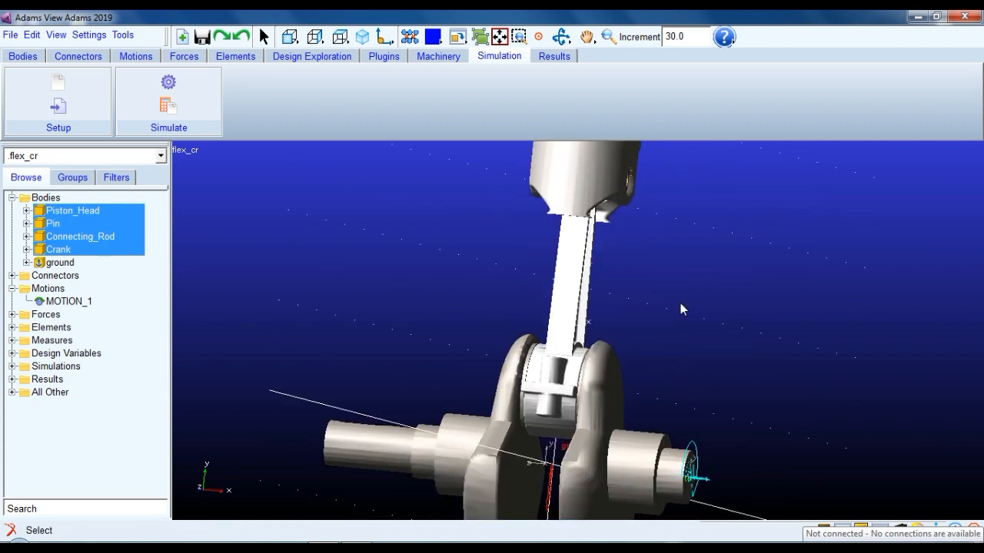
pyautogui.click(34, 237)
pyautogui.click(27, 237)
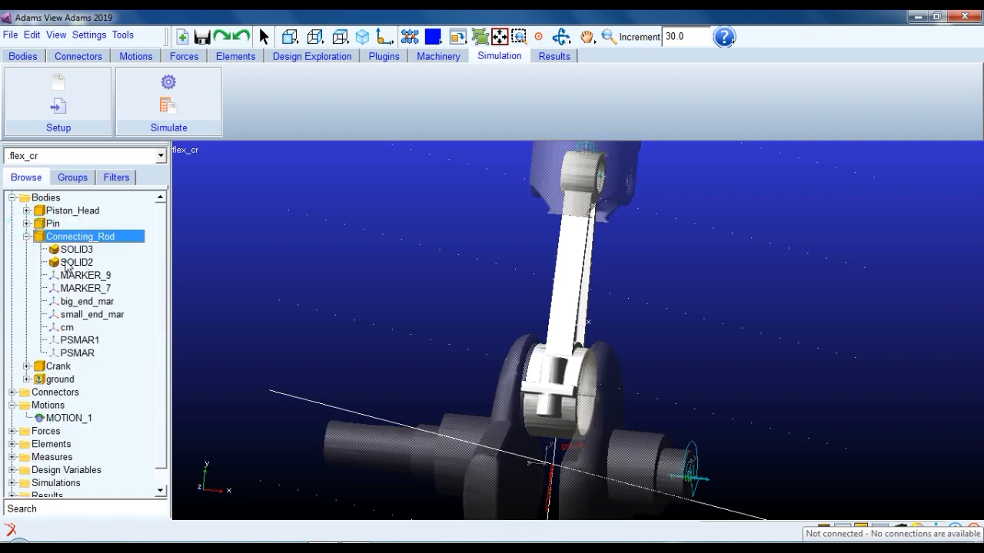
pyautogui.click(69, 249)
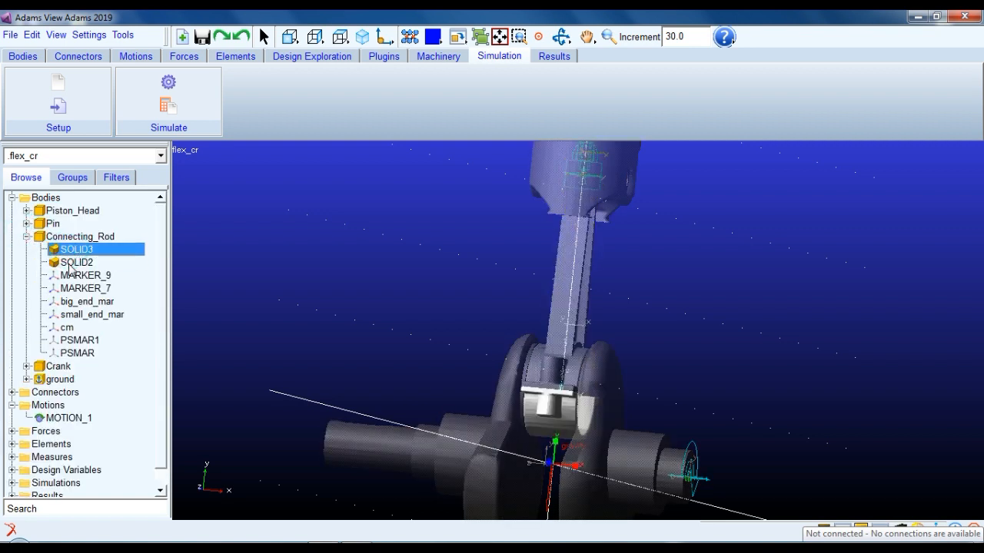
pyautogui.click(73, 262)
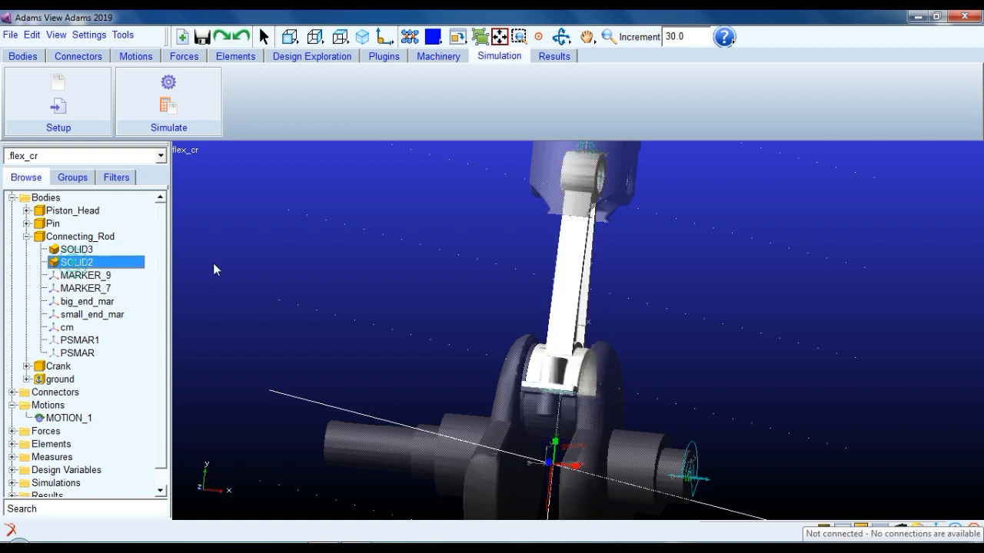
pyautogui.click(364, 260)
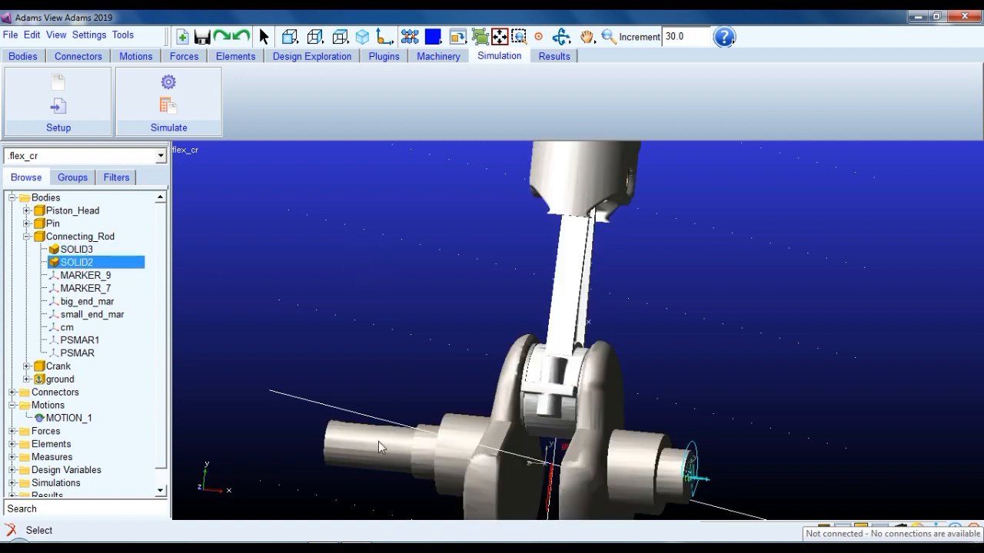
# Unite the connecting rod's SOLID3 and SOLID2 into one solid with Boolean Unite, and check the merged geometry.
pyautogui.click(11, 59)
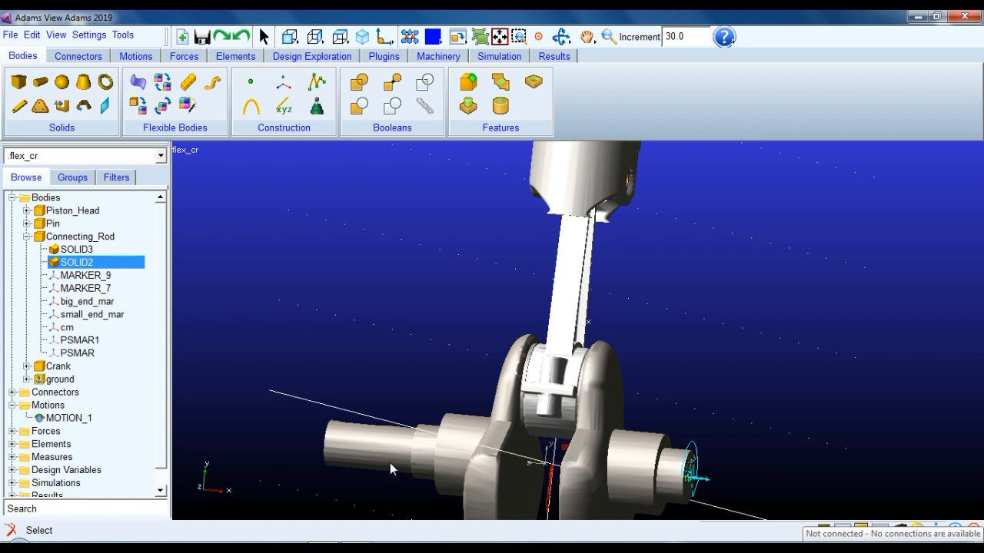
pyautogui.click(362, 84)
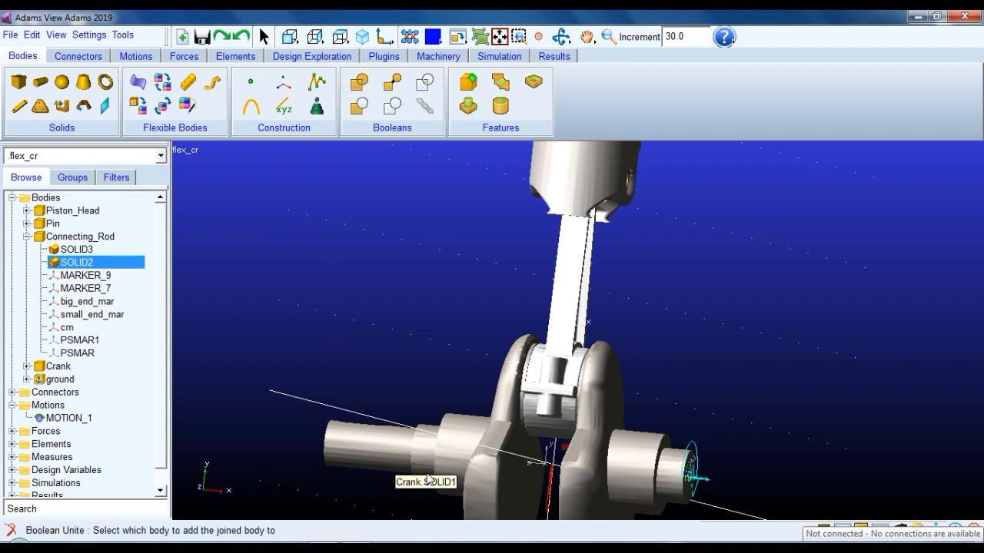
pyautogui.rightClick(537, 415)
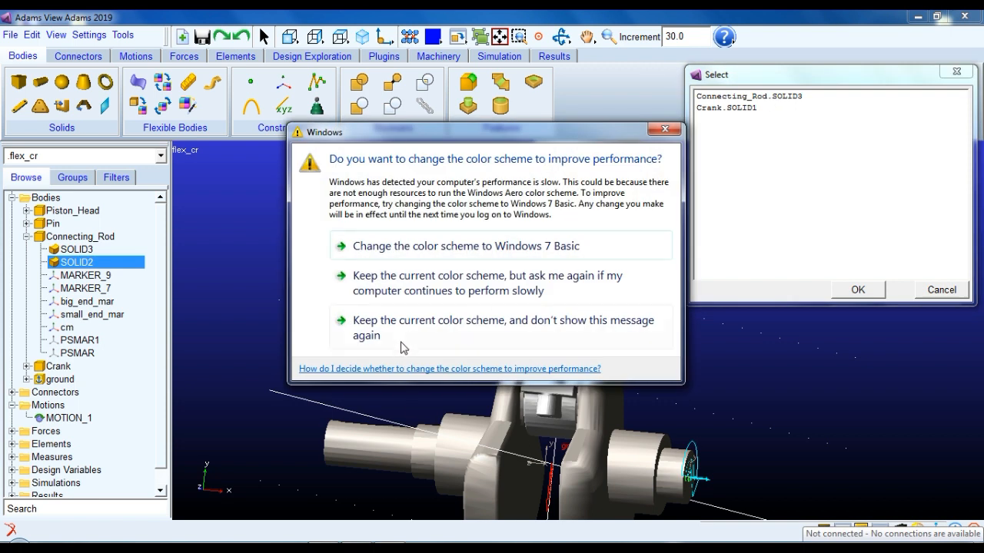
pyautogui.click(402, 324)
pyautogui.click(802, 98)
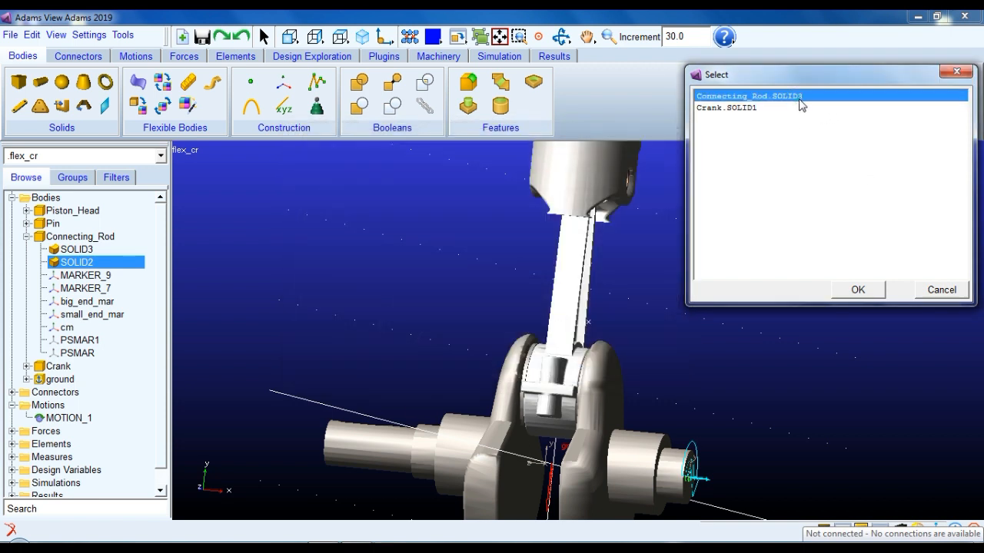
pyautogui.click(869, 289)
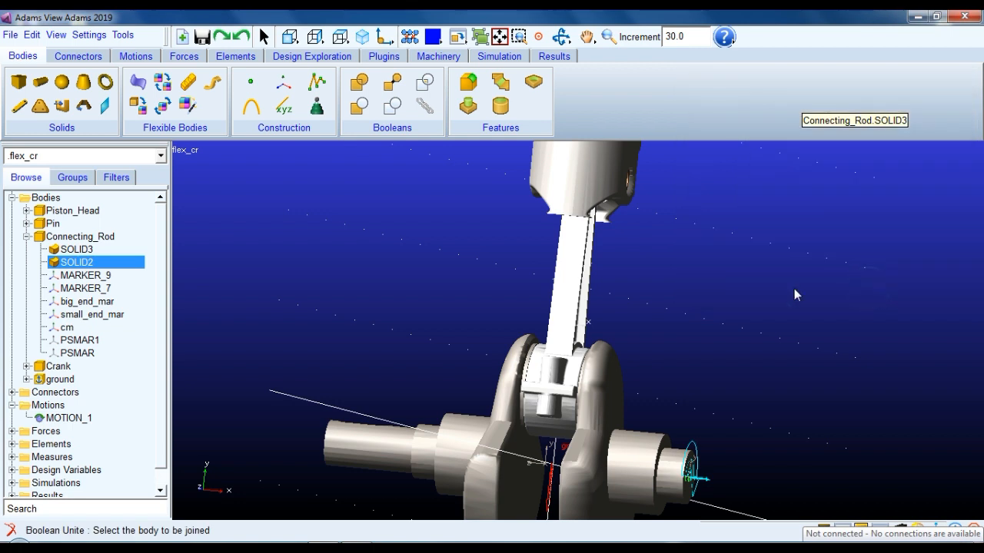
pyautogui.click(570, 277)
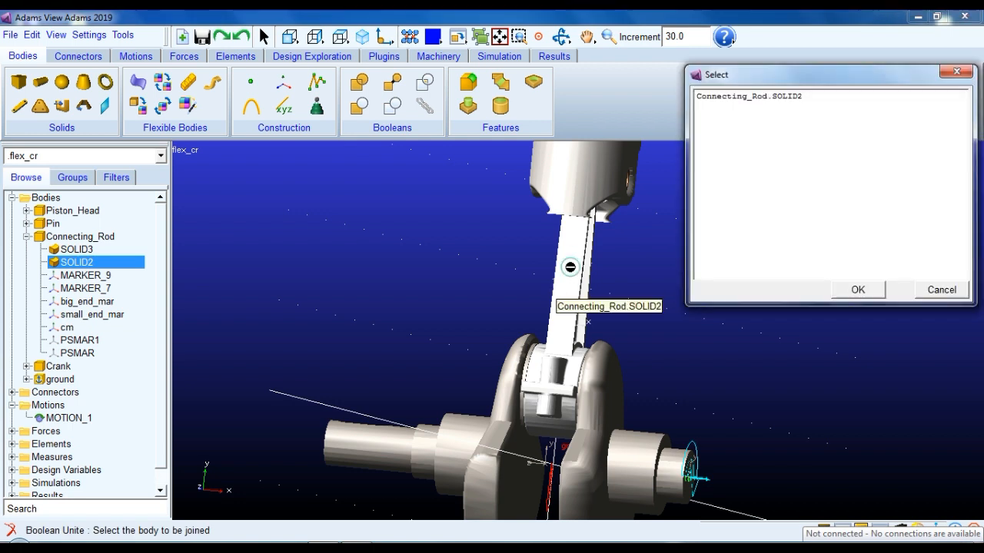
pyautogui.click(749, 98)
pyautogui.click(858, 289)
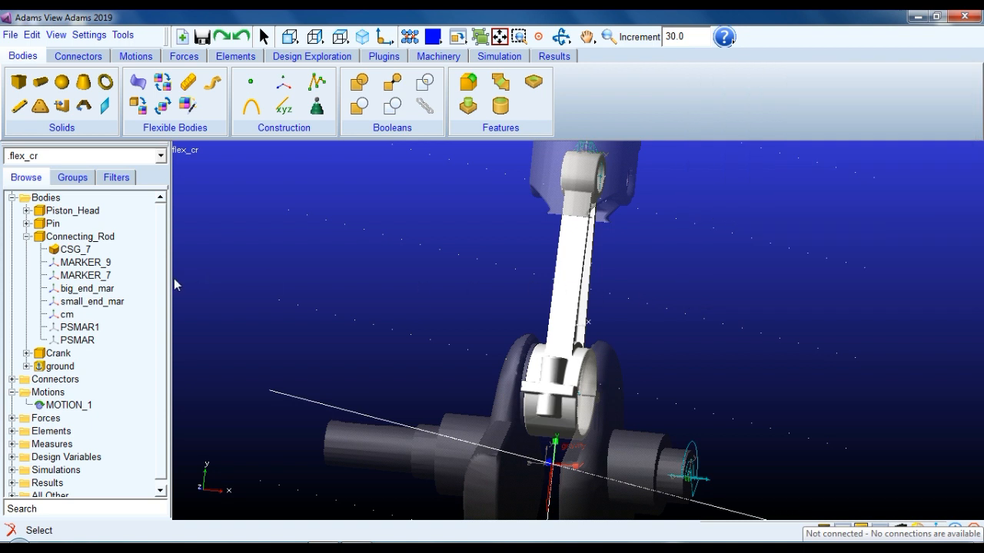
pyautogui.click(91, 251)
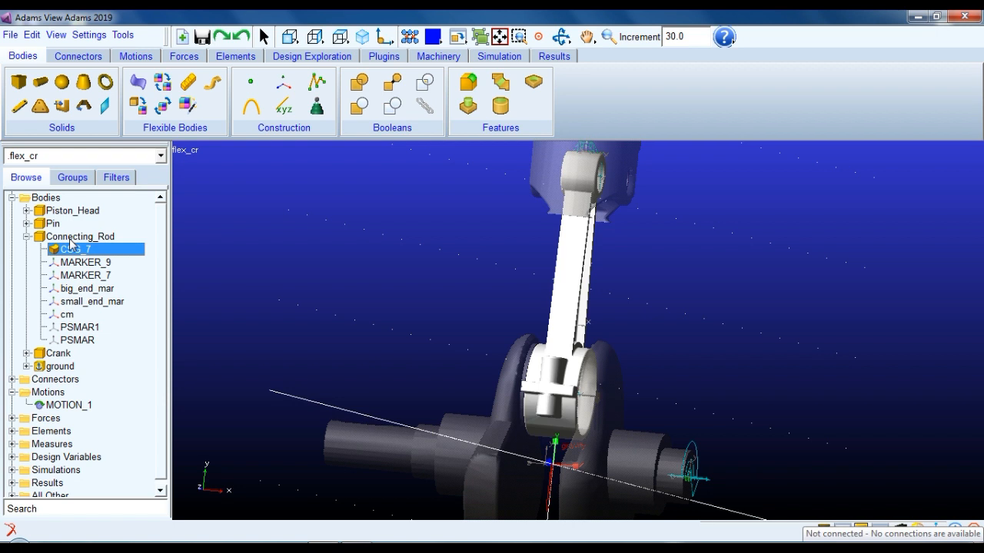
pyautogui.click(428, 230)
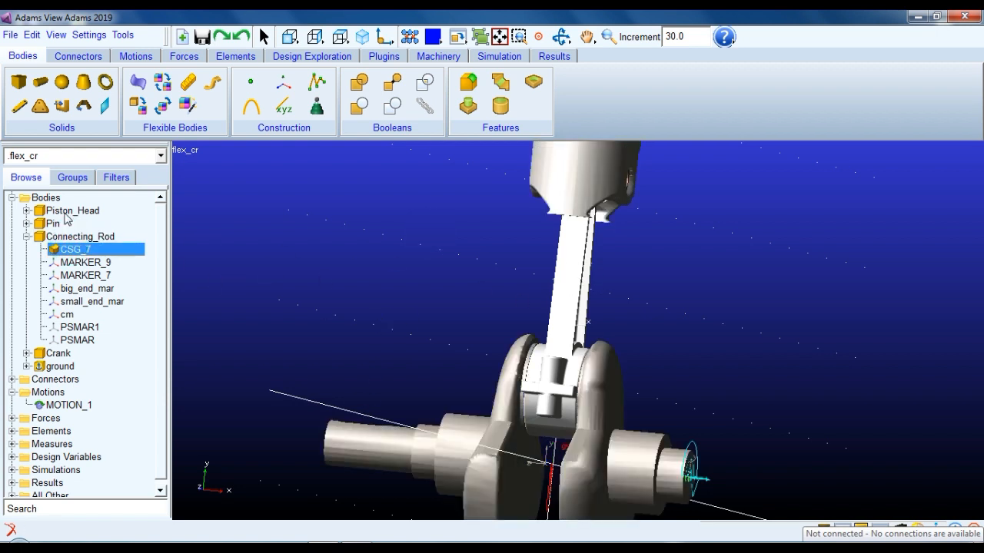
# Start making Connecting_Rod flexible as a newly created flex body, with 10 modes and Stress Analysis enabled.
pyautogui.rightClick(79, 238)
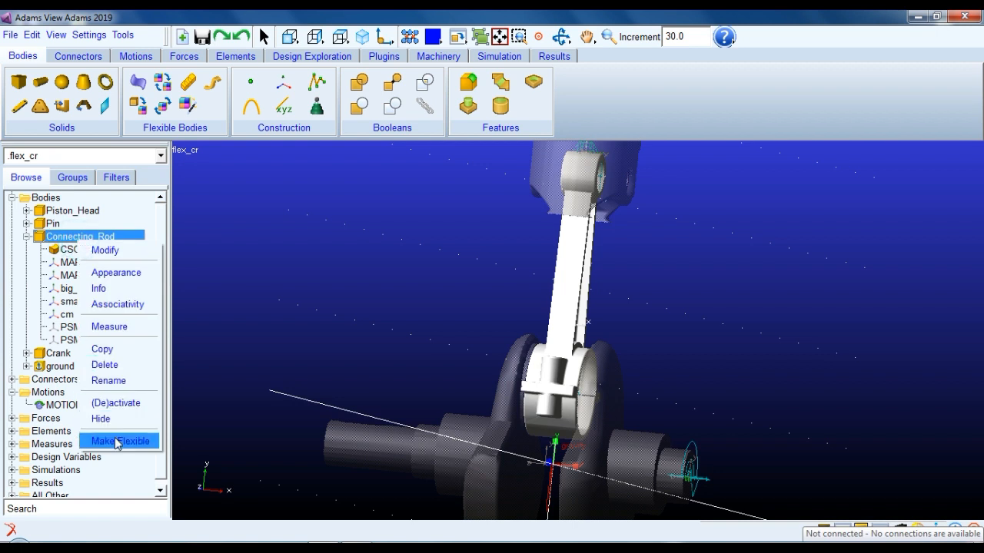
pyautogui.click(118, 443)
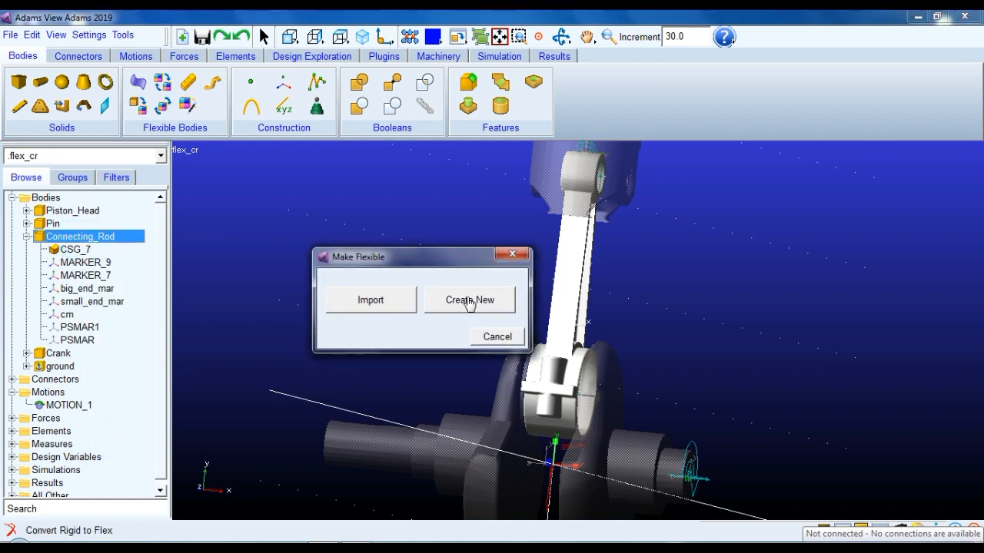
pyautogui.click(470, 301)
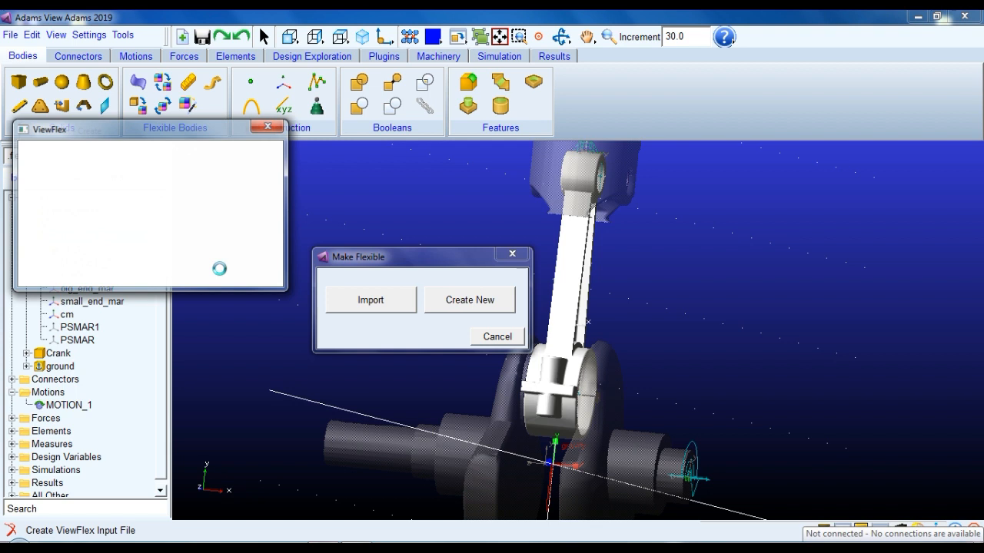
pyautogui.click(166, 194)
pyautogui.doubleClick(166, 194)
pyautogui.write('10')
pyautogui.click(50, 214)
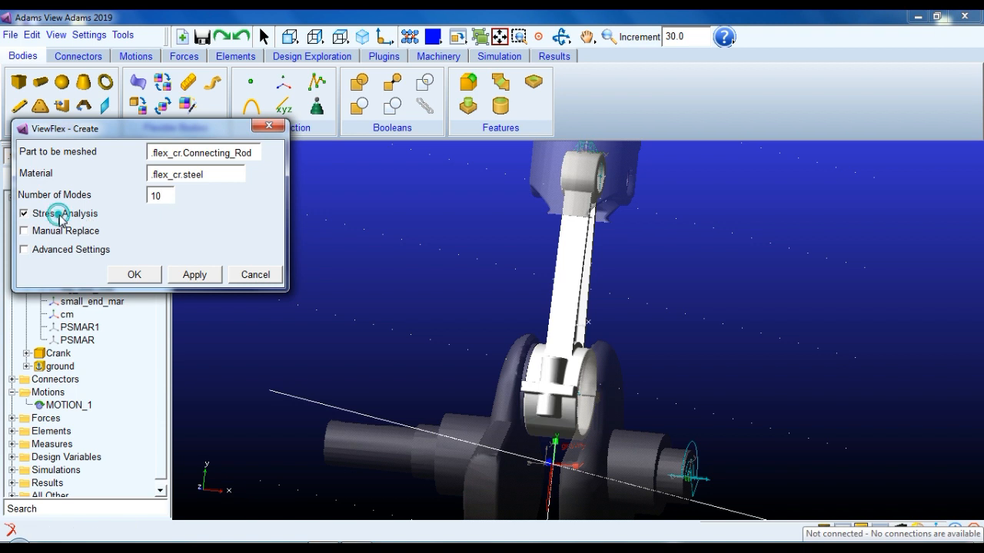
pyautogui.moveTo(157, 137); pyautogui.dragTo(384, 82)
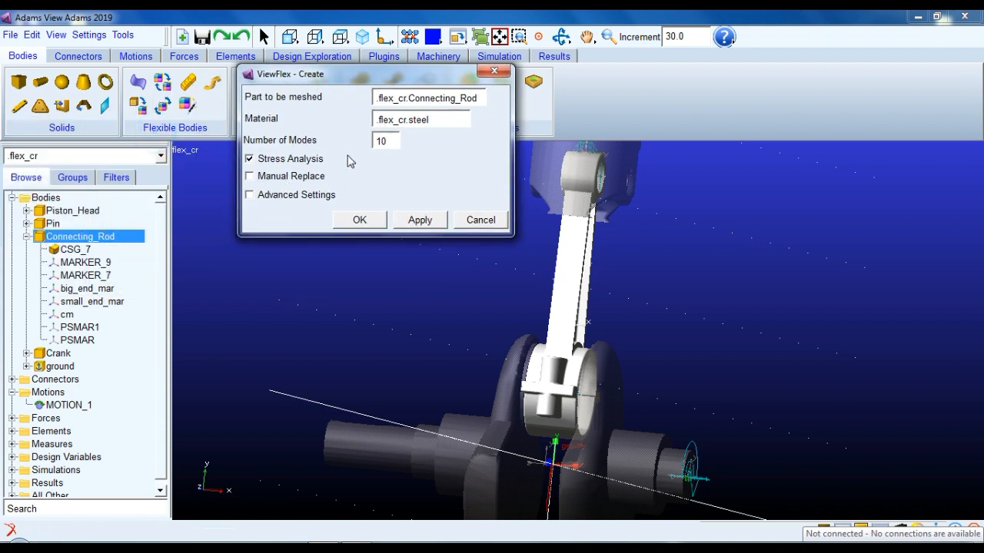
pyautogui.moveTo(394, 142); pyautogui.dragTo(381, 141)
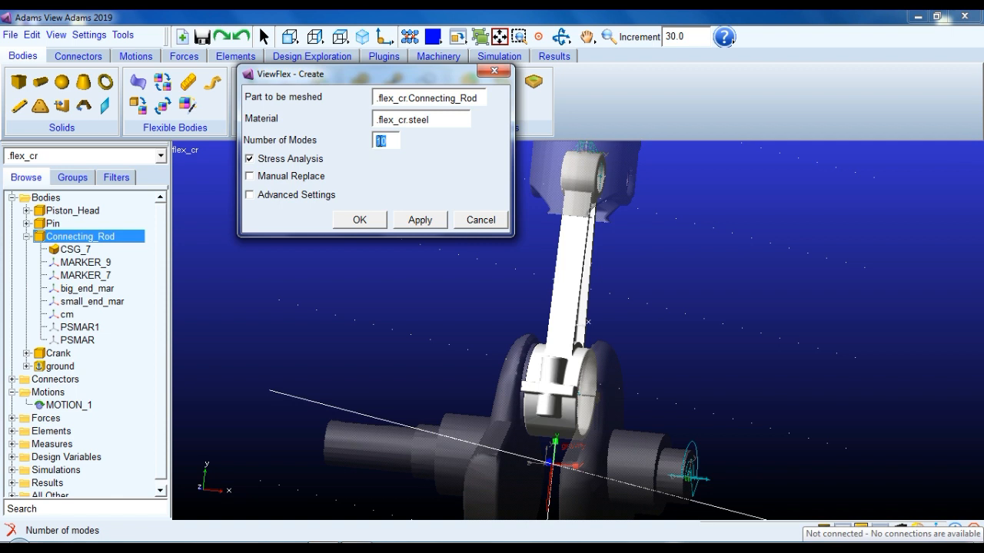
pyautogui.click(390, 139)
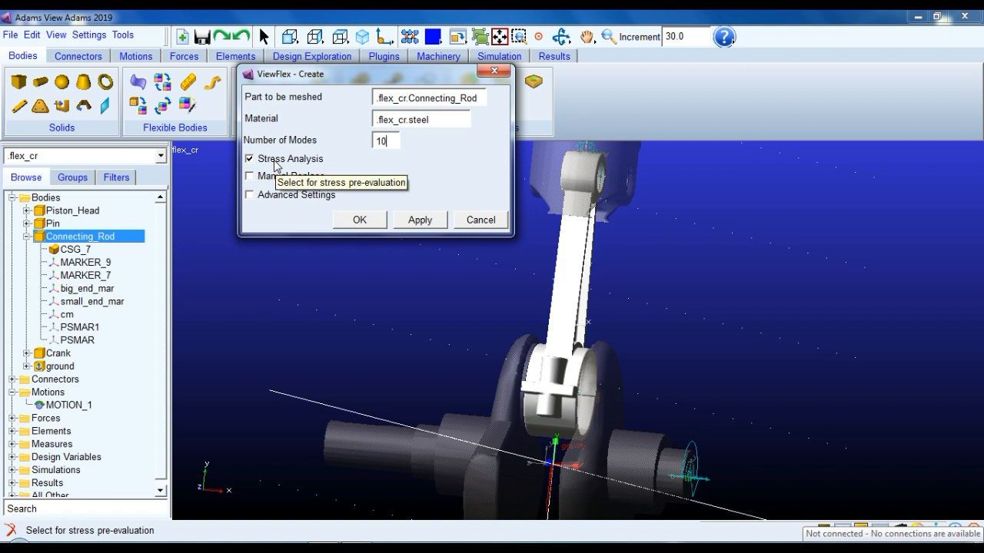
# Show the advanced flex body settings and keep the element type Solid, shape Tetrahedral and order Linear.
pyautogui.click(274, 197)
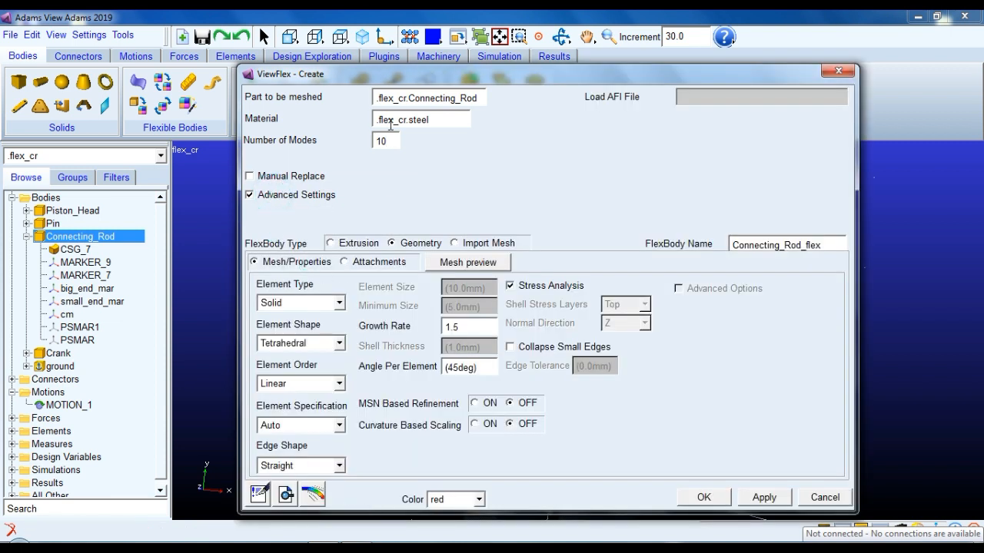
pyautogui.moveTo(393, 75); pyautogui.dragTo(403, 22)
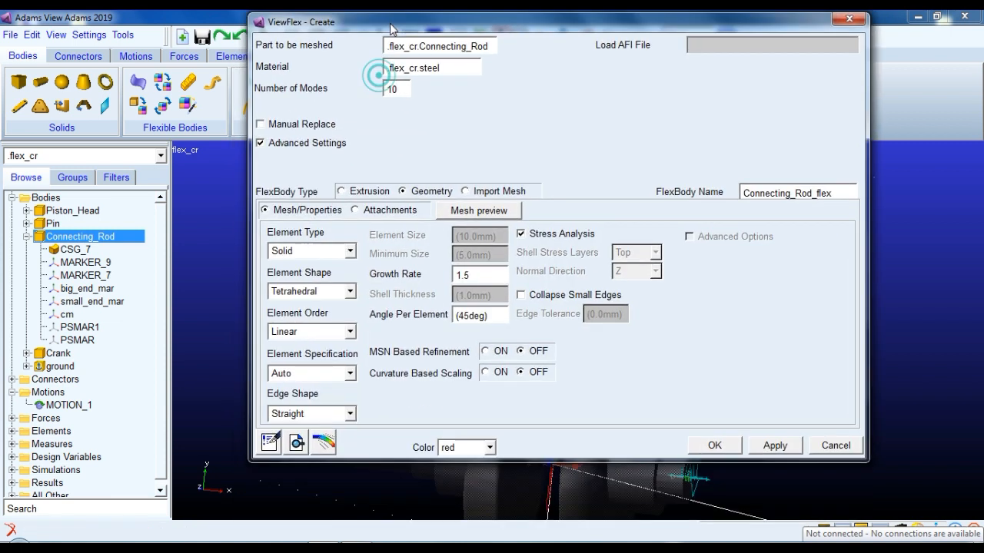
pyautogui.click(323, 256)
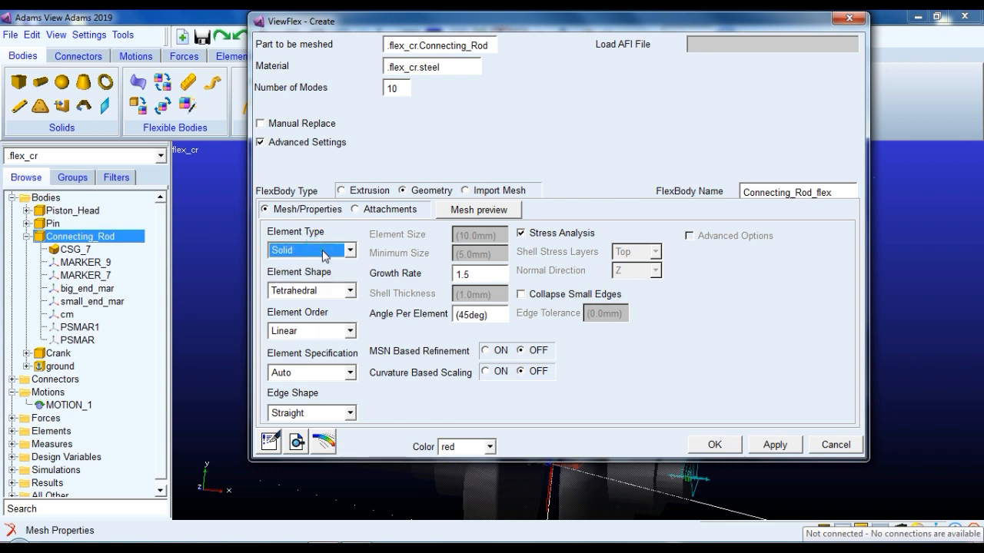
pyautogui.click(313, 289)
pyautogui.click(310, 308)
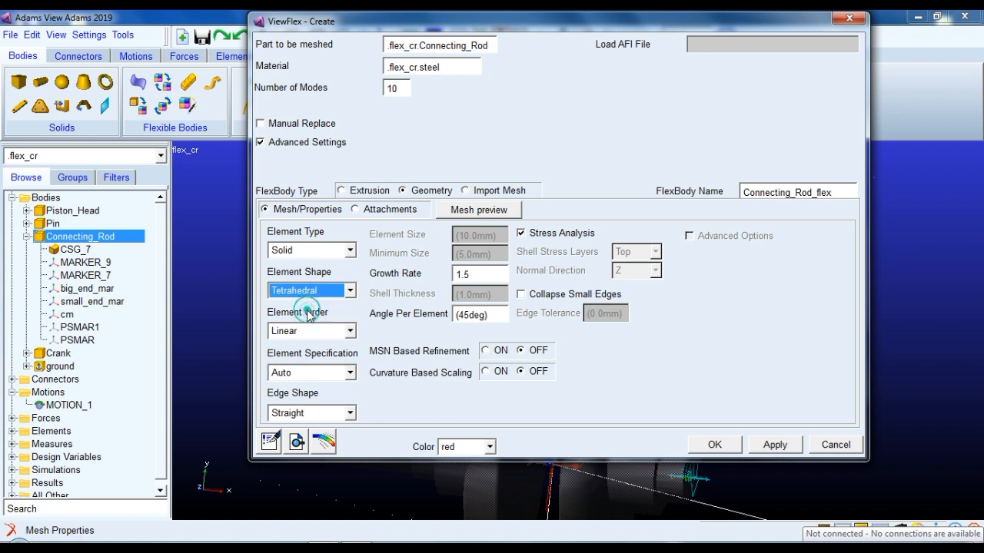
pyautogui.click(306, 331)
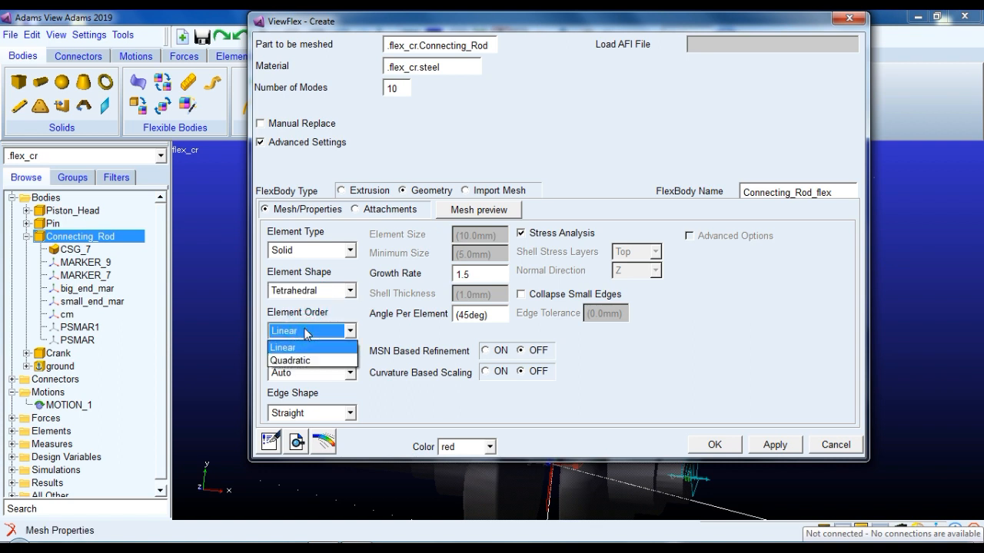
pyautogui.click(262, 315)
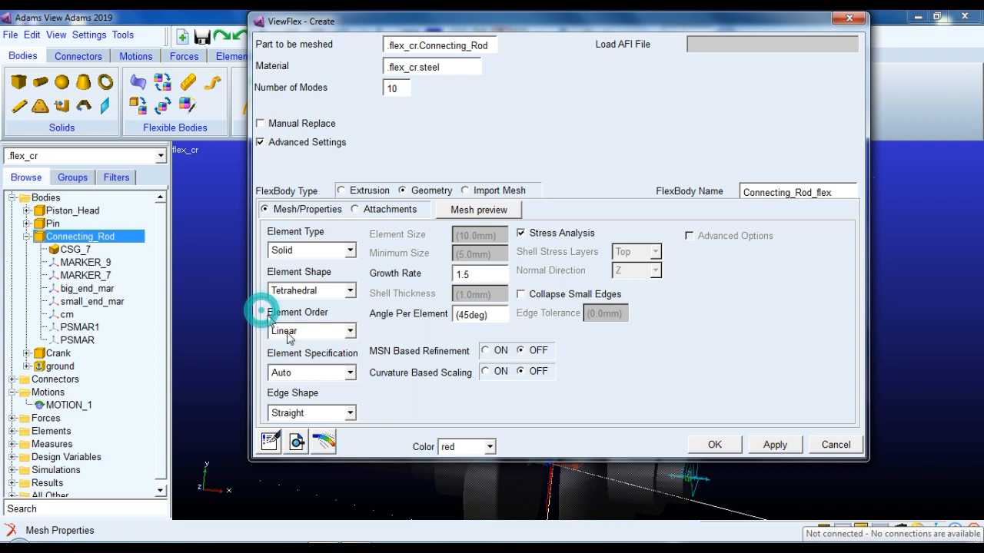
# Try the Size element specification for the connecting rod mesh and return it to Auto.
pyautogui.click(311, 374)
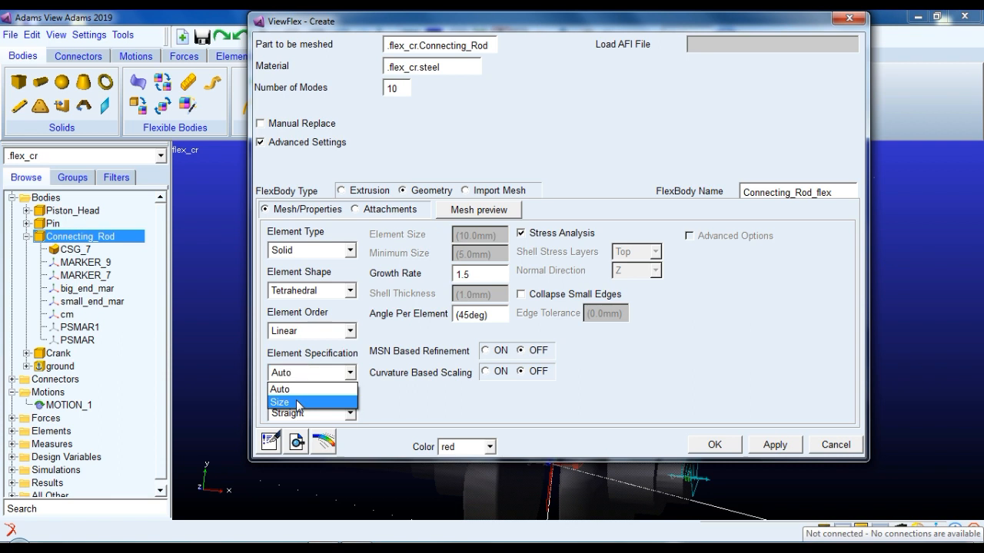
pyautogui.click(298, 403)
pyautogui.click(295, 373)
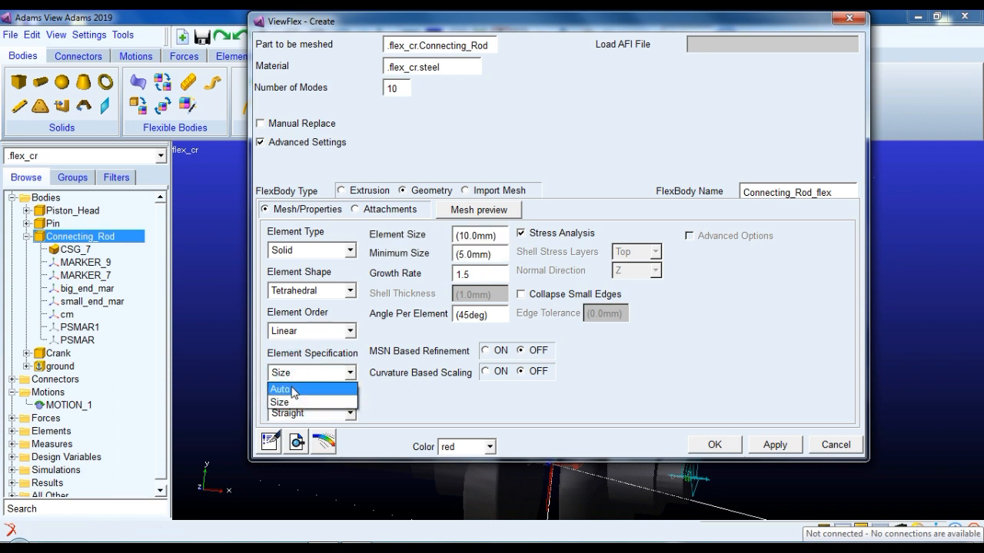
pyautogui.click(292, 390)
# Set the connecting rod mesh's edge shape to Mixed and turn on MSN Based Refinement and Curvature Based Scaling.
pyautogui.click(315, 413)
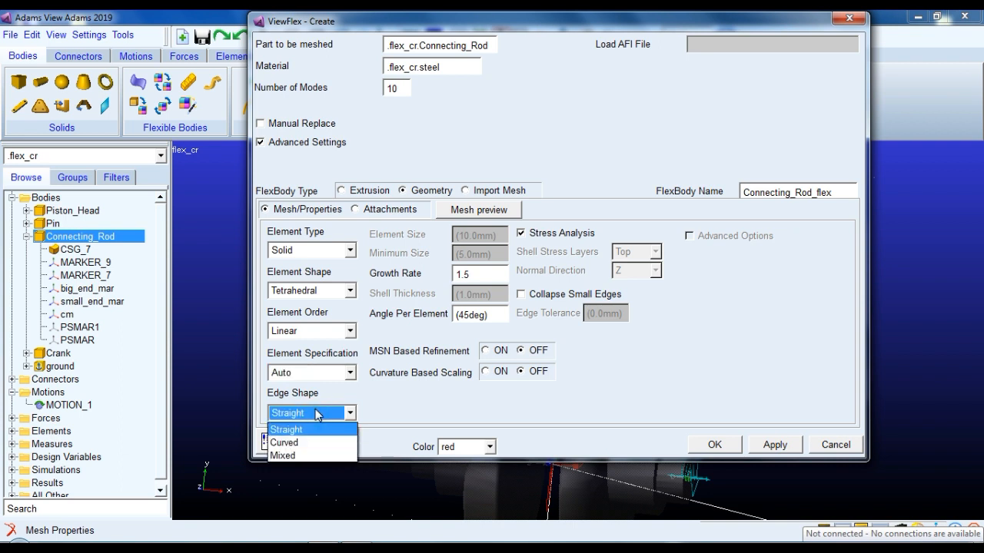
pyautogui.click(307, 455)
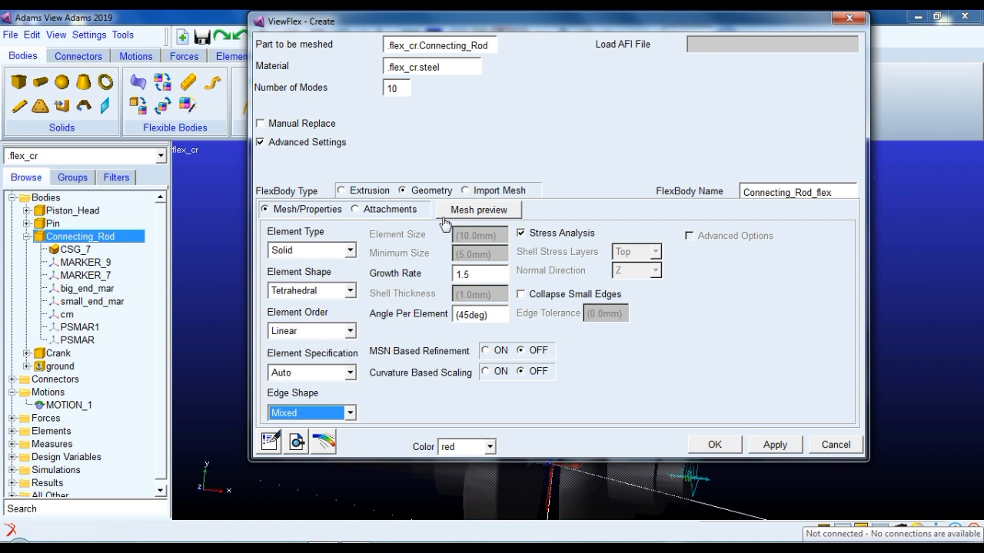
pyautogui.click(488, 351)
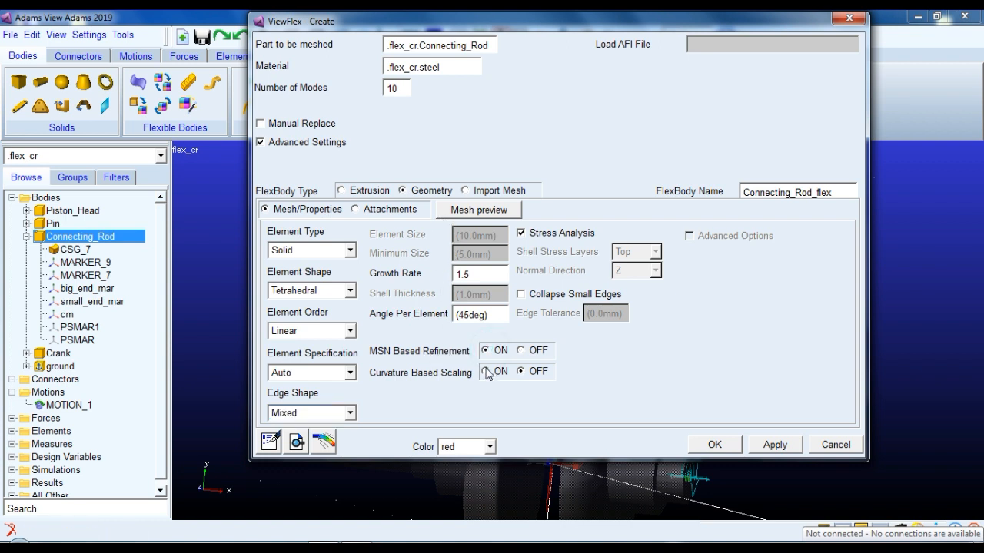
pyautogui.click(486, 372)
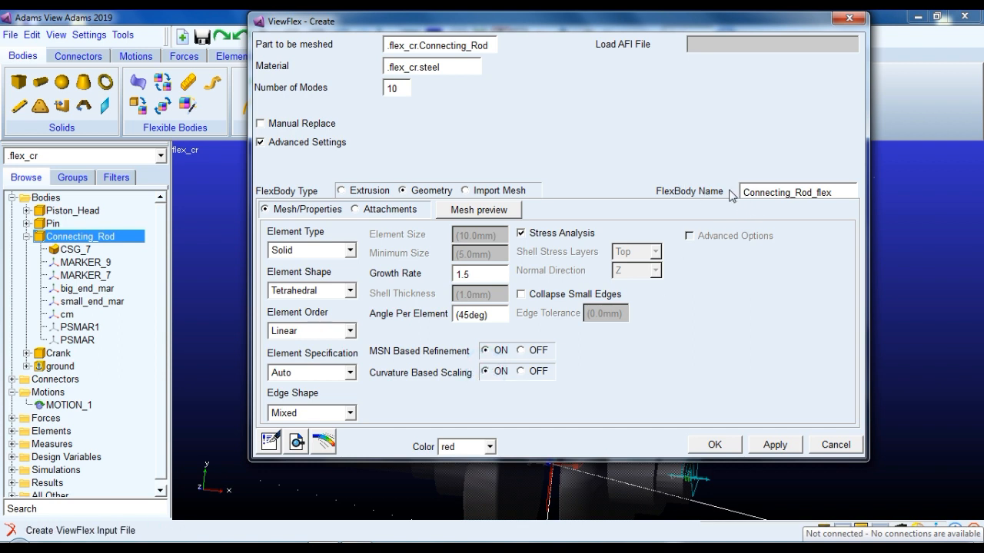
# Keep the flex body name Connecting_Rod_flex, set its color to green and generate the meshed flexible body.
pyautogui.moveTo(746, 195); pyautogui.dragTo(727, 204)
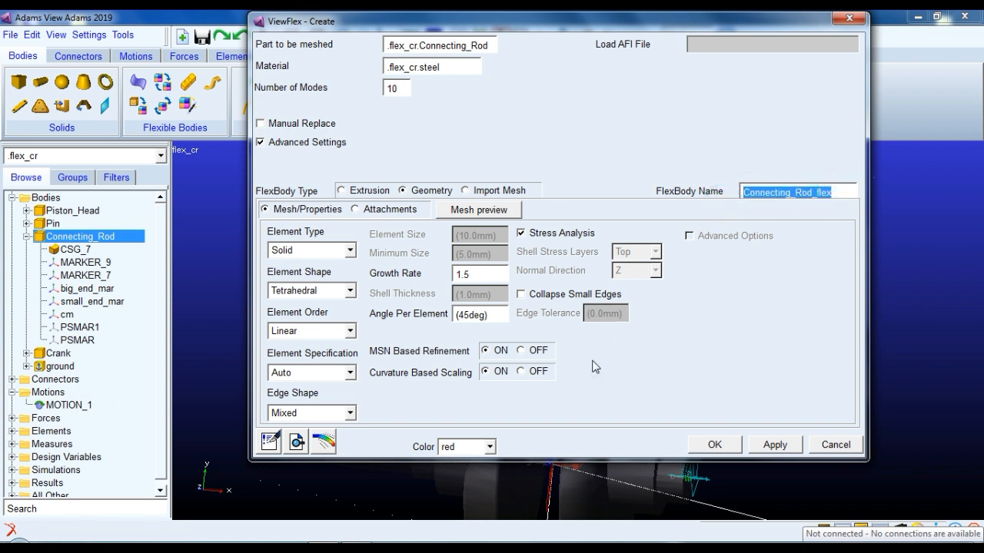
pyautogui.click(465, 449)
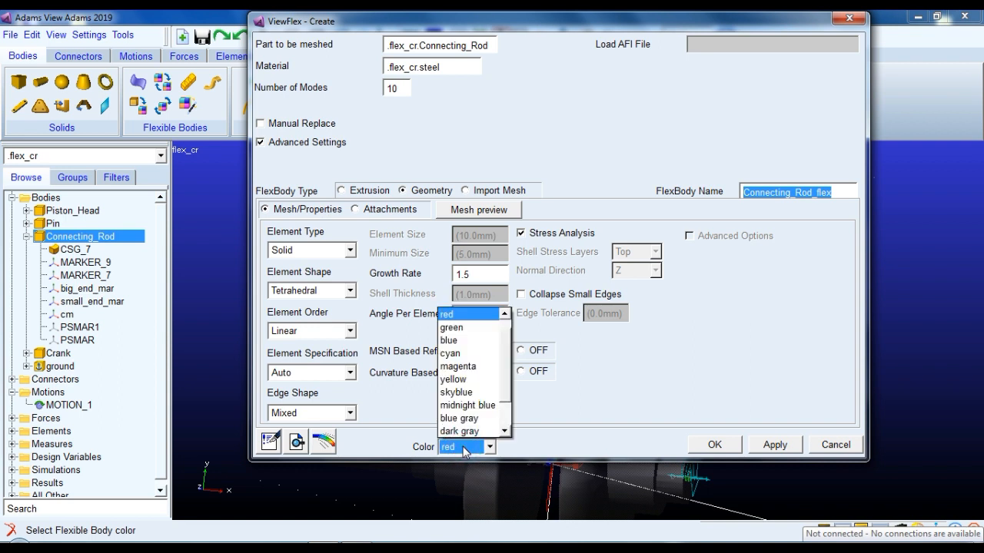
pyautogui.click(454, 327)
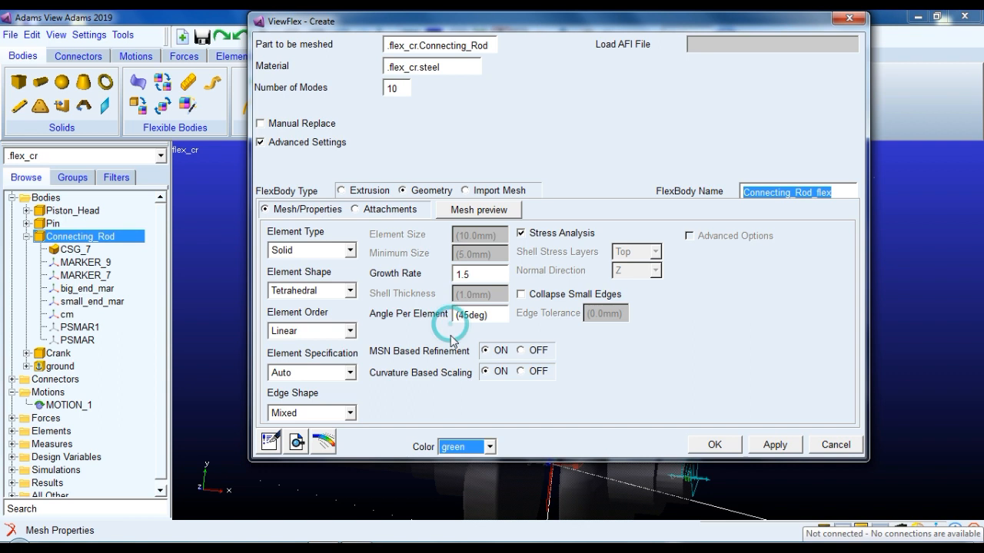
pyautogui.click(714, 446)
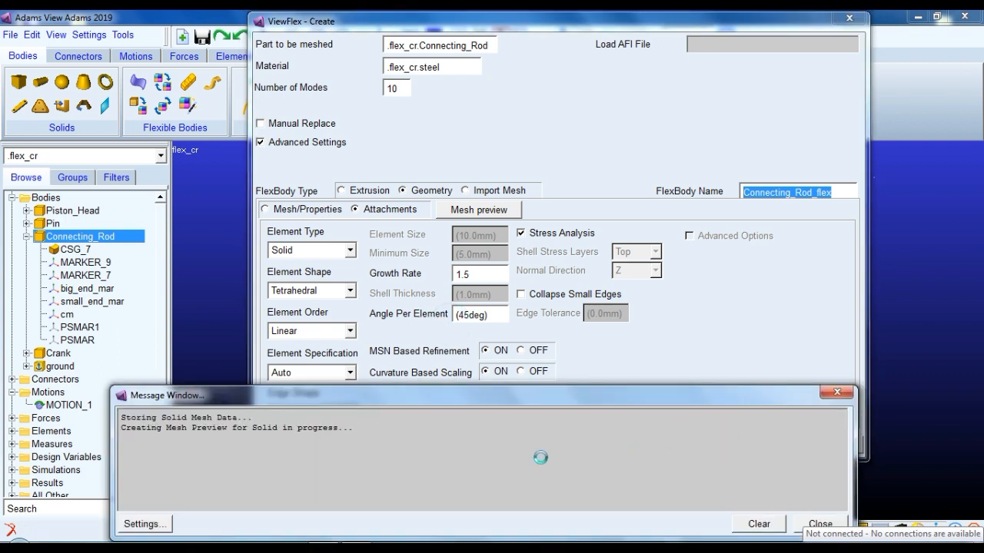
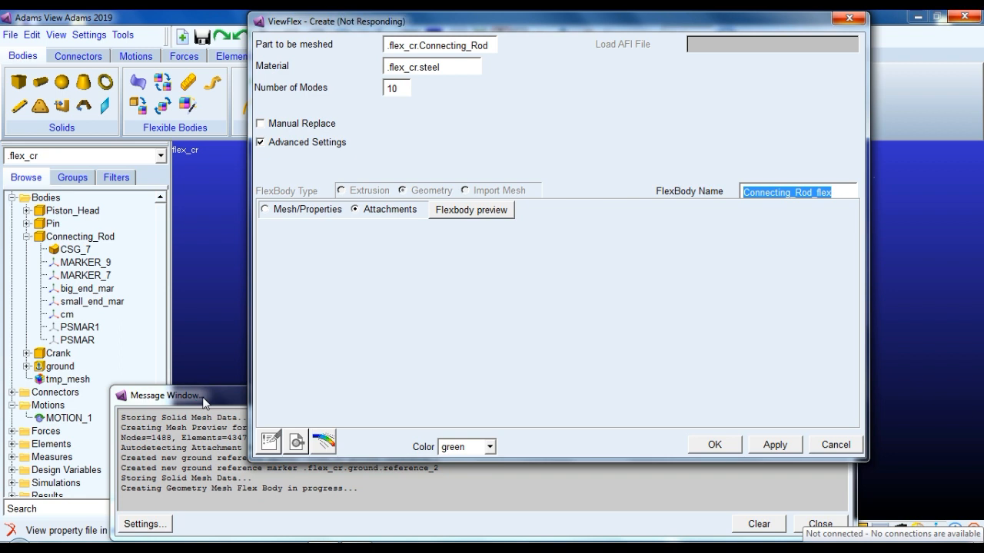
pyautogui.click(204, 400)
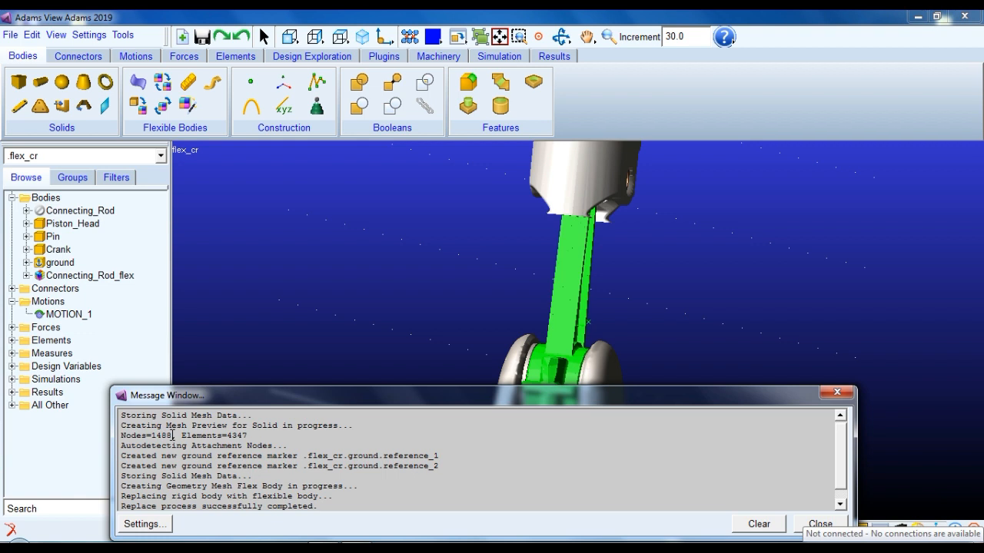
# Review the log of the mesh creation and rigid-to-flexible replacement, and dismiss it.
pyautogui.moveTo(262, 397); pyautogui.dragTo(282, 314)
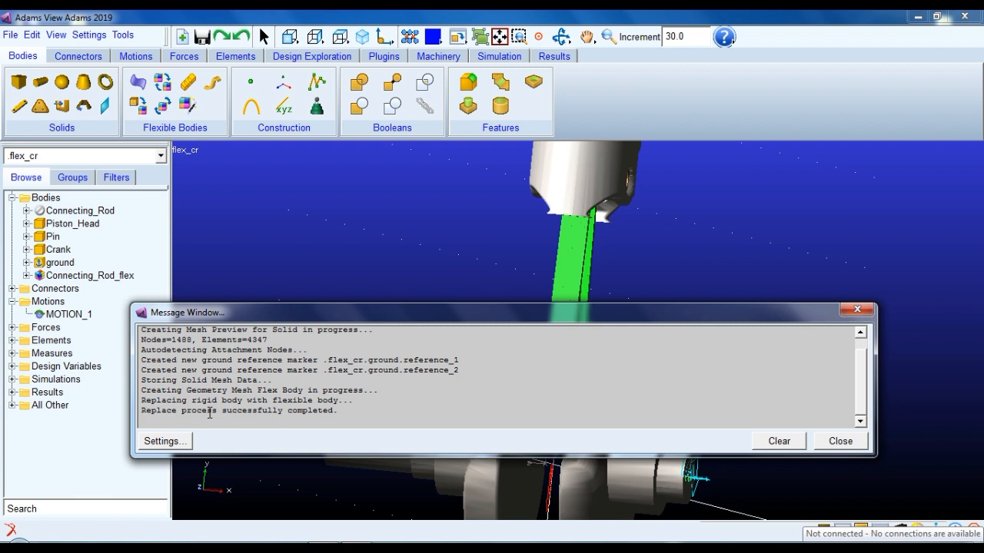
pyautogui.click(338, 411)
pyautogui.moveTo(152, 400); pyautogui.dragTo(339, 400)
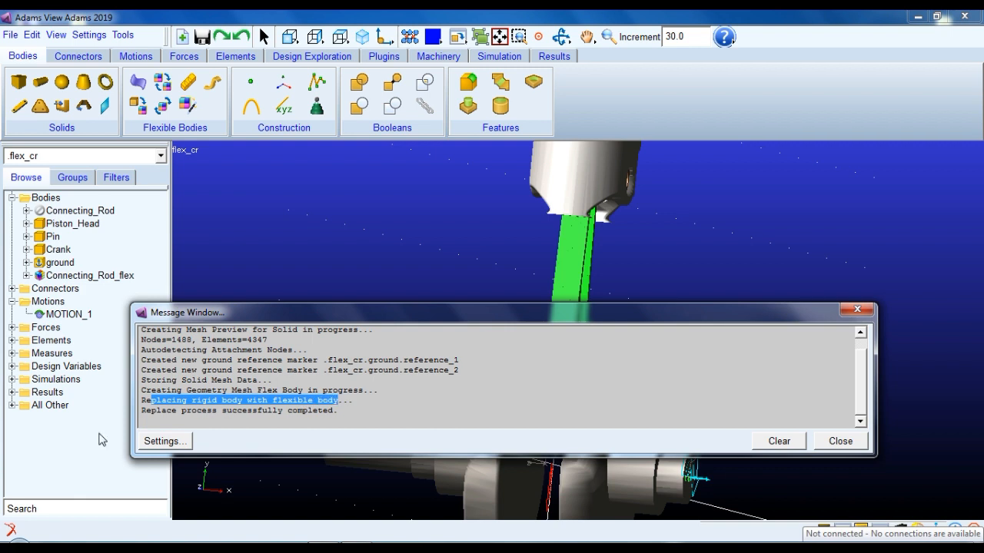
pyautogui.moveTo(371, 416); pyautogui.dragTo(148, 330)
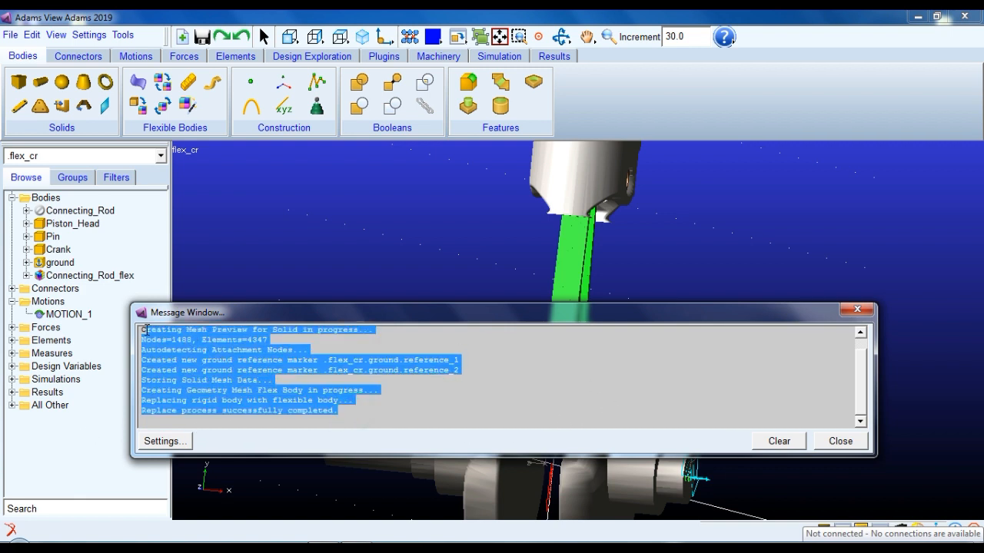
pyautogui.click(839, 441)
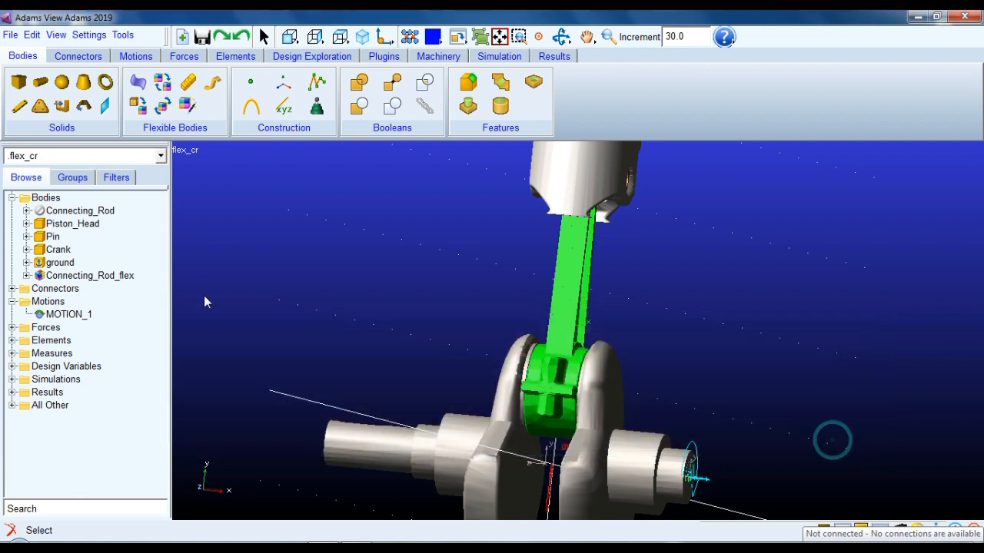
# Open Connecting_Rod_flex for modification and display its mode shapes 5 and 6.
pyautogui.click(90, 213)
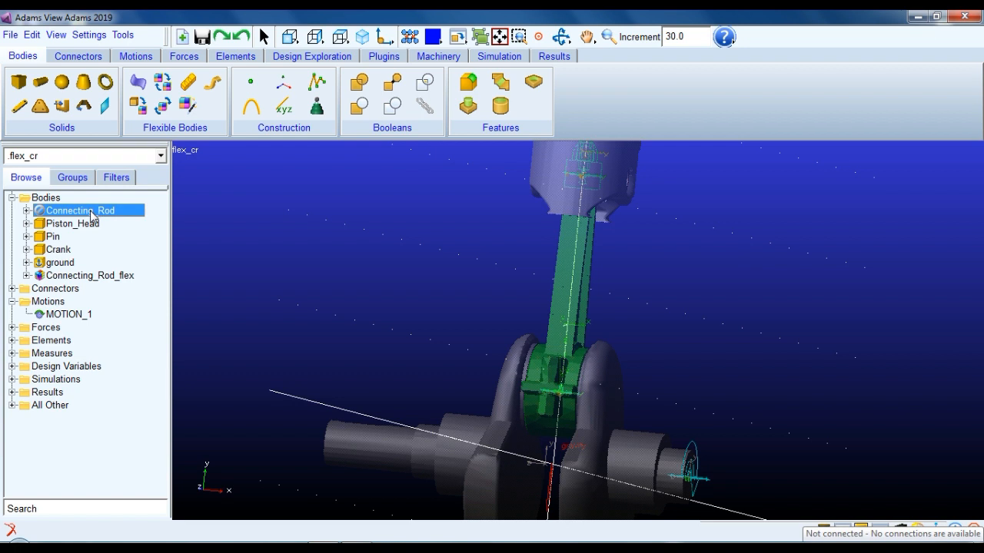
pyautogui.click(110, 276)
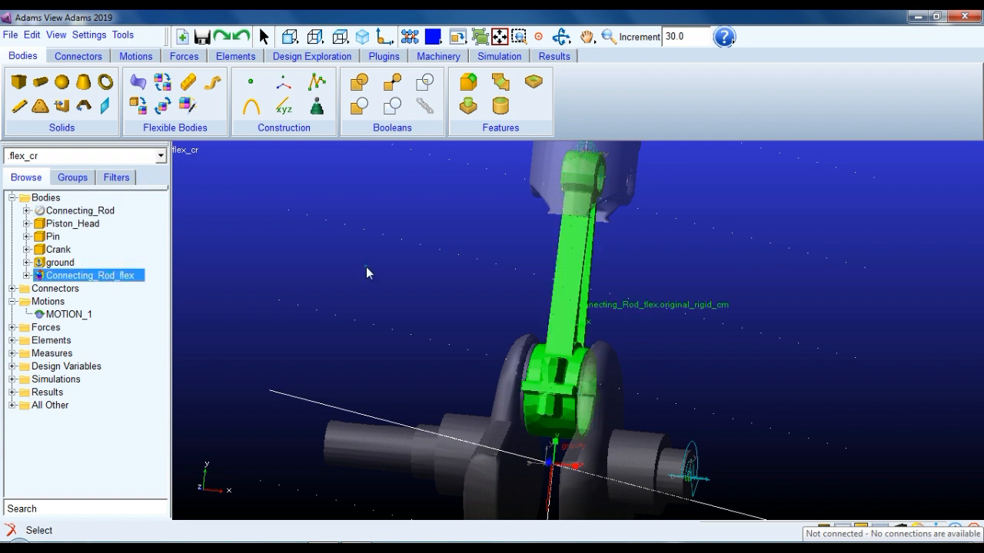
pyautogui.rightClick(120, 283)
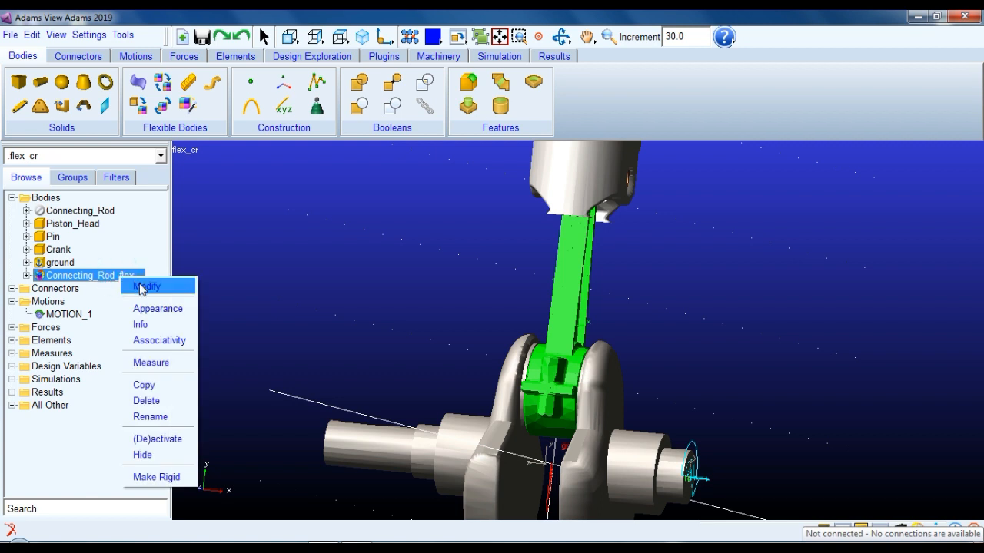
pyautogui.click(140, 284)
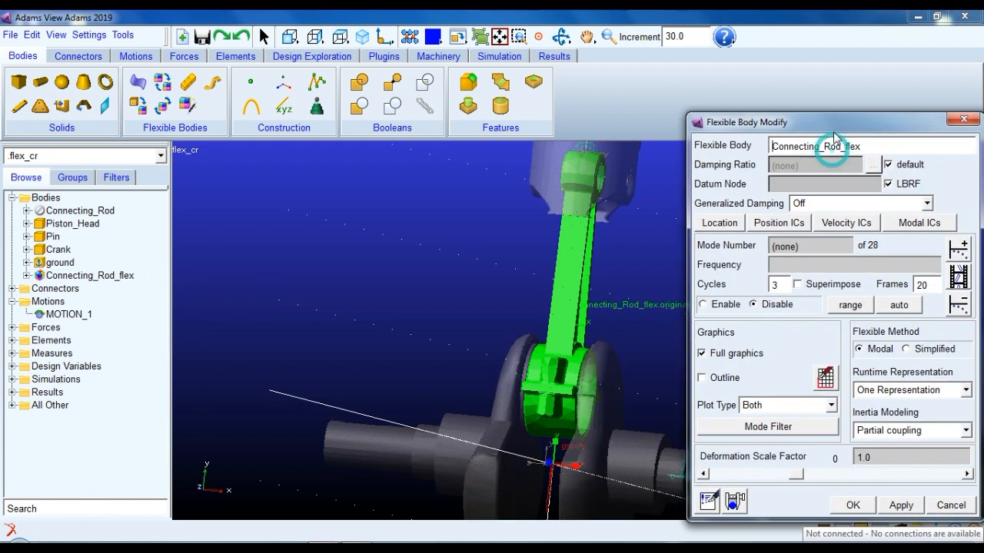
pyautogui.click(807, 246)
pyautogui.write('5')
pyautogui.press('Return')
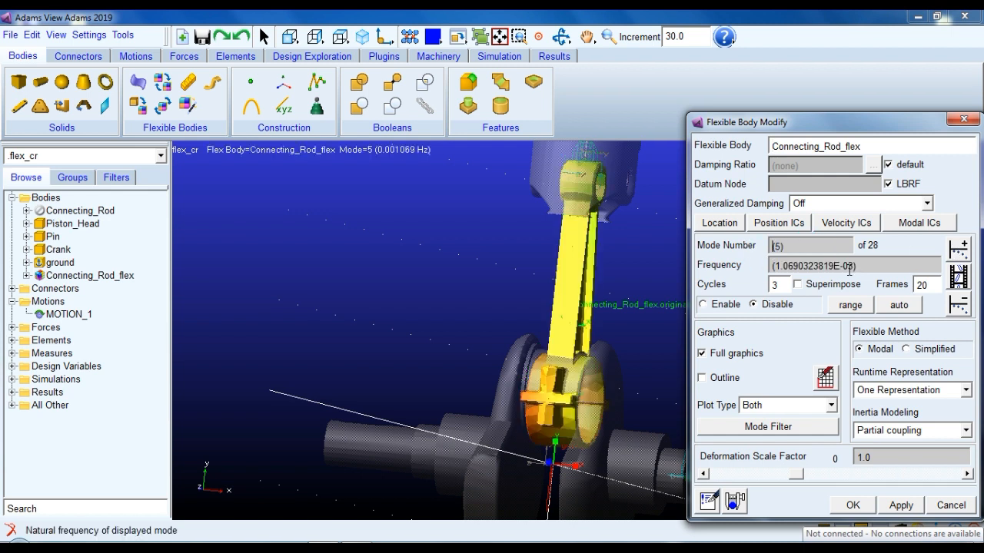
pyautogui.doubleClick(803, 245)
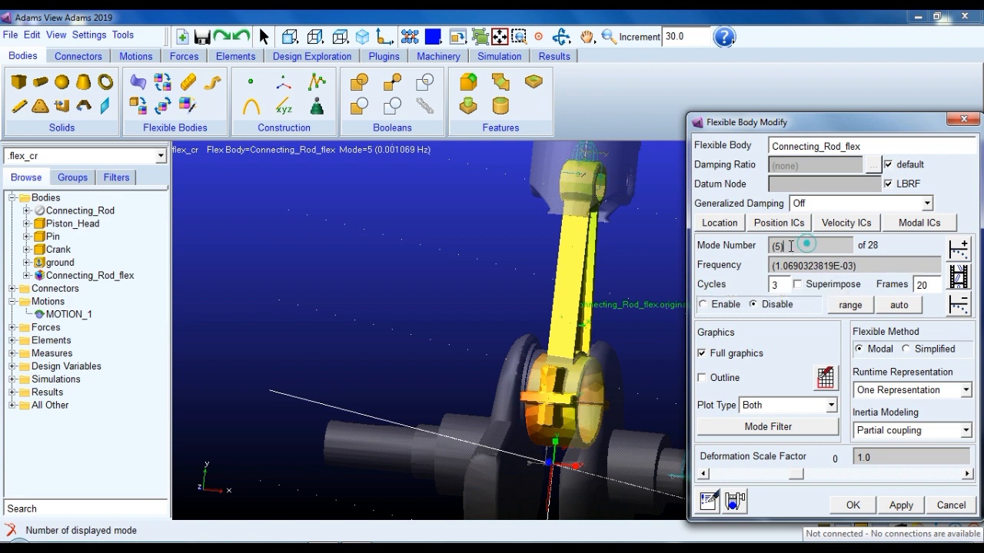
pyautogui.write('6')
pyautogui.press('Return')
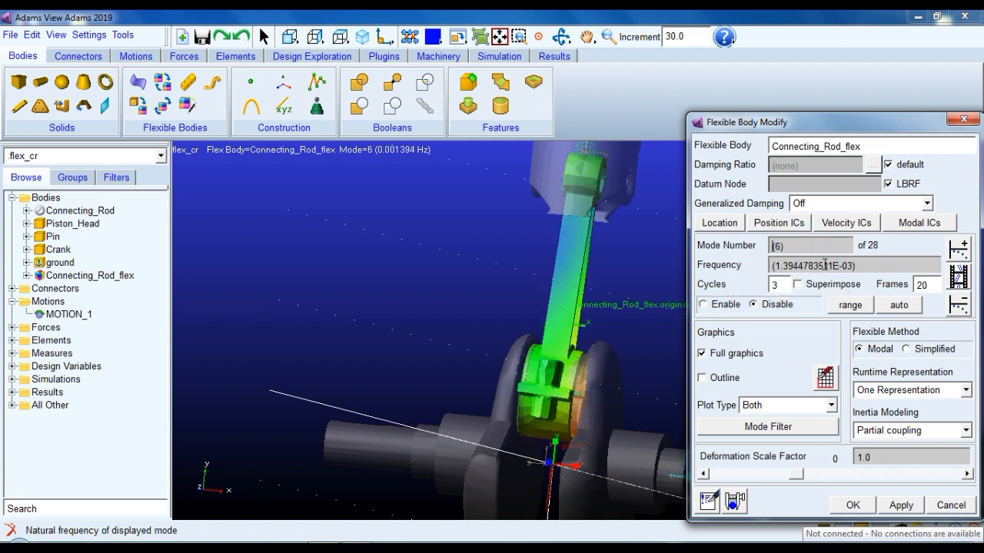
# View the flexible connecting rod at an angle, display and animate mode 8, and close its settings without applying changes.
pyautogui.click(476, 288)
pyautogui.press('z')
pyautogui.moveTo(477, 284); pyautogui.dragTo(350, 313)
pyautogui.press('t')
pyautogui.scroll(3, 589, 329)
pyautogui.press('r')
pyautogui.moveTo(590, 323); pyautogui.dragTo(496, 325)
pyautogui.click(809, 246)
pyautogui.write('8')
pyautogui.press('Return')
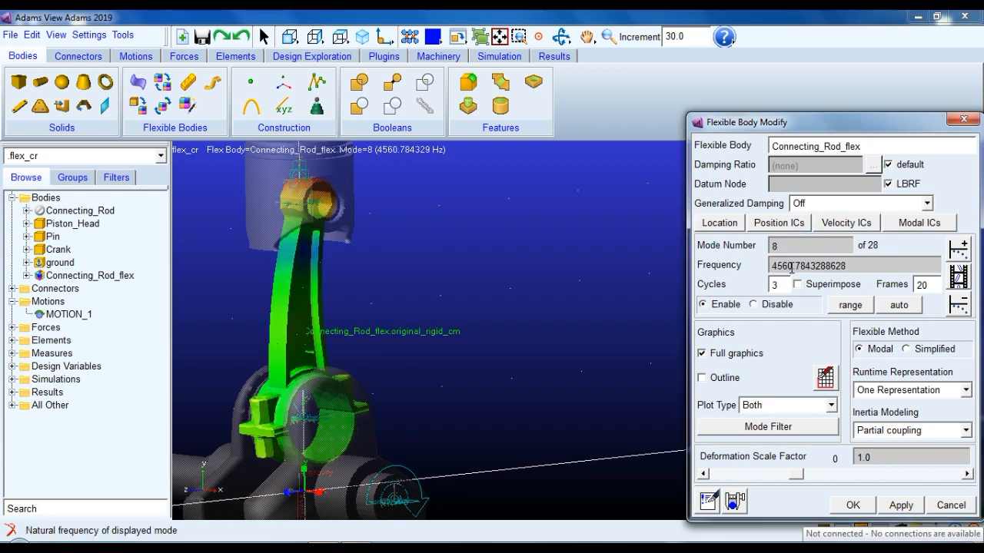
pyautogui.click(959, 275)
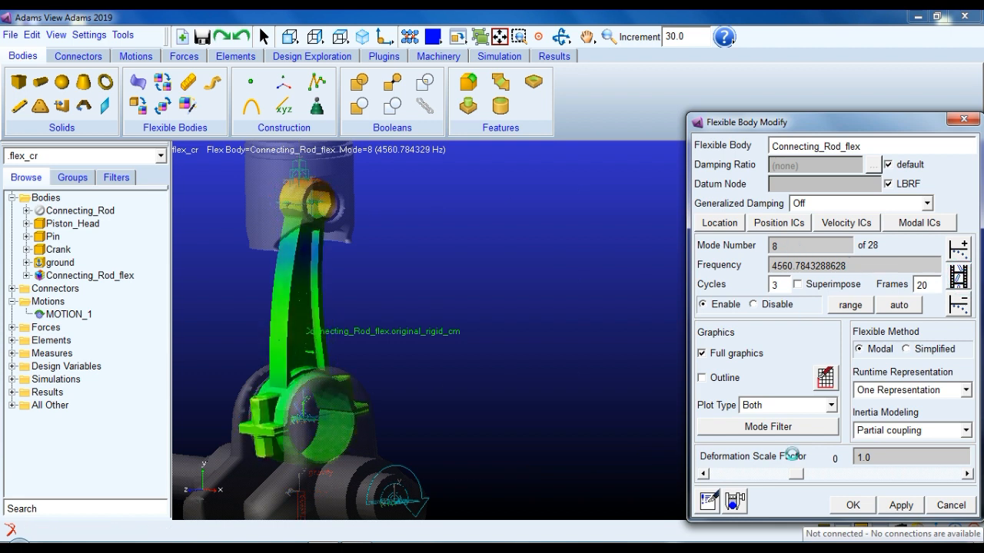
pyautogui.click(951, 505)
# Hide the Piston_Head, Pin and Crank bodies to isolate the flexible connecting rod.
pyautogui.press('z')
pyautogui.moveTo(625, 290); pyautogui.dragTo(615, 347)
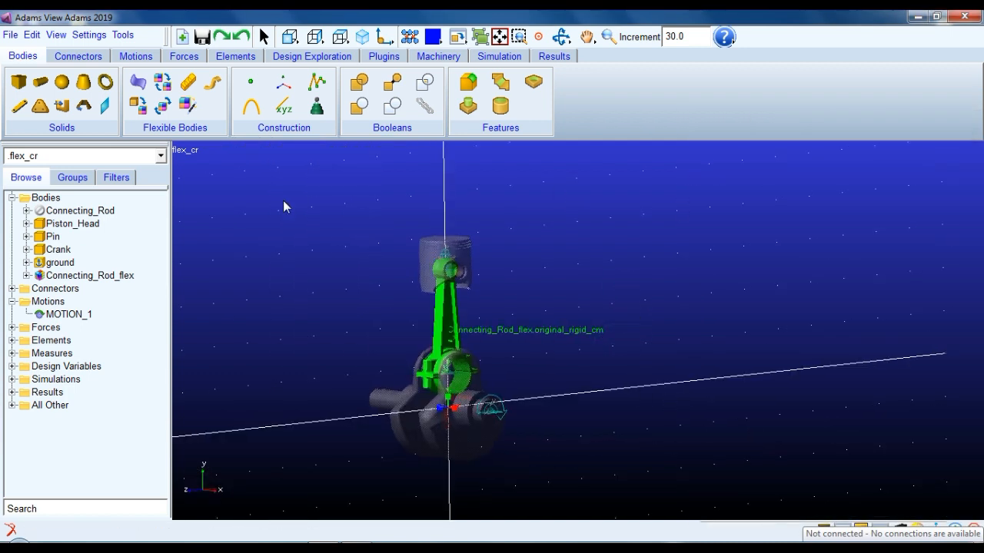
pyautogui.rightClick(73, 223)
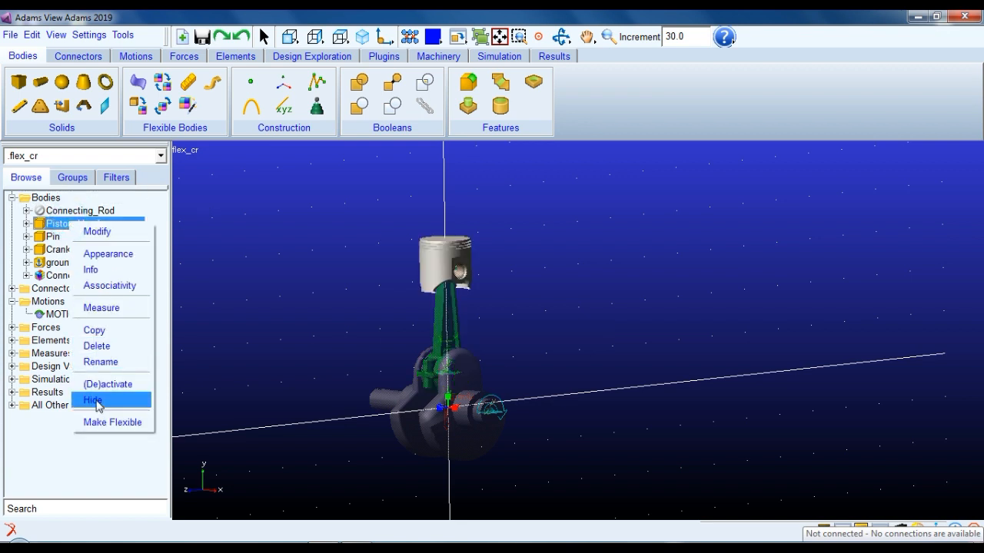
pyautogui.click(95, 399)
pyautogui.rightClick(51, 237)
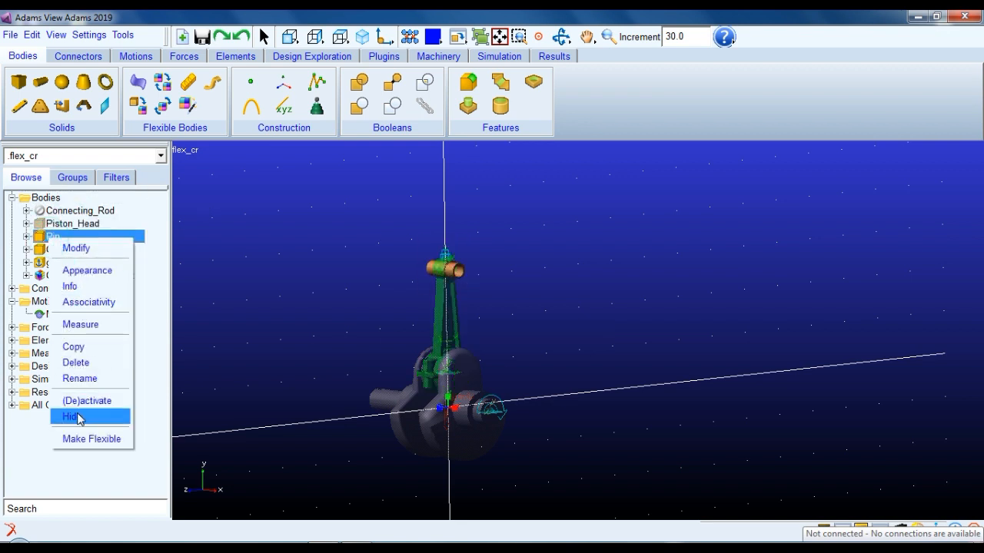
pyautogui.click(77, 415)
pyautogui.rightClick(39, 249)
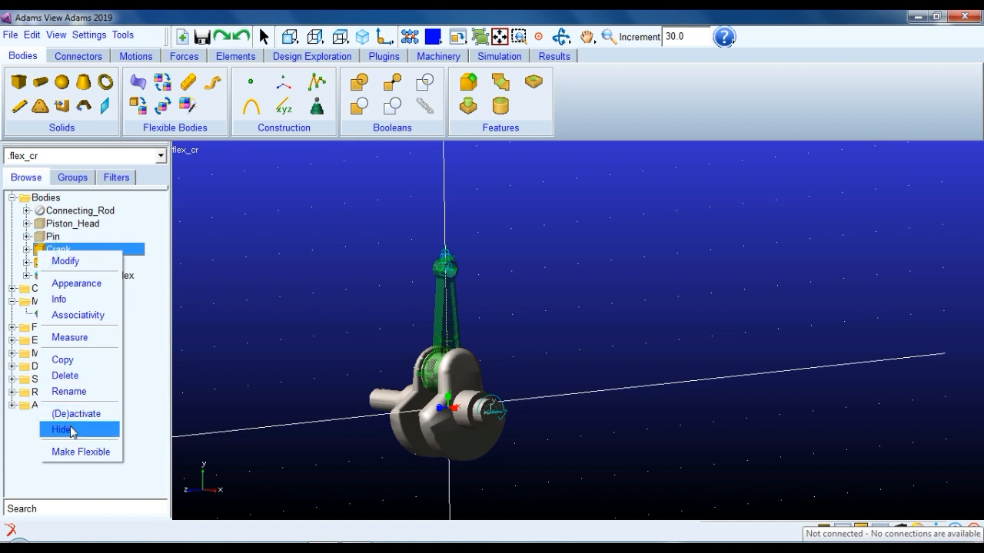
pyautogui.click(75, 429)
pyautogui.click(336, 312)
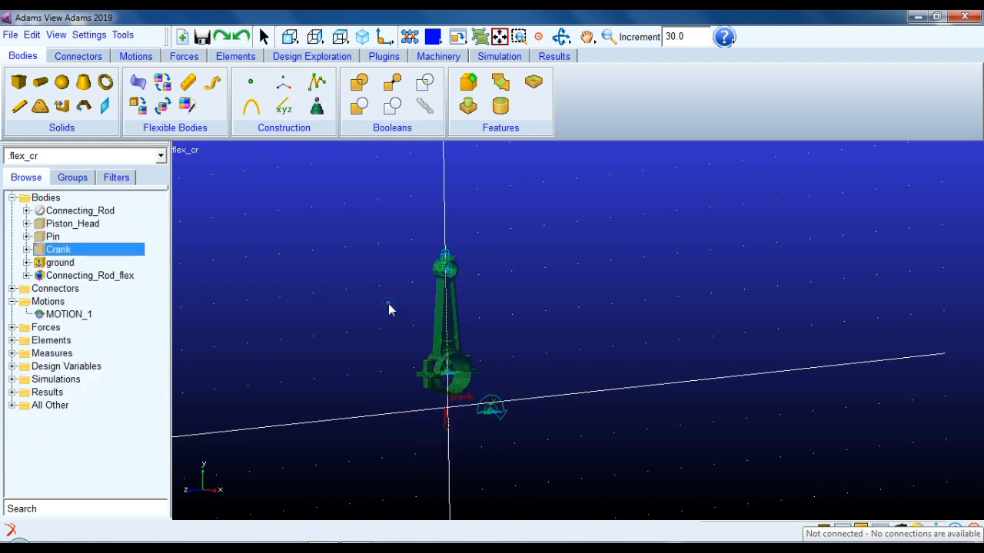
# Examine the small end of the flexible connecting rod and its joint markers up close.
pyautogui.click(262, 36)
pyautogui.press('w')
pyautogui.moveTo(411, 256); pyautogui.dragTo(466, 295)
pyautogui.press('r')
pyautogui.moveTo(515, 331); pyautogui.dragTo(449, 346)
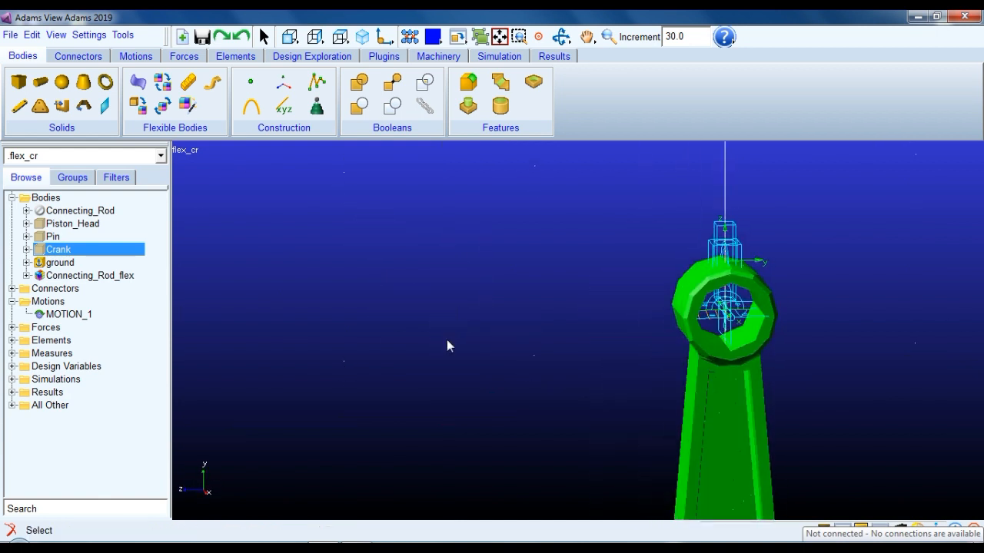
pyautogui.press('w')
pyautogui.moveTo(627, 223); pyautogui.dragTo(824, 389)
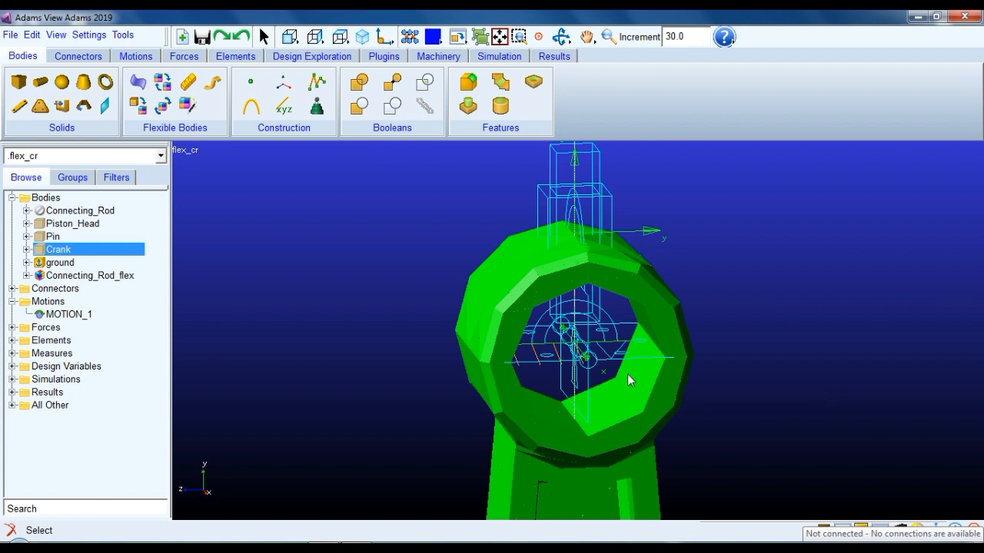
# Examine the big end of the flexible connecting rod and its attachment at the bore centre.
pyautogui.press('z')
pyautogui.moveTo(578, 355); pyautogui.dragTo(586, 446)
pyautogui.press('t')
pyautogui.moveTo(589, 411); pyautogui.dragTo(586, 284)
pyautogui.press('w')
pyautogui.moveTo(468, 325); pyautogui.dragTo(704, 489)
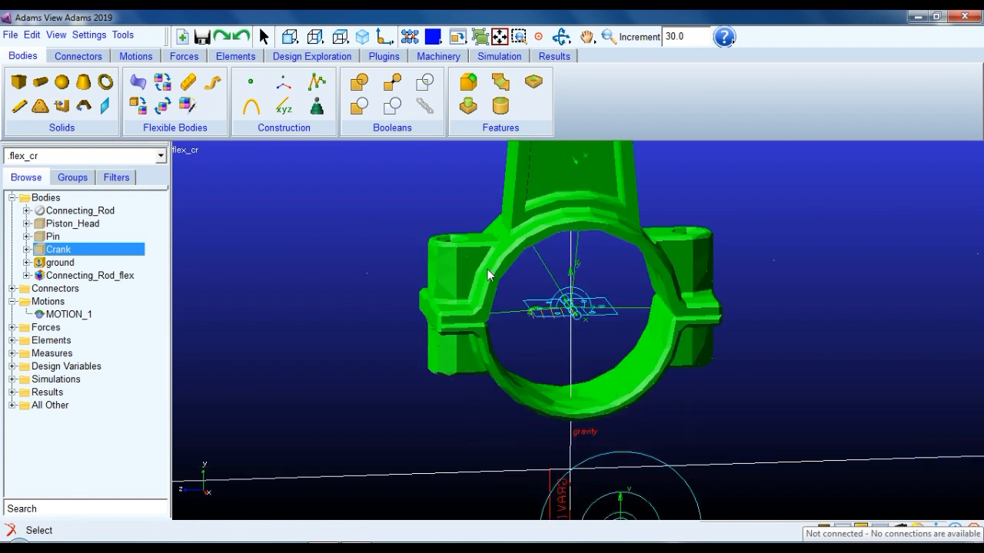
pyautogui.press('w')
pyautogui.moveTo(531, 252); pyautogui.dragTo(761, 419)
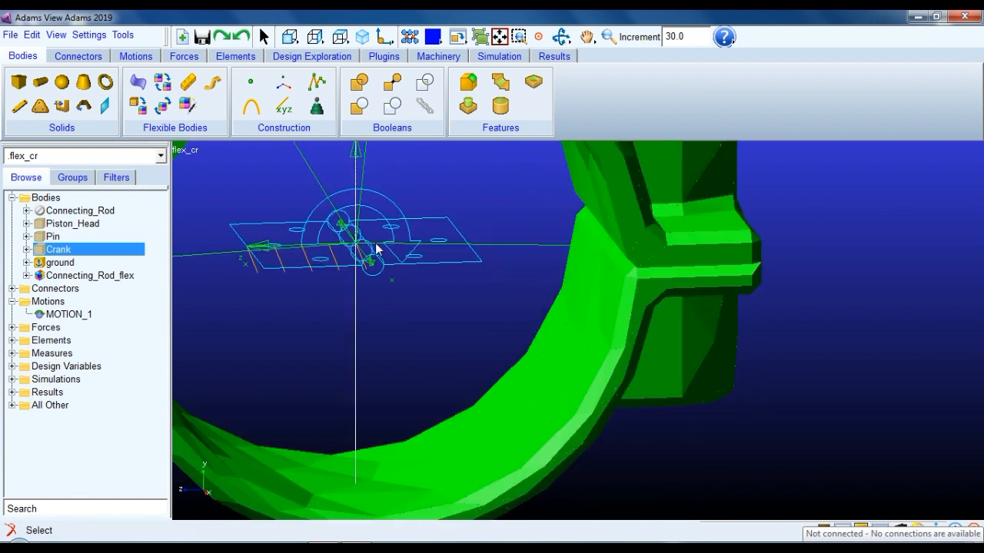
# Check the whole connecting rod in wireframe display and return it to shaded.
pyautogui.press('z')
pyautogui.moveTo(377, 249); pyautogui.dragTo(499, 461)
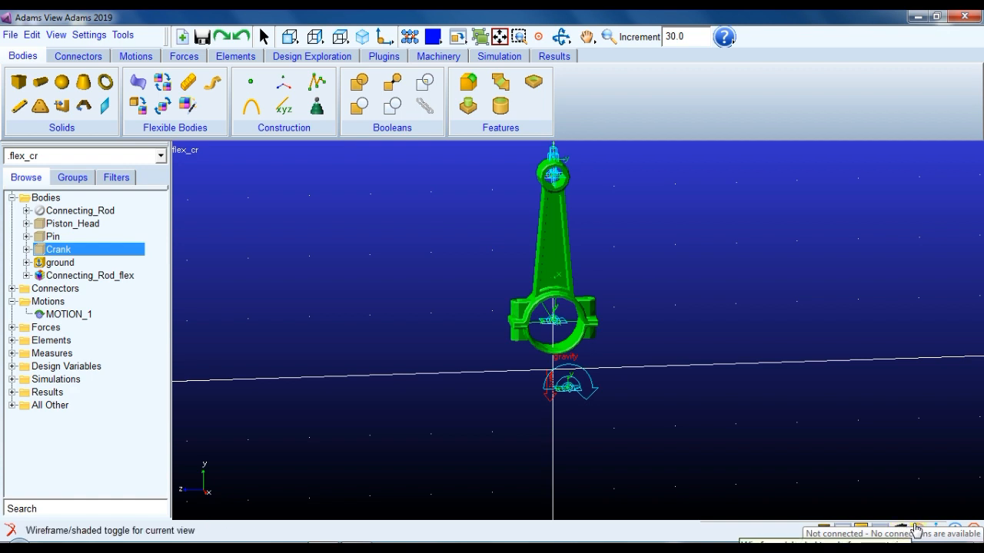
pyautogui.click(916, 531)
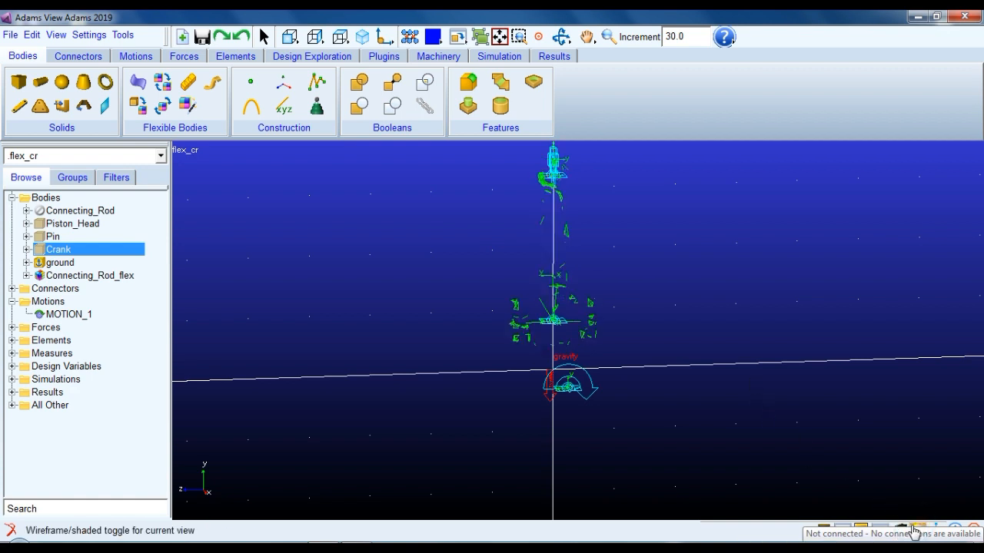
pyautogui.click(915, 530)
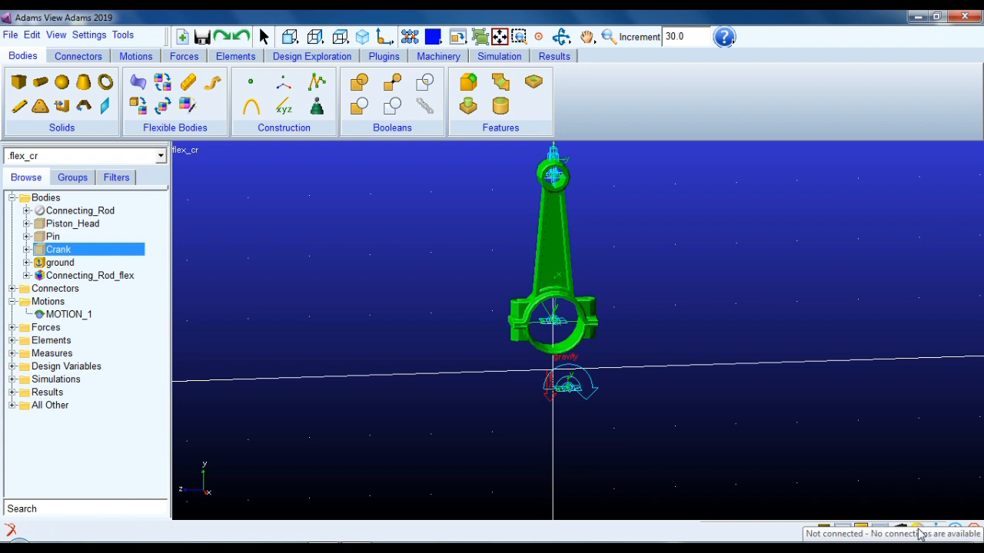
# Show the hidden Piston_Head, Pin and Crank bodies again.
pyautogui.rightClick(72, 223)
pyautogui.click(84, 405)
pyautogui.rightClick(58, 236)
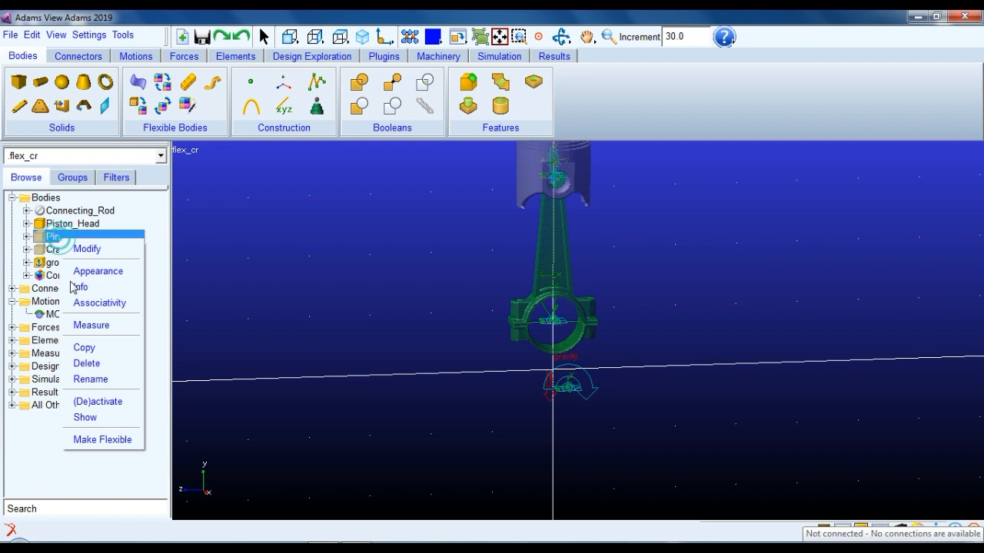
pyautogui.click(86, 417)
pyautogui.rightClick(59, 250)
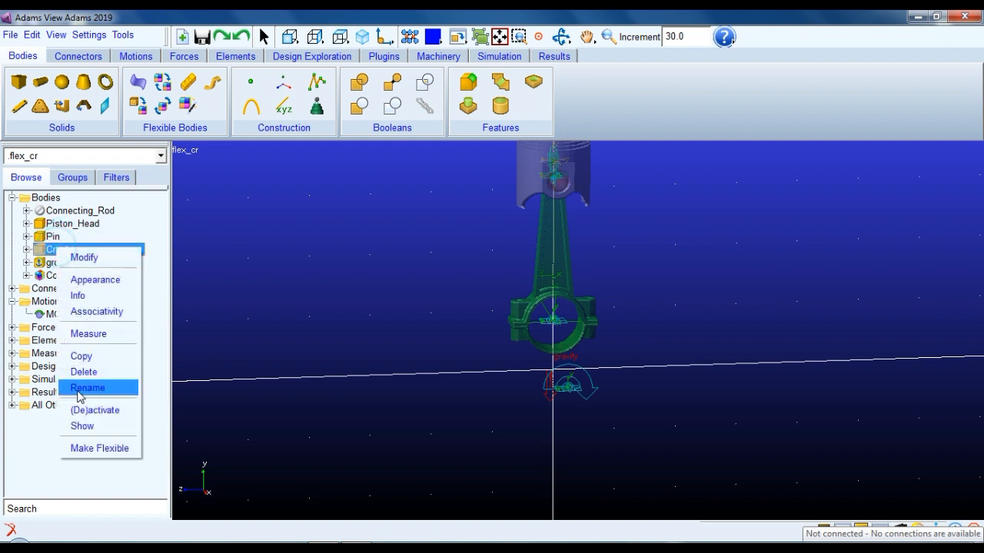
pyautogui.click(83, 426)
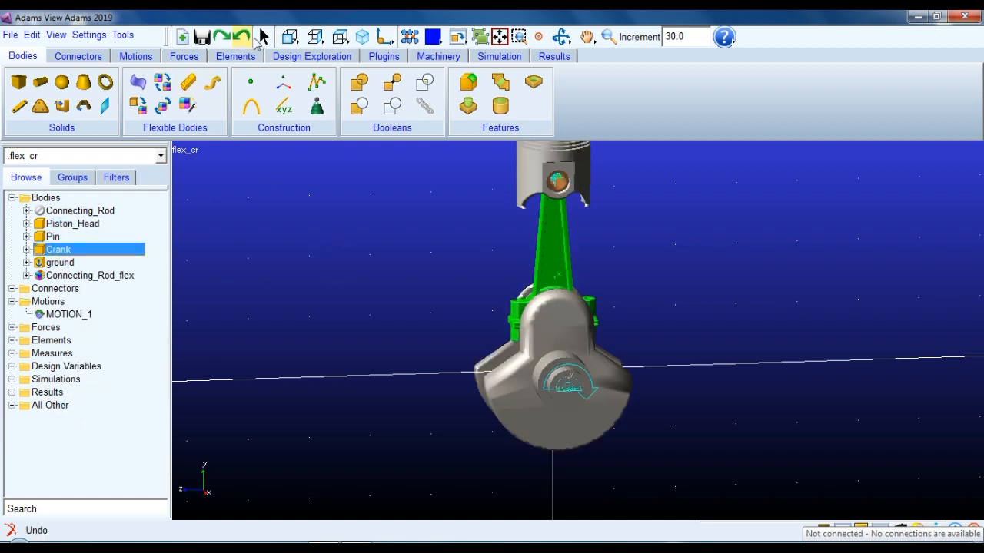
# Run a simulation with end time 1.0 and step size 1.0E-02, with graphics display updating turned off.
pyautogui.click(362, 36)
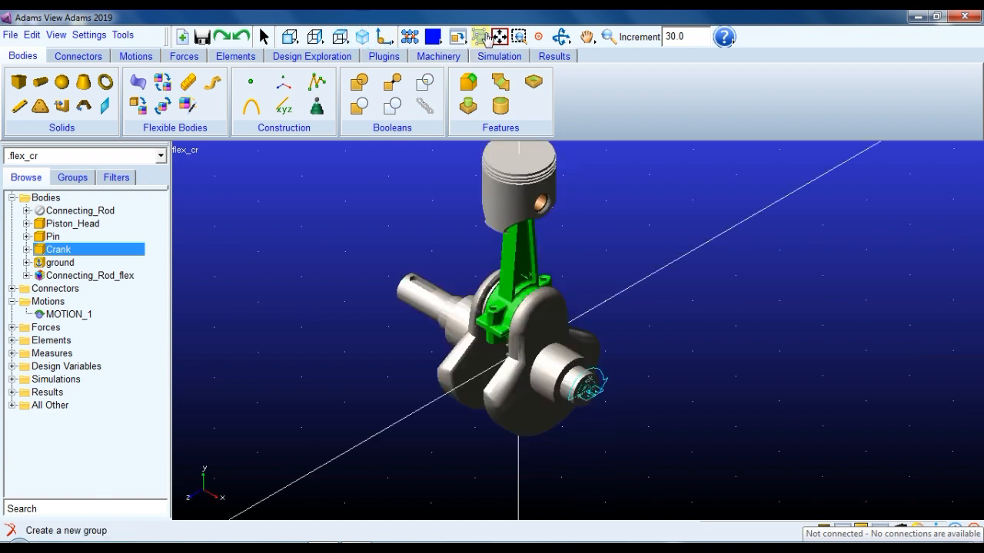
pyautogui.click(488, 37)
pyautogui.click(499, 56)
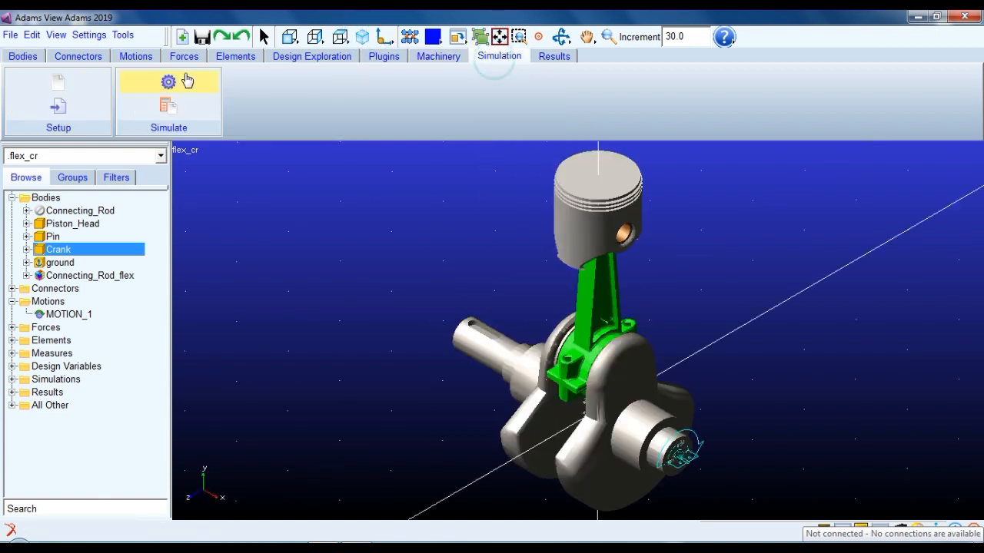
pyautogui.click(186, 77)
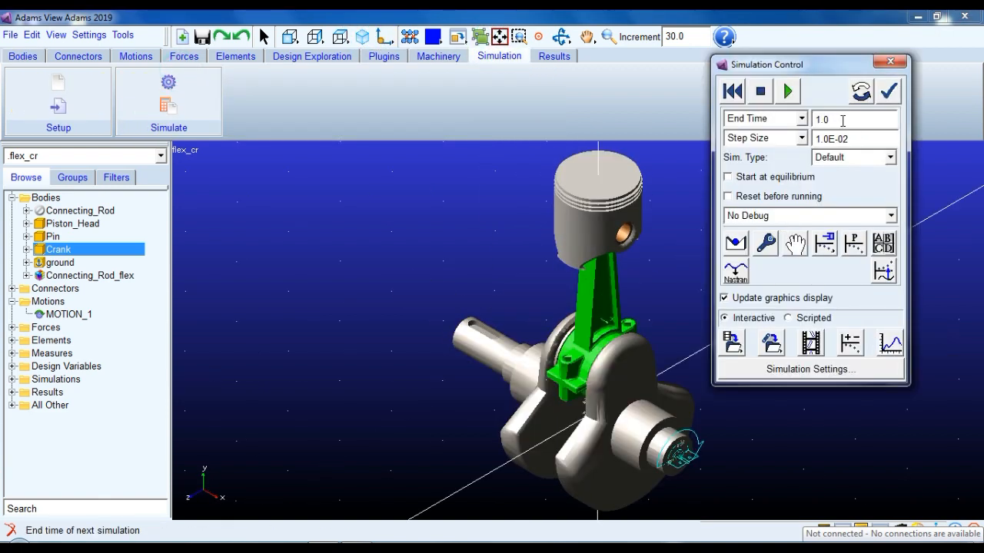
pyautogui.click(730, 300)
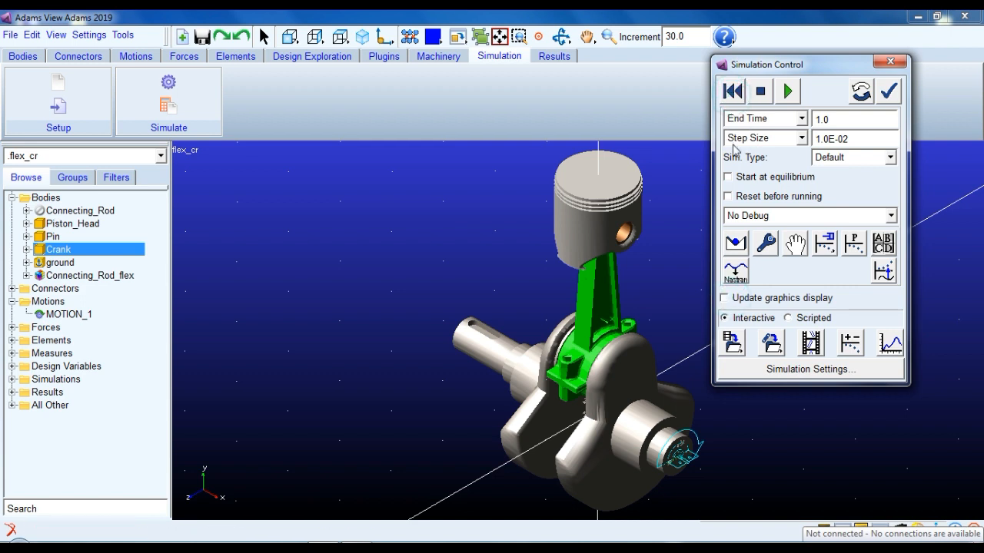
pyautogui.click(788, 92)
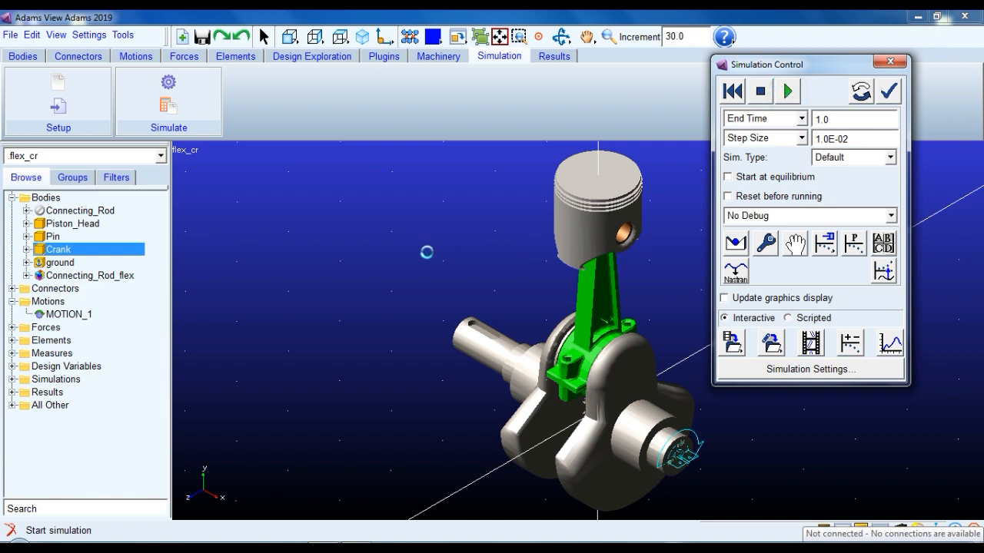
# Play the animation of the last run with contour plots, rewind it and close the animation controls.
pyautogui.click(811, 342)
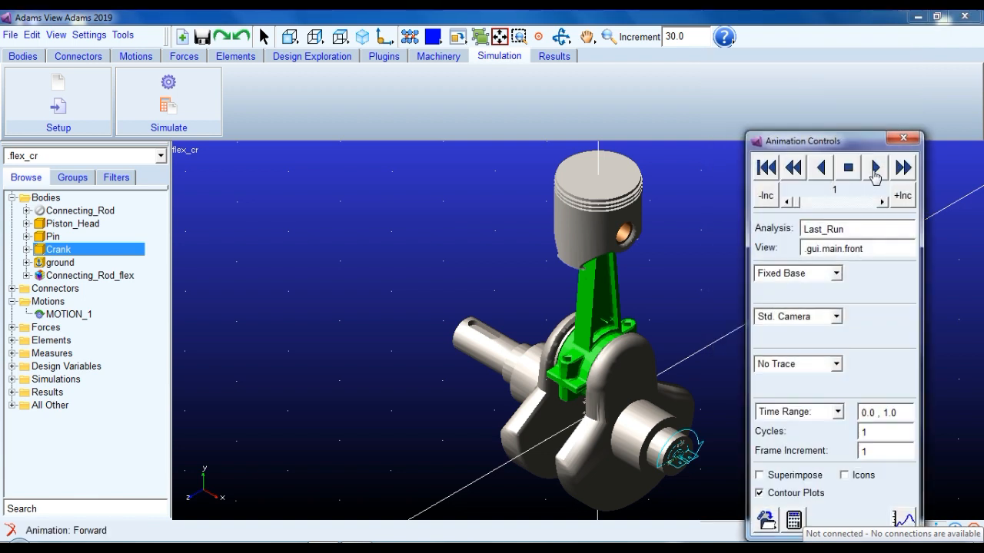
pyautogui.click(874, 171)
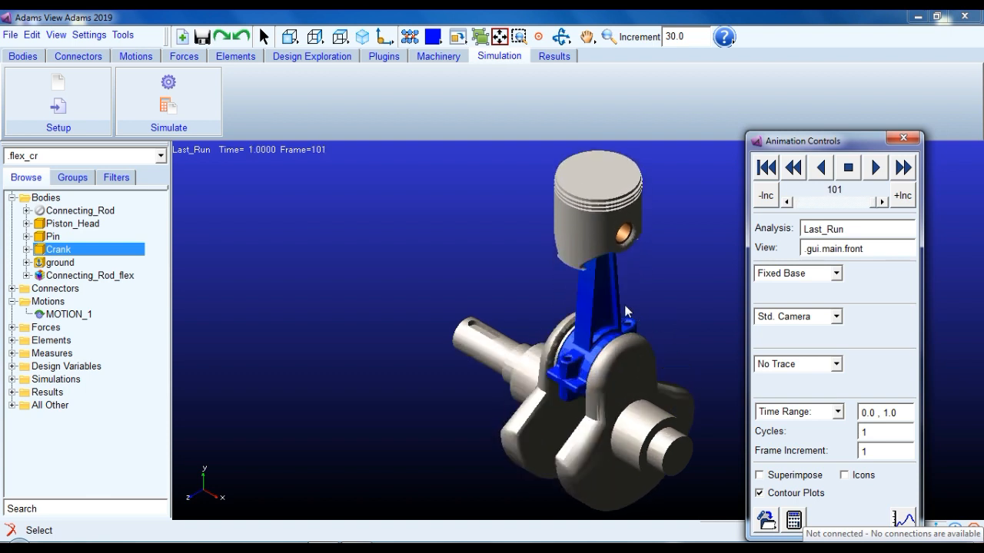
pyautogui.click(766, 168)
pyautogui.click(904, 138)
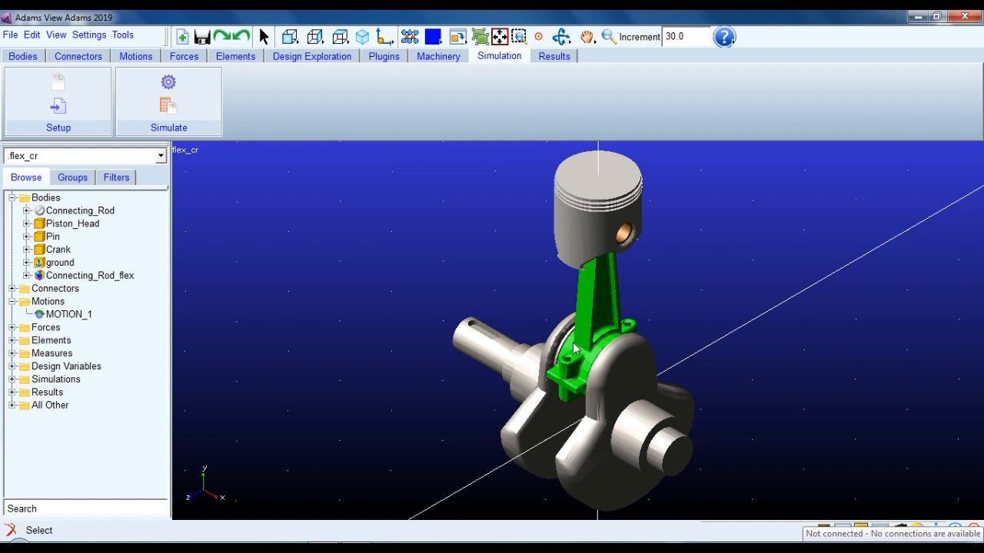
# Start a space-fixed single-component force on Piston_Head in front view, applied at the marker in the piston's centre.
pyautogui.press('t')
pyautogui.moveTo(615, 344); pyautogui.dragTo(538, 277)
pyautogui.press('z')
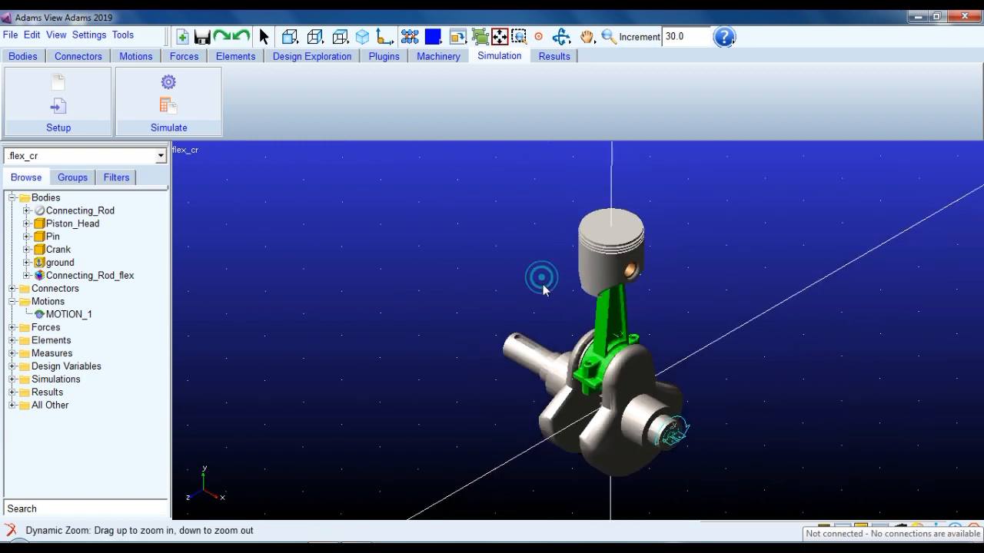
pyautogui.click(294, 43)
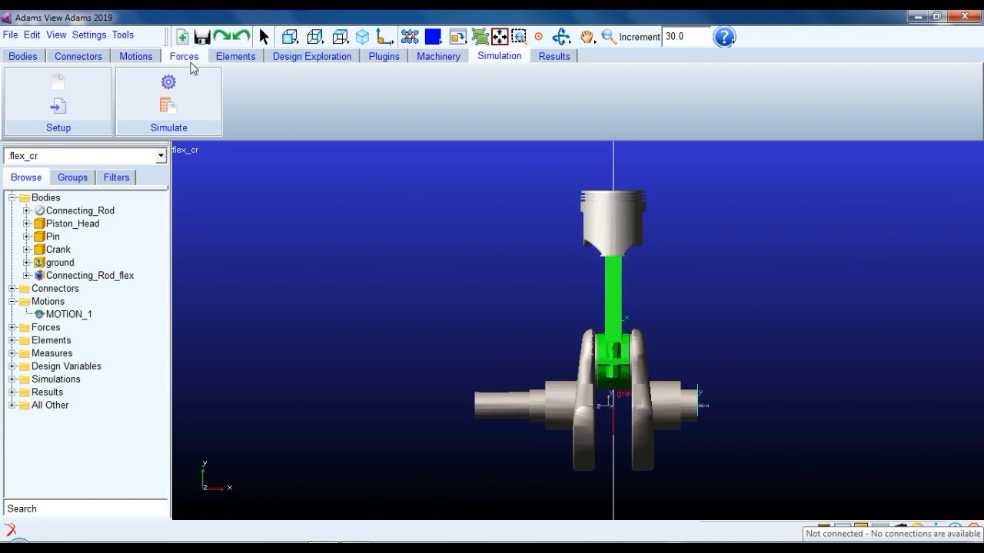
pyautogui.click(185, 56)
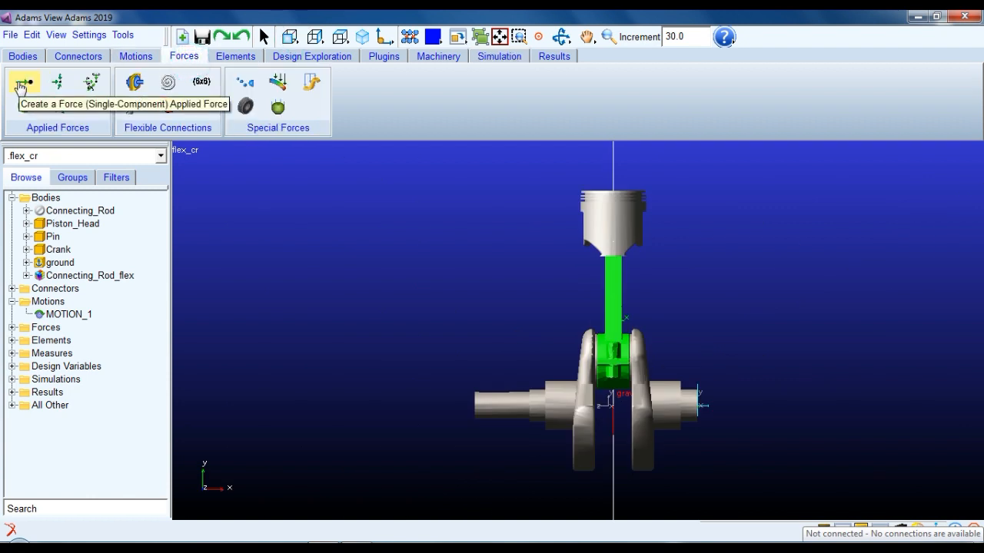
pyautogui.click(23, 83)
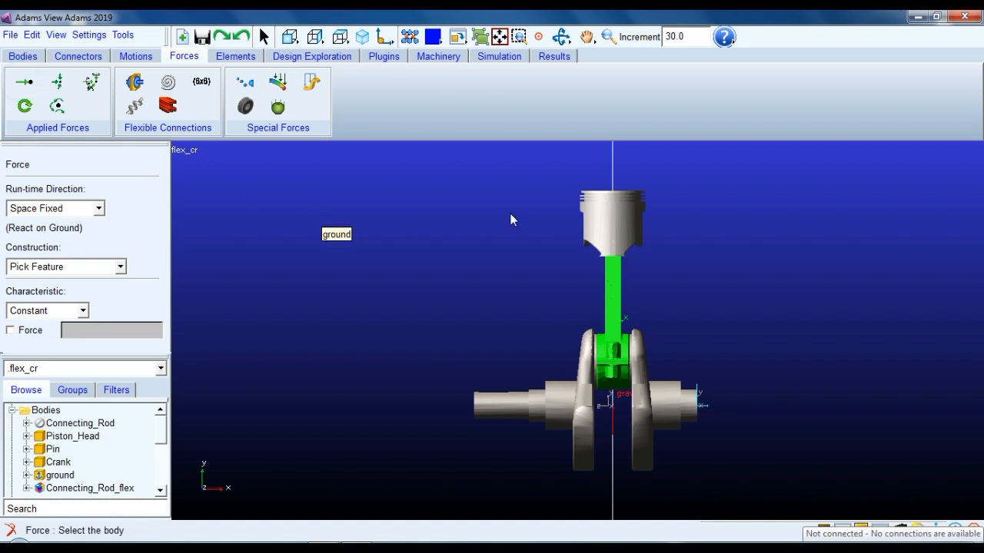
pyautogui.click(583, 199)
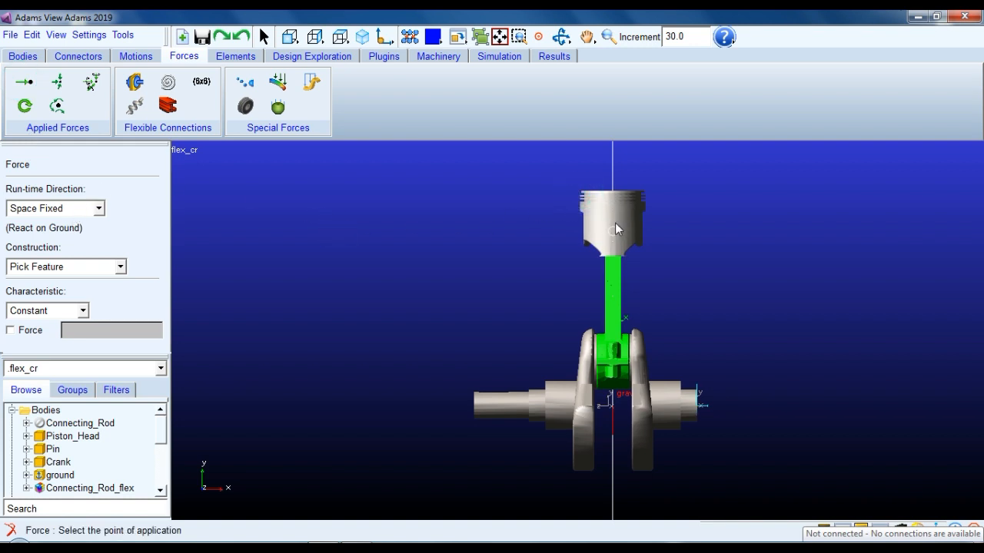
pyautogui.rightClick(614, 213)
pyautogui.click(738, 108)
pyautogui.click(859, 289)
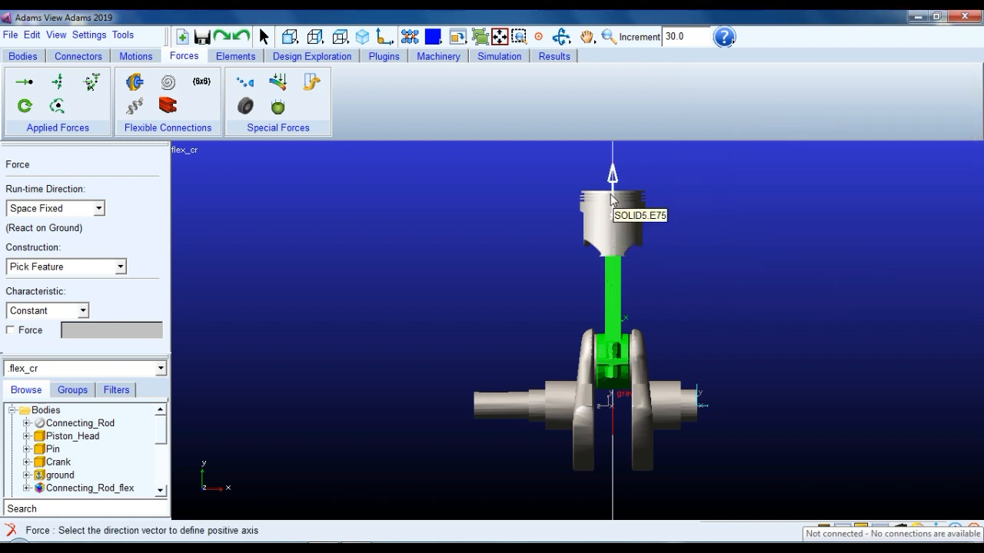
# Direct the piston force along the Piston_Head.cm.Y axis to complete it.
pyautogui.rightClick(611, 179)
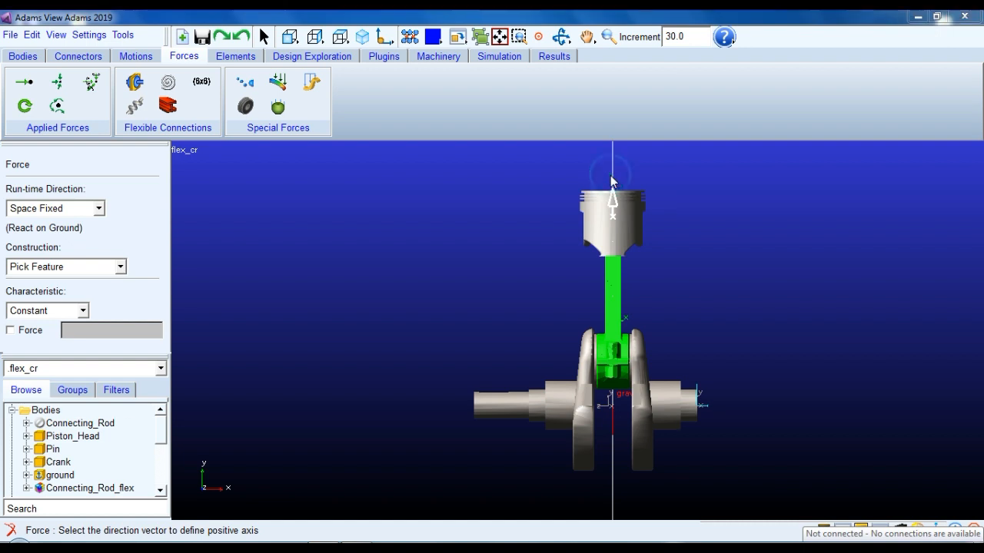
pyautogui.click(112, 433)
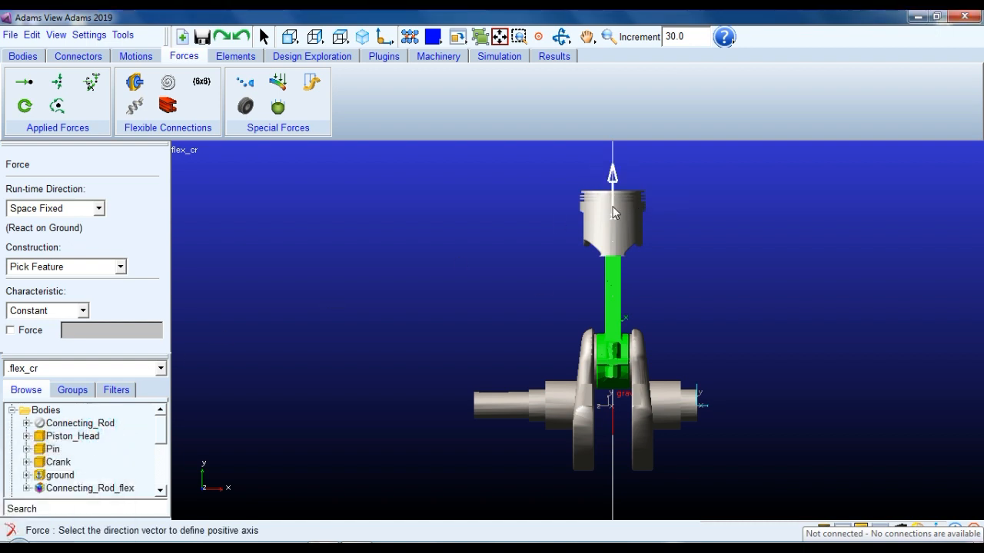
pyautogui.rightClick(613, 212)
pyautogui.click(749, 131)
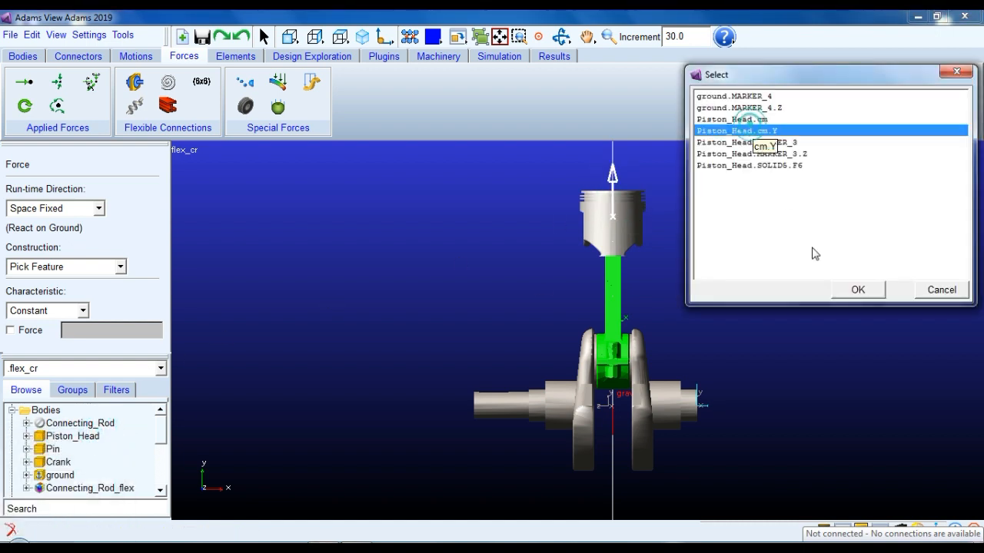
pyautogui.click(847, 290)
pyautogui.click(738, 203)
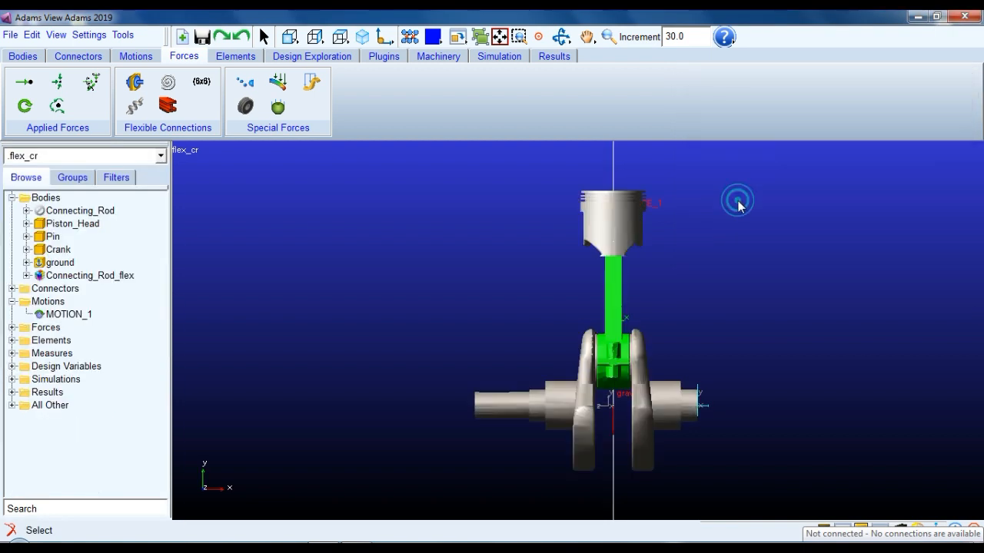
# Examine SFORCE_1 on the piston up close to check its location and direction.
pyautogui.click(12, 328)
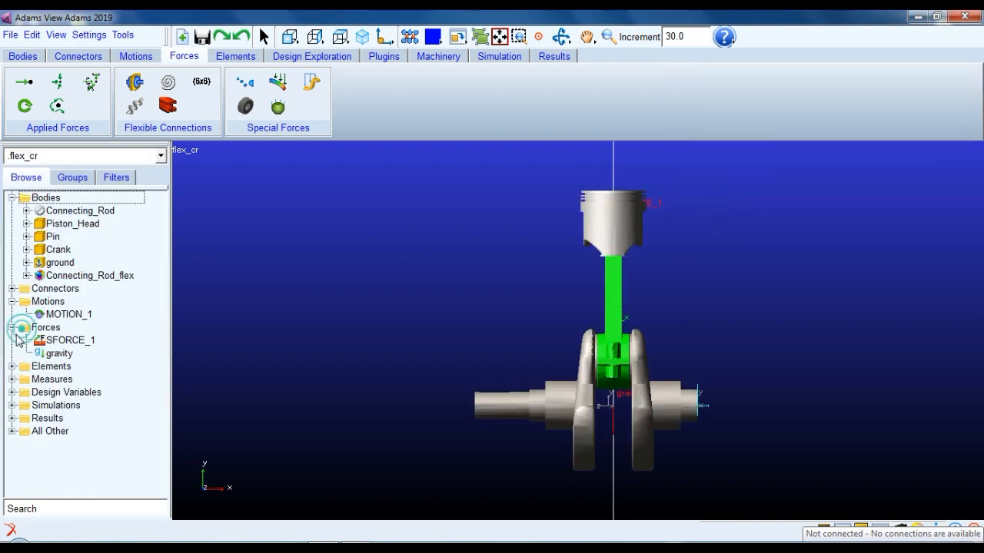
pyautogui.click(58, 339)
pyautogui.press('w')
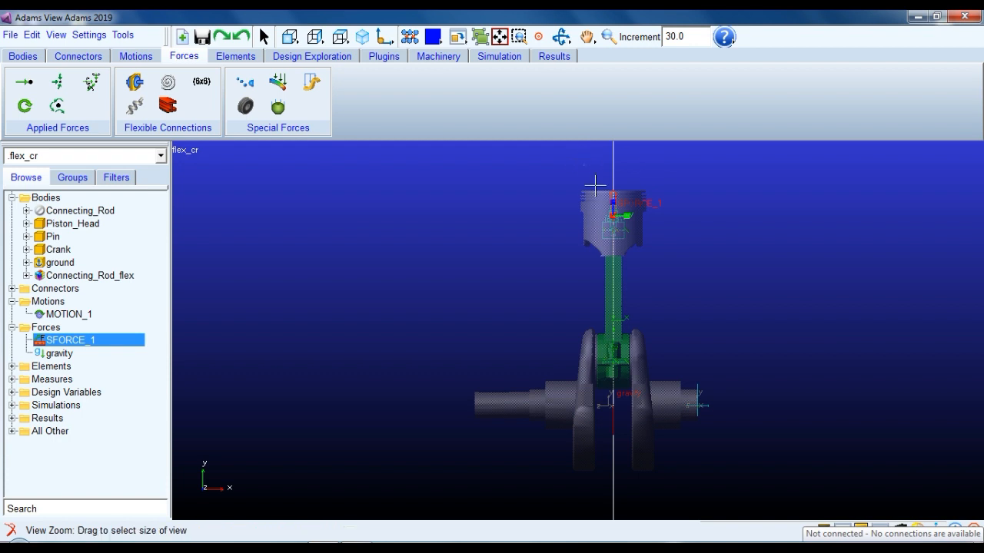
pyautogui.moveTo(580, 160); pyautogui.dragTo(673, 254)
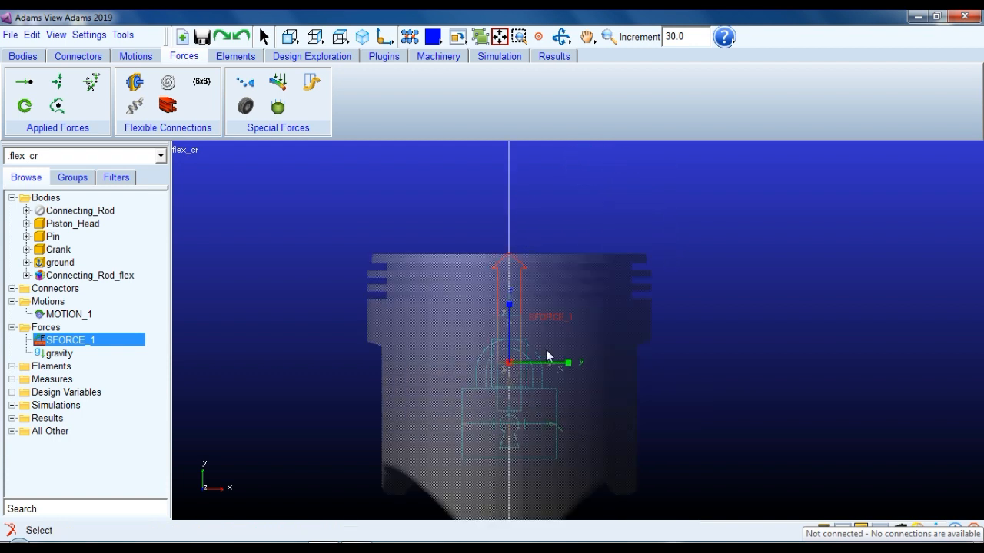
pyautogui.press('z')
pyautogui.moveTo(559, 316); pyautogui.dragTo(608, 345)
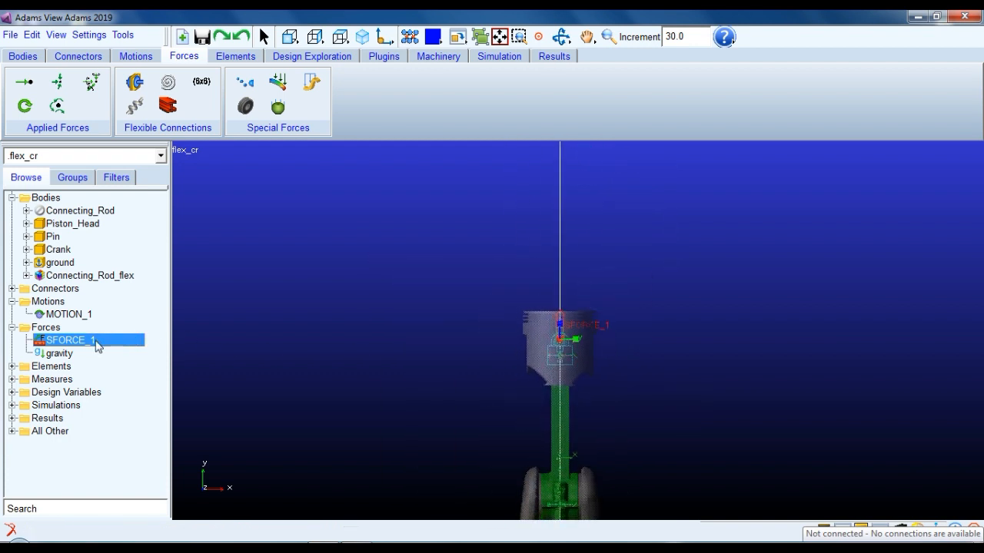
# Try to define SFORCE_1 with the function step(0,0,0.5,-1000).
pyautogui.doubleClick(96, 342)
pyautogui.moveTo(274, 228); pyautogui.dragTo(221, 224)
pyautogui.write('step(0,0,0.5,-1000')
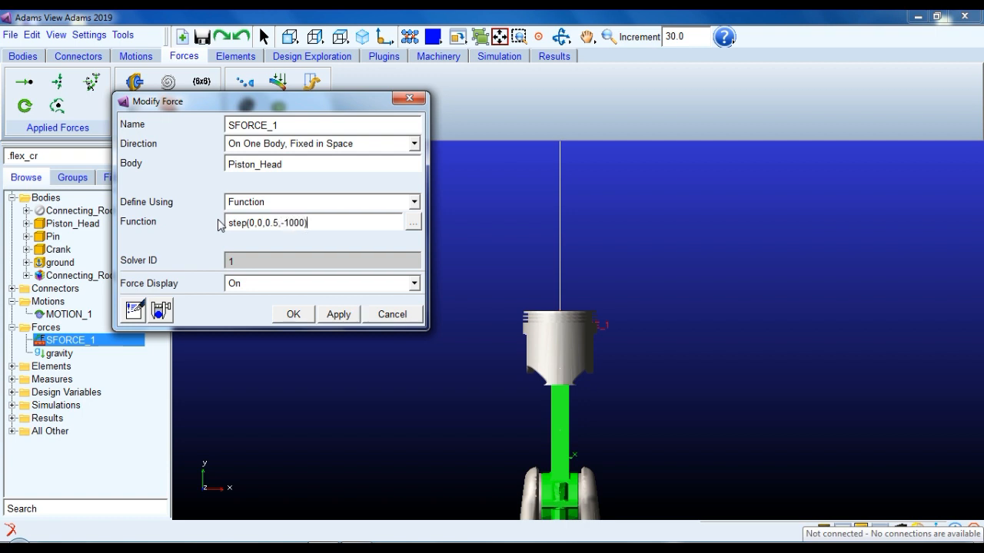
pyautogui.click(230, 219)
pyautogui.click(319, 222)
pyautogui.click(295, 314)
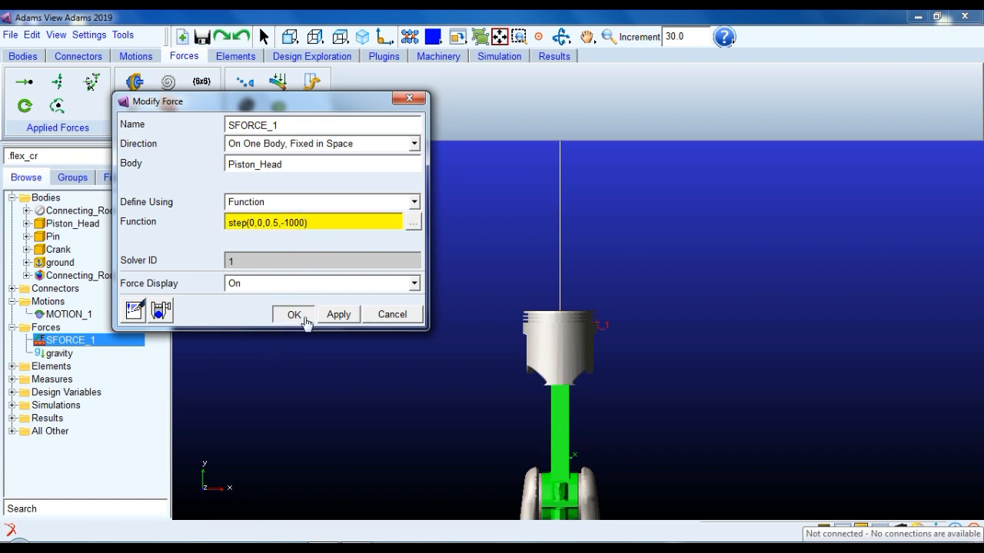
# Add time as the first argument of the SFORCE_1 function, giving step(time,0,0,0.5,-1000), and apply it.
pyautogui.click(625, 224)
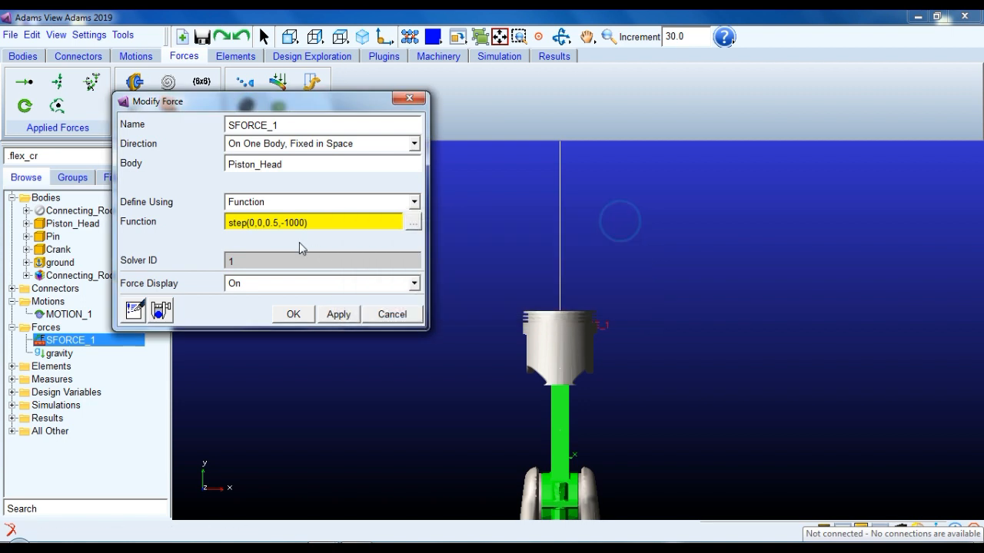
pyautogui.click(252, 223)
pyautogui.write('time,')
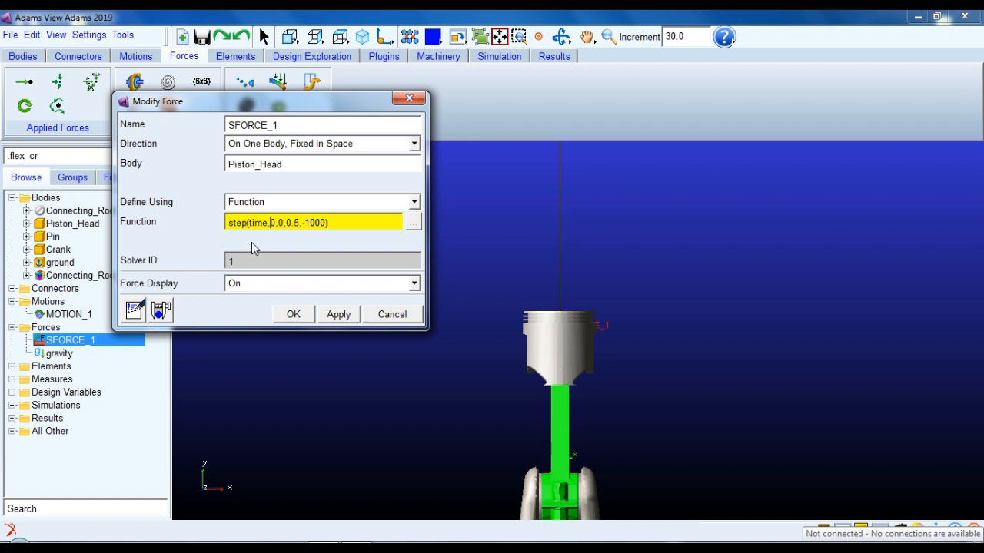
pyautogui.click(354, 226)
pyautogui.click(290, 314)
# Run the loaded model in isometric view with end time 2 and step size 1.0E-02.
pyautogui.press('z')
pyautogui.moveTo(771, 281); pyautogui.dragTo(772, 301)
pyautogui.click(362, 37)
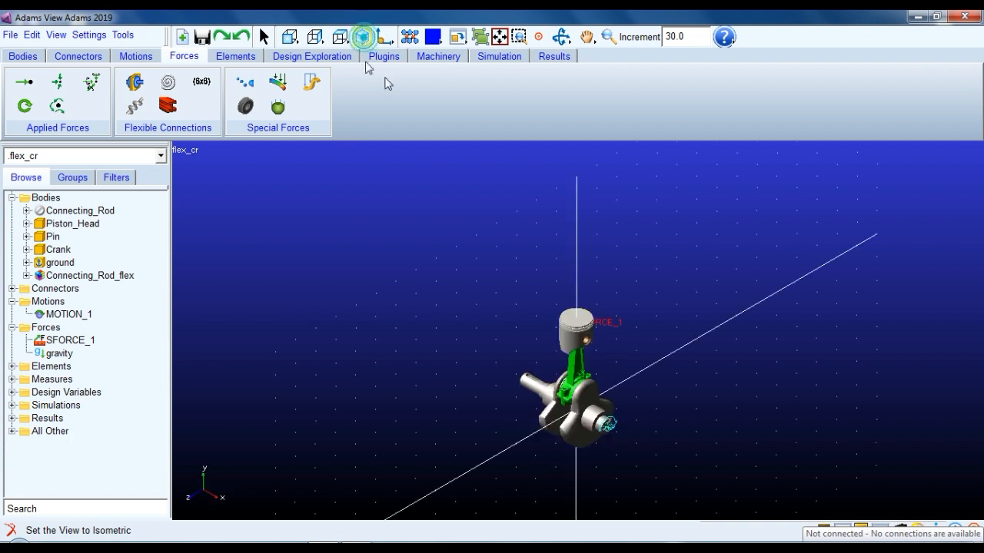
pyautogui.click(499, 56)
pyautogui.click(141, 82)
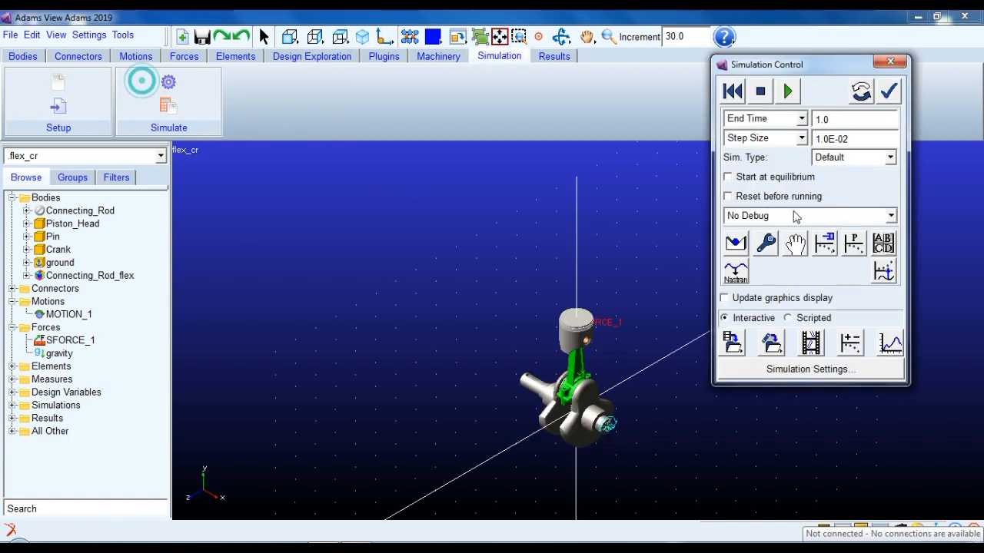
pyautogui.doubleClick(830, 119)
pyautogui.write('2')
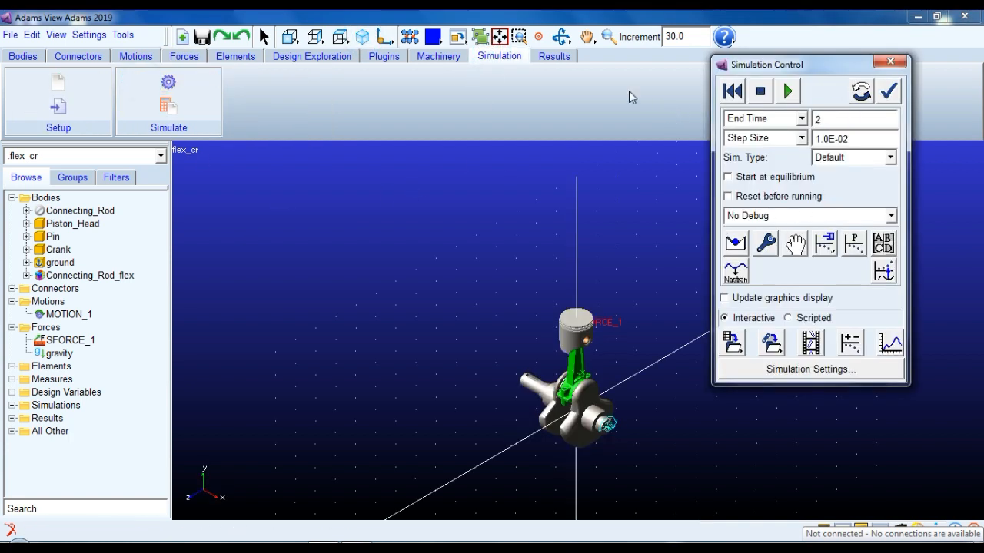
pyautogui.click(790, 92)
# Change the view background to white and fit the whole mechanism in the view.
pyautogui.rightClick(821, 530)
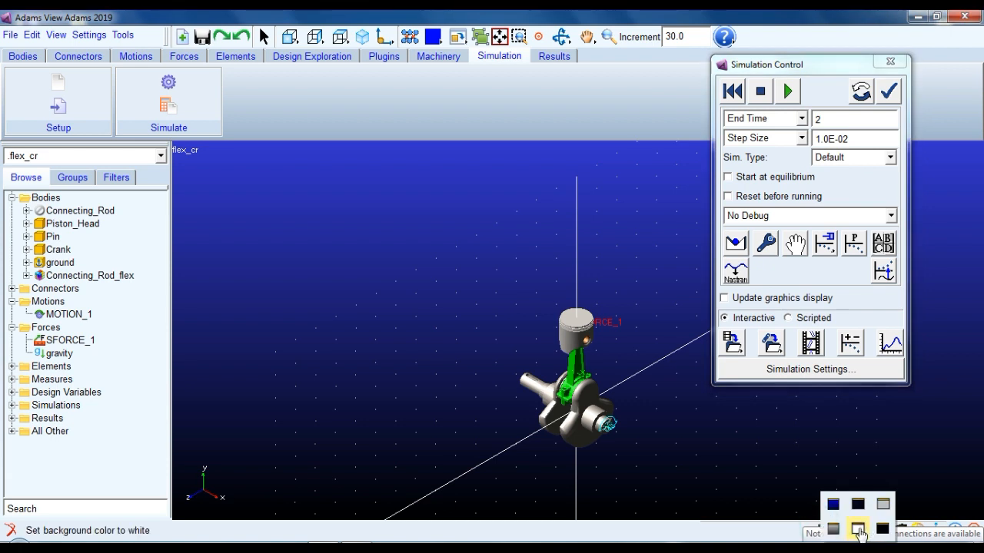
pyautogui.click(858, 529)
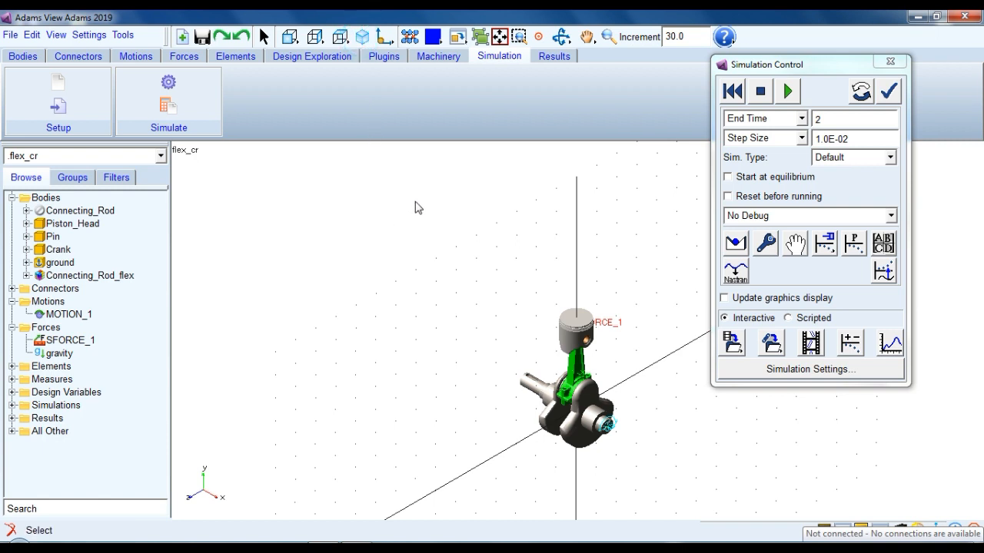
pyautogui.click(500, 36)
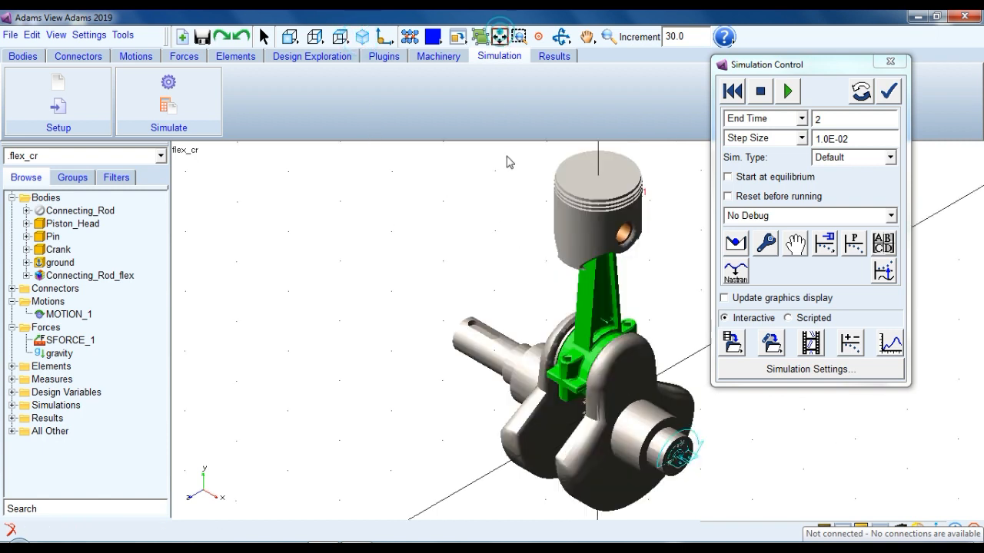
# Play the Last_Run animation of the mechanism while adjusting the view, and close the animation controls.
pyautogui.click(810, 342)
pyautogui.click(878, 167)
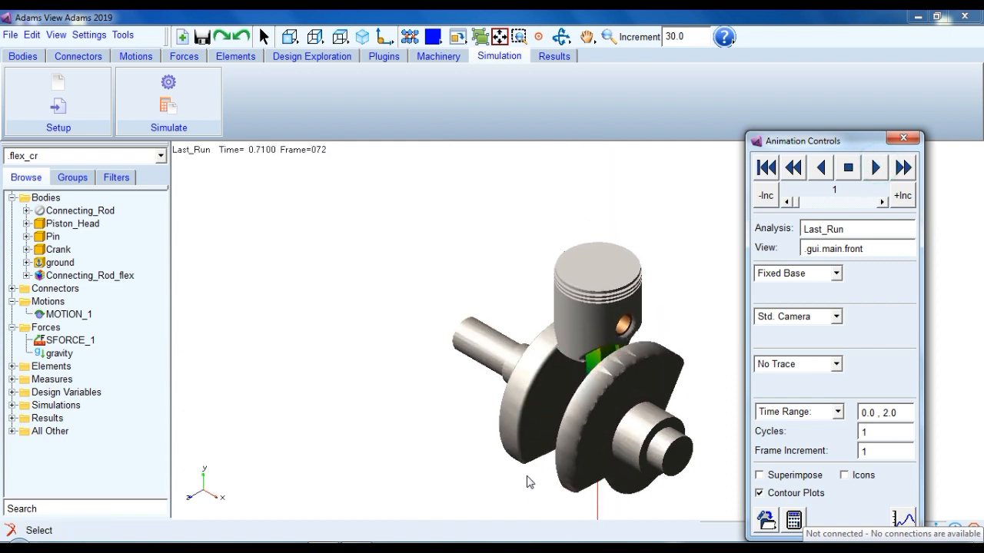
pyautogui.press('t')
pyautogui.moveTo(508, 469); pyautogui.dragTo(498, 337)
pyautogui.press('z')
pyautogui.moveTo(493, 392); pyautogui.dragTo(477, 422)
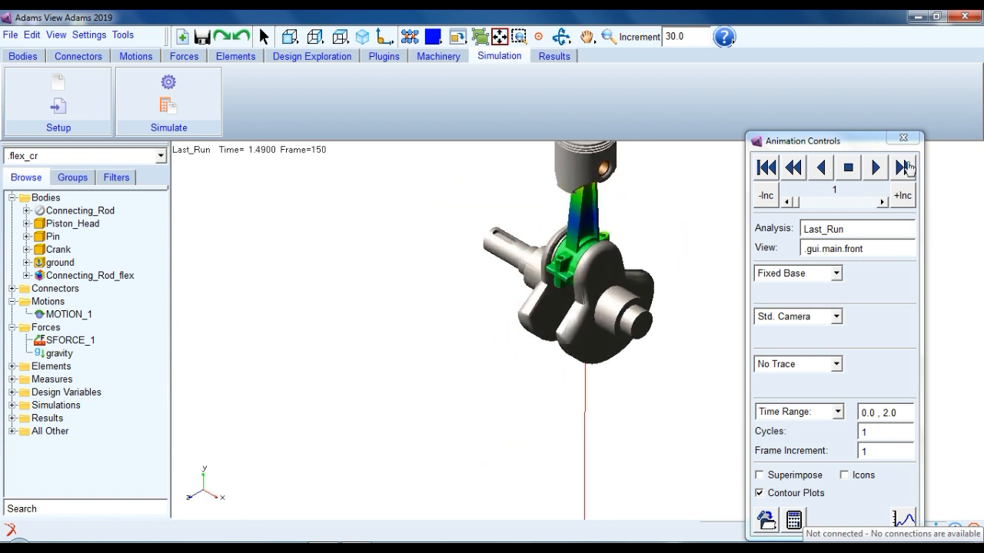
pyautogui.click(903, 138)
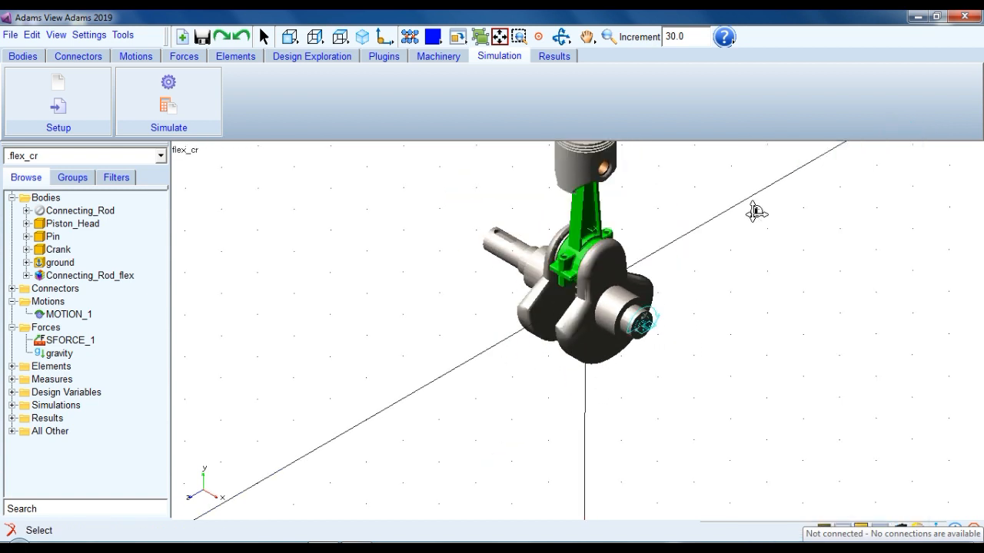
# Set the transparency of the Piston_Head solid SOLID5 to 80.
pyautogui.moveTo(757, 212); pyautogui.dragTo(760, 291)
pyautogui.rightClick(565, 206)
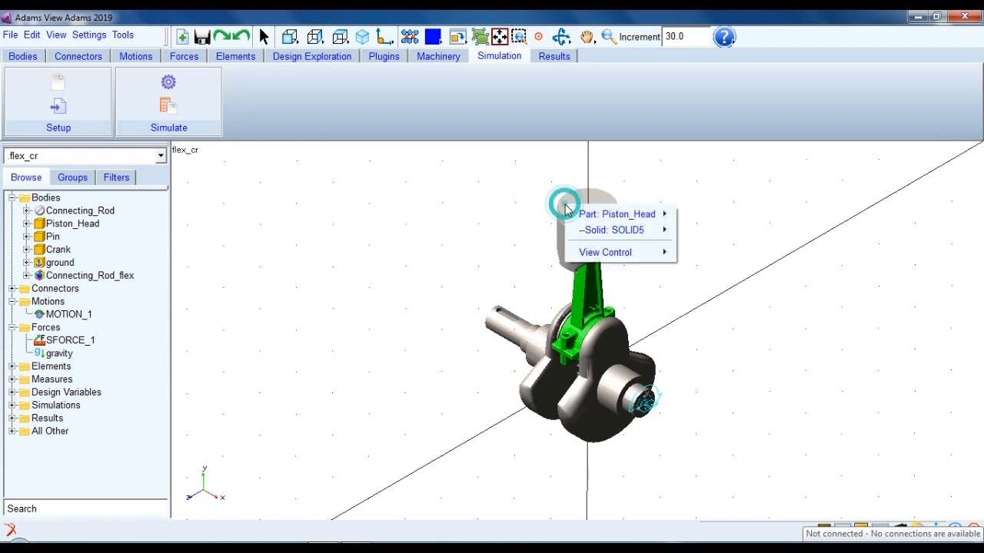
pyautogui.moveTo(588, 236)
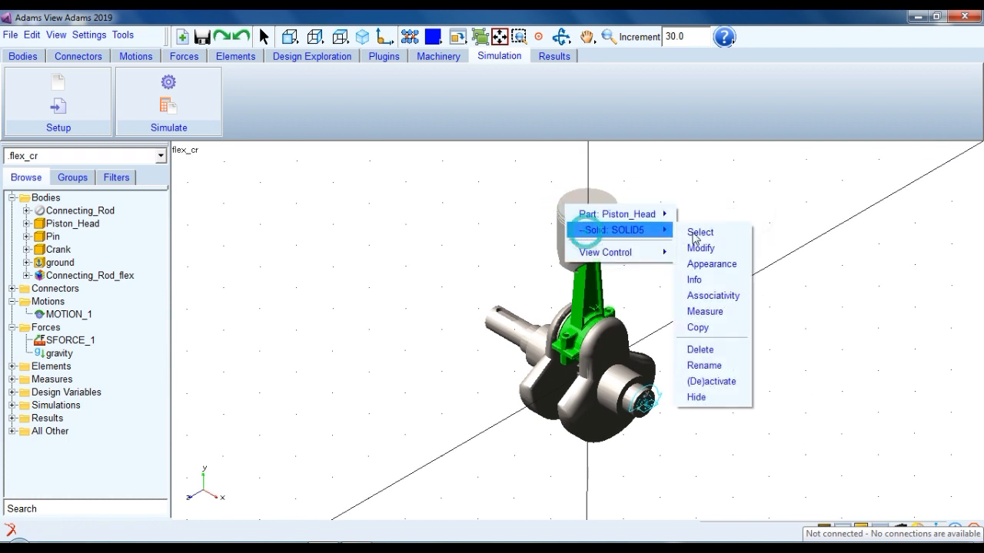
pyautogui.click(702, 266)
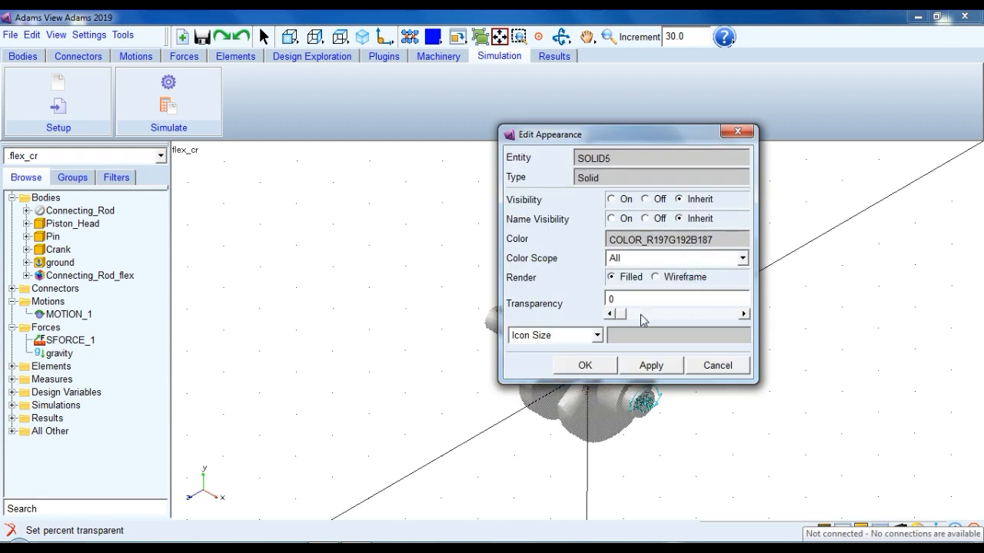
pyautogui.doubleClick(631, 296)
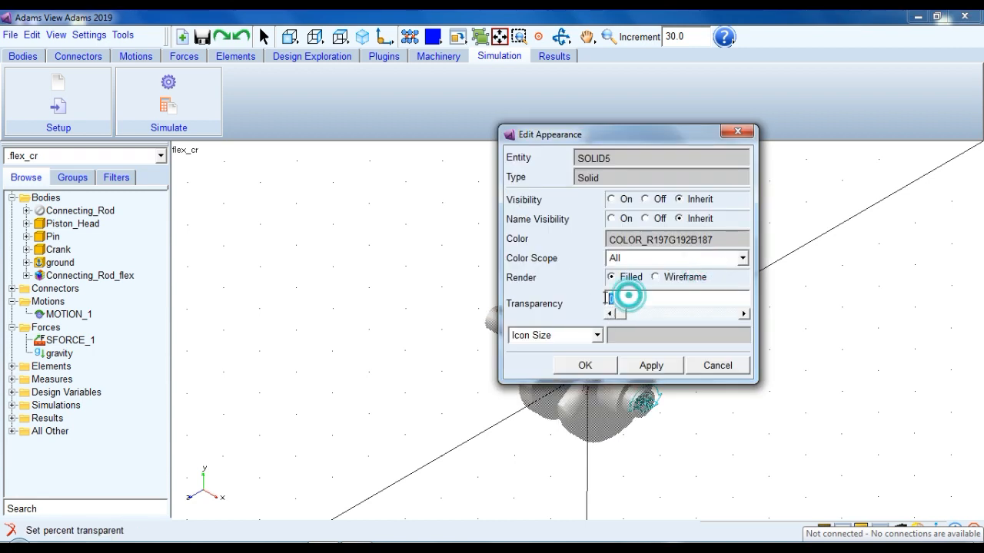
pyautogui.write('80')
pyautogui.click(583, 366)
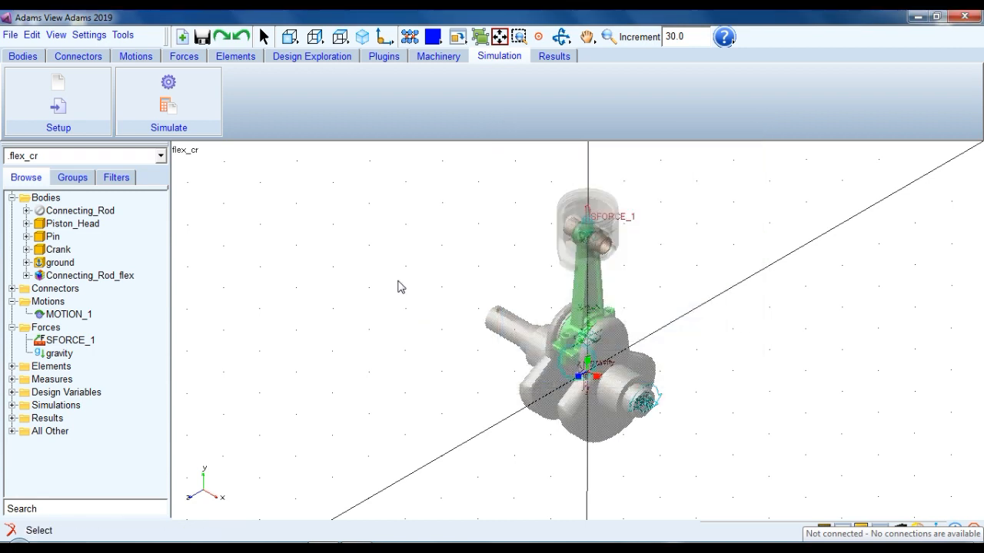
pyautogui.click(398, 281)
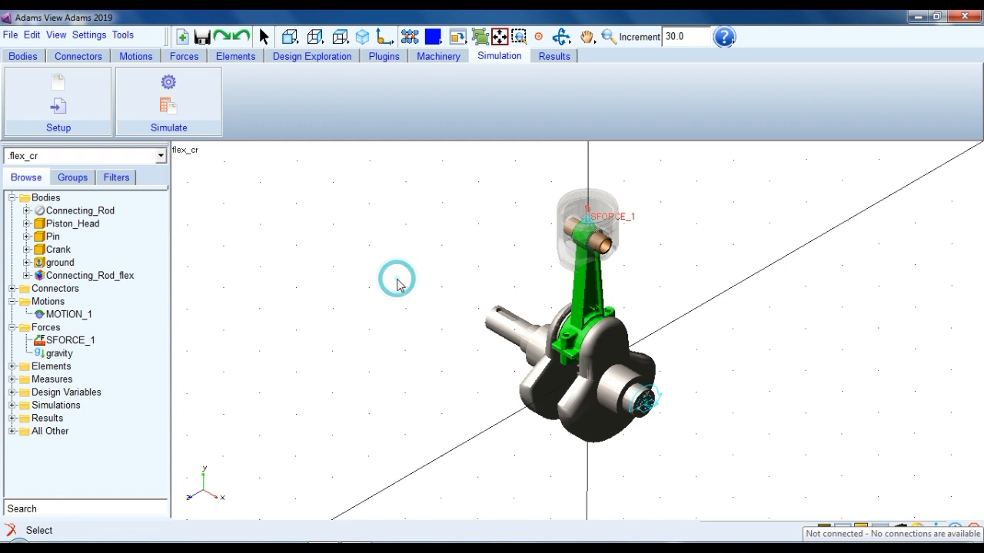
# Set the transparency of the Crank solid SOLID1 to 80.
pyautogui.rightClick(503, 328)
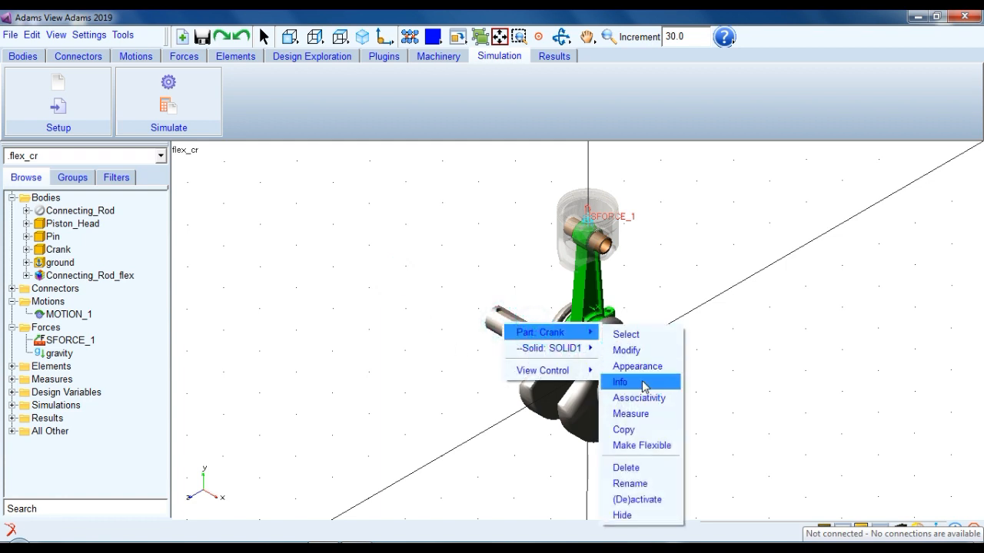
pyautogui.moveTo(578, 351)
pyautogui.click(638, 382)
pyautogui.doubleClick(628, 299)
pyautogui.write('80')
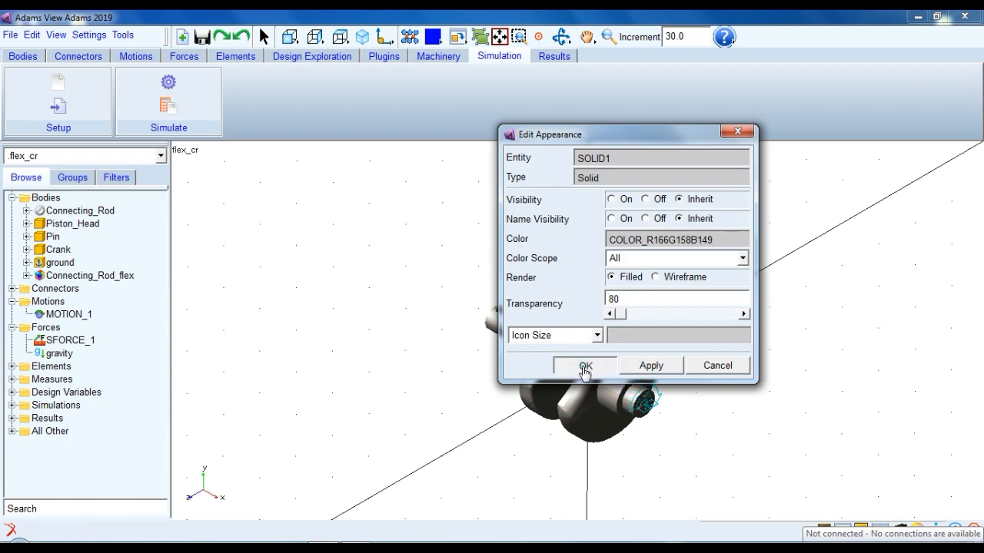
pyautogui.click(584, 365)
pyautogui.click(362, 332)
# Replay the Last_Run animation to examine the stress contours on the connecting rod through the transparent parts, and close the controls.
pyautogui.click(170, 100)
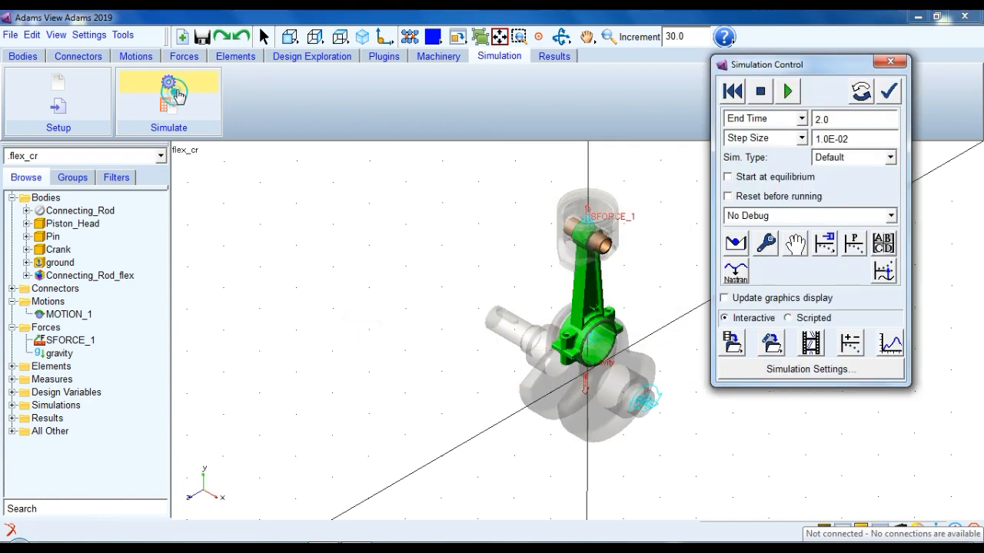
pyautogui.click(821, 341)
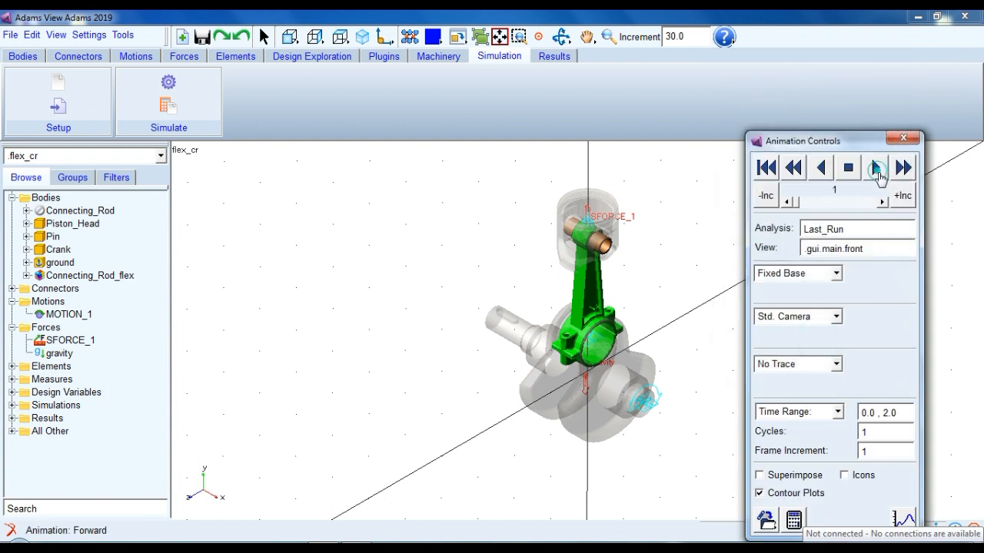
pyautogui.click(874, 167)
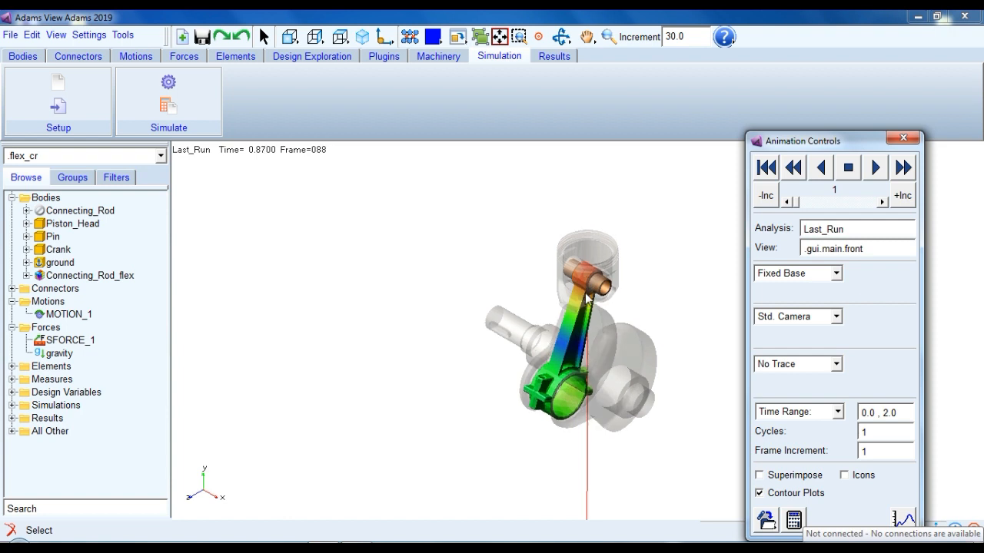
pyautogui.click(903, 137)
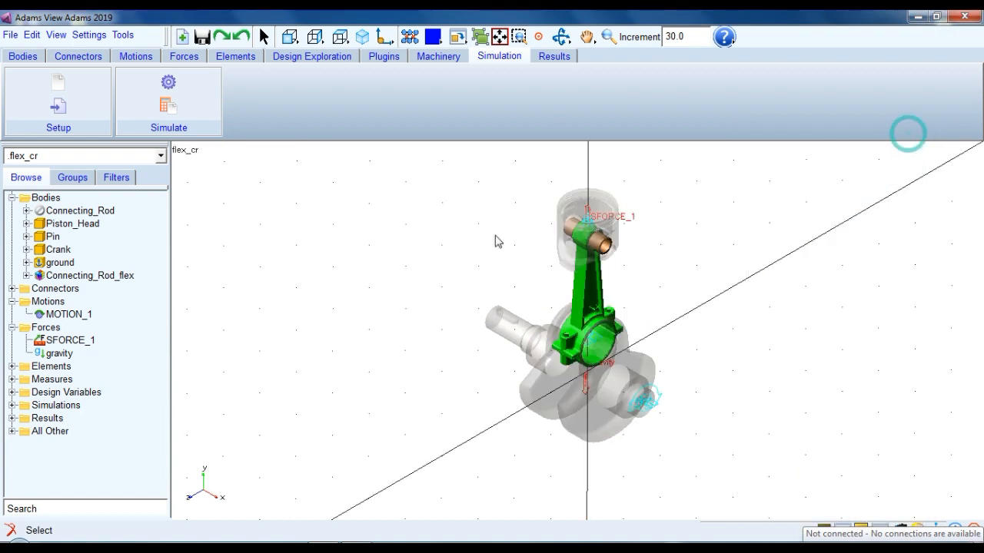
pyautogui.click(355, 262)
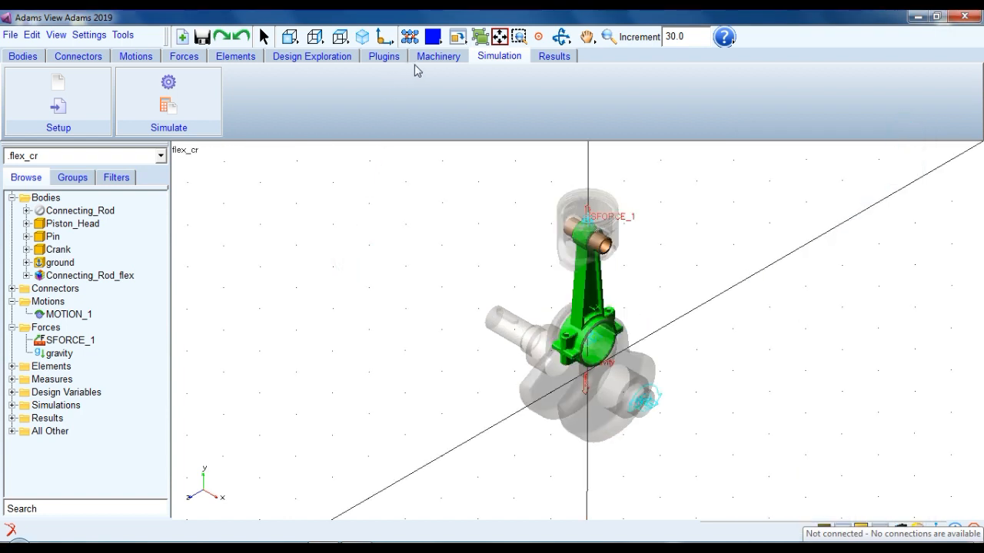
# Open the Durability hot spots table and specify Connecting_Rod_flex as the flex body and Last_Run as the analysis.
pyautogui.click(390, 59)
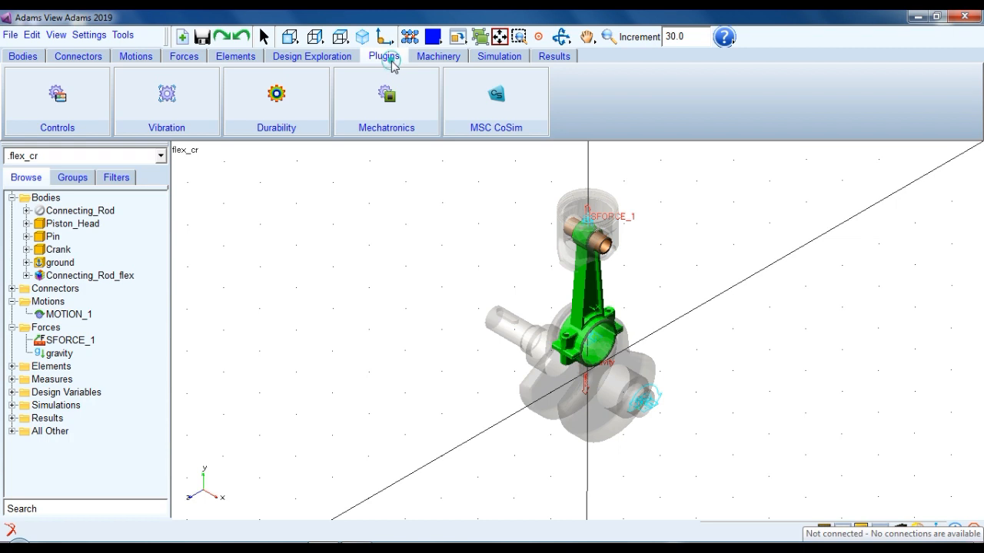
pyautogui.click(277, 96)
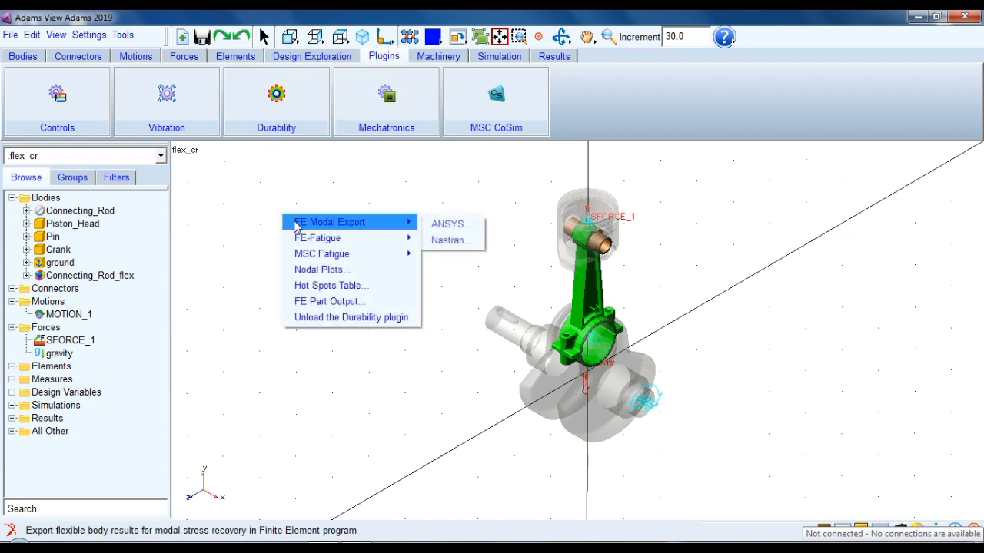
pyautogui.click(360, 289)
pyautogui.moveTo(679, 88); pyautogui.dragTo(462, 35)
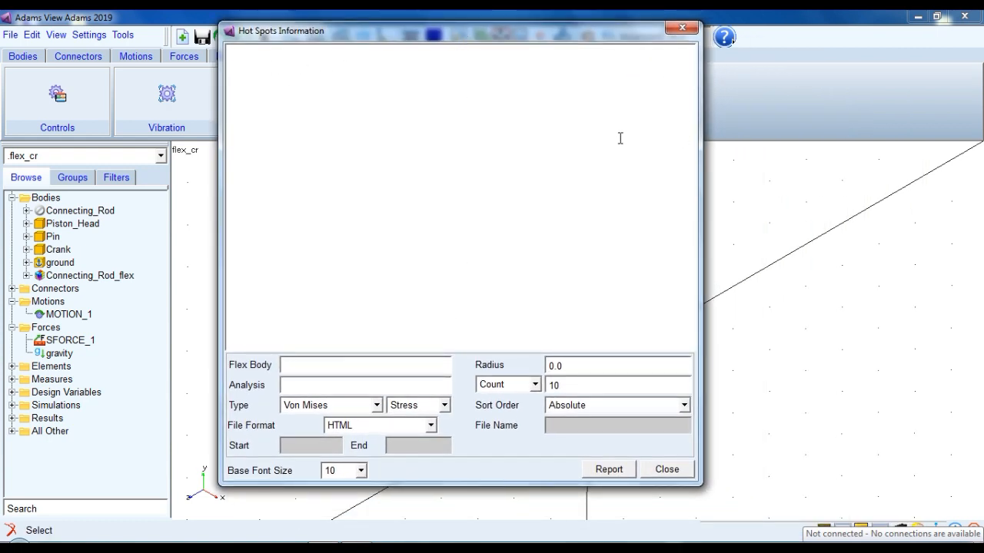
pyautogui.rightClick(289, 367)
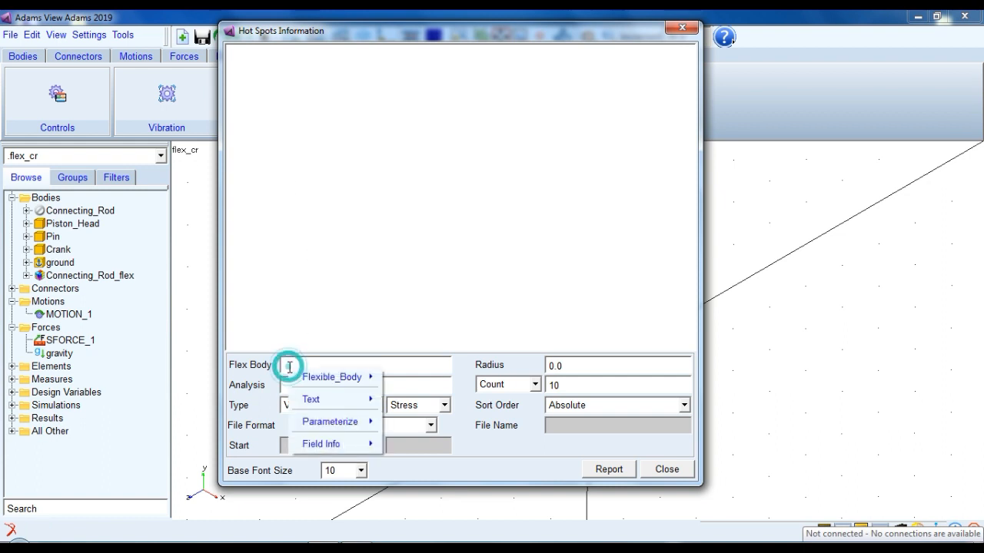
pyautogui.moveTo(305, 377)
pyautogui.moveTo(412, 415)
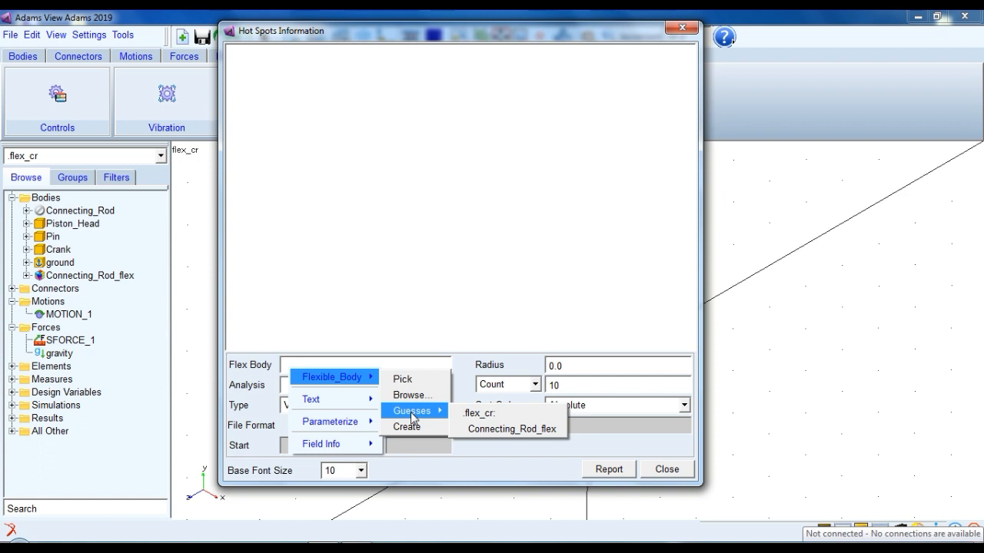
pyautogui.click(477, 429)
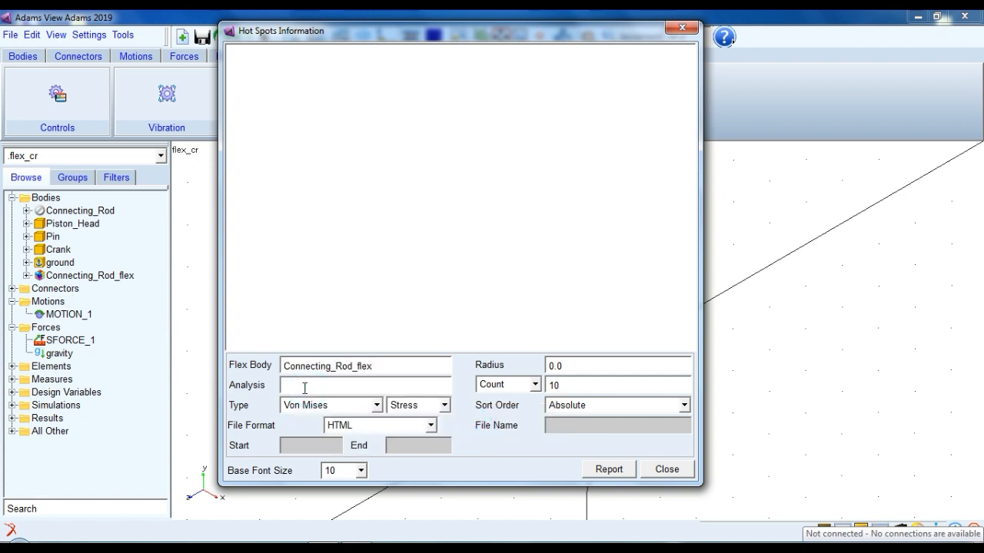
pyautogui.rightClick(305, 389)
pyautogui.moveTo(324, 399)
pyautogui.moveTo(424, 431)
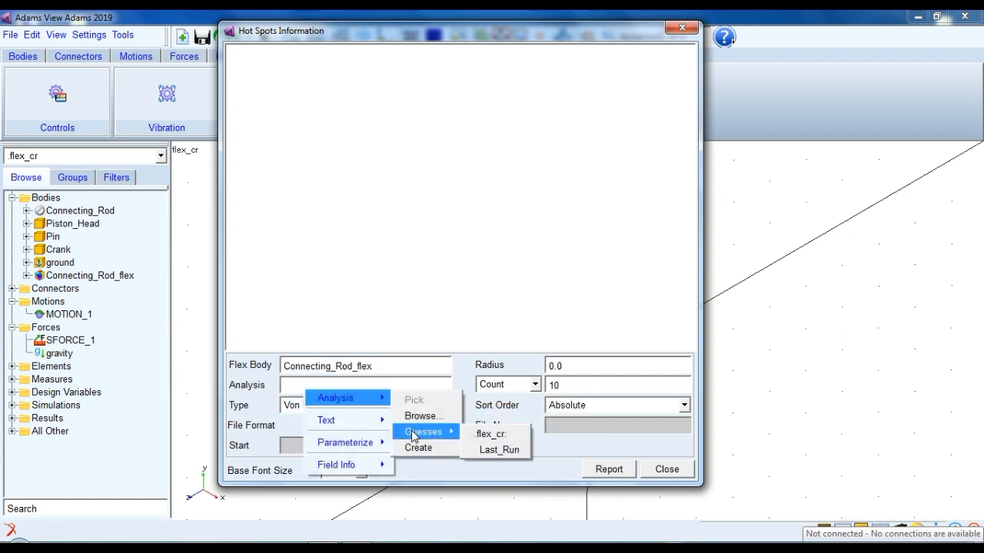
pyautogui.click(488, 451)
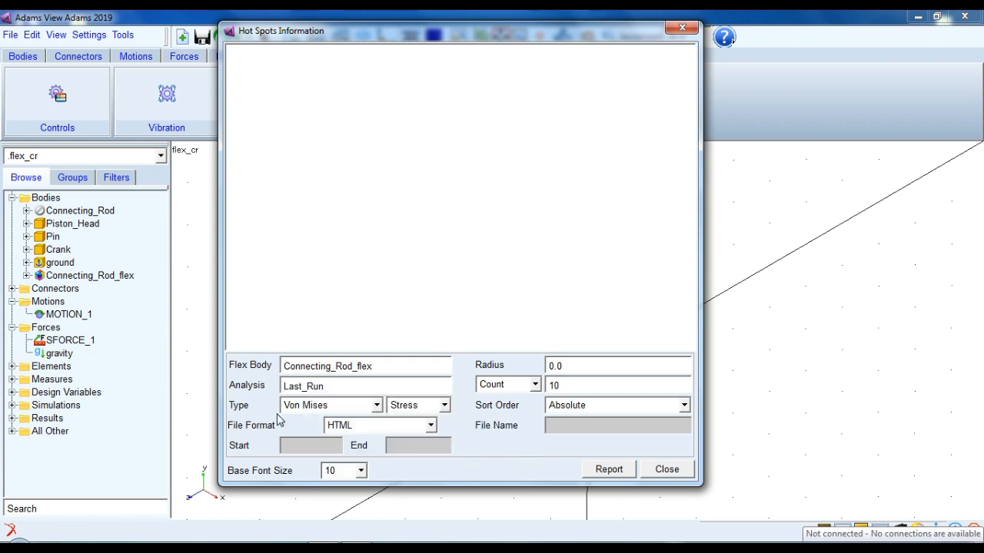
# Report the connecting rod's top 10 Von Mises stress hot spots with a radius of 5, and close the table.
pyautogui.click(313, 407)
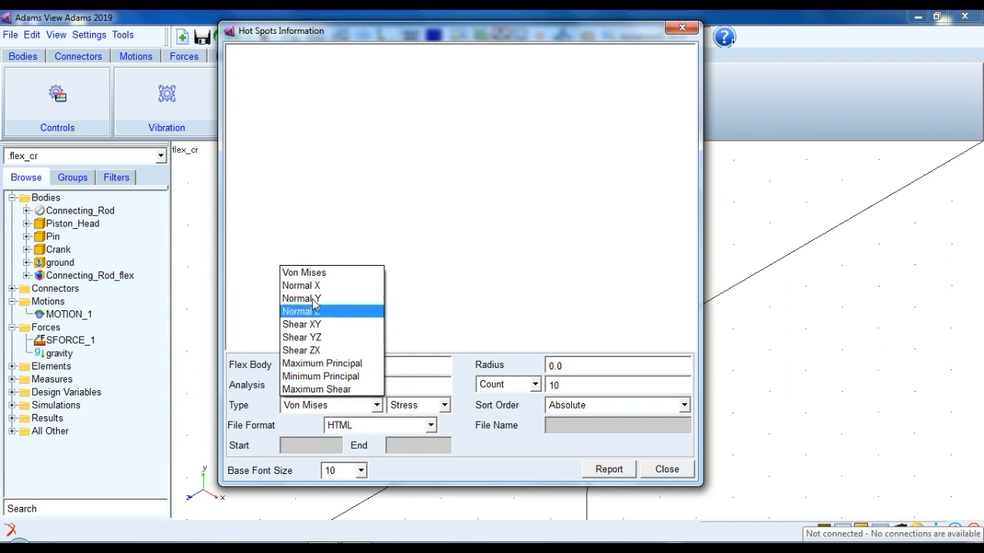
pyautogui.click(292, 273)
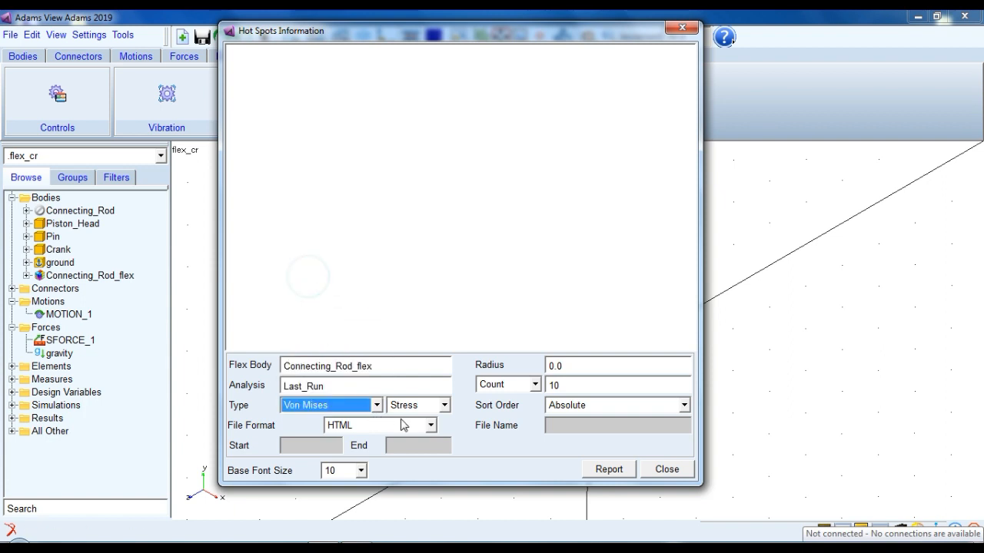
pyautogui.click(589, 366)
pyautogui.write('5')
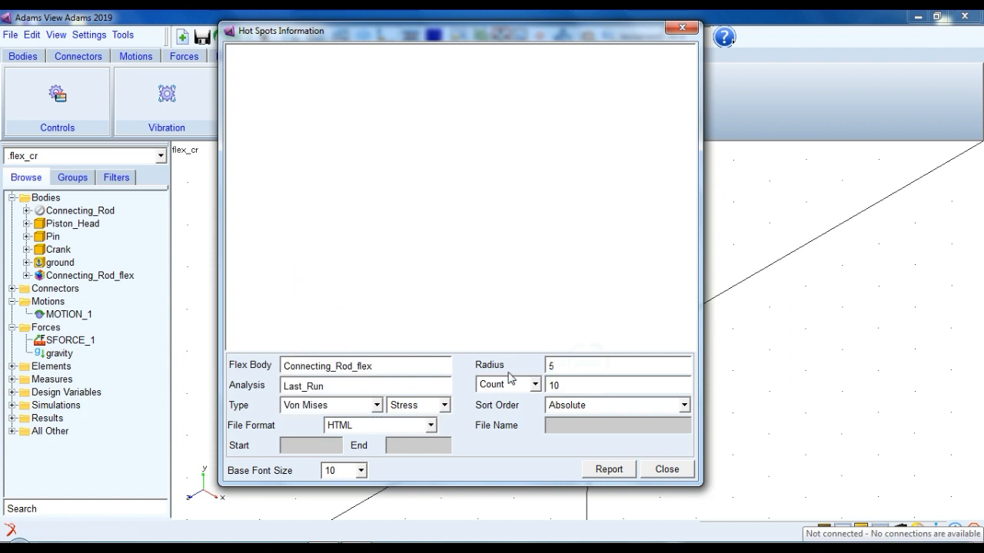
pyautogui.click(592, 472)
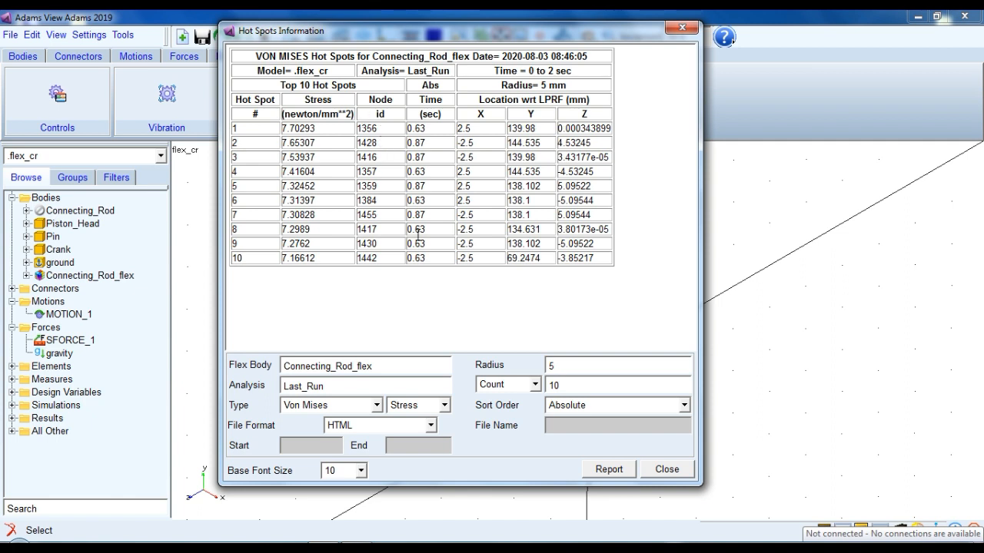
pyautogui.click(666, 471)
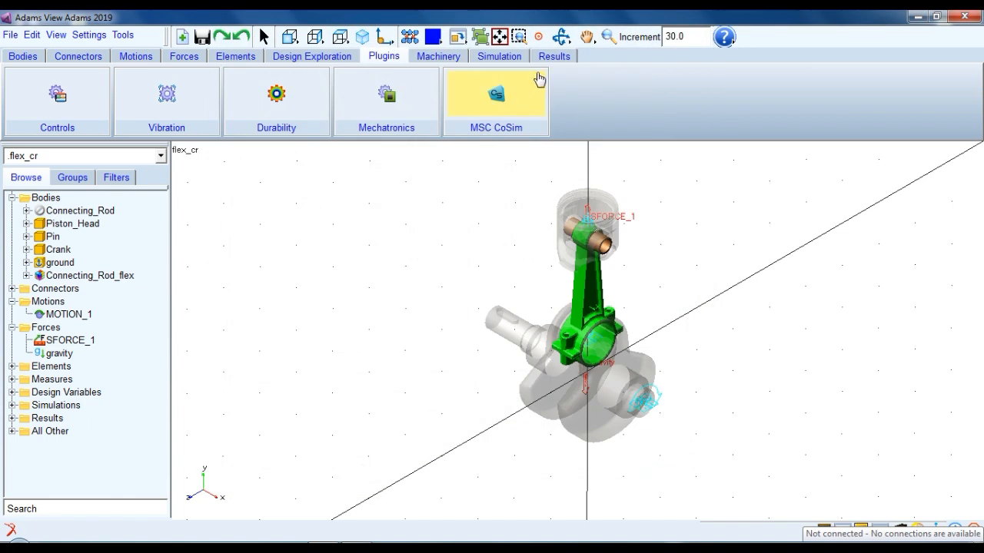
# Open the maximized PostProcessor for the results and set the page layout to 2 Views, side by side.
pyautogui.click(554, 56)
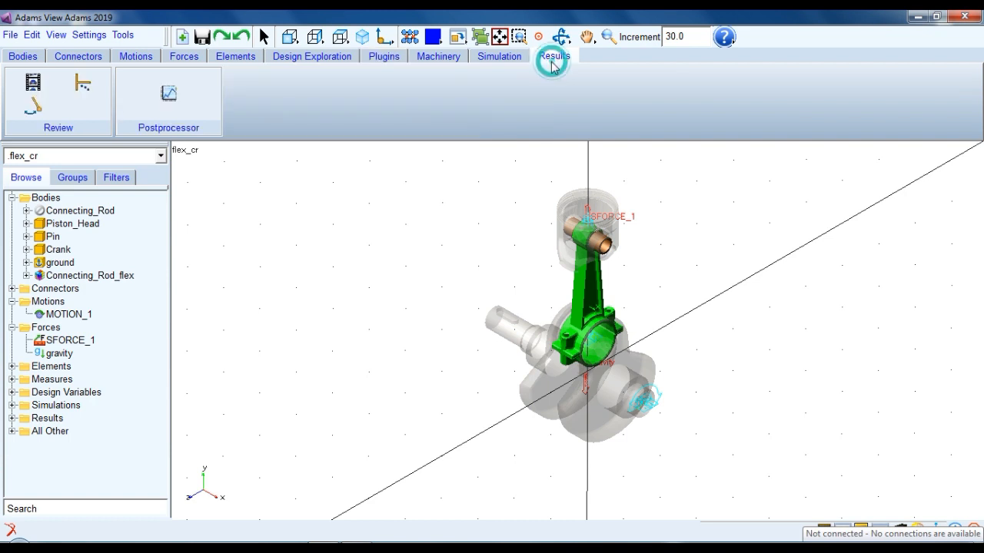
pyautogui.click(164, 88)
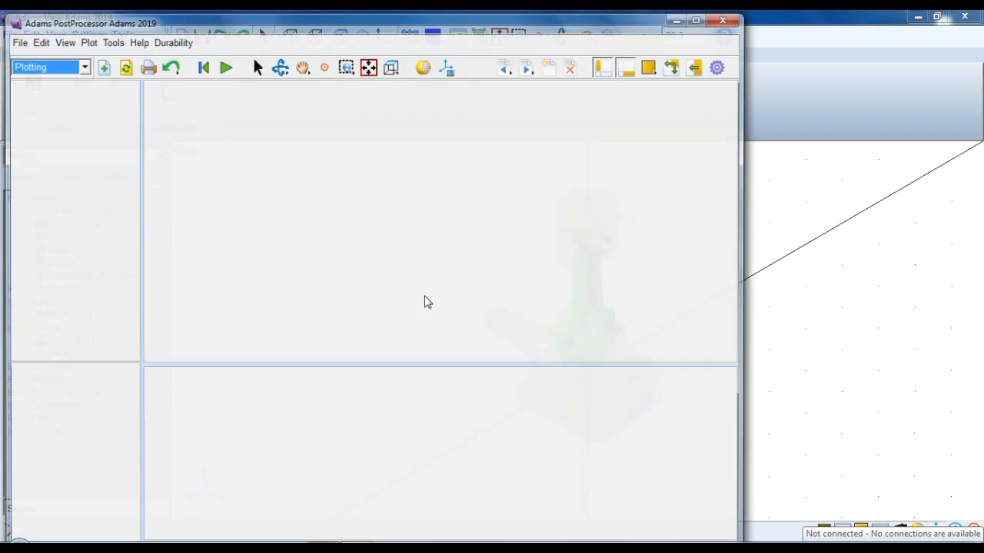
pyautogui.click(700, 18)
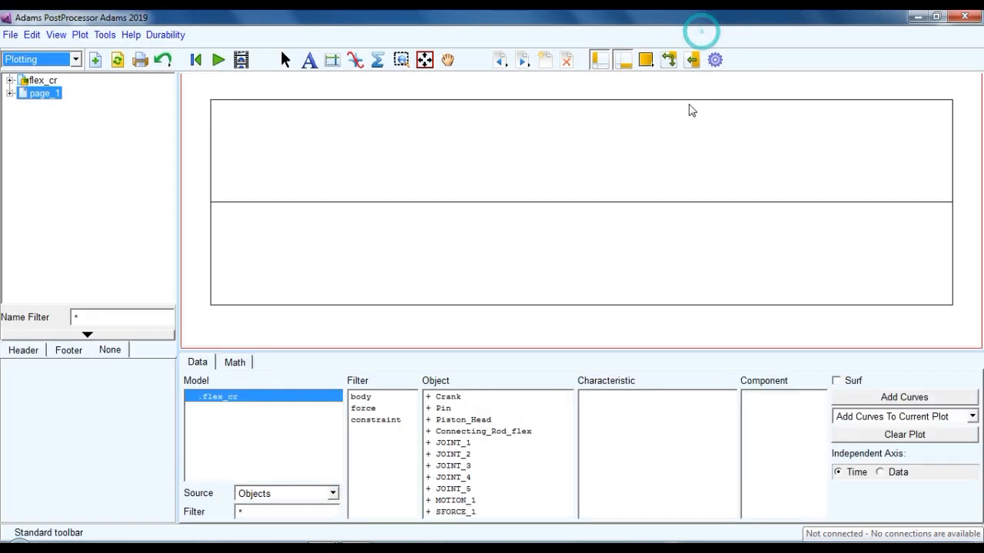
pyautogui.click(646, 60)
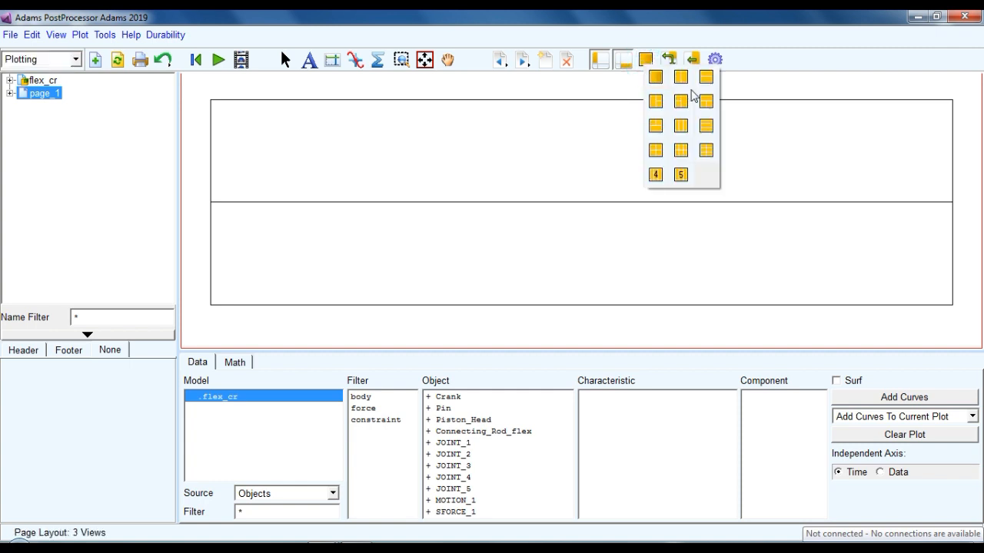
pyautogui.click(683, 80)
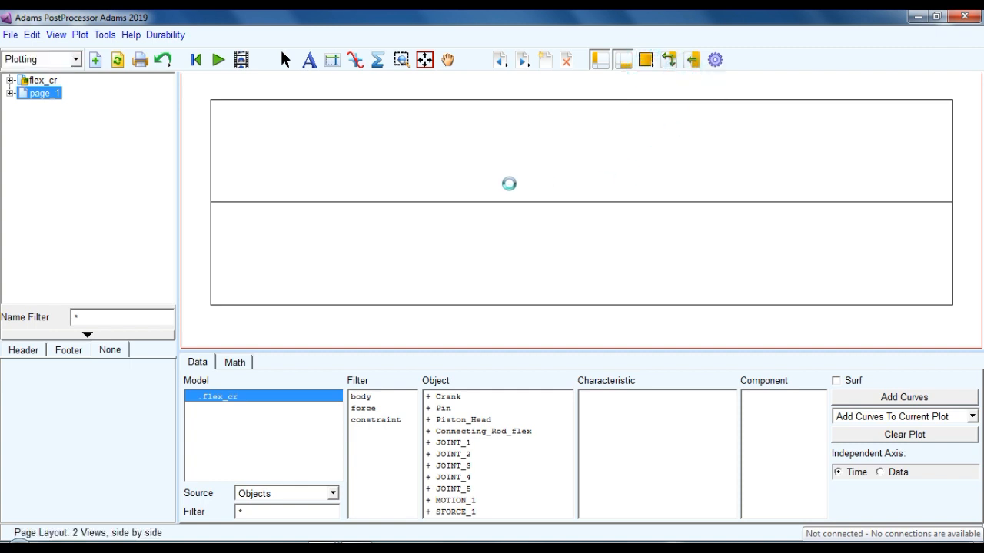
# Load the animation into the second view and rotate the mechanism to a three-dimensional angle.
pyautogui.rightClick(718, 149)
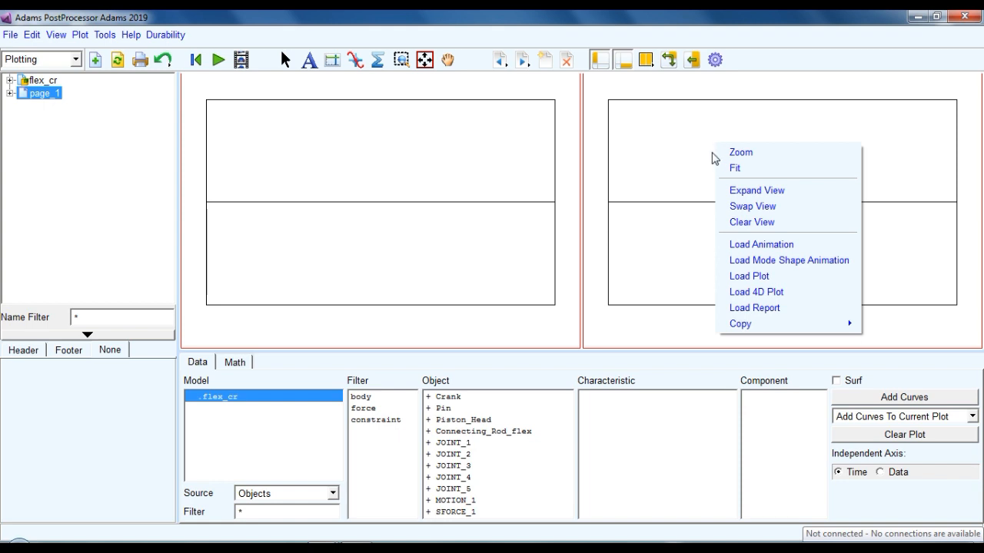
pyautogui.click(750, 245)
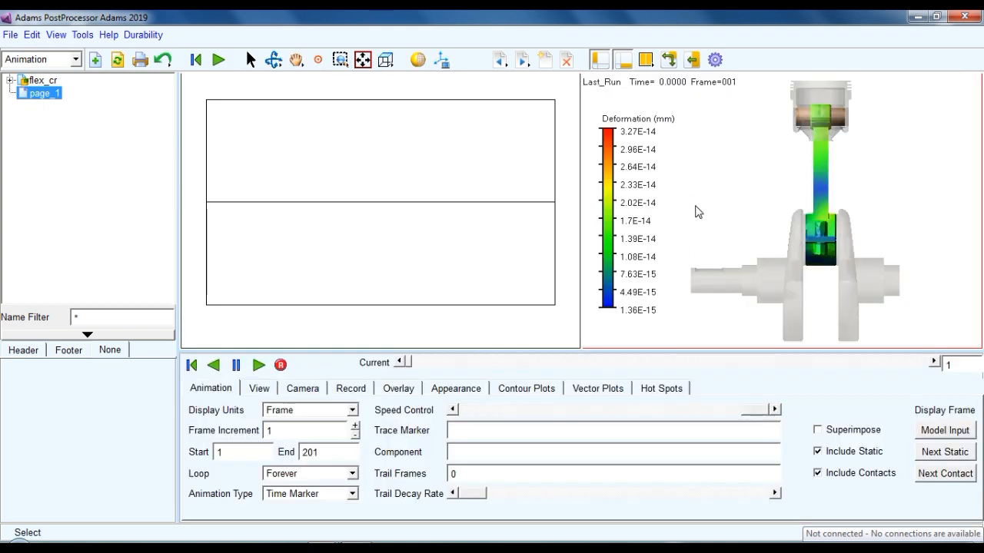
pyautogui.press('r')
pyautogui.moveTo(777, 199); pyautogui.dragTo(724, 177)
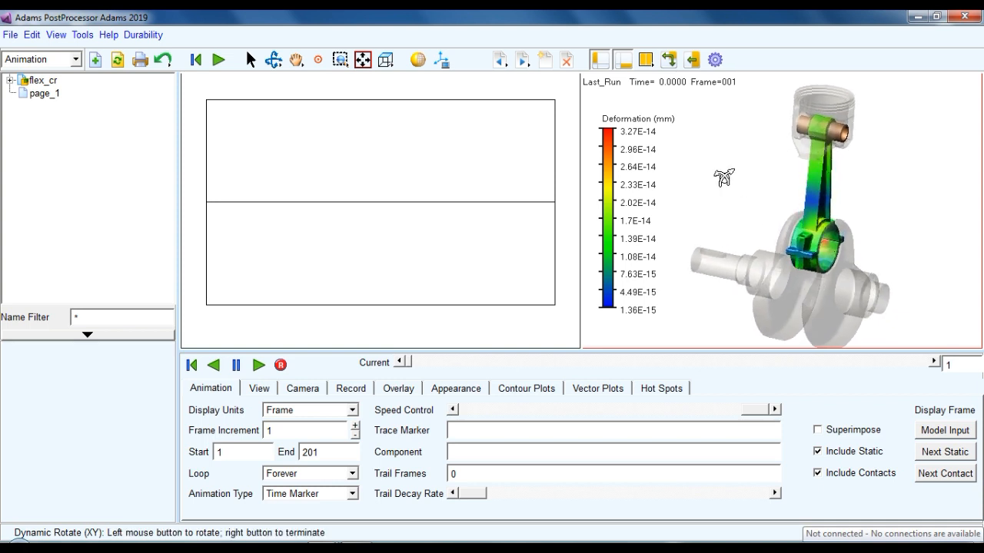
pyautogui.rightClick(737, 182)
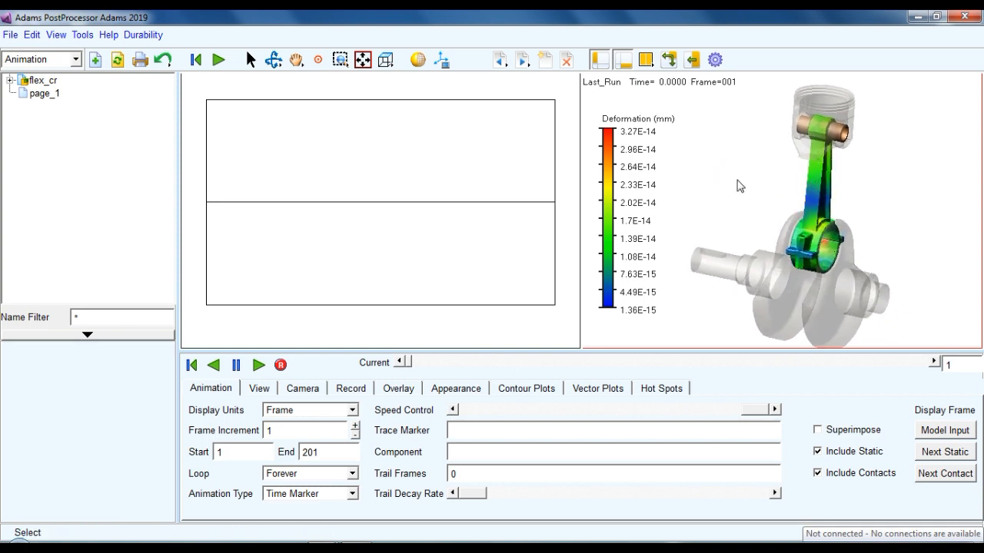
# Set the animation's contour plot type to Von Mises Stress.
pyautogui.click(534, 389)
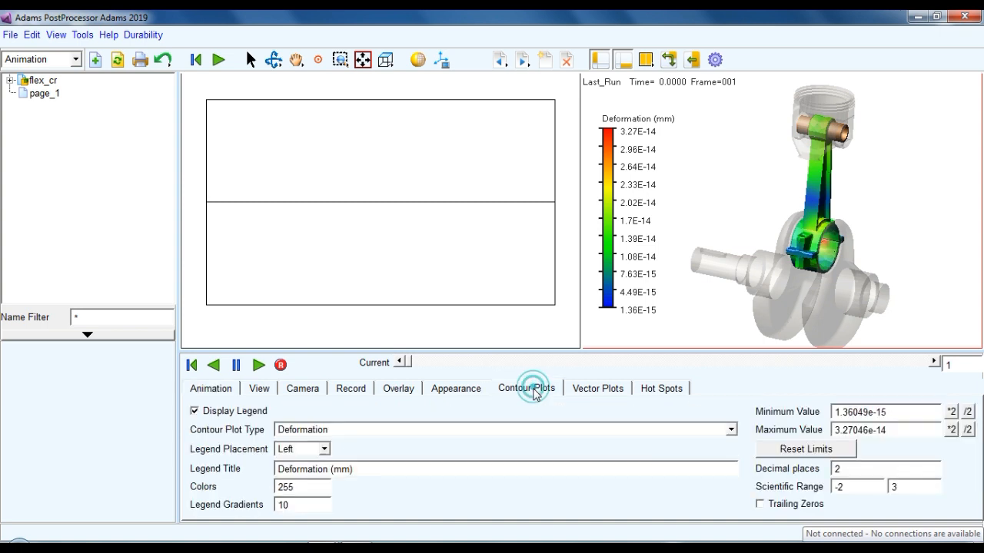
pyautogui.click(432, 432)
pyautogui.click(347, 307)
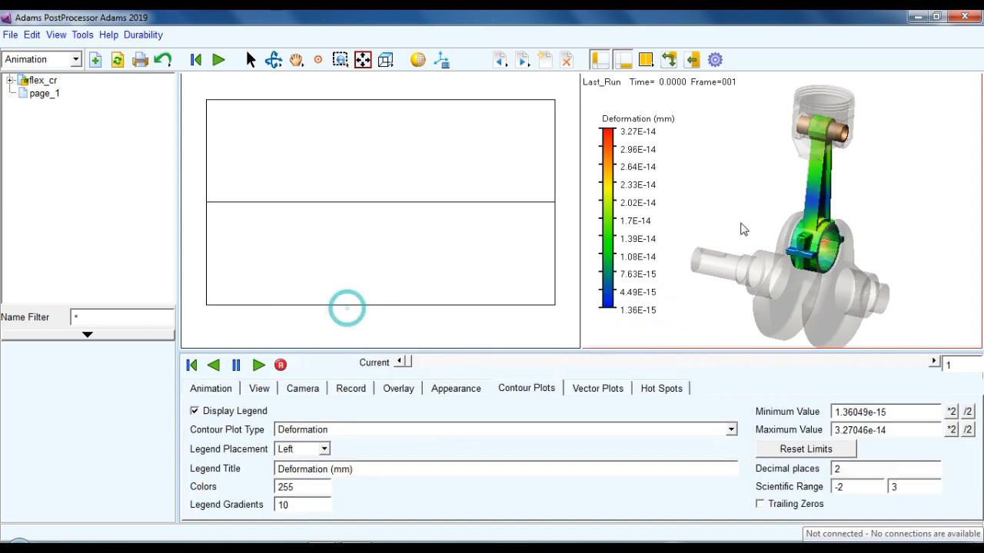
# Activate the empty plot view, look through the Connecting_Rod_flex object, and set the data source to Result Sets.
pyautogui.click(416, 193)
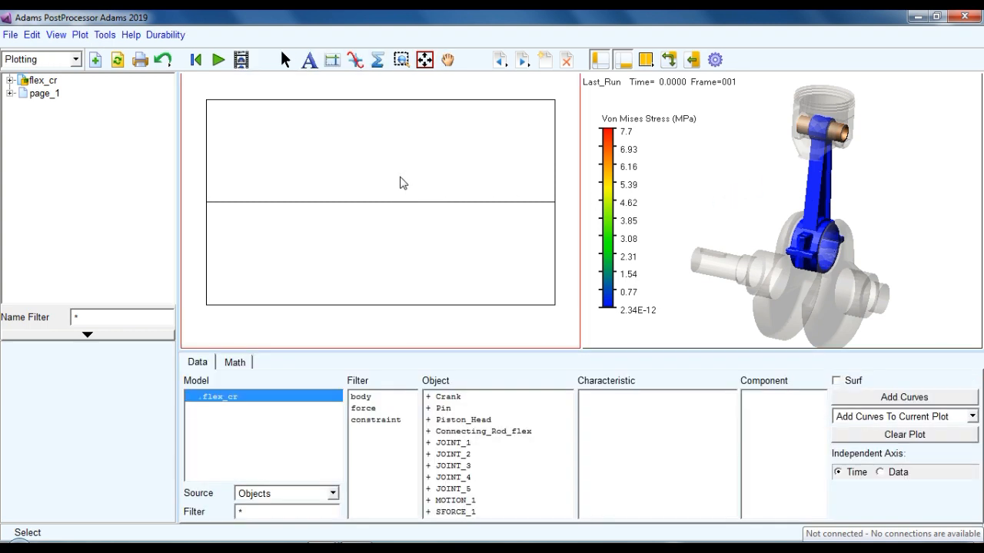
pyautogui.doubleClick(483, 432)
pyautogui.scroll(-2, 504, 484)
pyautogui.scroll(2, 452, 437)
pyautogui.doubleClick(452, 433)
pyautogui.click(273, 500)
pyautogui.click(274, 521)
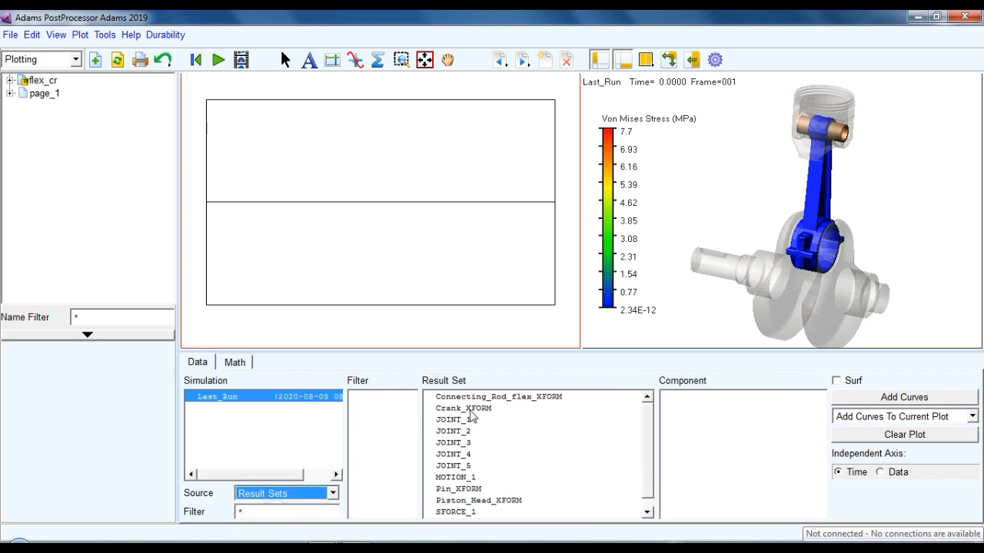
# Examine the Last_Run result sets and the components of the connecting rod, crank, joint and pin sets for plottable stress data.
pyautogui.scroll(-1, 485, 501)
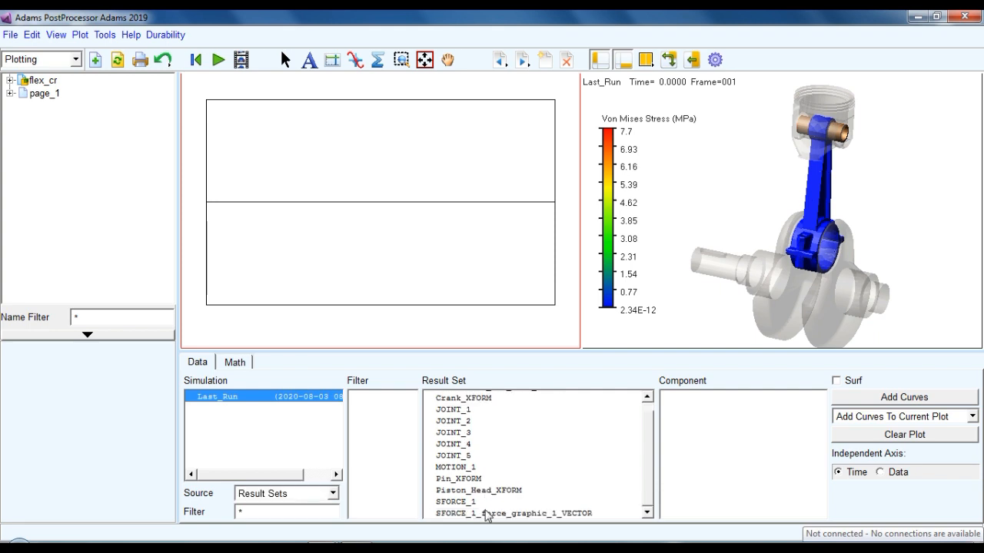
pyautogui.scroll(1, 484, 517)
pyautogui.click(489, 396)
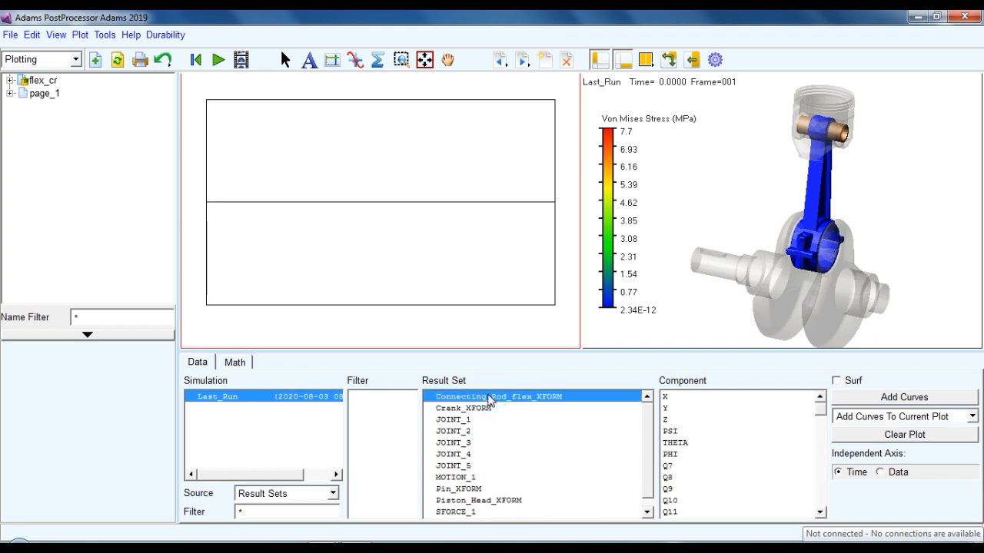
pyautogui.click(483, 409)
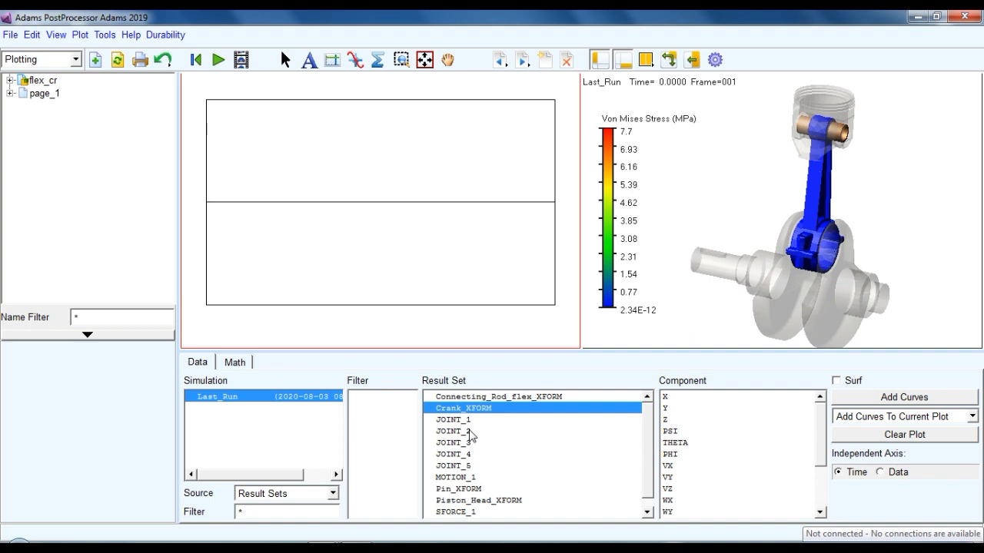
pyautogui.click(470, 432)
pyautogui.click(469, 490)
pyautogui.scroll(-1, 474, 502)
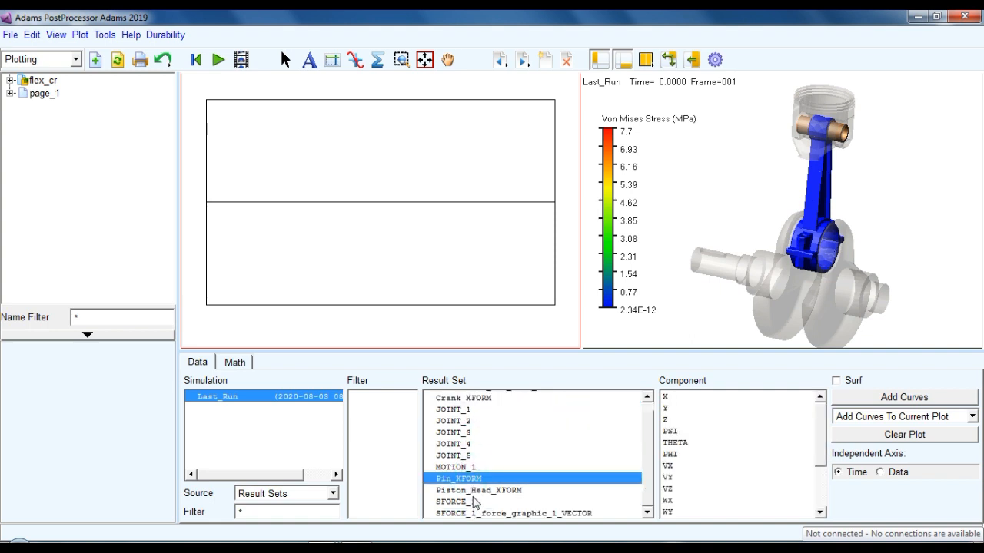
pyautogui.scroll(1, 473, 500)
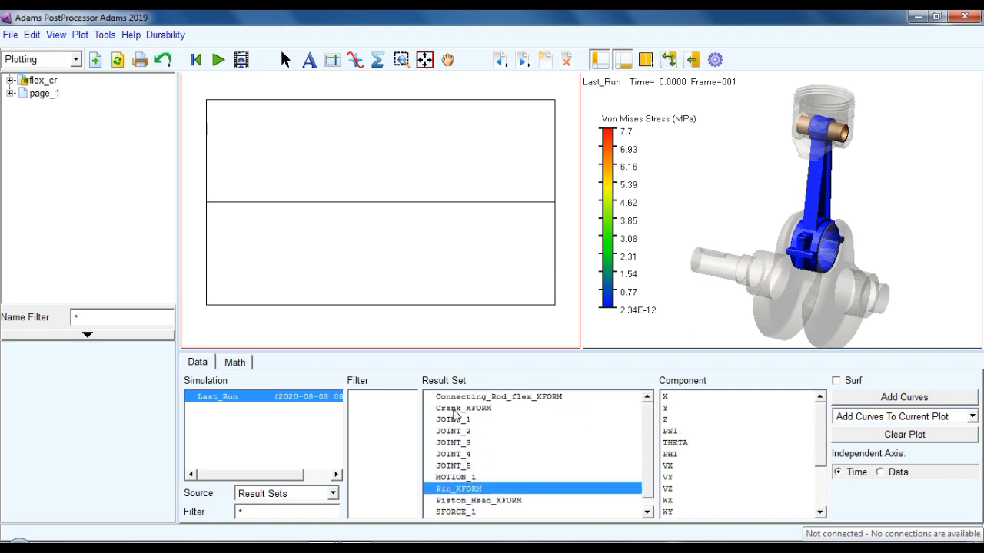
pyautogui.click(458, 408)
pyautogui.click(461, 397)
pyautogui.scroll(-20, 722, 481)
pyautogui.scroll(20, 723, 481)
pyautogui.click(300, 493)
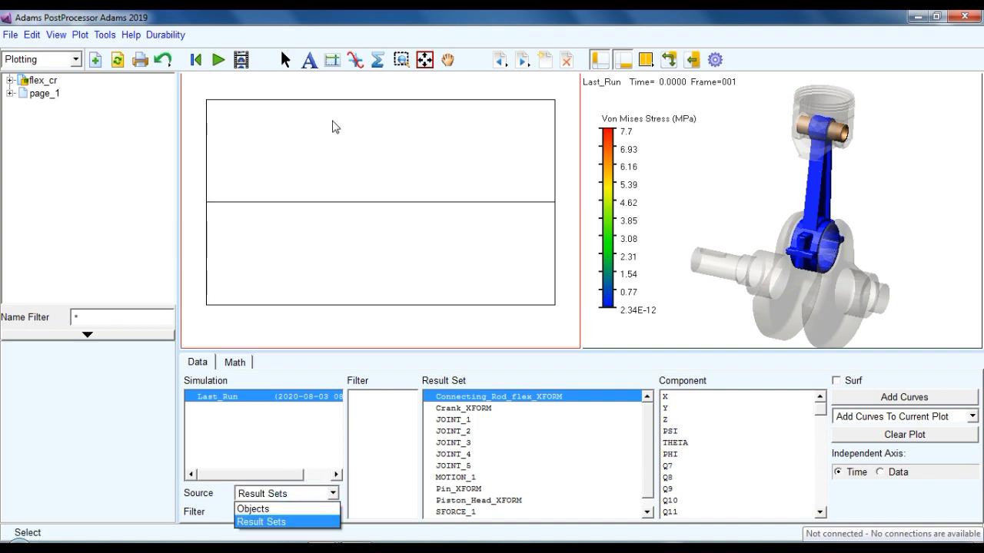
pyautogui.click(332, 119)
# Open the Durability nodal plot computation for Last_Run and specify flexible body Connecting_Rod_flex and node 1356.
pyautogui.click(163, 34)
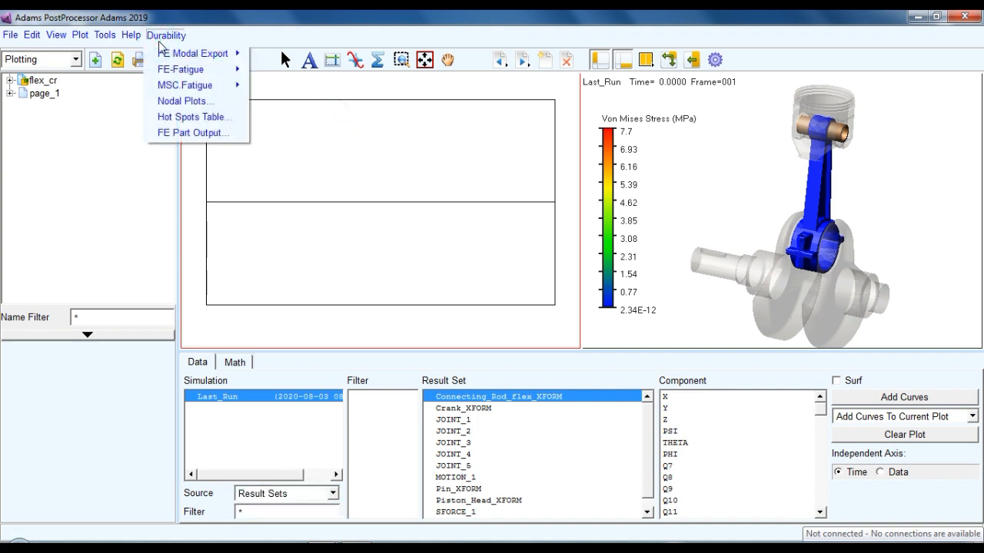
pyautogui.click(187, 100)
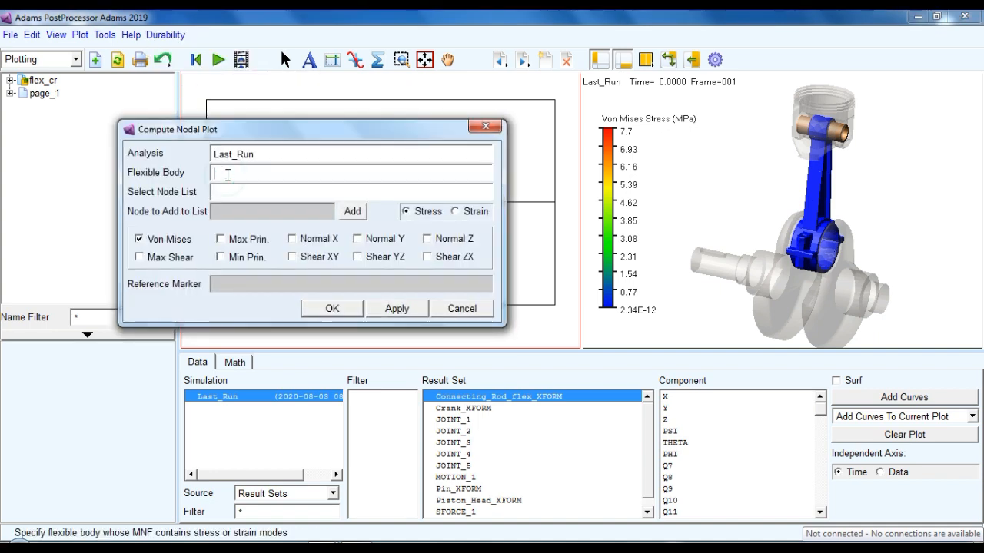
pyautogui.rightClick(227, 174)
pyautogui.moveTo(271, 184)
pyautogui.moveTo(374, 220)
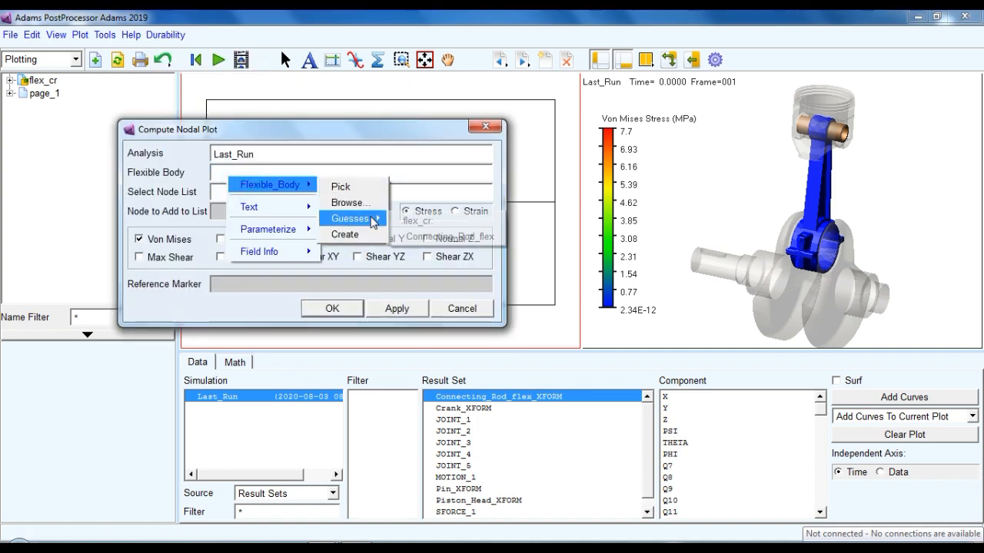
pyautogui.click(450, 237)
pyautogui.click(260, 191)
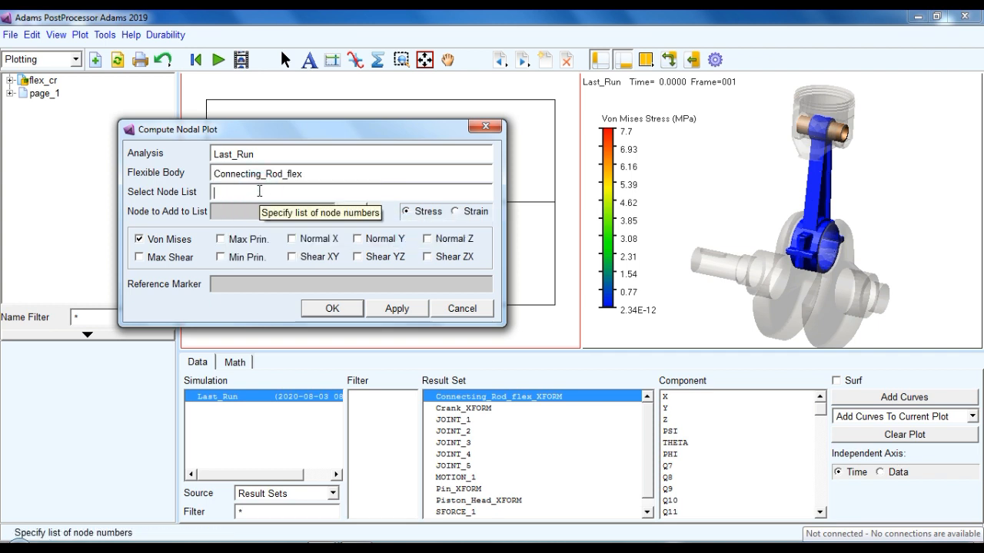
pyautogui.write('1356')
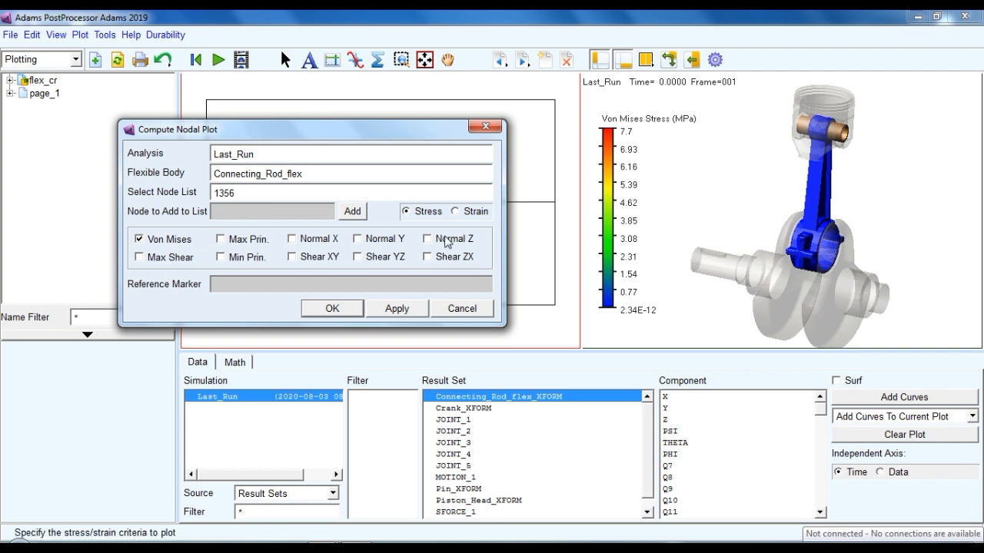
# Add Max Shear, Max Prin. and Min Prin. to the Von Mises stress criterion and compute the nodal plot.
pyautogui.click(154, 260)
pyautogui.click(240, 240)
pyautogui.click(244, 257)
pyautogui.click(329, 309)
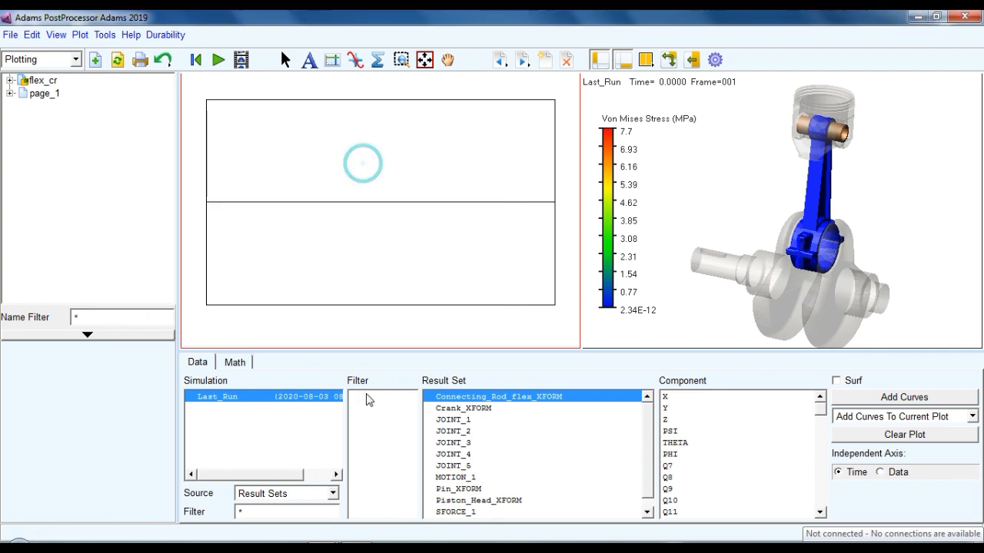
# Refresh the plot data by switching the source to Objects and Measures and back to Result Sets.
pyautogui.click(280, 493)
pyautogui.click(281, 506)
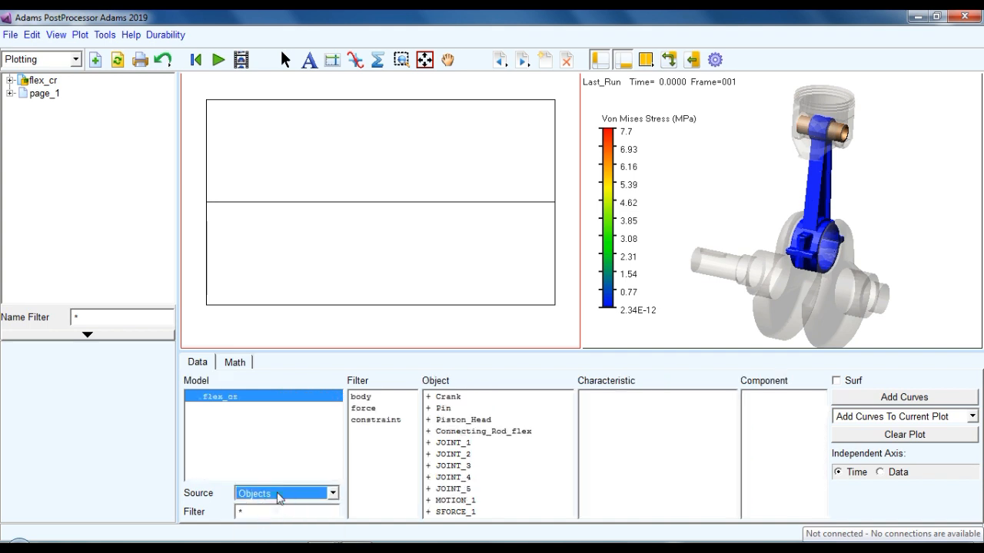
pyautogui.click(261, 493)
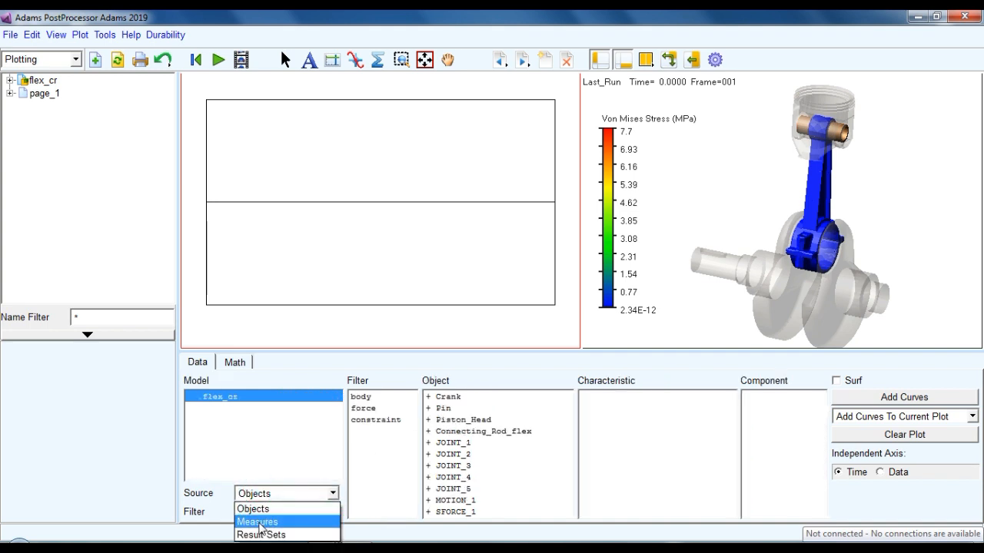
pyautogui.click(259, 521)
pyautogui.click(278, 494)
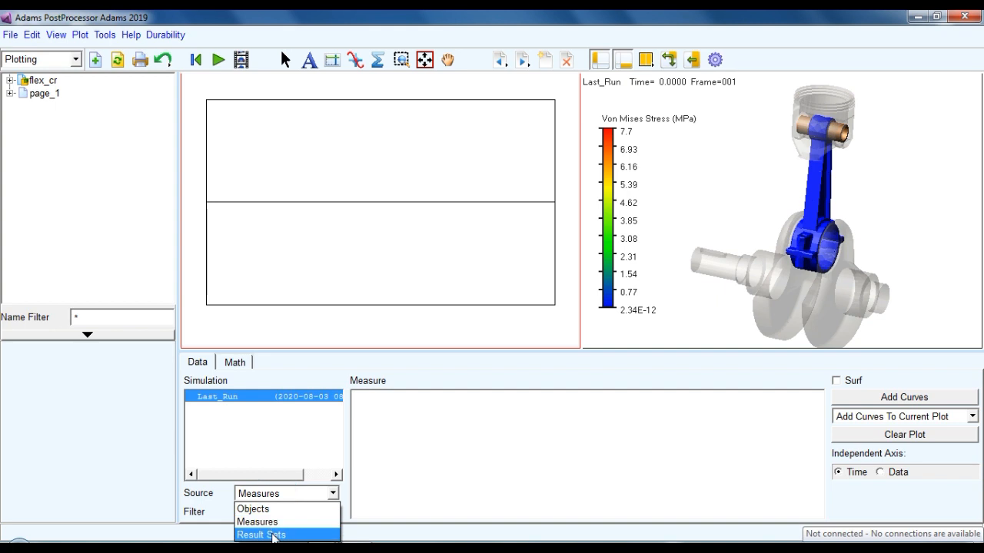
pyautogui.click(271, 532)
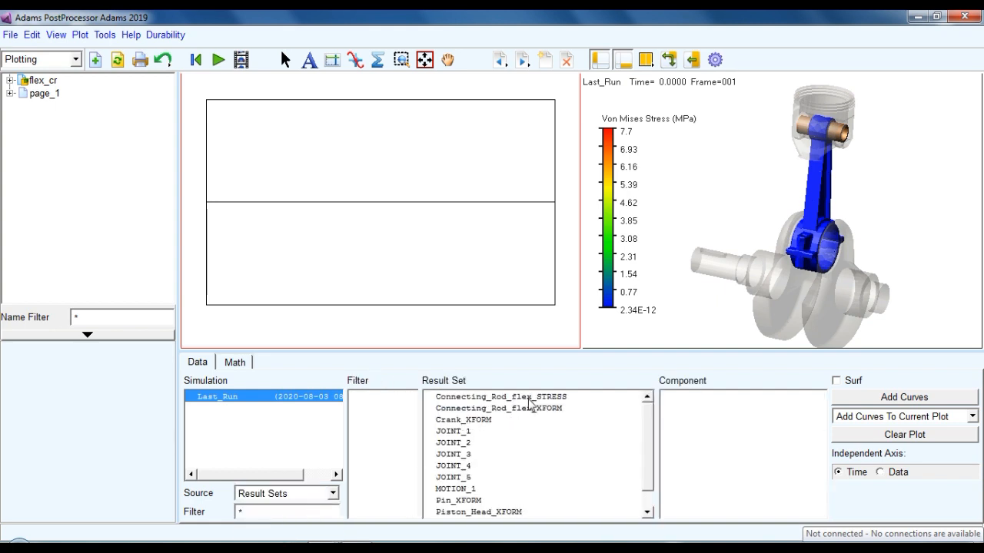
# Plot the node_1356_VON_MISES component of the Connecting_Rod_flex_STRESS result set in the empty plot view.
pyautogui.click(530, 397)
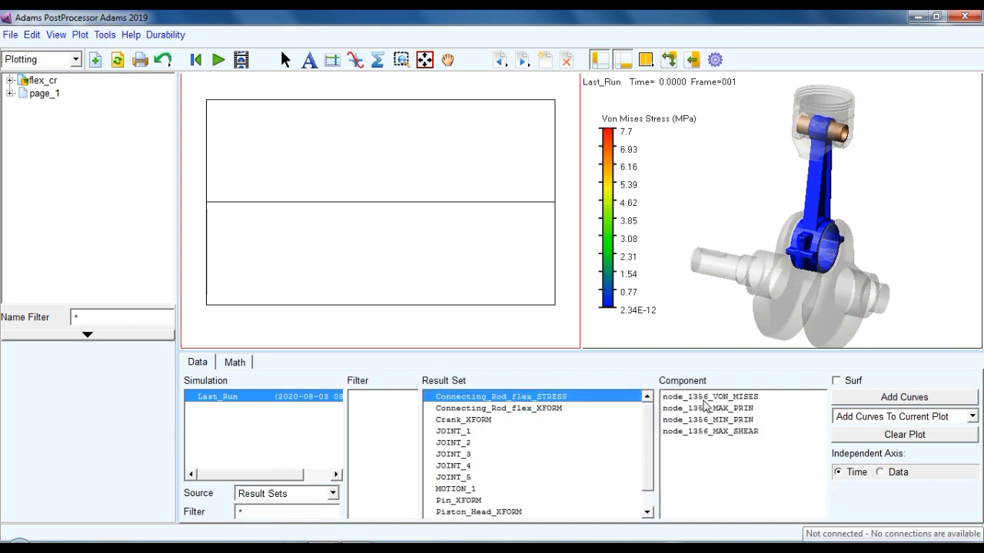
pyautogui.click(703, 398)
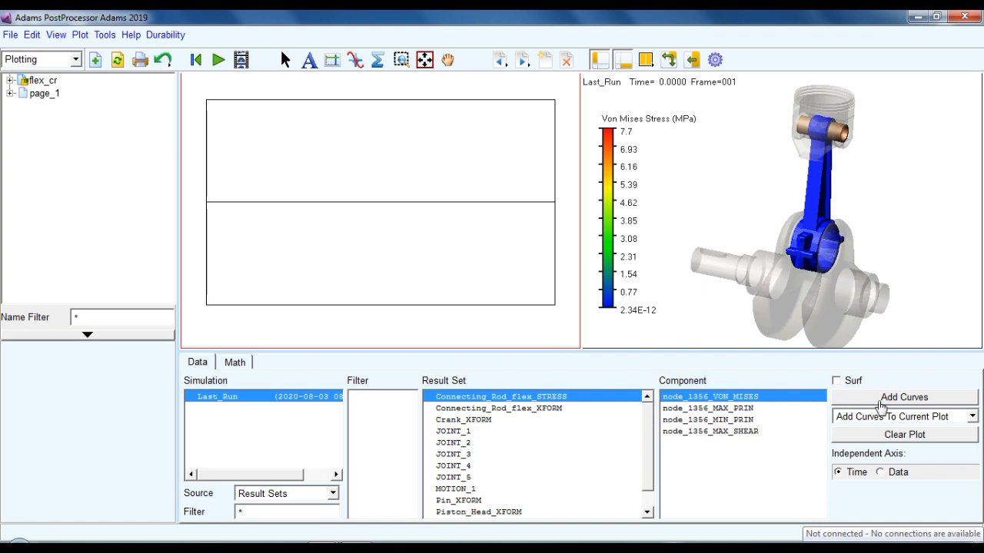
pyautogui.click(287, 106)
# Move the plot legend down to mid-height so that it no longer covers the upper part of the stress curve.
pyautogui.click(400, 121)
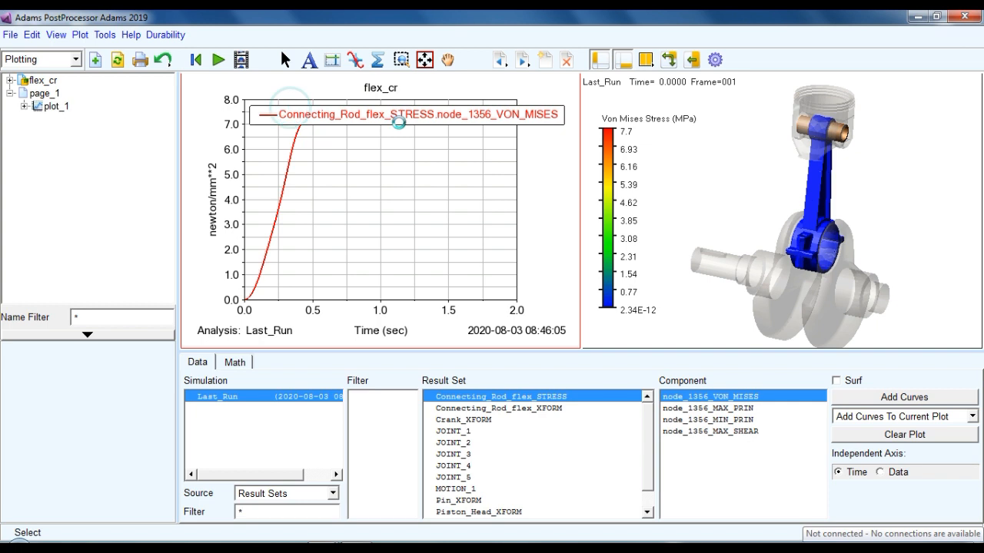
pyautogui.moveTo(417, 122); pyautogui.dragTo(418, 205)
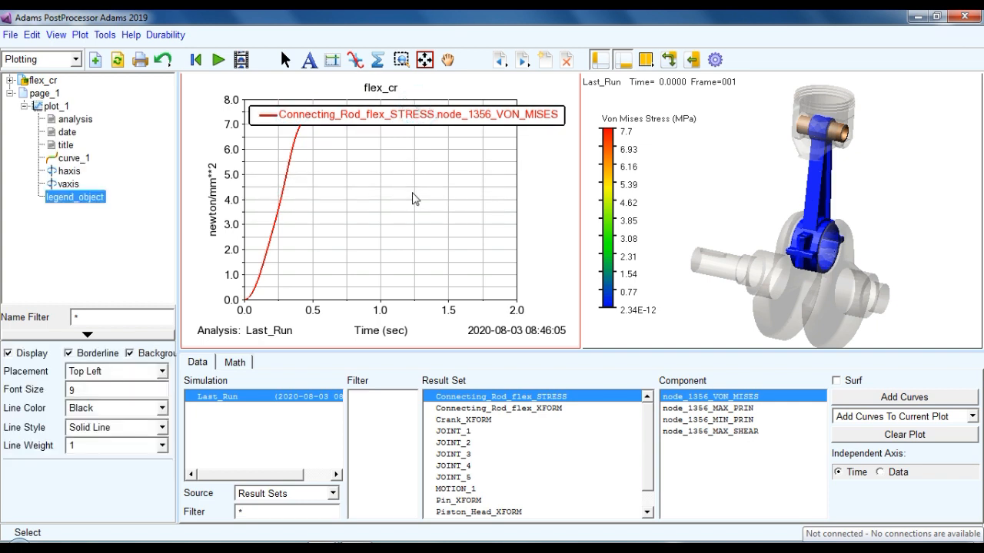
pyautogui.click(418, 141)
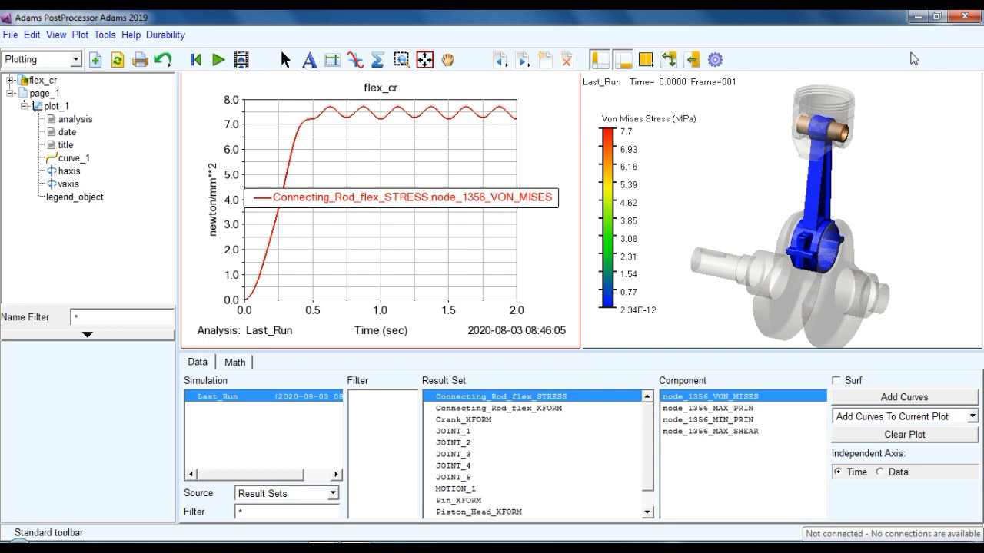
# Set the animation's contour plot type to Deformation and play the animation alongside the stress curve.
pyautogui.click(656, 156)
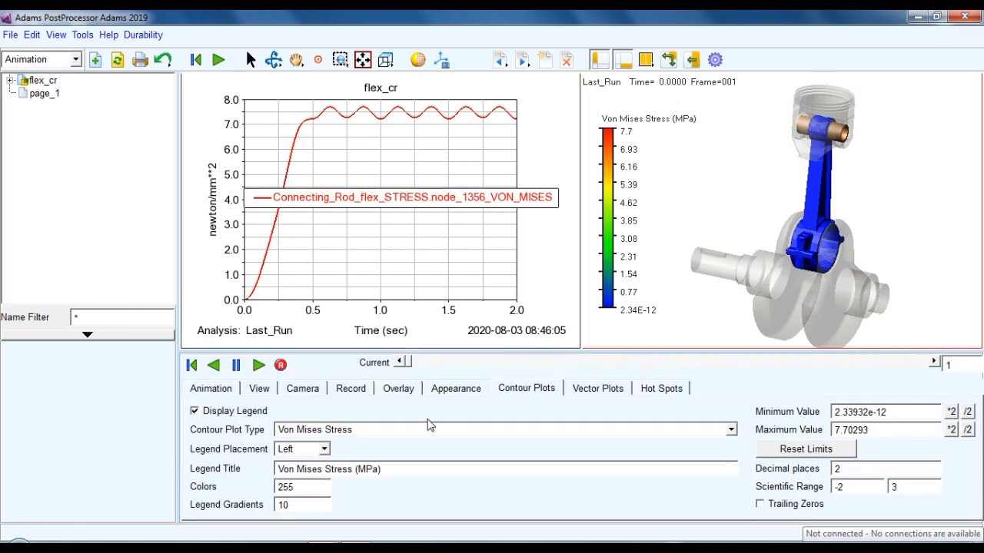
pyautogui.click(442, 427)
pyautogui.scroll(1, 331, 341)
pyautogui.click(329, 311)
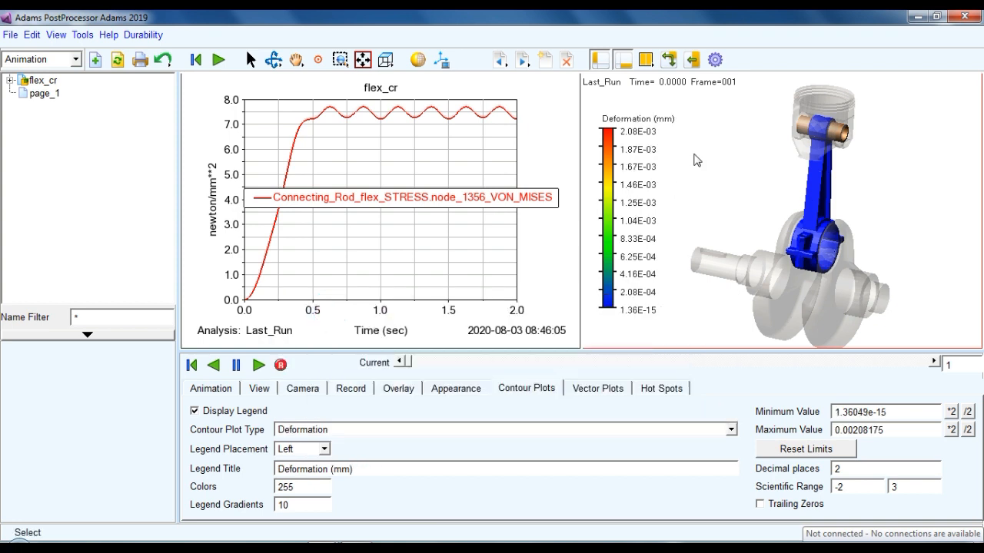
pyautogui.click(217, 59)
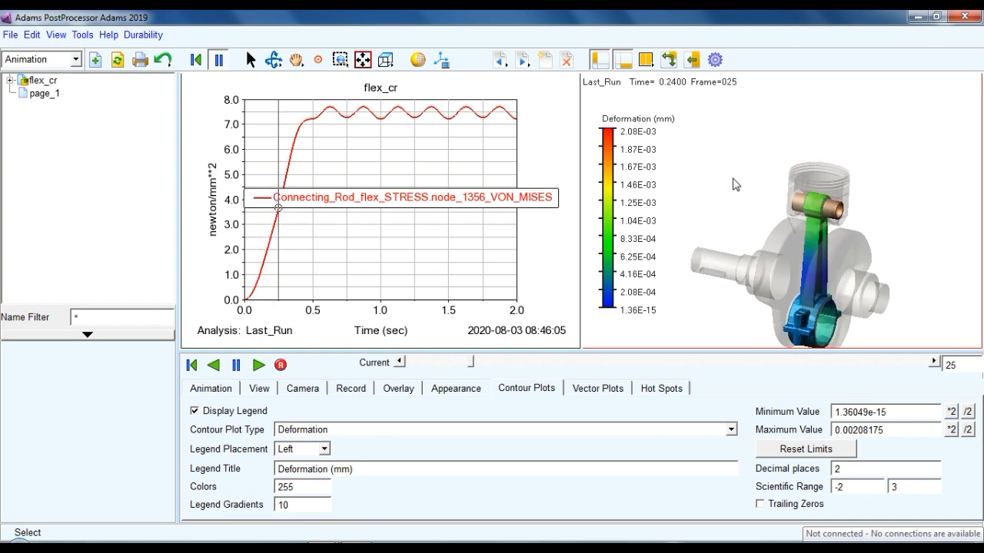